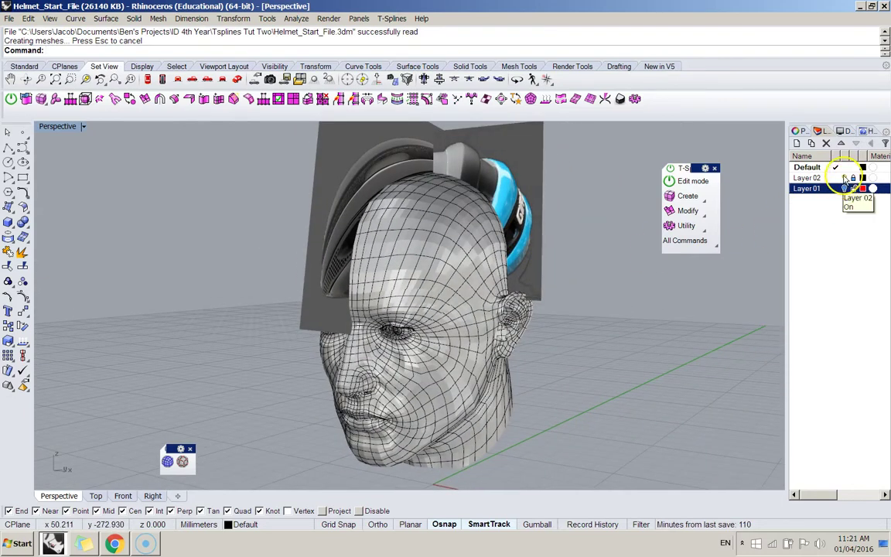
Make Layer 02 the current layer, with the Default layer visible and Layer 01 hidden
click(836, 177)
click(844, 167)
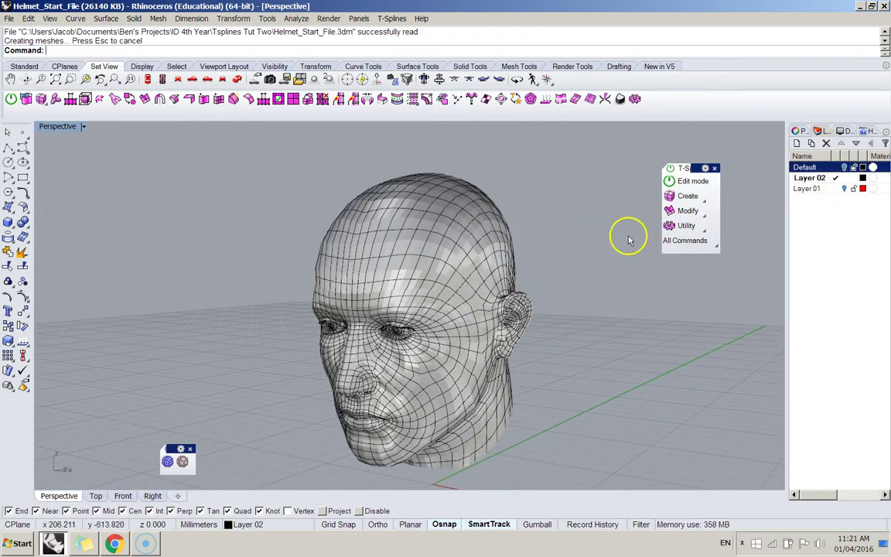
click(805, 167)
click(844, 167)
click(836, 189)
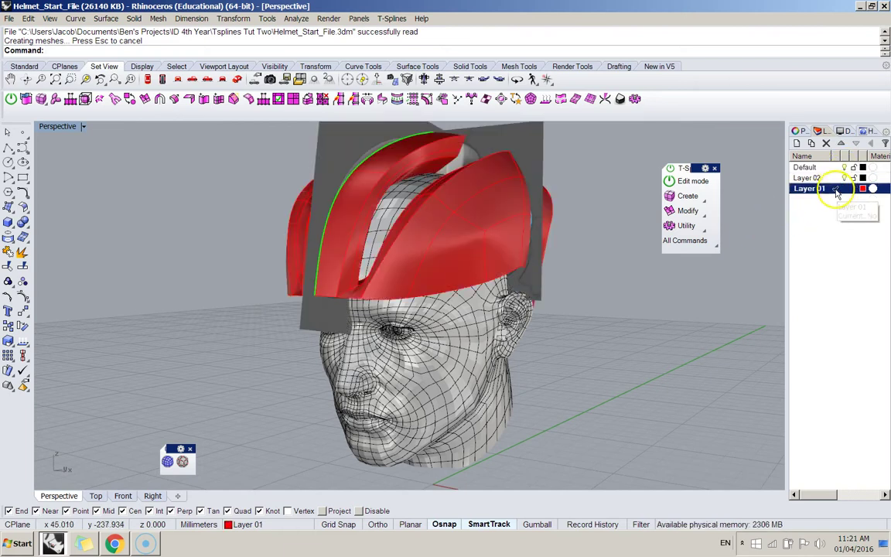
click(836, 179)
click(845, 189)
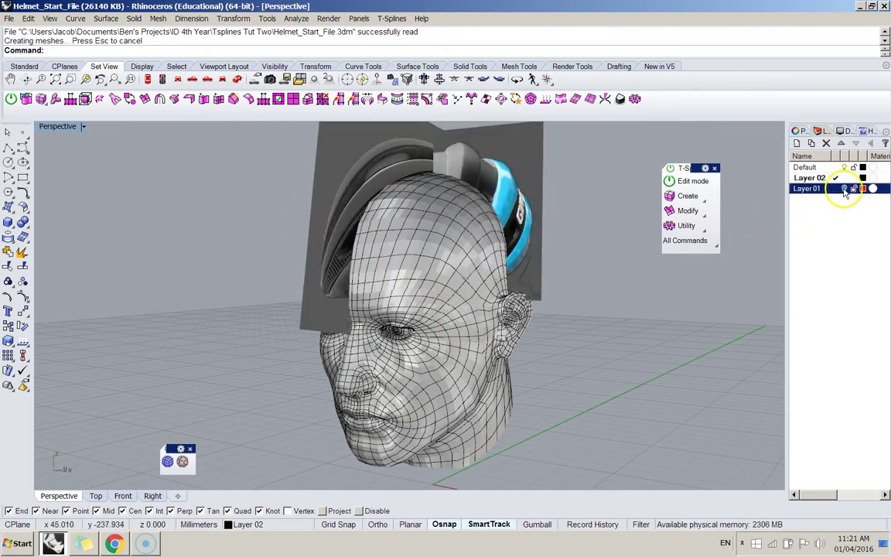
Set the Perspective viewport's display mode to Wireframe so the helmet reference images show through the head mesh
right_drag(747, 229, 696, 246)
click(844, 130)
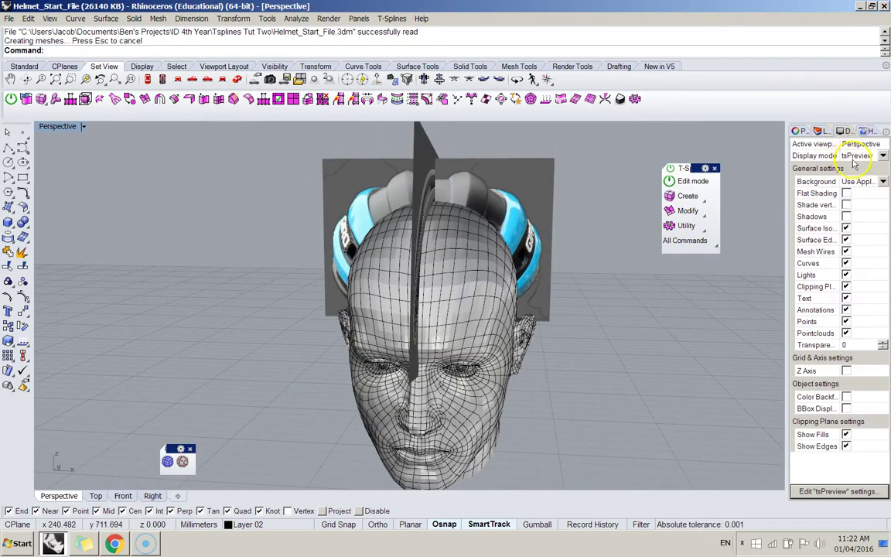
click(855, 157)
click(851, 169)
right_drag(529, 284, 543, 230)
right_drag(486, 199, 440, 325)
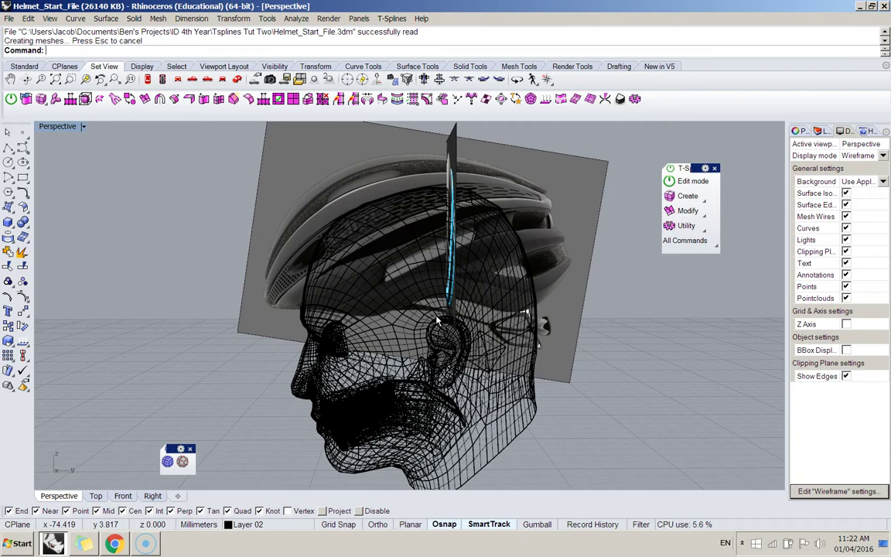
right_drag(396, 393, 658, 231)
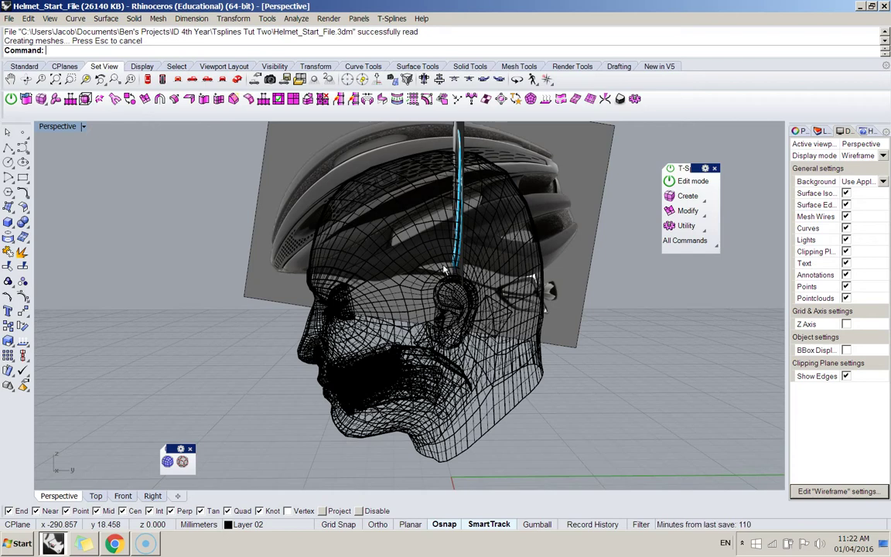
right_drag(445, 269, 379, 259)
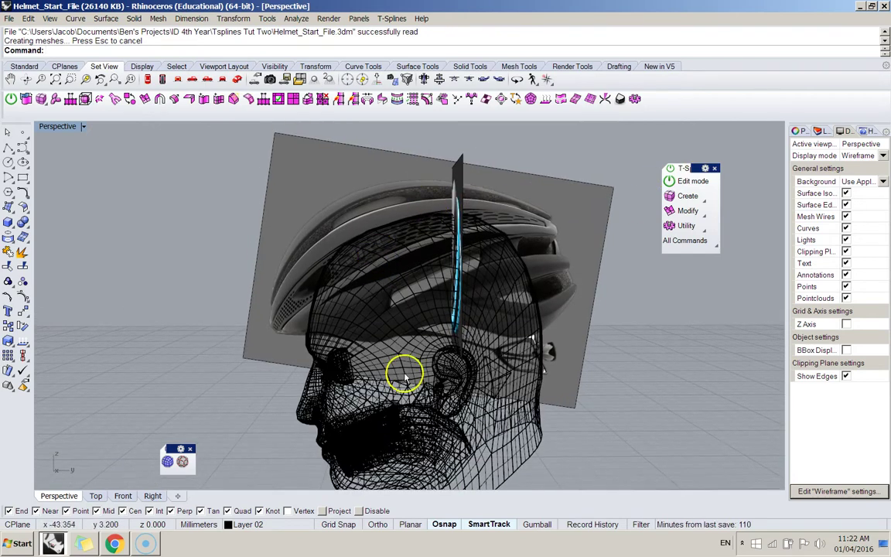
Draw a degree 3 control-point curve with three points on the ground plane, in the empty area in front of the head
right_drag(178, 495, 372, 312)
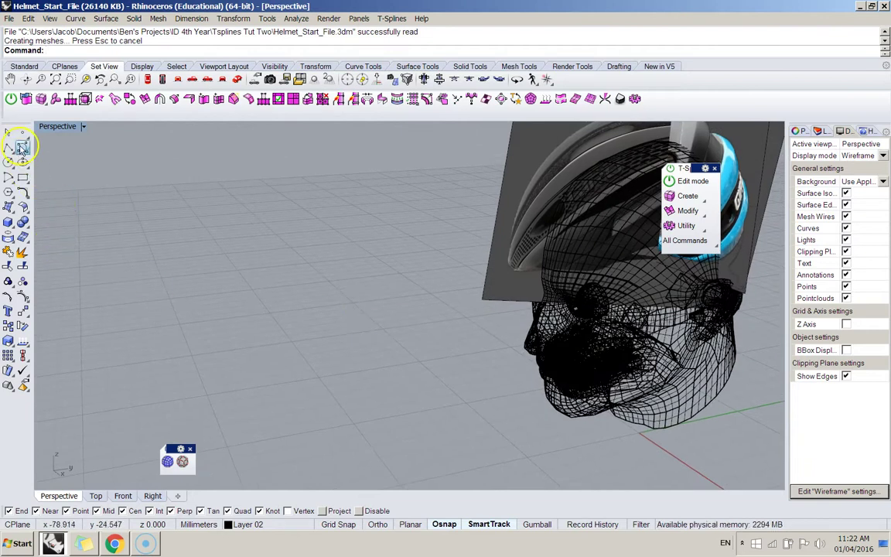
click(22, 148)
right_drag(194, 240, 270, 290)
click(22, 150)
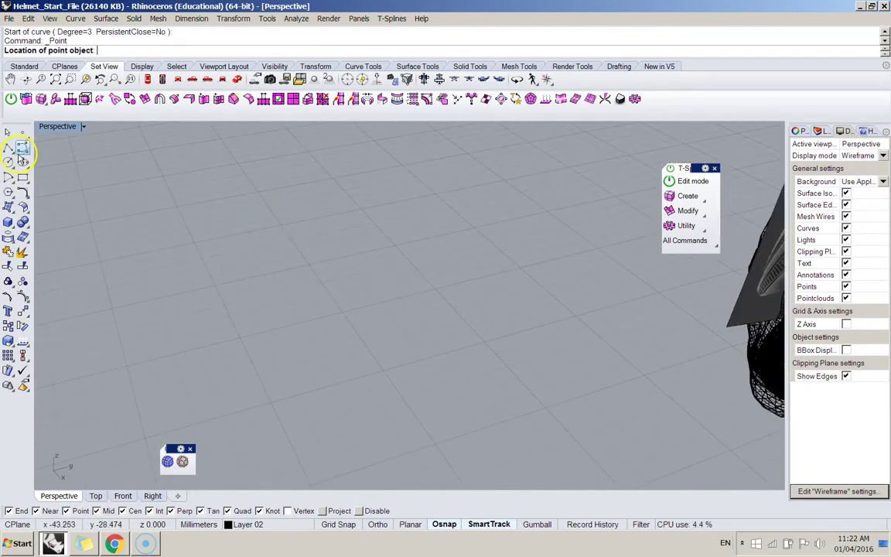
click(20, 150)
click(234, 206)
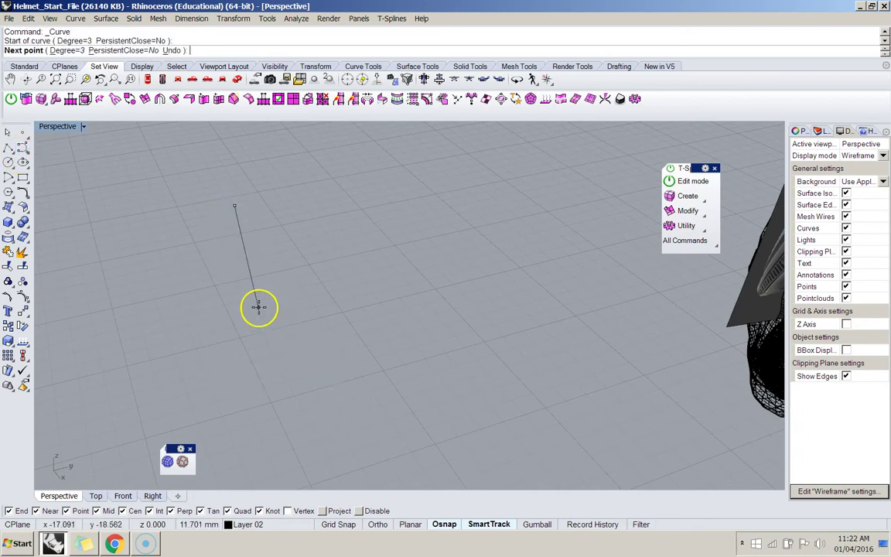
click(224, 306)
click(384, 394)
right_click(484, 401)
shift+right_drag(314, 342, 358, 414)
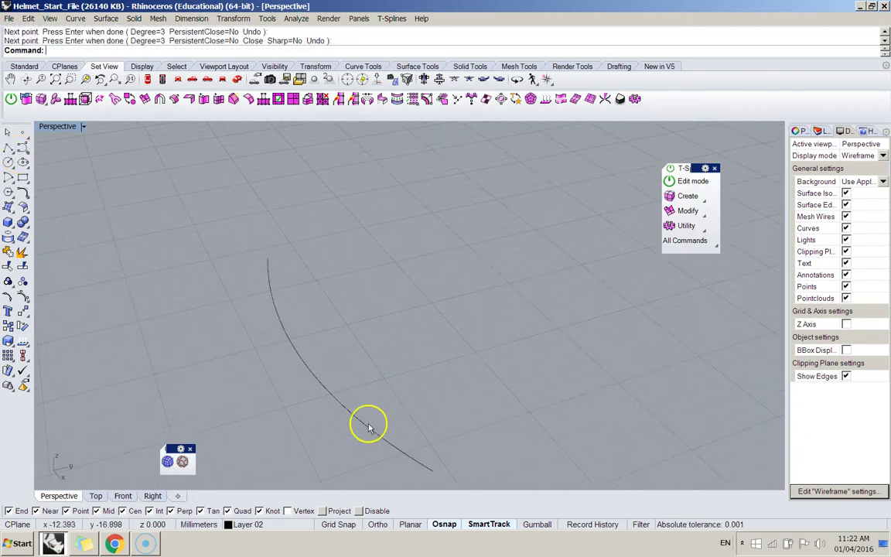
In the Right view, draw a three-point curve rising from the ground curve and bending towards the head
click(9, 146)
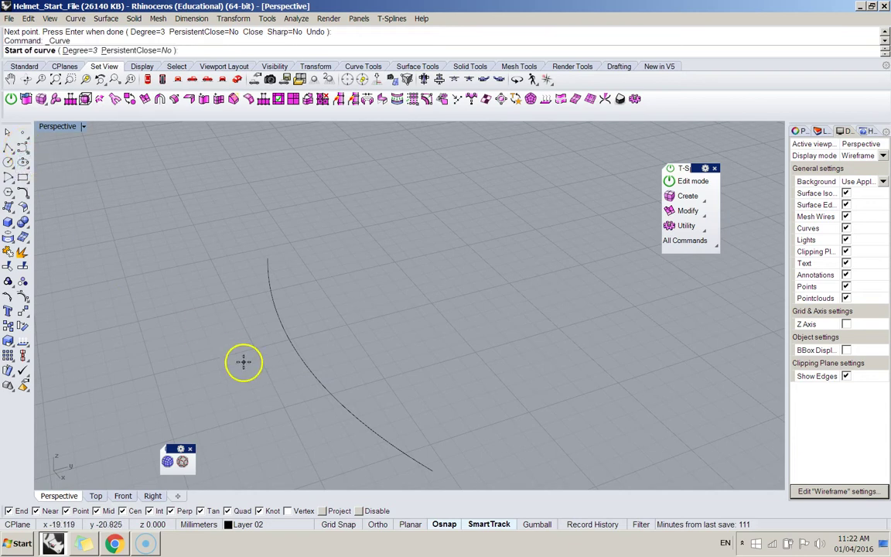
click(153, 496)
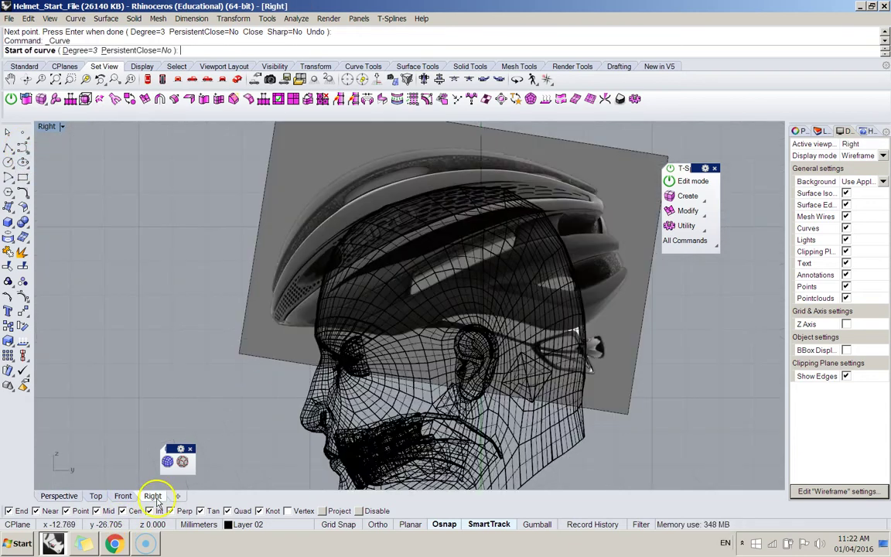
scroll(309, 388, up, 5)
scroll(135, 310, up, 4)
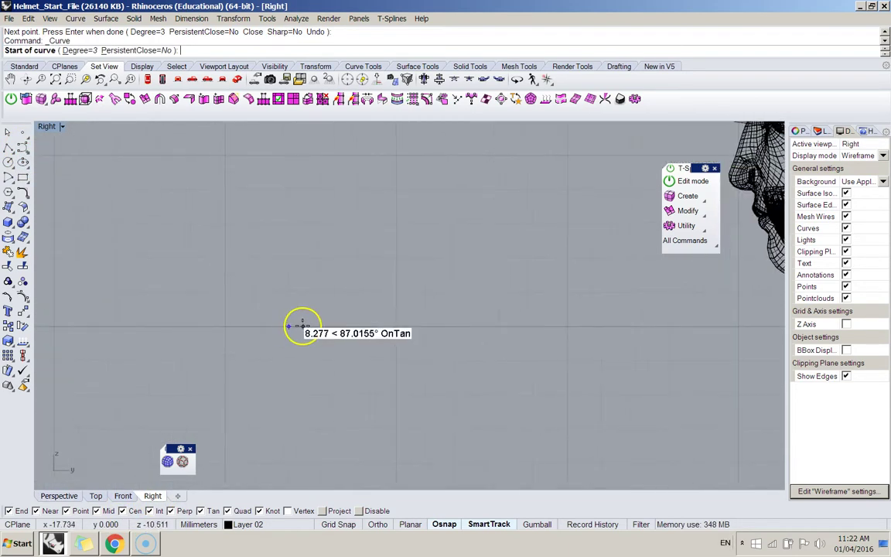
click(287, 326)
right_drag(294, 274, 294, 352)
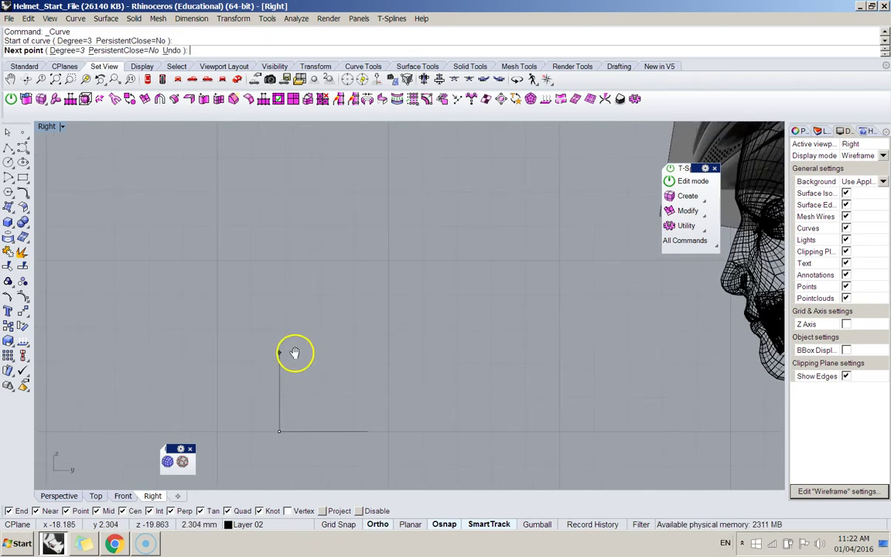
scroll(262, 295, down, 3)
click(236, 286)
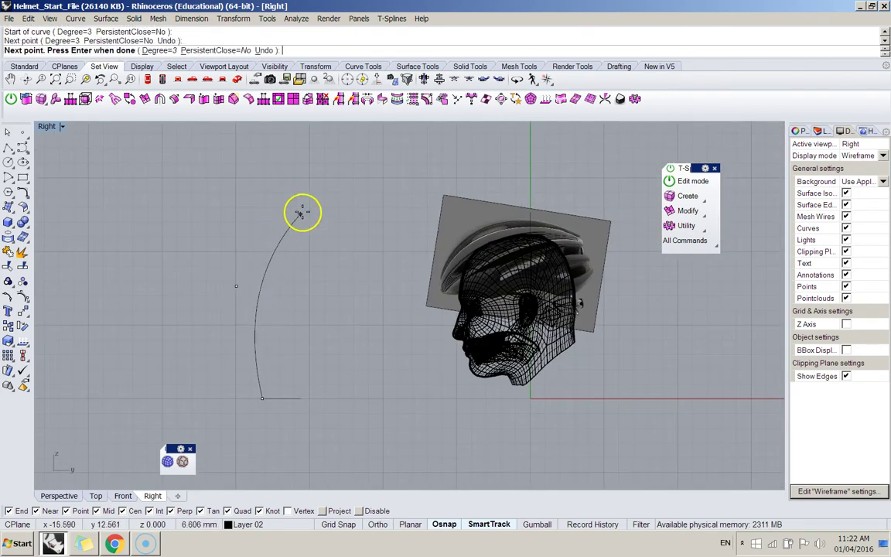
click(326, 203)
key(Return)
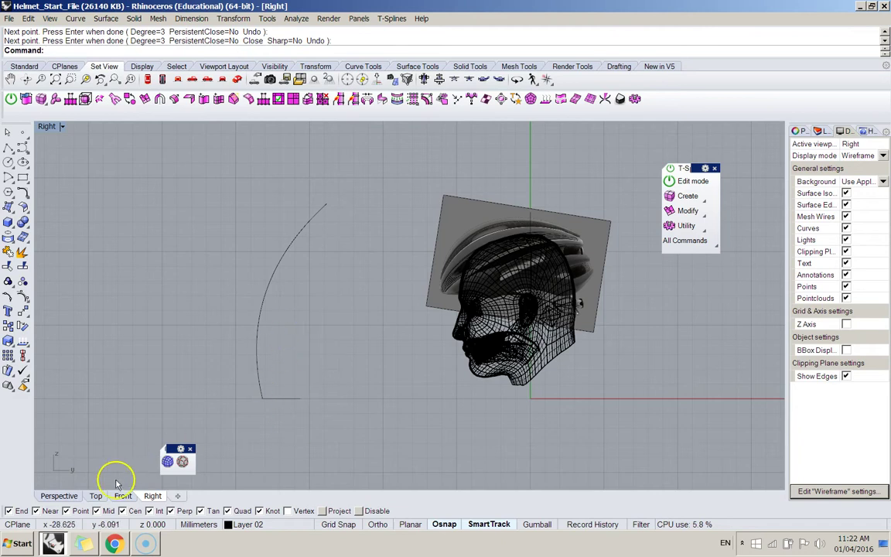
Return to the Perspective view and turn on the Gumball
click(59, 496)
right_drag(217, 387, 274, 328)
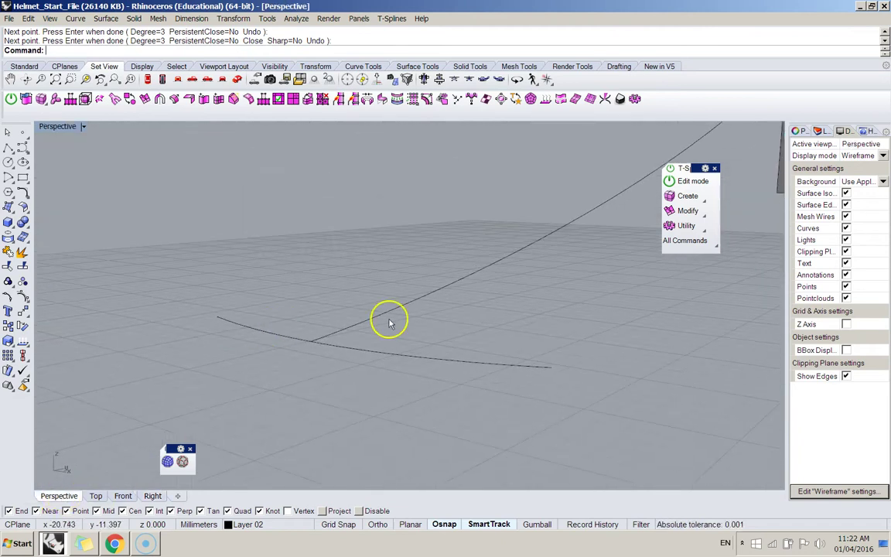
click(391, 321)
right_drag(391, 319, 348, 300)
click(535, 525)
Delete the curve rising from the ground curve
click(466, 313)
right_drag(536, 338, 360, 338)
click(462, 306)
key(Delete)
Draw a new three-point curve from the ground curve's end, placing its upper points in the Right view
click(23, 148)
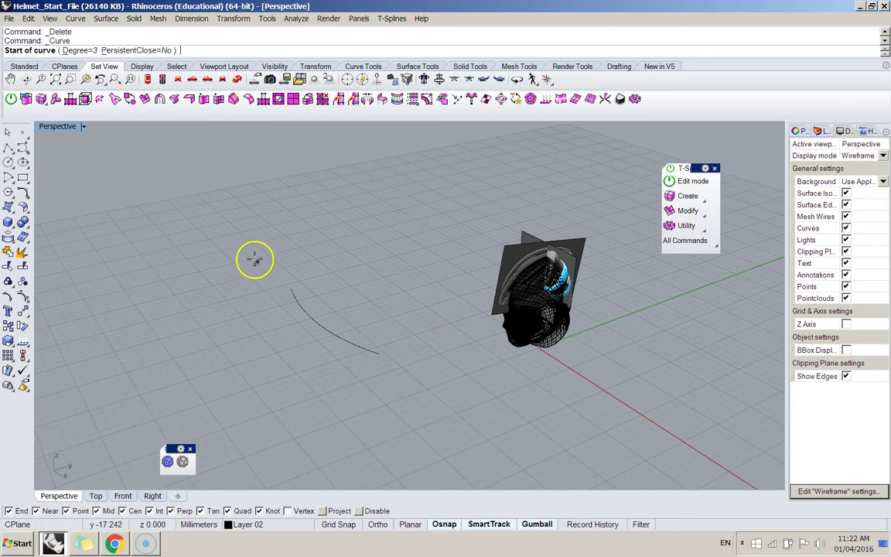
click(293, 288)
right_drag(292, 288, 307, 325)
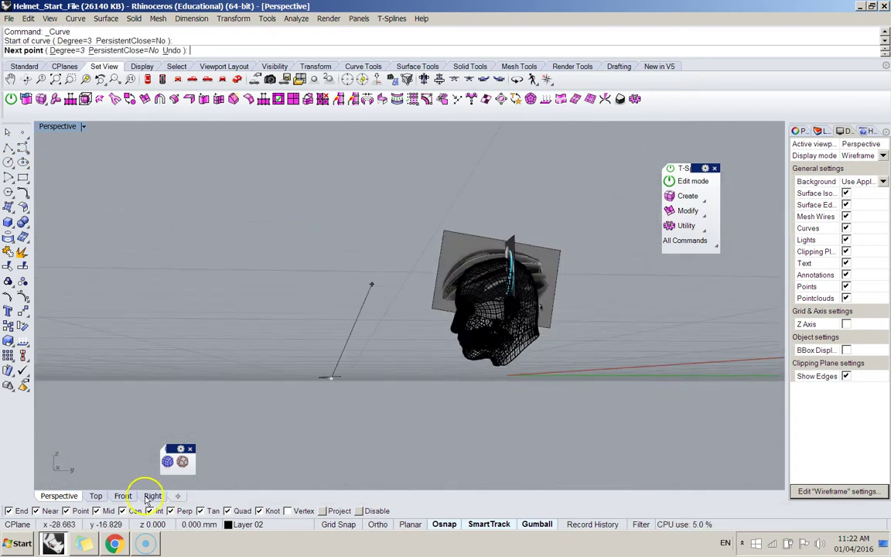
click(152, 496)
click(341, 192)
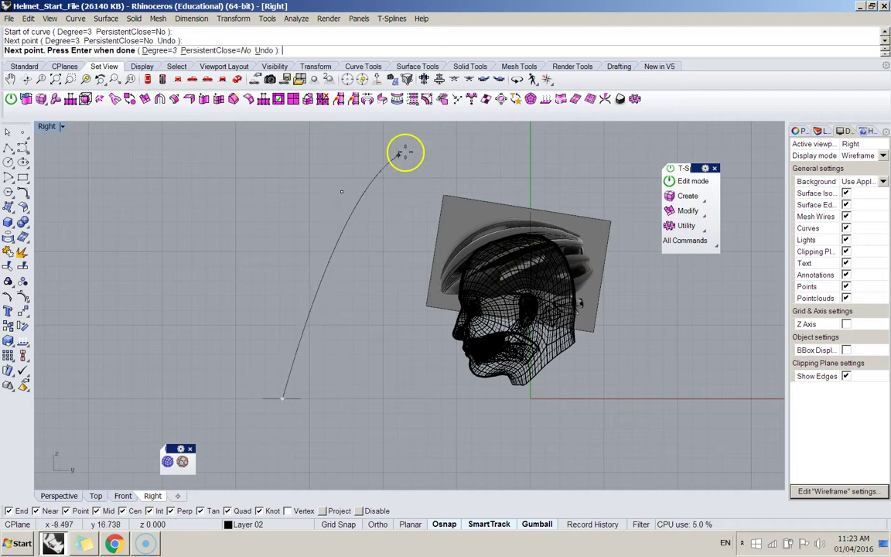
click(444, 151)
key(Return)
click(60, 496)
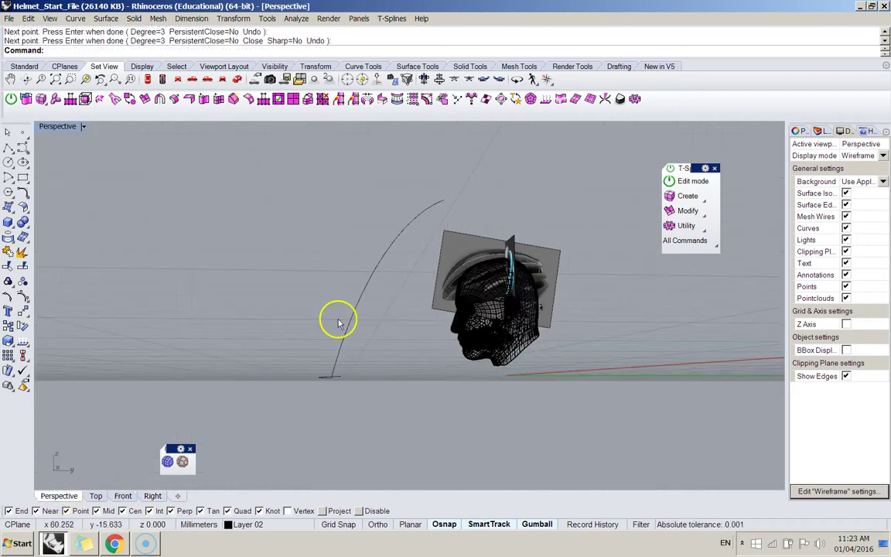
Delete the newly drawn upright curve, keeping only the curve on the ground plane
right_drag(342, 318, 494, 318)
click(495, 320)
key(Delete)
right_drag(507, 376, 278, 363)
click(312, 372)
click(233, 294)
right_drag(270, 295, 247, 310)
click(323, 384)
click(242, 298)
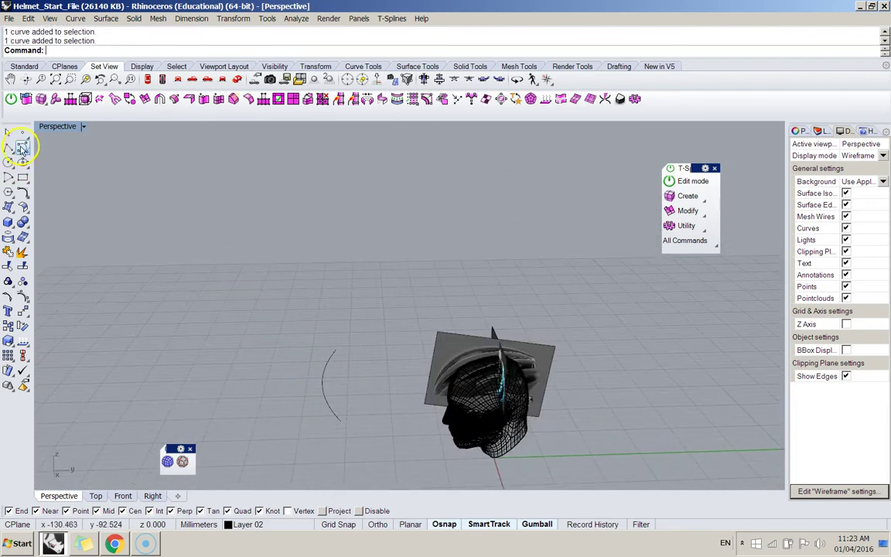
click(22, 148)
click(334, 350)
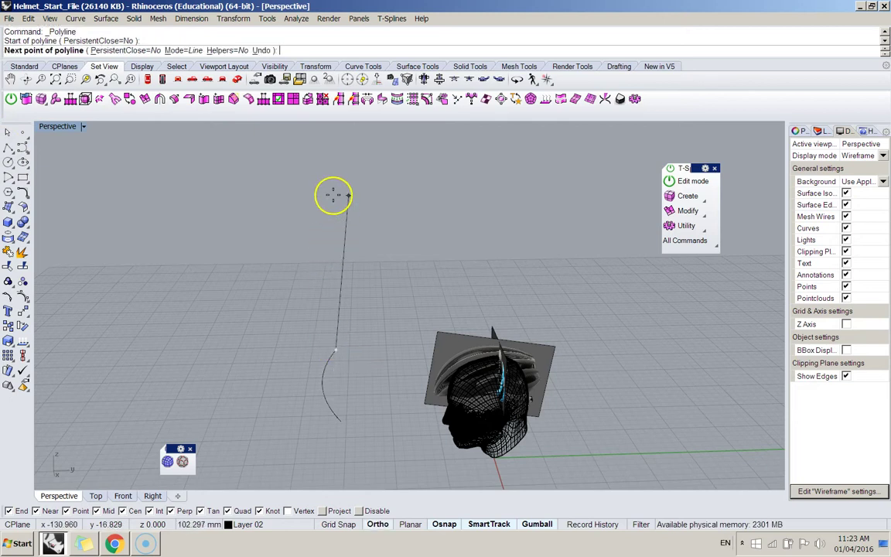
mouse_move(331, 194)
right_down()
mouse_move(397, 205)
mouse_move(321, 201)
right_up()
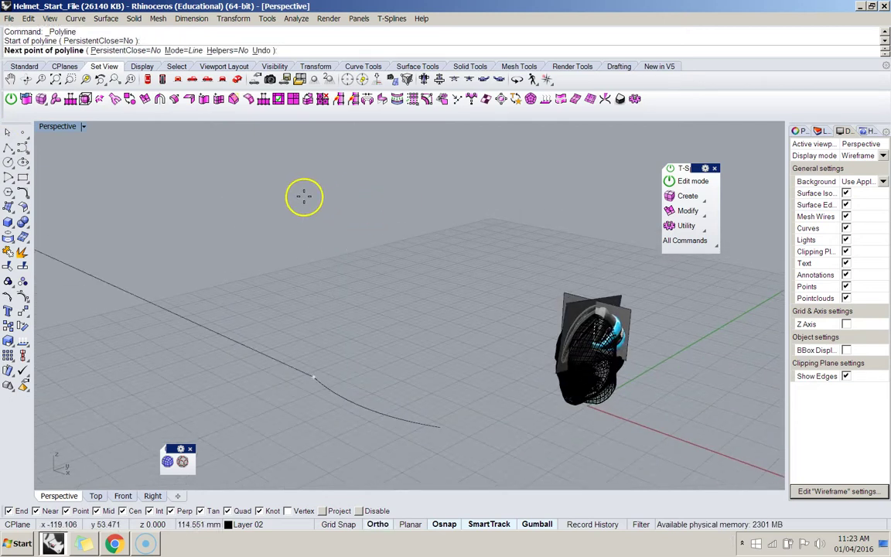
right_drag(324, 362, 308, 332)
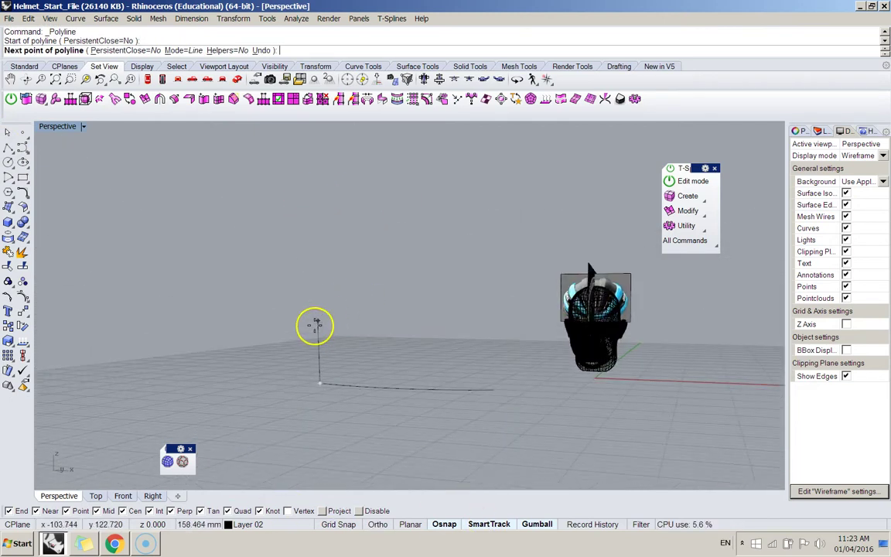
click(152, 496)
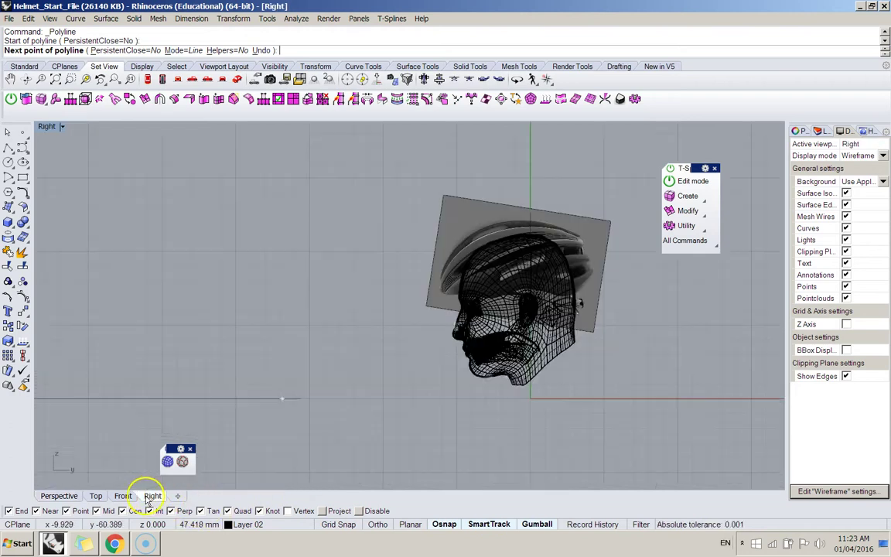
click(284, 175)
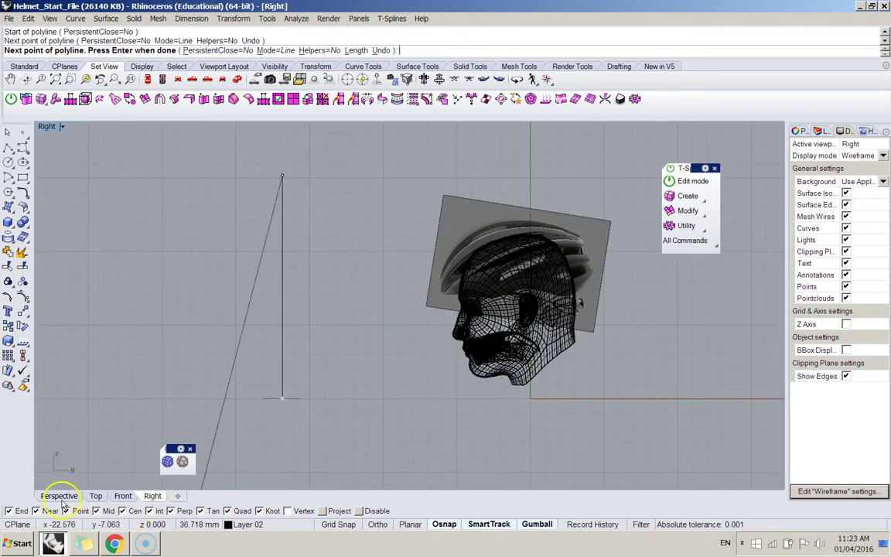
click(59, 496)
key(Escape)
Draw a straight vertical polyline segment up from the ground curve's far end, placing its upper point in the Right view
right_drag(318, 345, 343, 387)
right_click(243, 265)
click(321, 388)
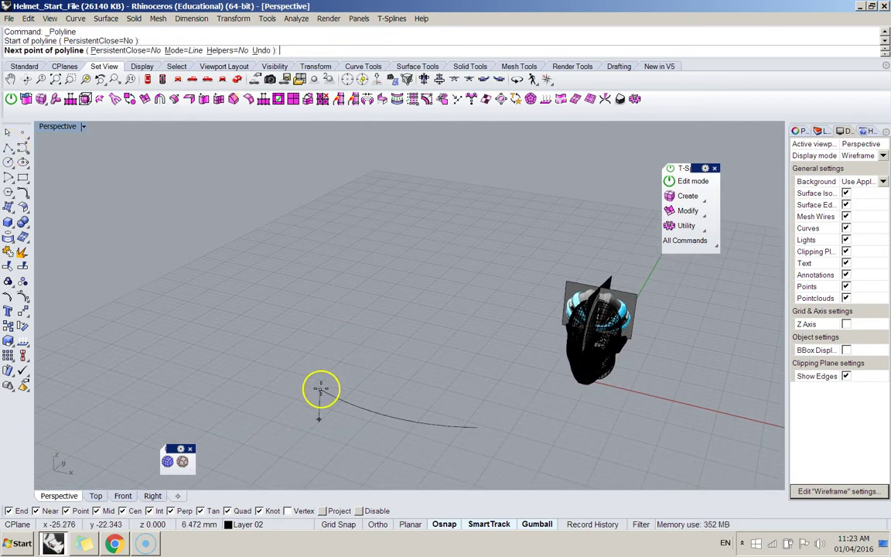
click(174, 496)
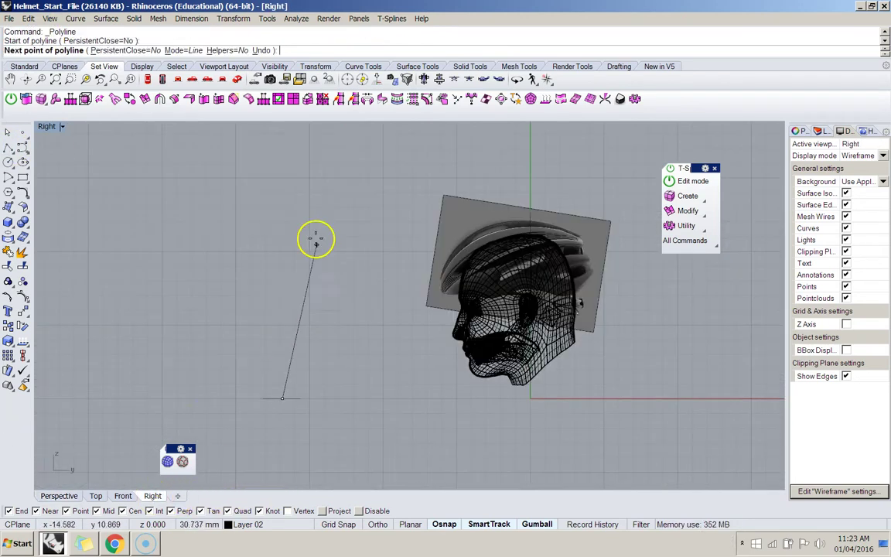
click(282, 184)
right_click(328, 202)
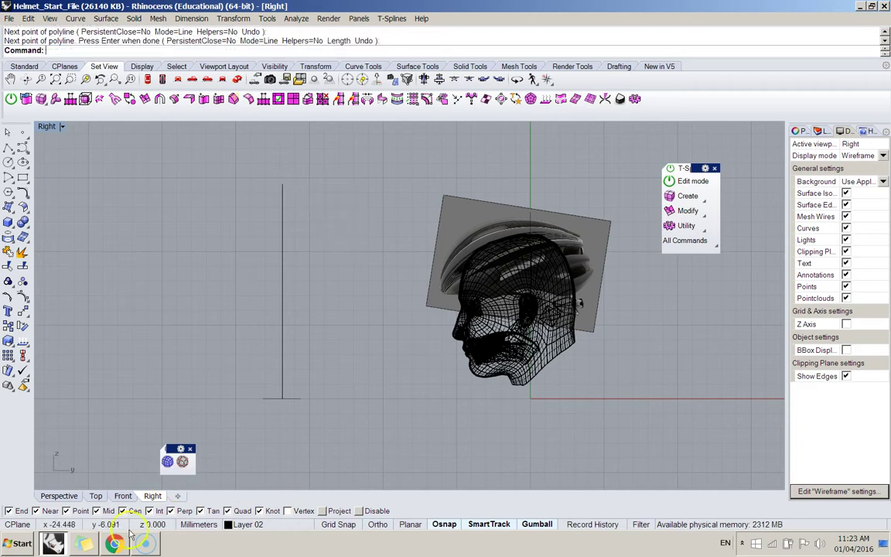
click(60, 496)
right_drag(418, 299, 350, 366)
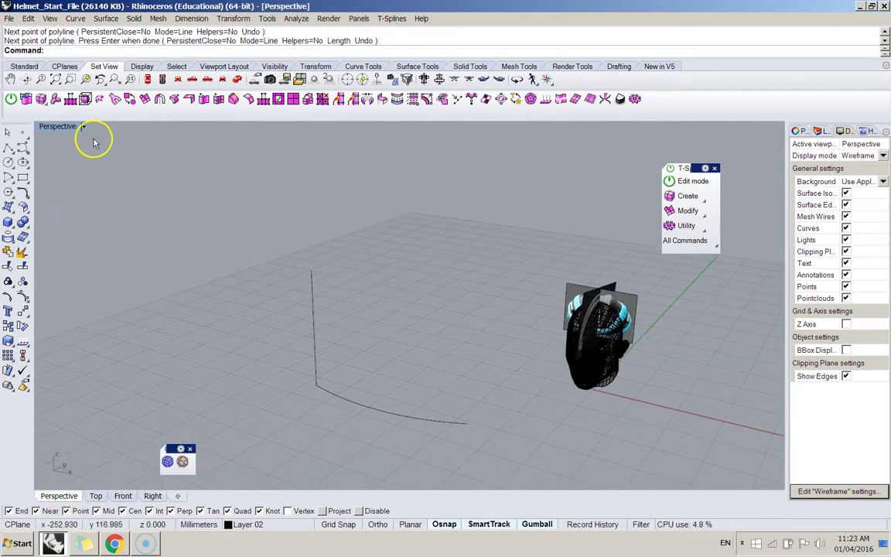
text(Sweep)
key(Return)
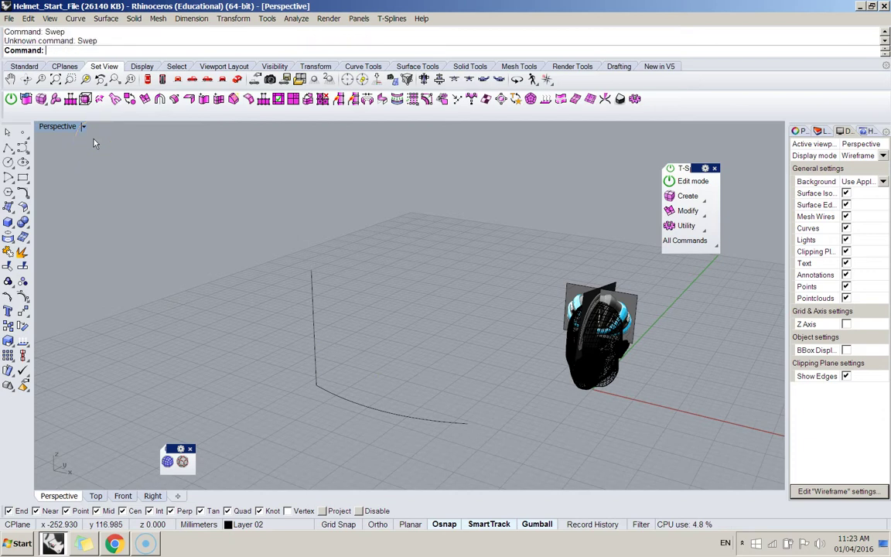
text(Sweep1)
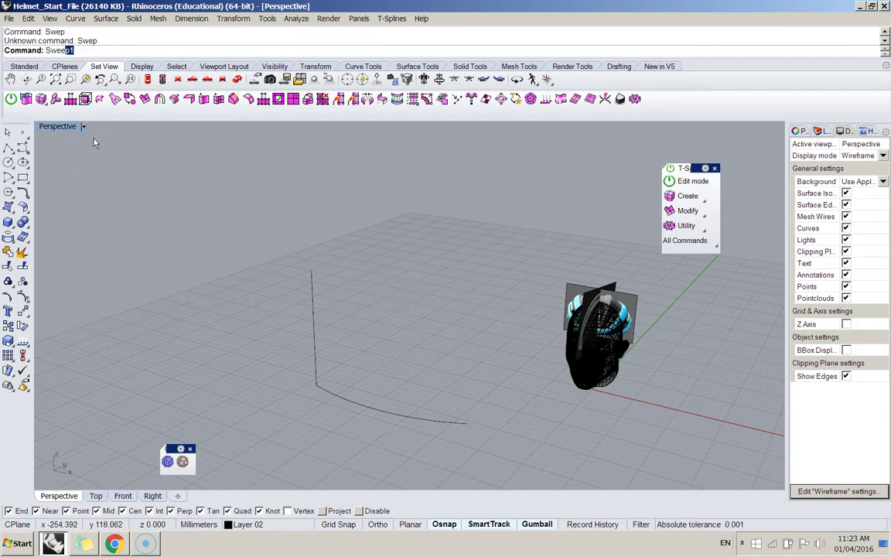
key(Return)
click(314, 362)
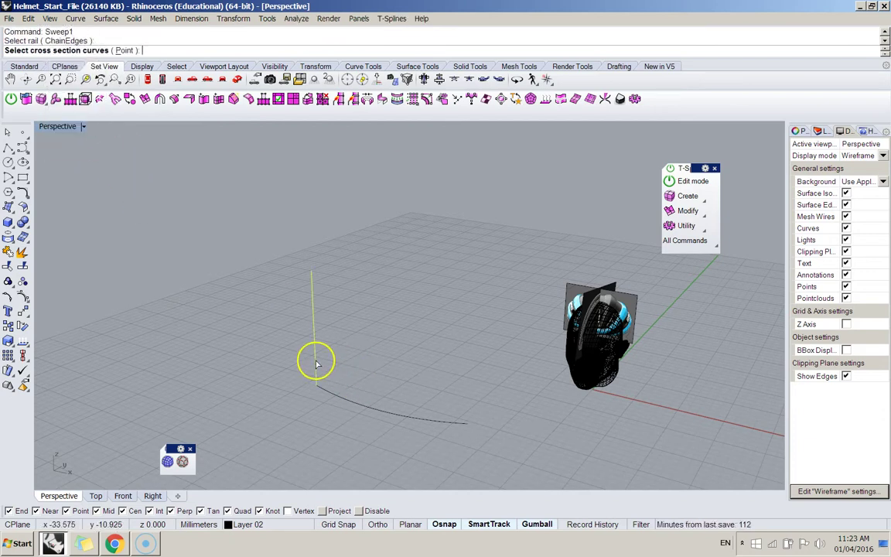
key(Escape)
click(368, 408)
key(Return)
key(Escape)
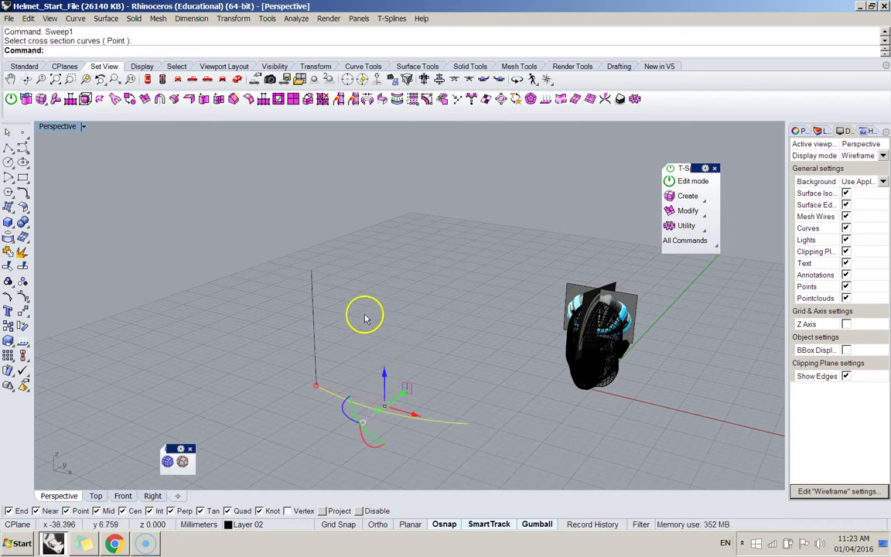
key(Return)
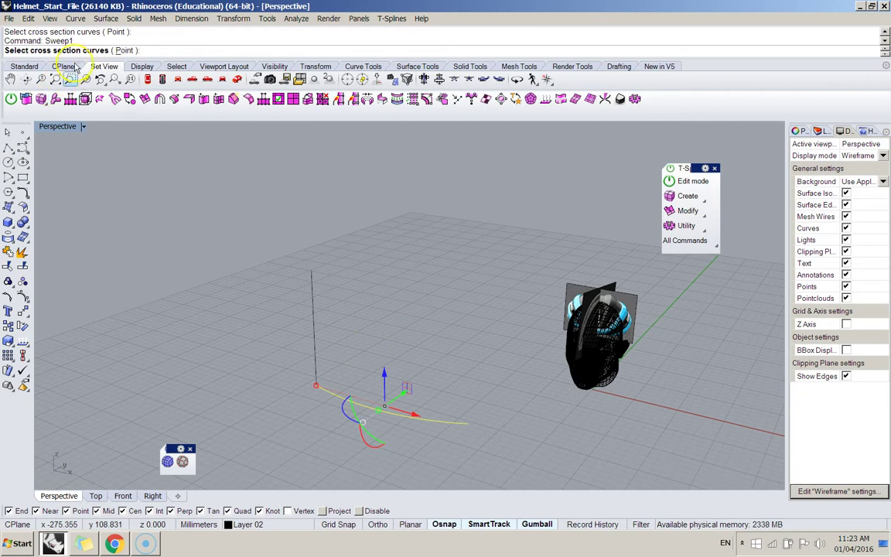
key(Escape)
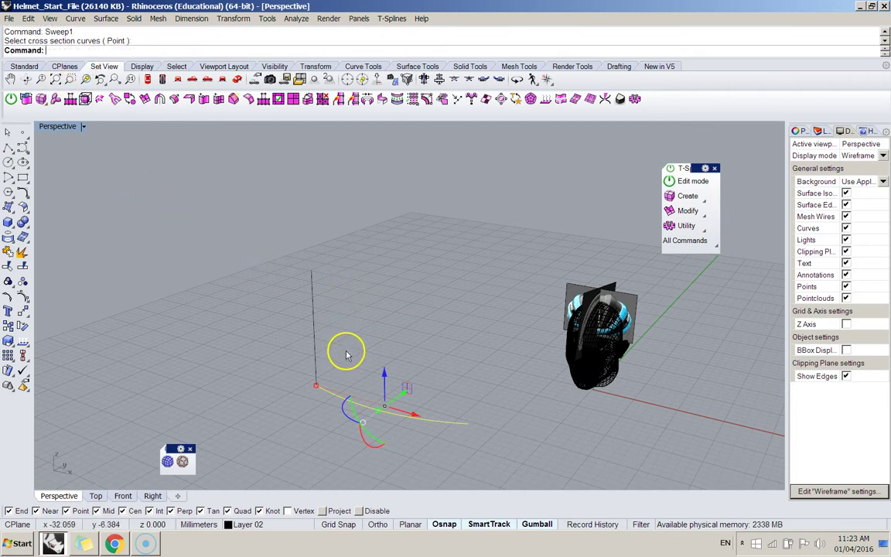
key(Escape)
Create a one-rail sweep surface using the vertical line as the rail and the ground curve as the cross section, with Freeform style
key(Return)
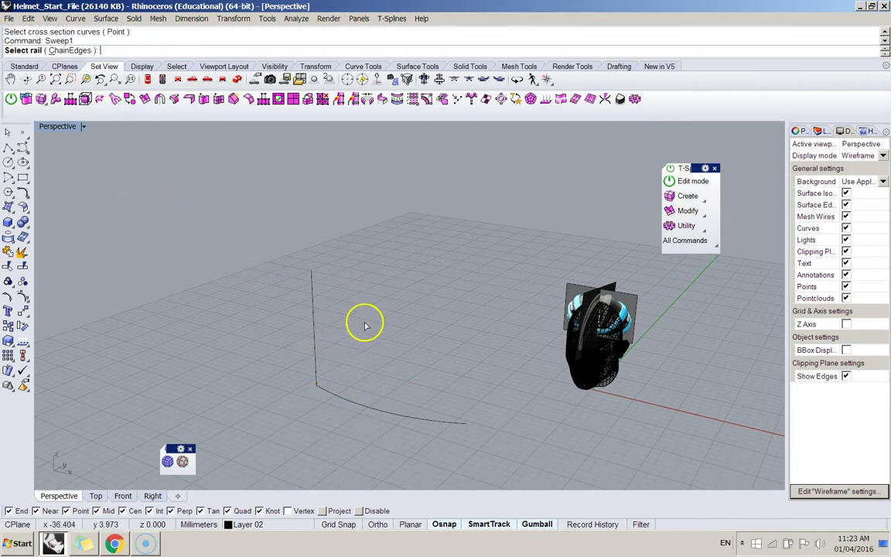
click(313, 326)
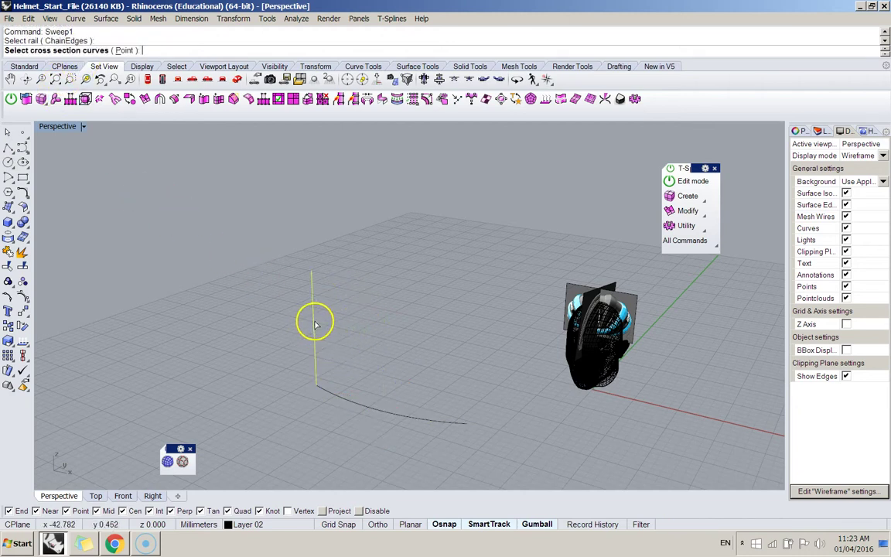
click(403, 419)
key(Return)
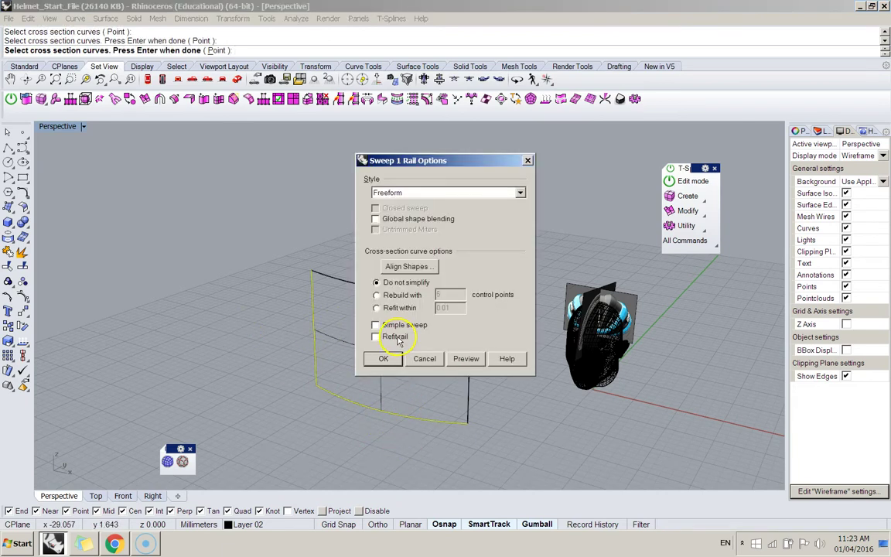
drag(445, 164, 627, 160)
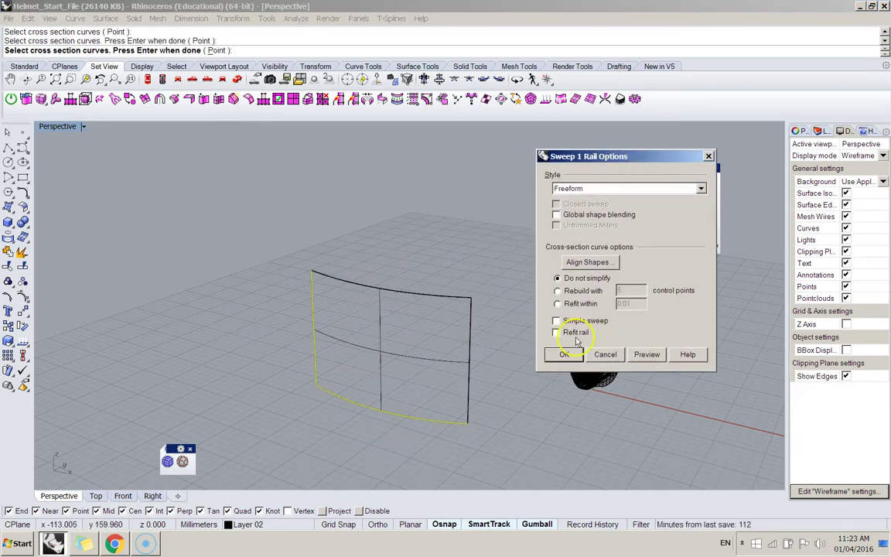
click(562, 355)
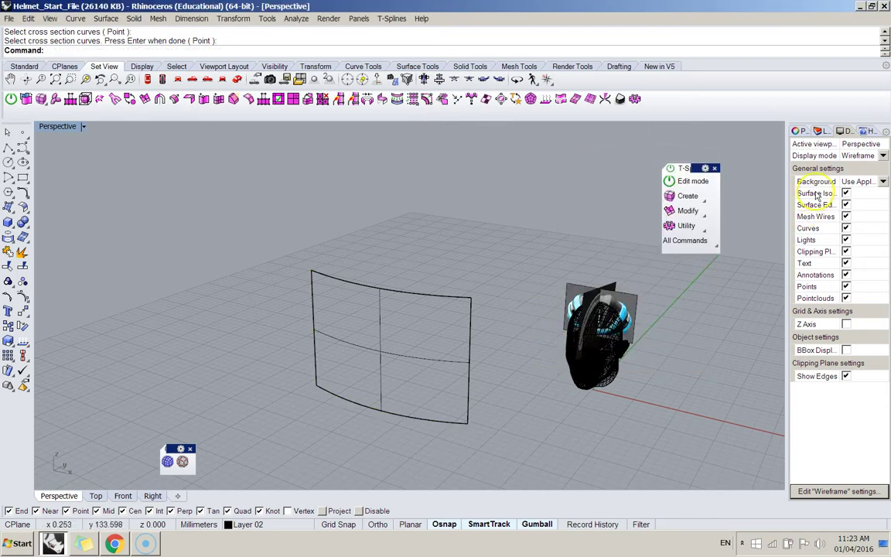
Set the Perspective view's display mode to Shaded
click(859, 155)
click(824, 180)
mouse_move(372, 333)
right_down()
mouse_move(280, 314)
mouse_move(341, 333)
right_up()
click(344, 342)
right_drag(340, 263, 362, 280)
click(362, 280)
right_drag(401, 314, 274, 294)
Move the swept surface clear of its source curves along the green axis, finishing with a shift of about 28 mm toward the head
click(337, 323)
right_drag(337, 323, 304, 345)
drag(357, 320, 285, 302)
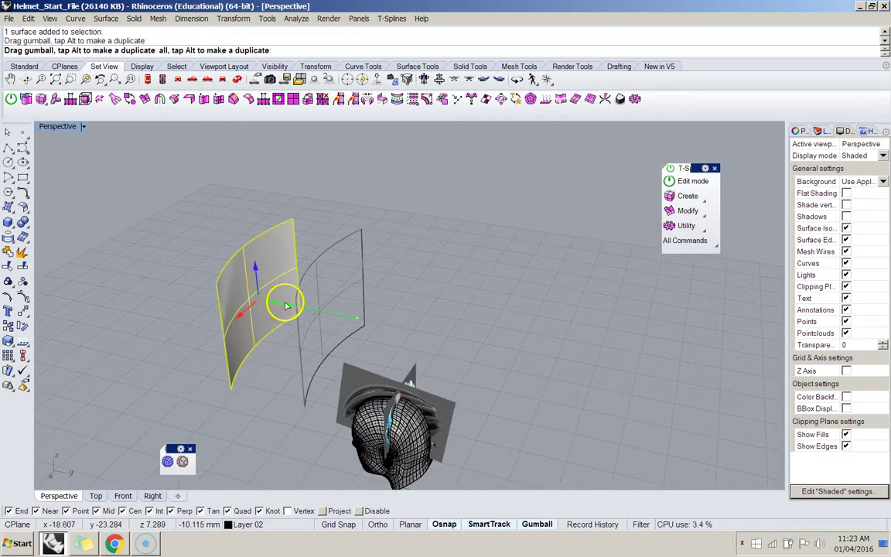
right_drag(284, 302, 354, 367)
drag(293, 331, 248, 320)
right_drag(251, 321, 275, 353)
drag(259, 342, 481, 304)
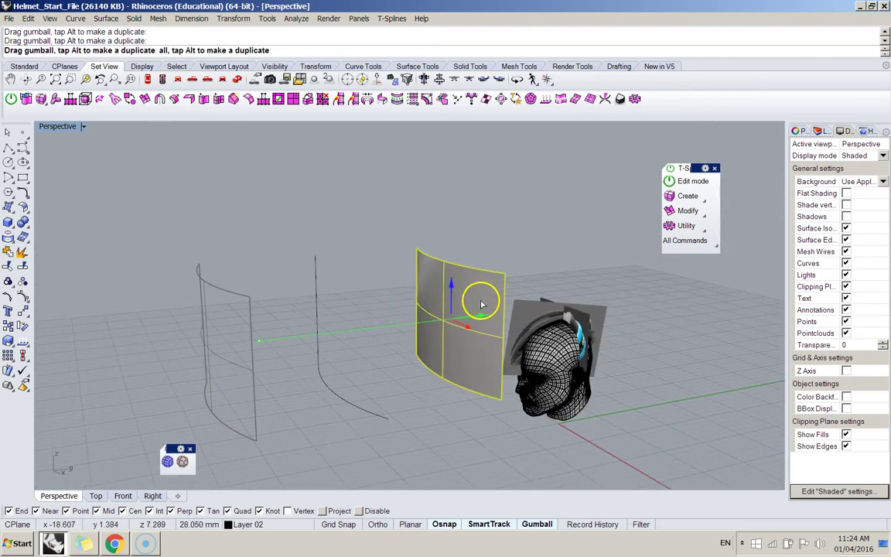
right_drag(482, 304, 400, 352)
click(388, 386)
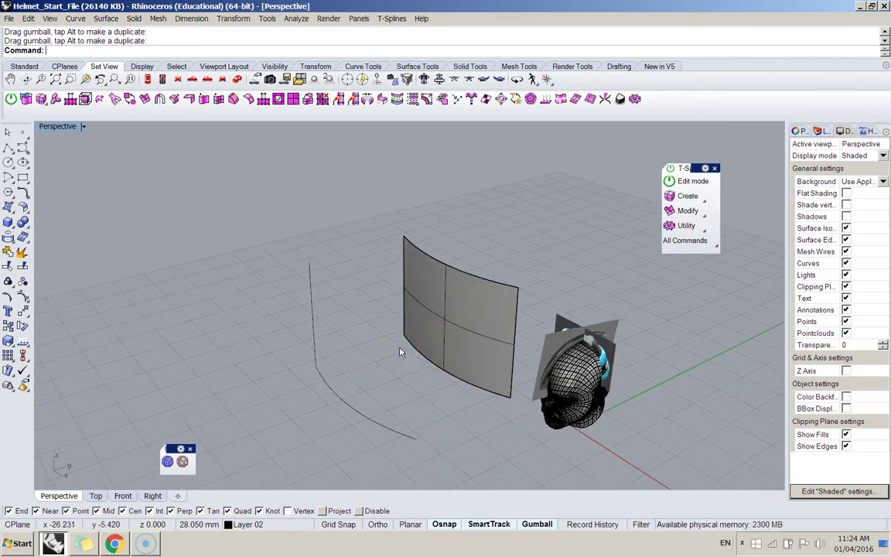
Create a smooth T-Splines box with two faces in X, Y and Z on the ground plane beside the curves
right_drag(400, 352, 350, 300)
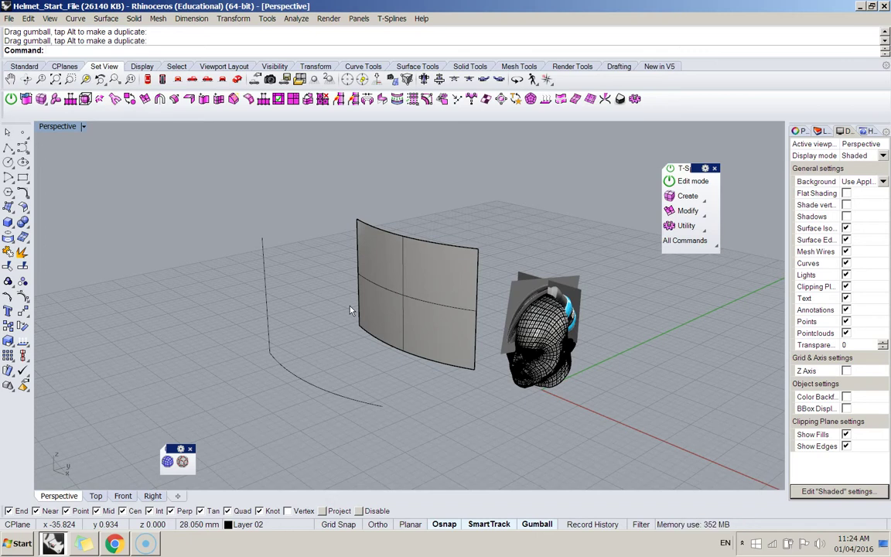
right_drag(324, 317, 341, 285)
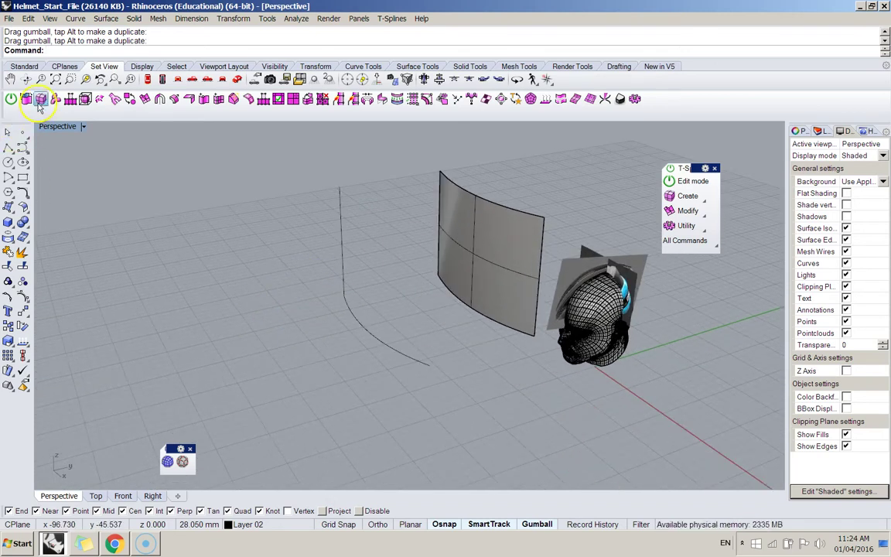
click(39, 101)
scroll(168, 284, up, 5)
click(258, 328)
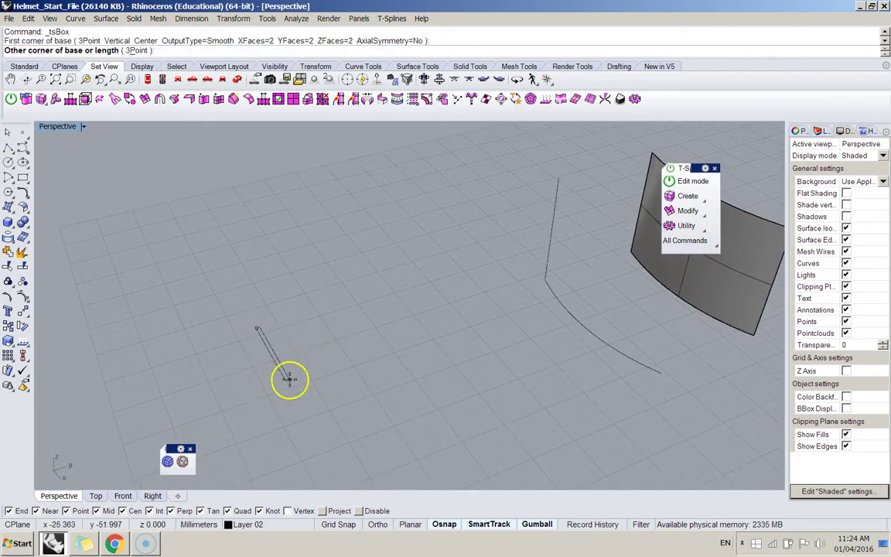
click(464, 374)
click(462, 306)
right_drag(461, 309, 482, 283)
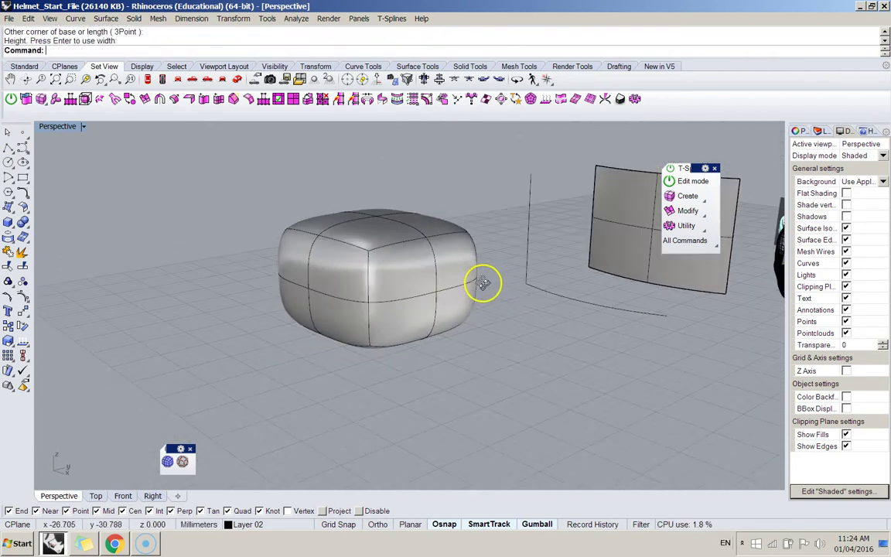
Start T-Splines edit mode and toggle the box between smooth and box display, leaving it in box display
click(11, 98)
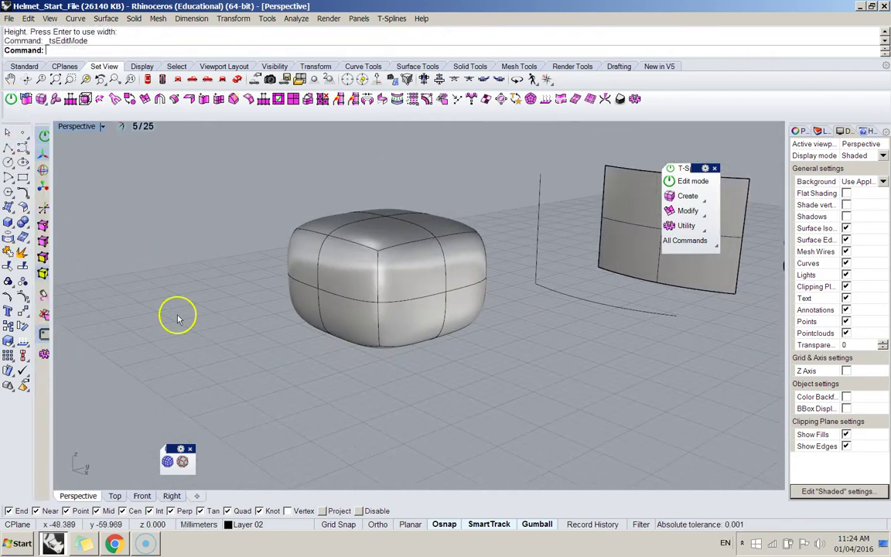
key(Tab)
right_drag(207, 322, 470, 362)
key(Tab)
key(Tab)
key(Tab)
key(Tab)
key(Tab)
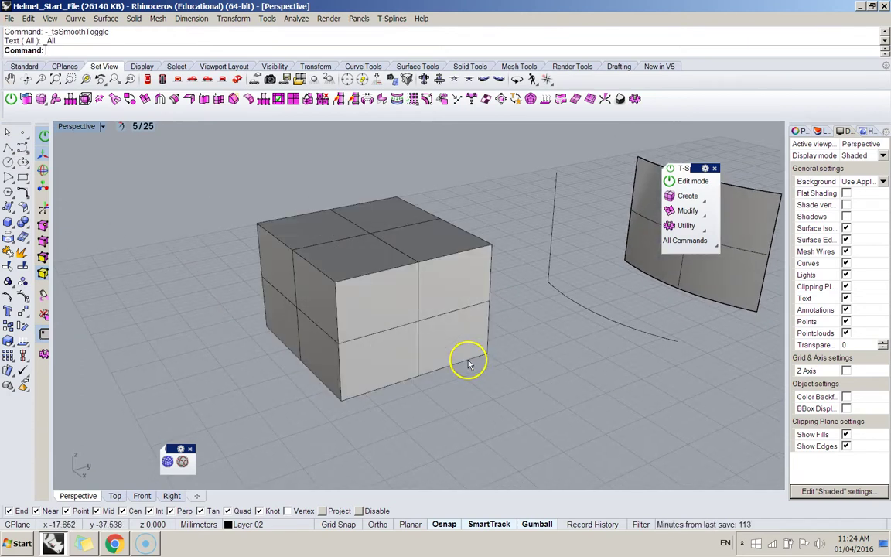
Pull one upper corner vertex of the T-Splines box outward toward the curves to stretch that corner
right_drag(378, 309, 484, 236)
click(481, 207)
drag(485, 240, 534, 201)
right_drag(511, 283, 530, 321)
click(530, 322)
right_drag(492, 282, 499, 211)
key(Tab)
click(540, 203)
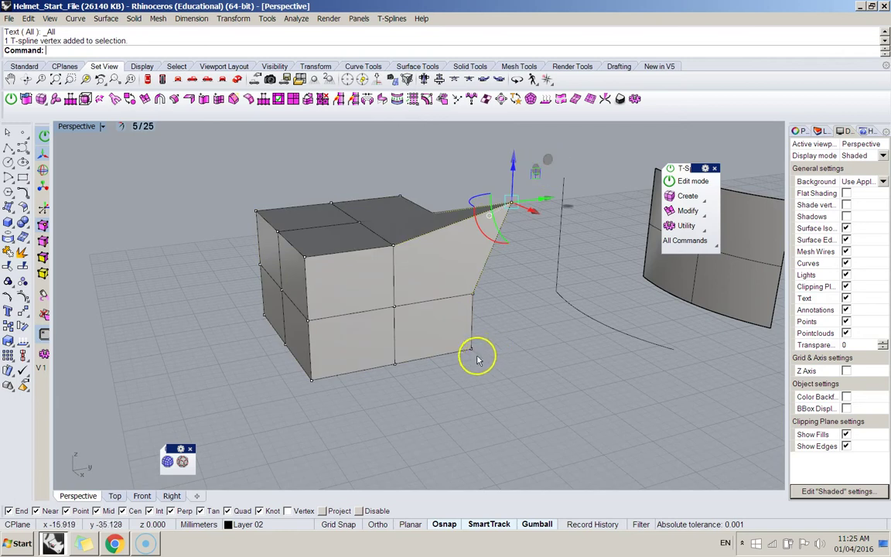
right_drag(477, 357, 526, 380)
right_drag(529, 310, 548, 331)
mouse_move(594, 264)
mouse_down()
mouse_move(546, 245)
mouse_move(584, 259)
mouse_up()
click(580, 362)
click(530, 235)
click(604, 367)
right_drag(604, 368, 516, 358)
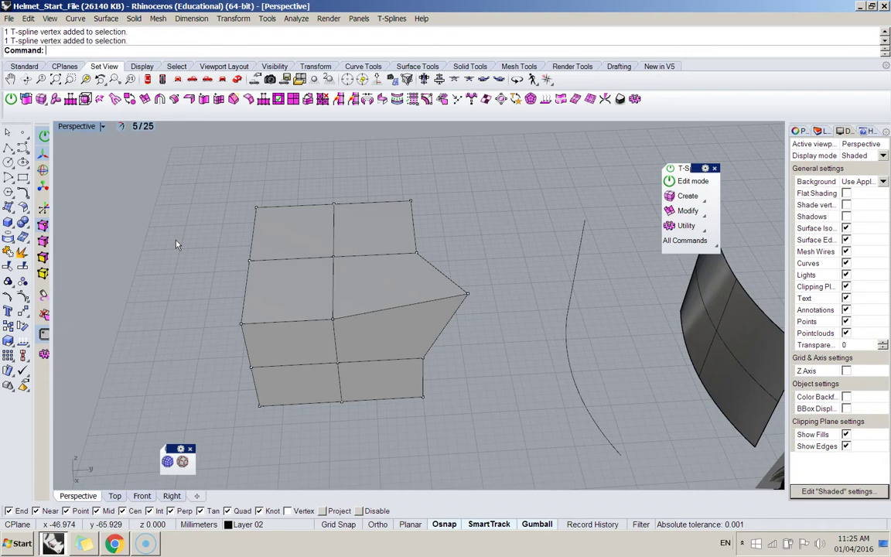
Toggle the stretched T-Splines box back to smooth display
right_drag(284, 322, 540, 379)
click(536, 254)
key(d)
click(532, 368)
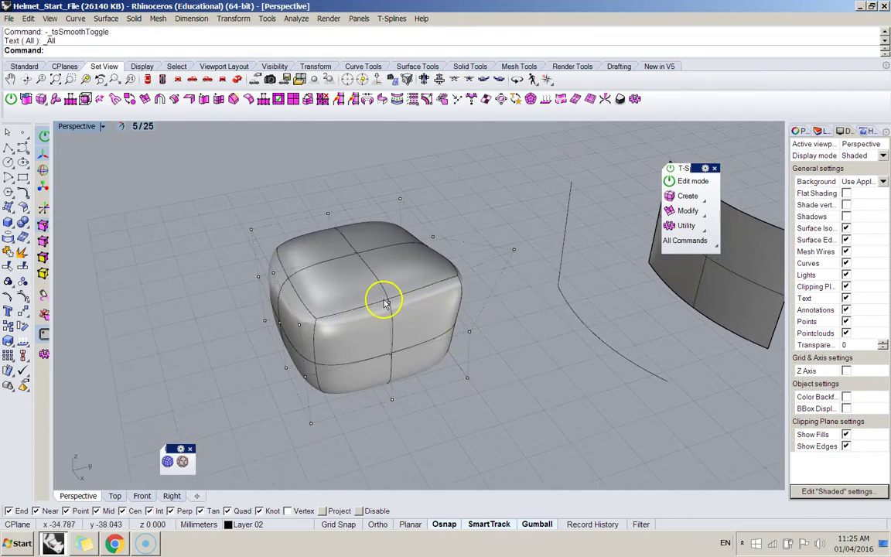
Adjust the stretched corner's vertex and shift the neighbouring upper mid-edge vertex outward on the smooth box
click(385, 303)
right_drag(385, 304, 484, 338)
right_drag(577, 348, 539, 291)
drag(524, 232, 526, 210)
click(572, 361)
right_drag(567, 355, 379, 283)
click(418, 285)
click(452, 280)
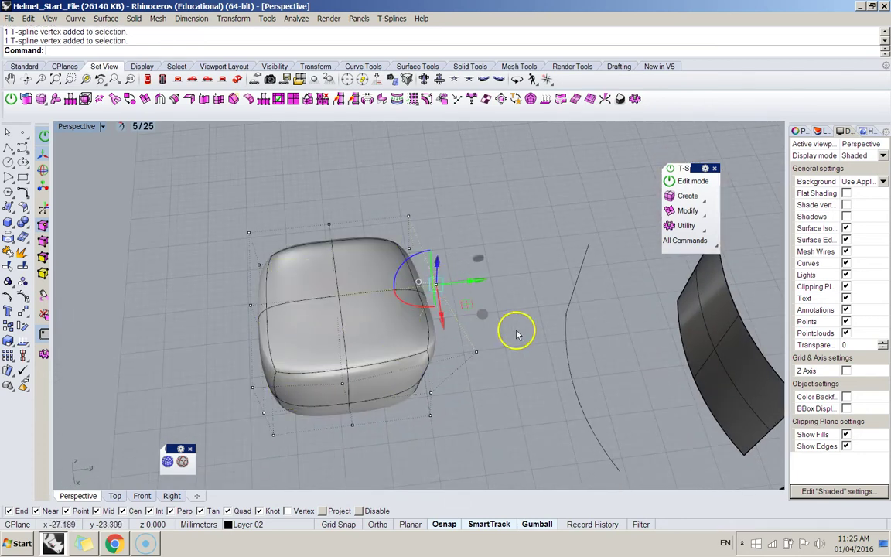
right_drag(517, 328, 493, 322)
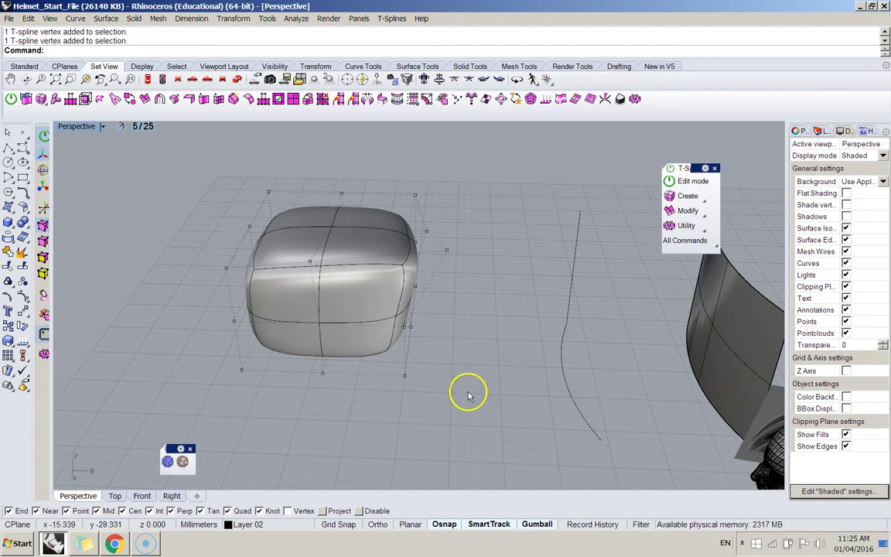
Shift the vertices on the box's side facing the curves inward, then undo the last vertex edit
drag(394, 163, 355, 155)
drag(467, 273, 438, 272)
right_drag(367, 362, 384, 331)
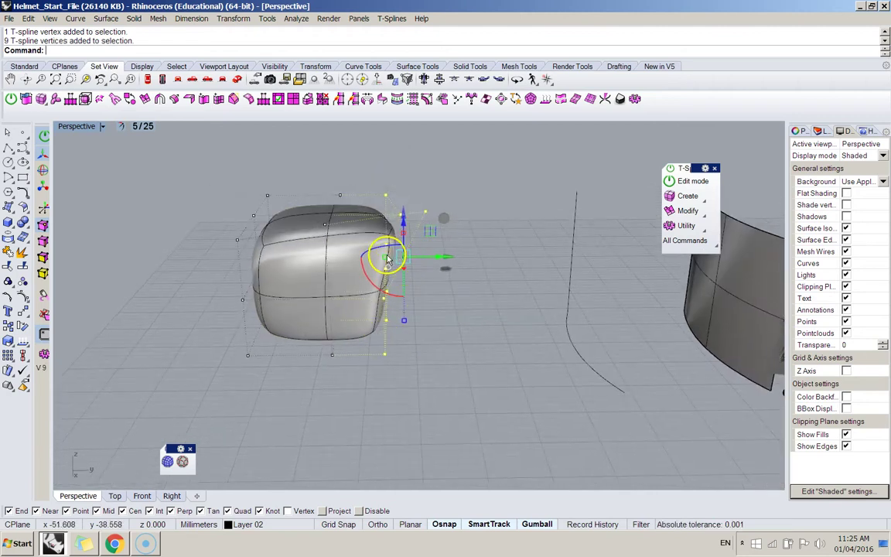
drag(393, 256, 405, 259)
click(449, 321)
right_drag(449, 322, 430, 357)
key(ctrl+z)
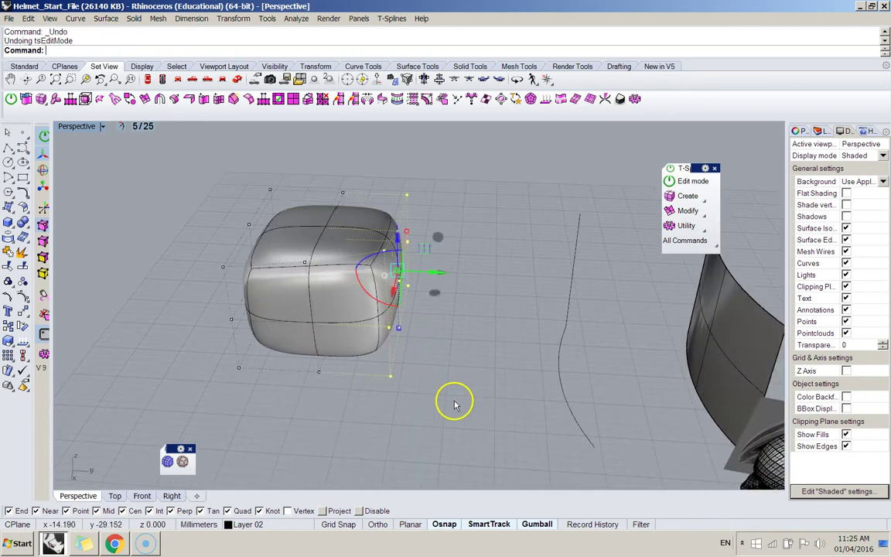
right_drag(456, 403, 438, 364)
drag(269, 225, 438, 368)
right_drag(438, 368, 427, 388)
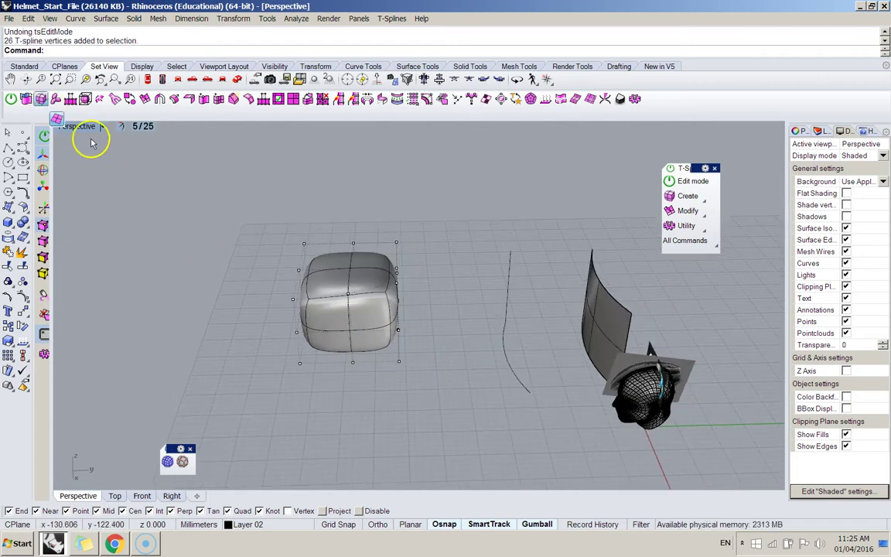
Create a smooth T-Splines sphere with four vertical and eight around faces on the ground plane near the box
click(46, 106)
click(71, 120)
right_drag(383, 442, 337, 298)
click(320, 377)
click(372, 380)
mouse_move(368, 412)
right_down()
mouse_move(383, 391)
mouse_move(435, 374)
mouse_move(550, 372)
mouse_move(491, 331)
right_up()
right_click(380, 385)
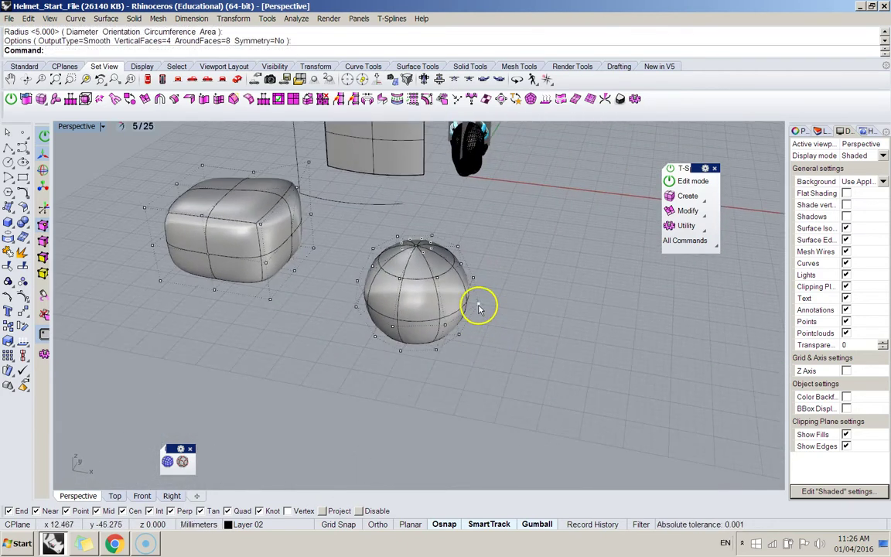
Pull one side vertex of the T-Splines sphere outward to stretch it into a teardrop shape
click(477, 302)
drag(510, 315, 572, 338)
right_drag(572, 338, 104, 130)
Create an open, smooth T-Splines cylinder with four vertical and eight around faces on the ground plane near the box
click(42, 100)
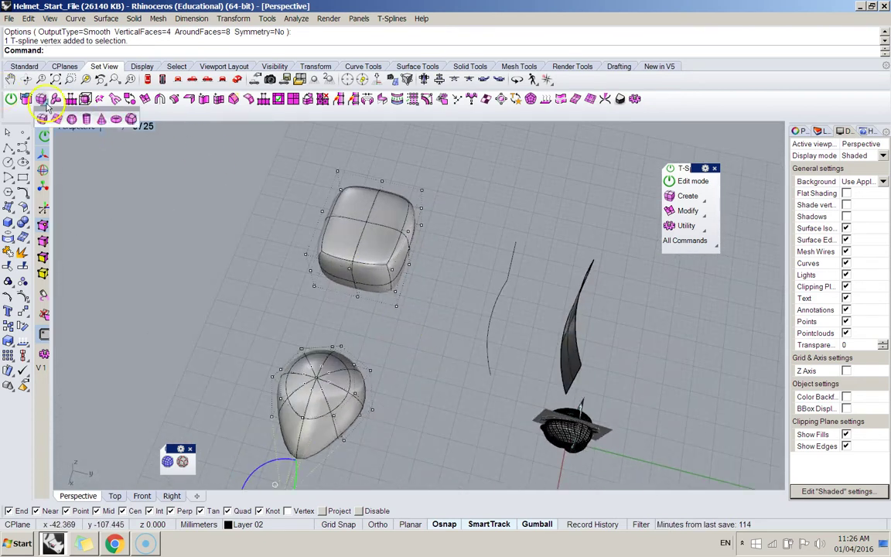
click(86, 119)
click(396, 255)
click(433, 260)
click(422, 210)
shift+right_drag(418, 265, 341, 183)
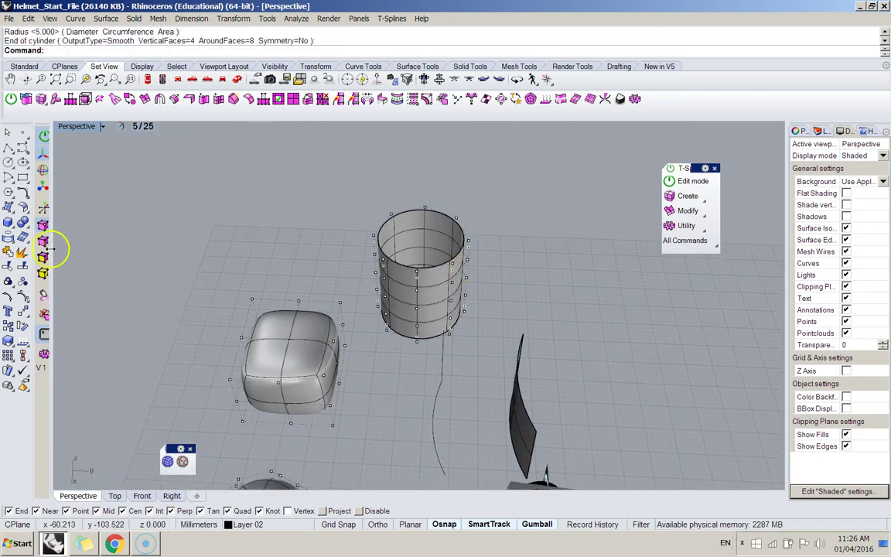
Select the vertices along one side of the cylinder and pull them outward along the green axis
right_drag(490, 254, 469, 231)
drag(440, 178, 486, 325)
drag(480, 275, 518, 273)
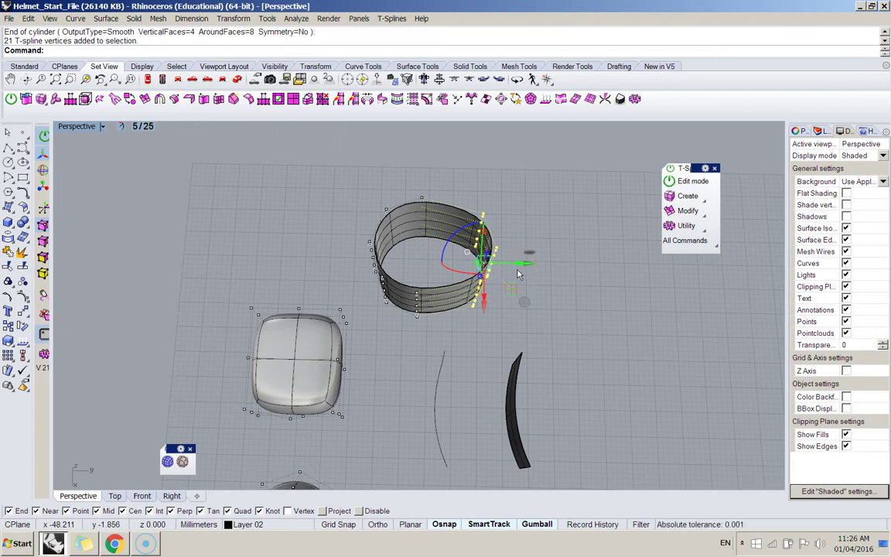
click(557, 327)
right_drag(556, 327, 546, 291)
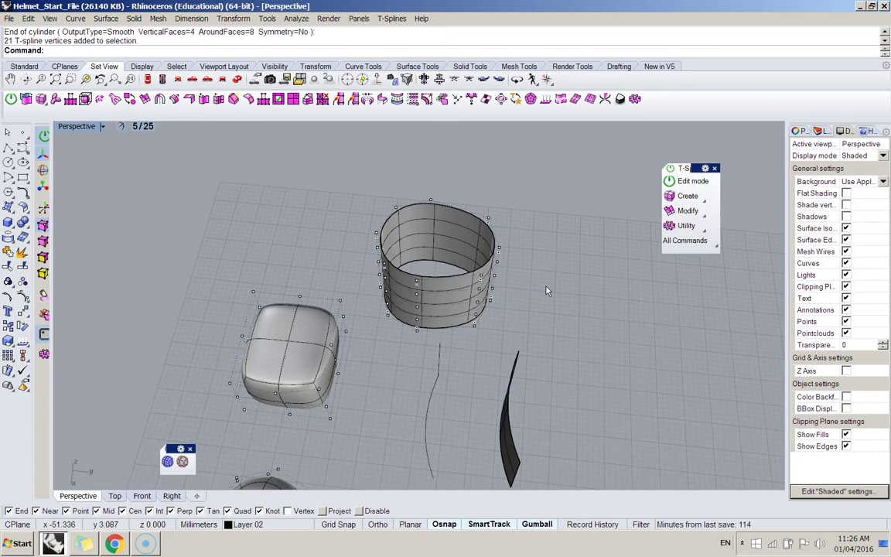
Delete the two practice curves together with the T-Splines box, sphere and cylinder
right_drag(546, 290, 393, 337)
scroll(372, 350, down, 6)
drag(220, 170, 457, 424)
key(Delete)
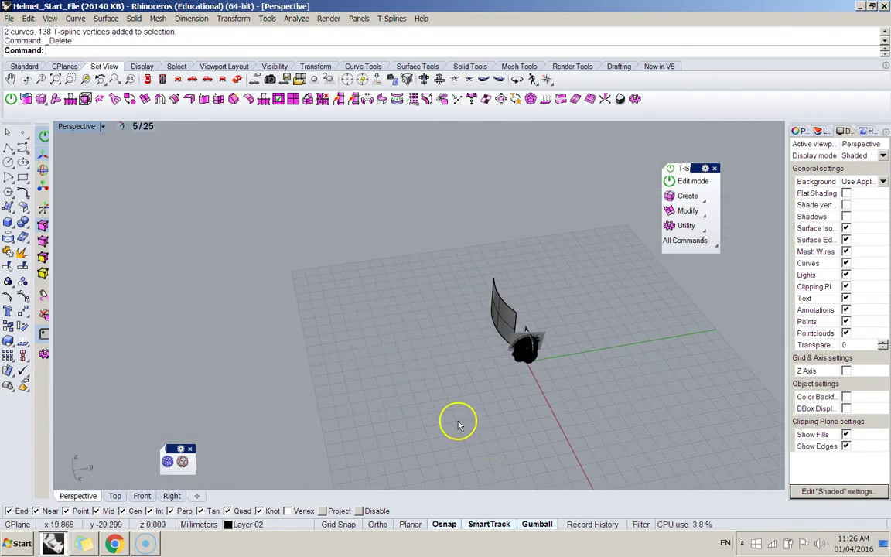
Delete the remaining swept surface beside the head
right_drag(458, 420, 471, 330)
click(498, 298)
right_drag(499, 298, 491, 331)
key(Delete)
scroll(491, 330, down, 5)
scroll(503, 334, up, 15)
right_drag(448, 259, 433, 286)
scroll(452, 309, up, 8)
scroll(451, 310, down, 10)
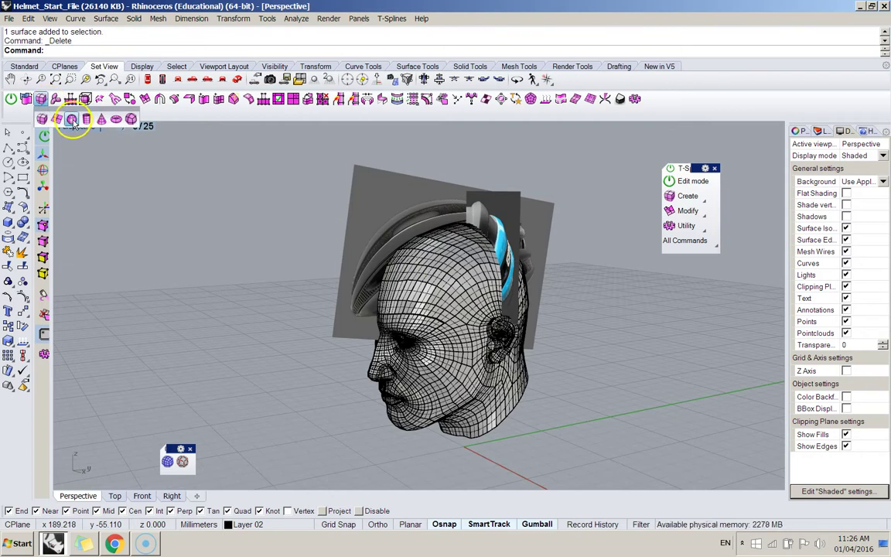
Switch to the Right view around the head and helmet picture and turn off object snapping
click(41, 98)
key(Escape)
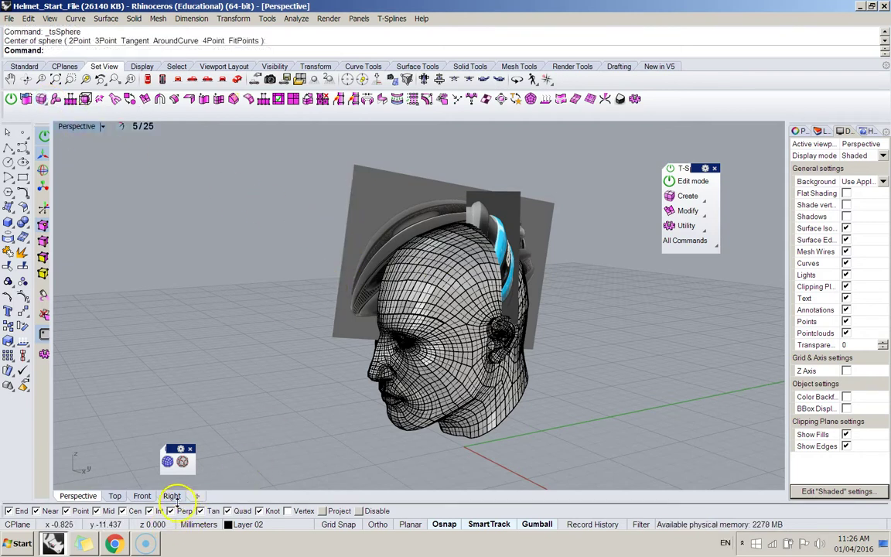
click(171, 496)
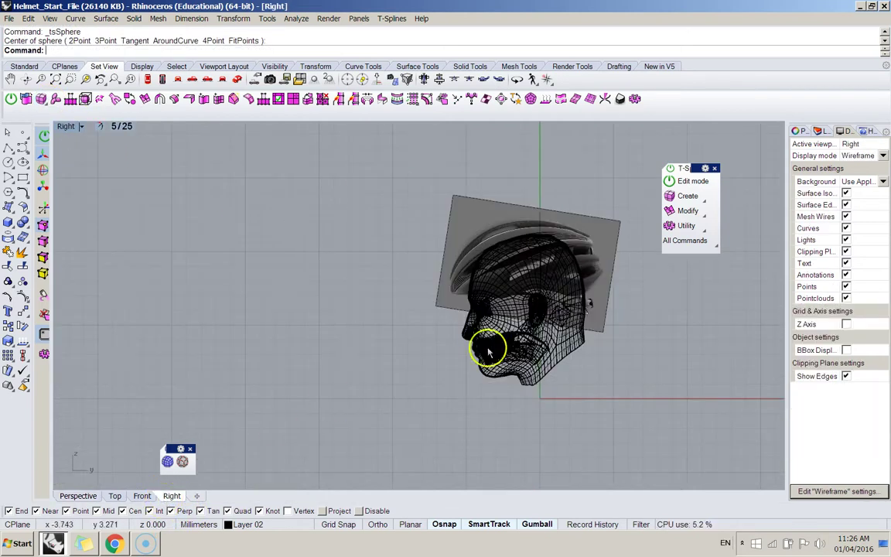
scroll(521, 299, down, 3)
scroll(523, 298, up, 5)
scroll(520, 295, down, 2)
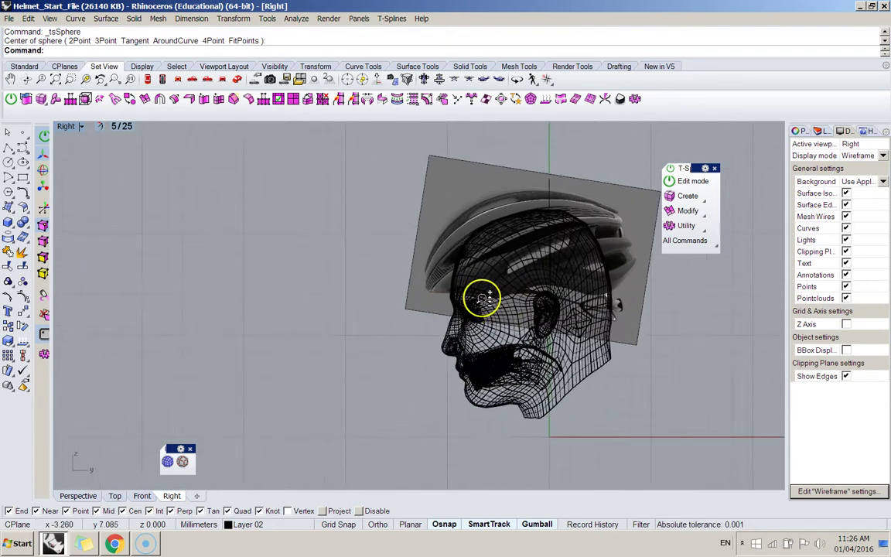
right_drag(501, 275, 291, 263)
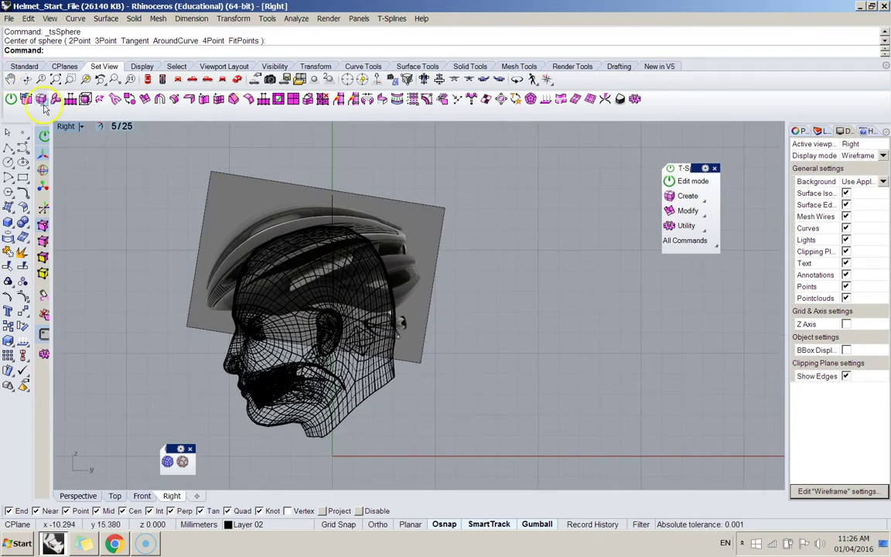
click(41, 99)
scroll(320, 286, up, 3)
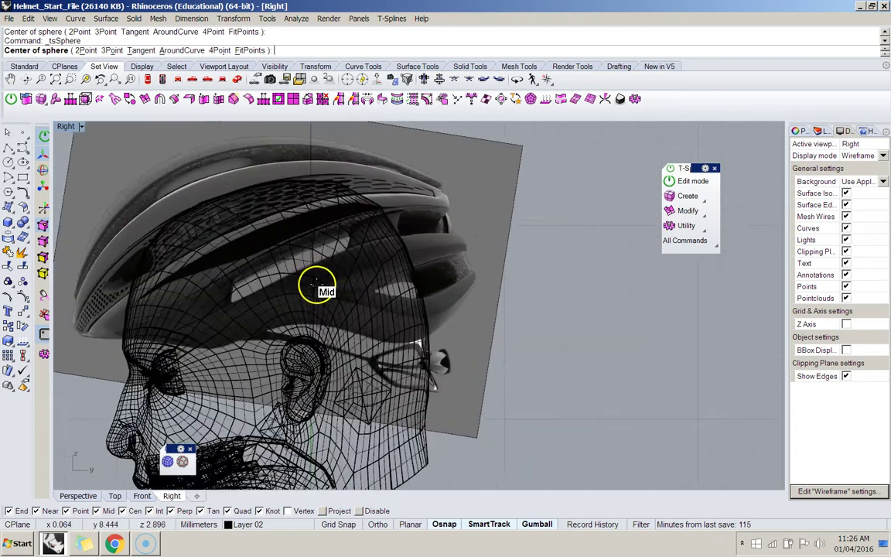
scroll(317, 286, up, 5)
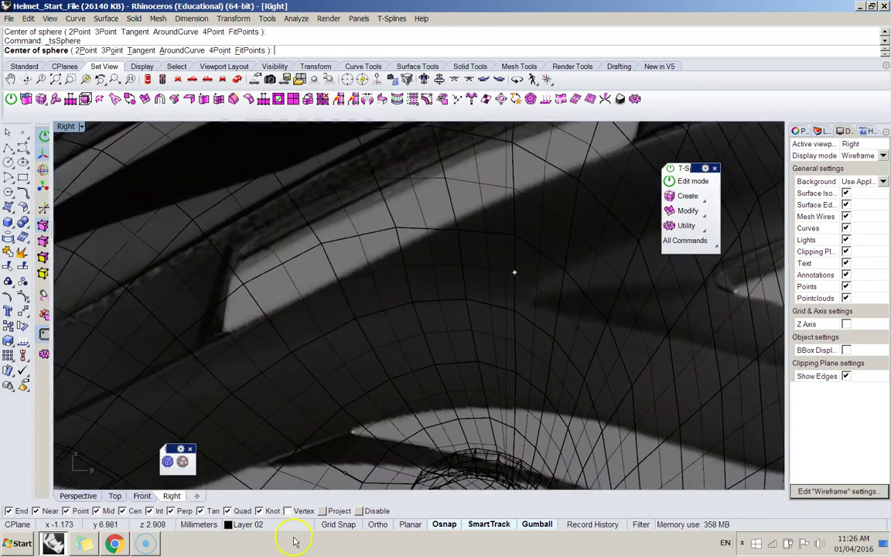
click(443, 525)
scroll(543, 290, up, 6)
scroll(453, 318, down, 12)
key(Escape)
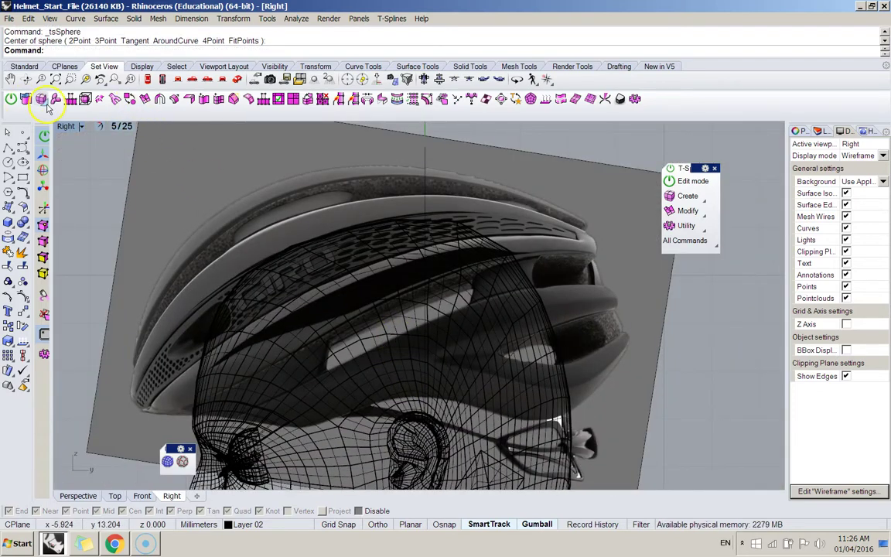
Create a smooth T-Splines sphere centred just above the ear, radius about 6 mm, with four vertical and eight around faces and no symmetry
click(47, 105)
click(70, 119)
scroll(437, 392, down, 4)
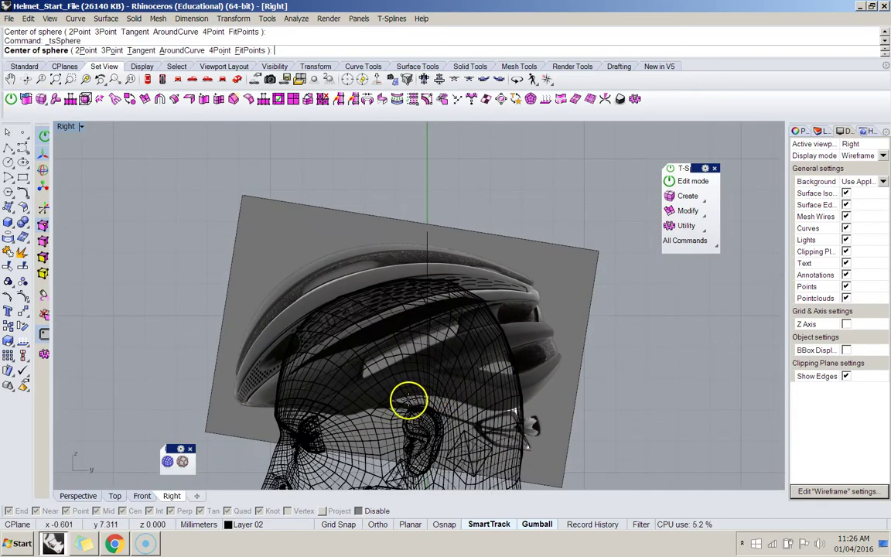
scroll(414, 394, up, 5)
click(421, 378)
scroll(429, 383, down, 4)
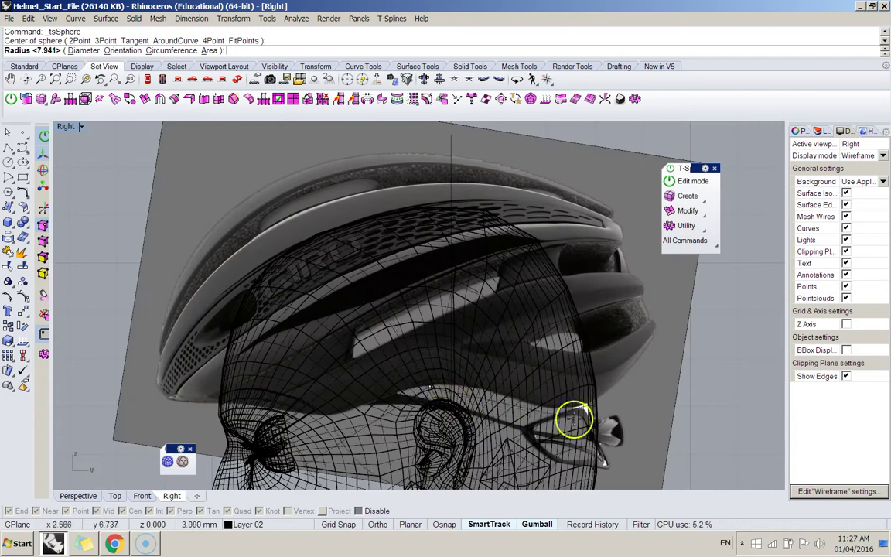
scroll(590, 426, down, 4)
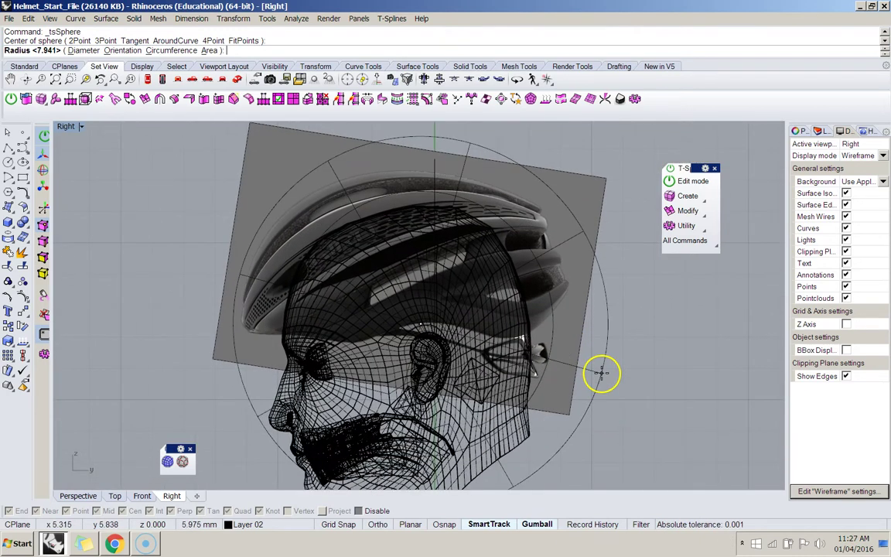
click(588, 391)
right_click(617, 418)
In the Perspective view, delete the sphere faces that cover the front of the face
right_drag(608, 441, 583, 382)
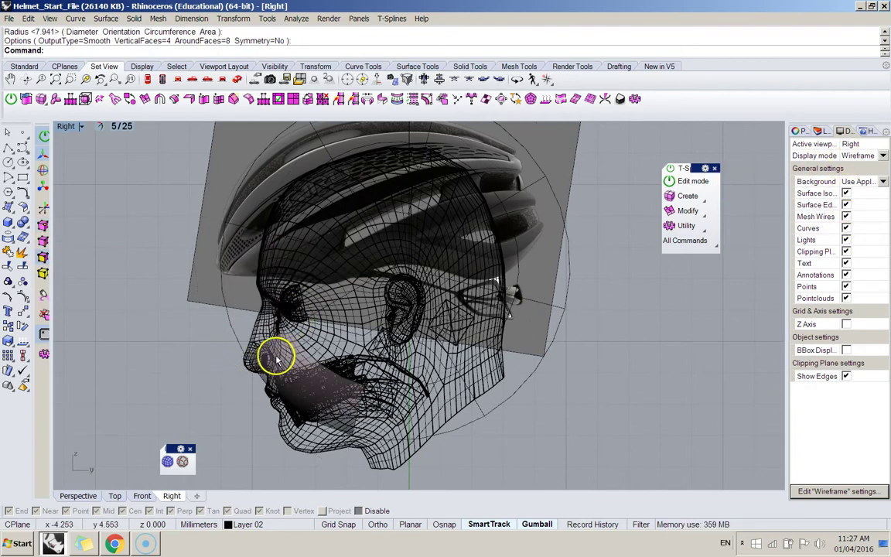
mouse_move(278, 358)
right_down()
mouse_move(394, 337)
mouse_move(342, 338)
right_up()
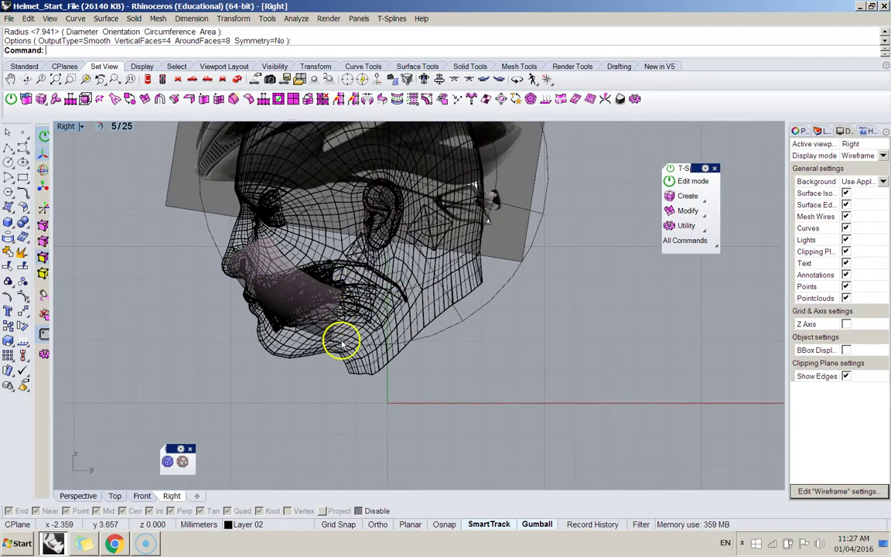
click(77, 495)
right_drag(430, 365, 240, 248)
click(425, 340)
click(412, 346)
click(264, 286)
click(377, 478)
click(230, 288)
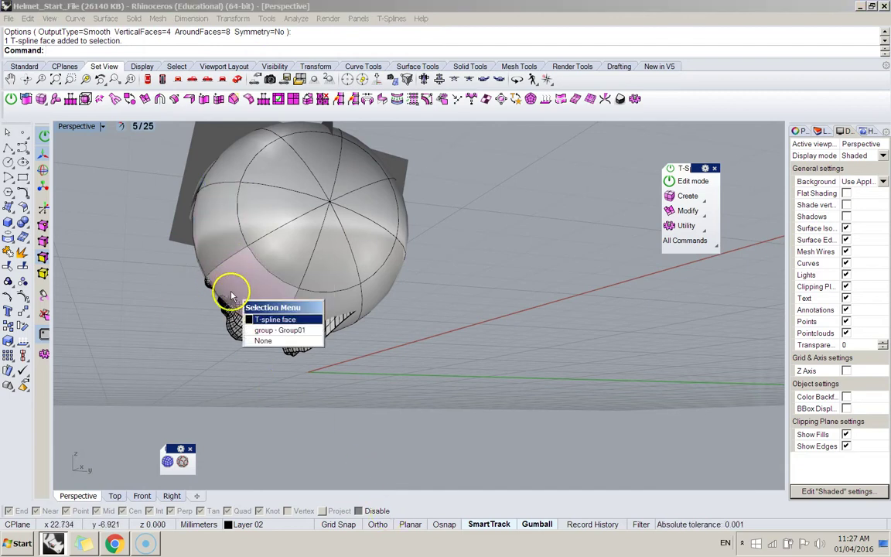
click(207, 242)
click(219, 245)
click(235, 272)
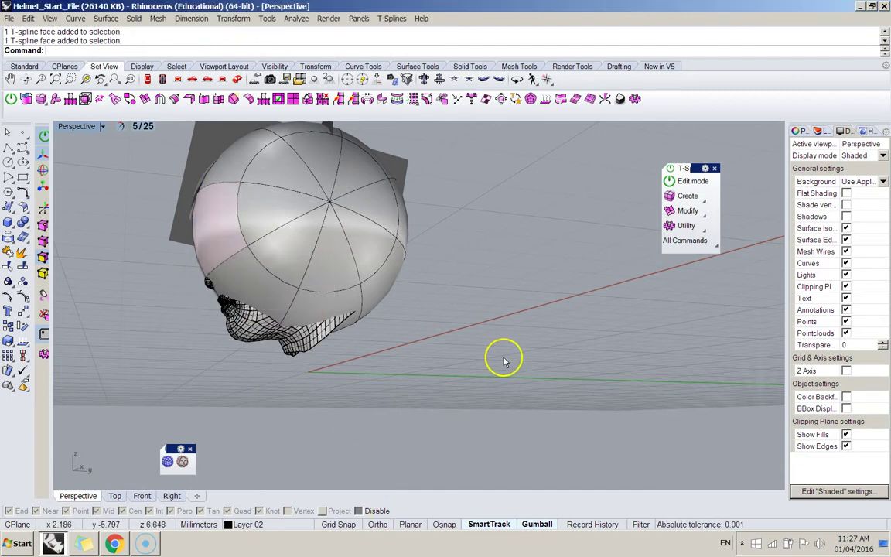
right_drag(508, 348, 386, 318)
shift+click(371, 329)
click(389, 351)
key(Delete)
Delete the sphere's lower-ring faces and lower triangular faces covering the left side of the head
click(381, 360)
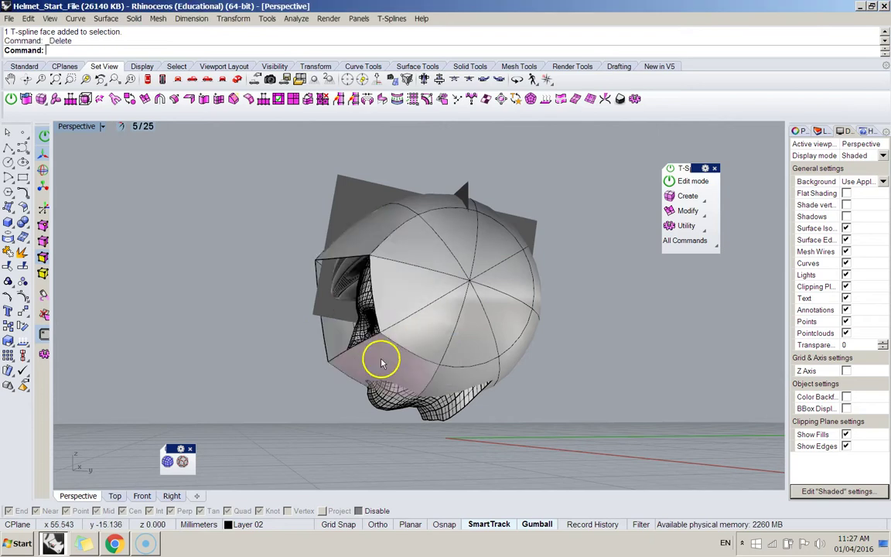
key(Delete)
click(517, 334)
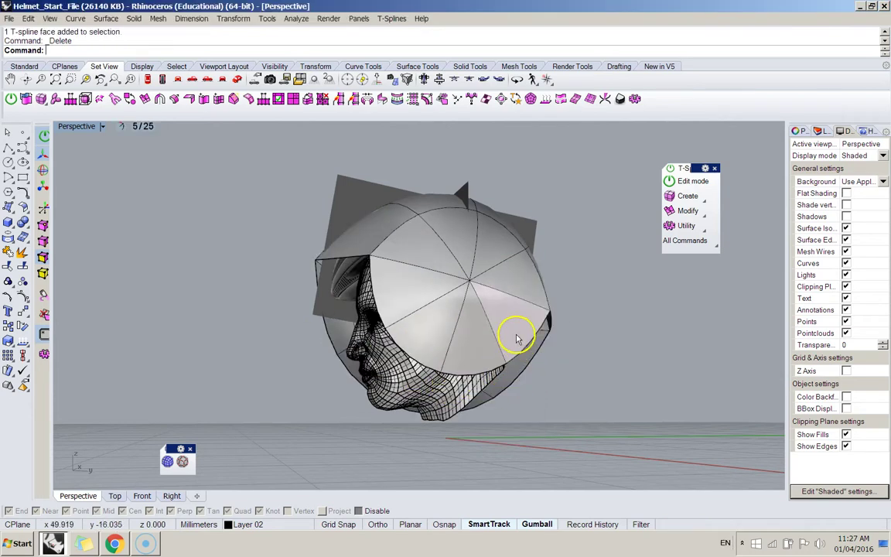
key(Delete)
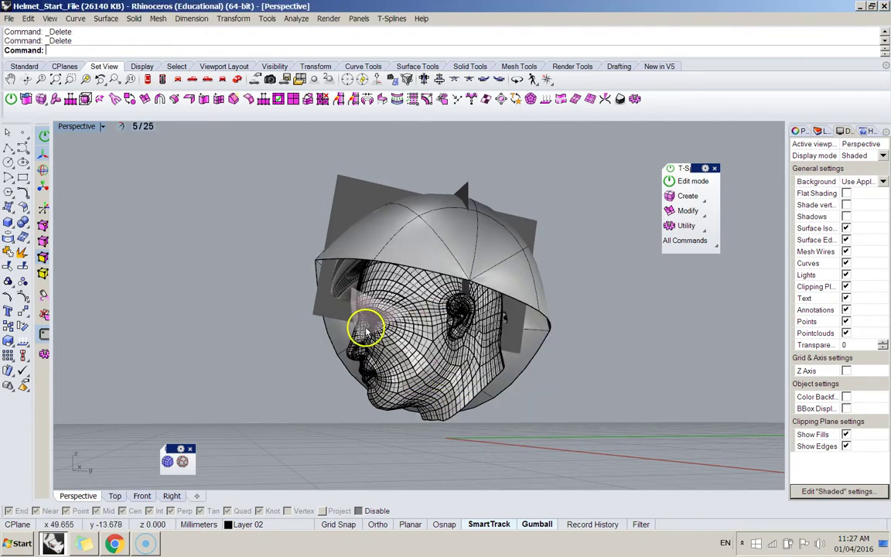
Delete the sphere's lower-ring faces and the rearmost lower triangular face on the right side of the head
right_drag(365, 324, 305, 298)
click(270, 362)
click(314, 381)
right_drag(418, 352, 309, 292)
click(310, 290)
key(Delete)
Delete the three remaining triangular faces below the dome's rim on the right side of the head
click(362, 279)
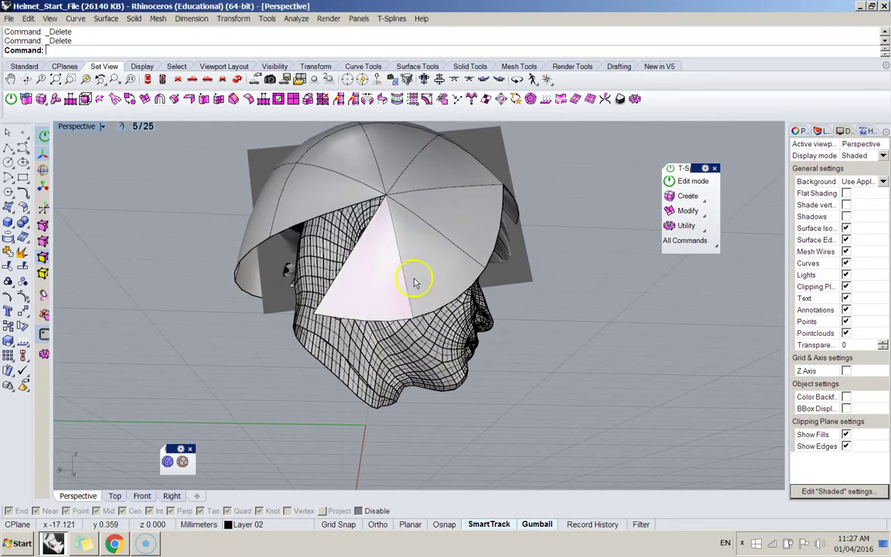
key(Delete)
click(435, 276)
key(Delete)
click(480, 230)
click(481, 230)
key(Delete)
Try moving a single vertex on the side of the dome along the red axis, and undo the move
right_drag(477, 234, 218, 289)
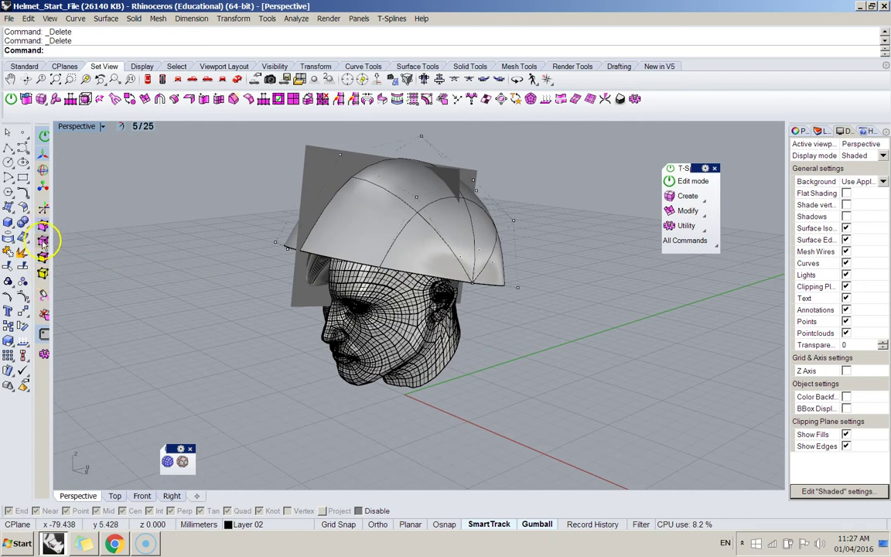
click(433, 234)
click(433, 235)
click(140, 262)
right_drag(151, 251, 185, 252)
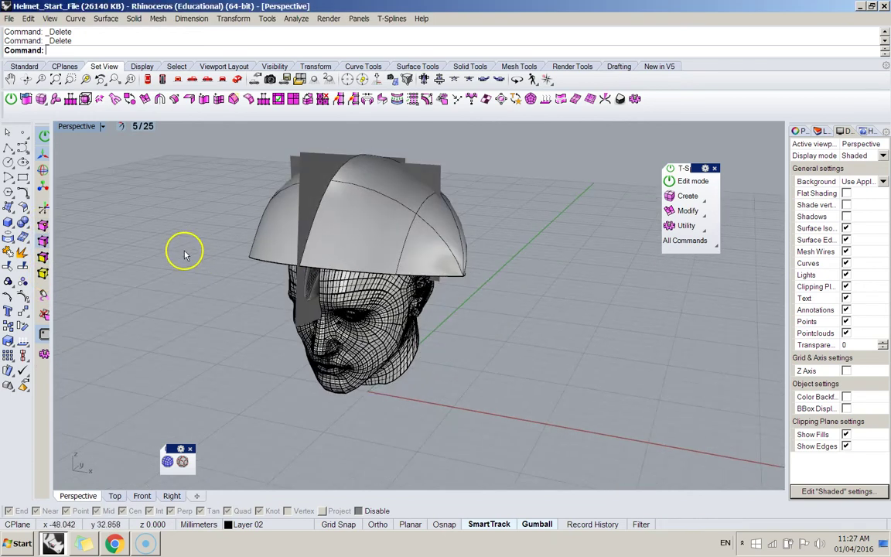
click(44, 210)
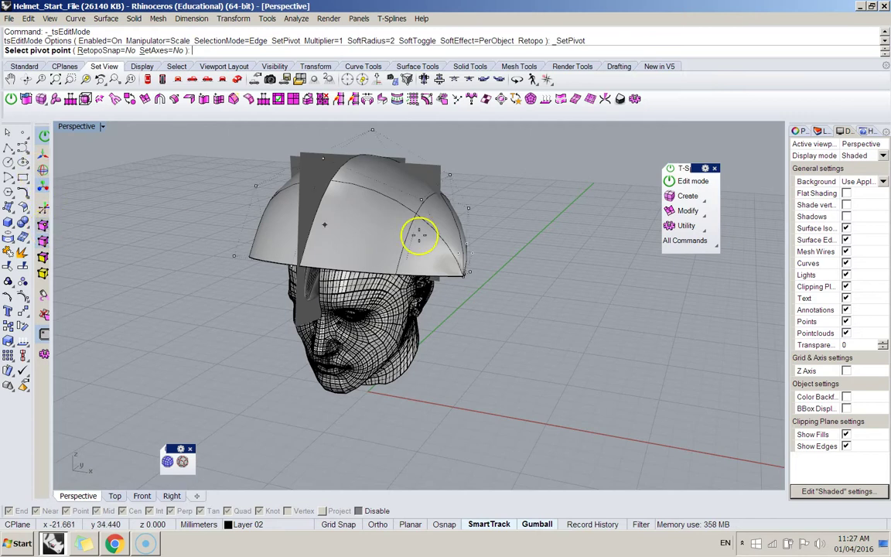
key(Escape)
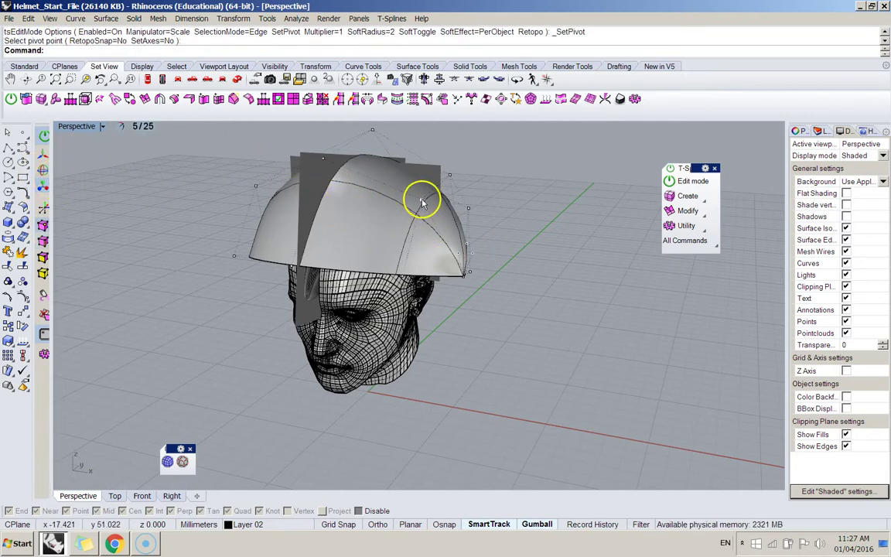
click(423, 210)
click(481, 227)
right_drag(495, 269, 522, 325)
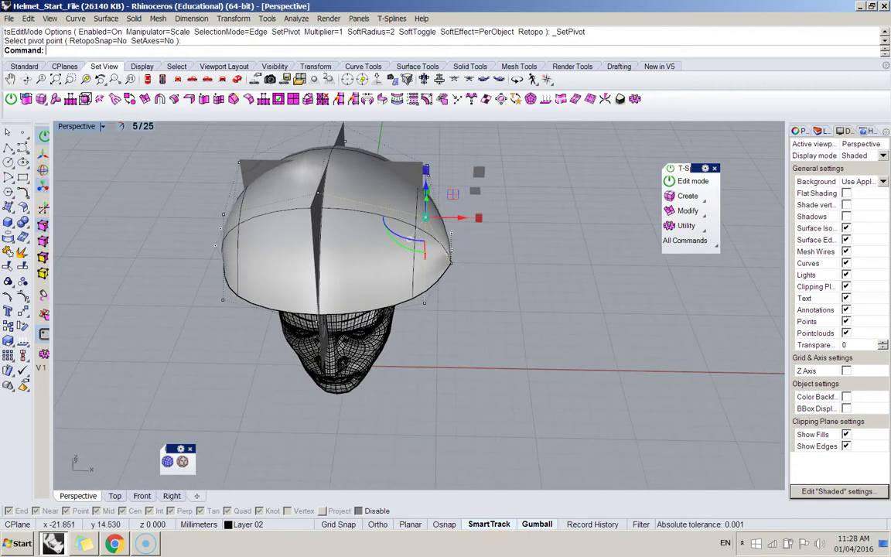
mouse_move(459, 223)
mouse_down()
mouse_move(495, 226)
mouse_move(455, 220)
mouse_move(459, 235)
mouse_up()
key(ctrl+z)
right_drag(527, 339, 386, 313)
click(44, 258)
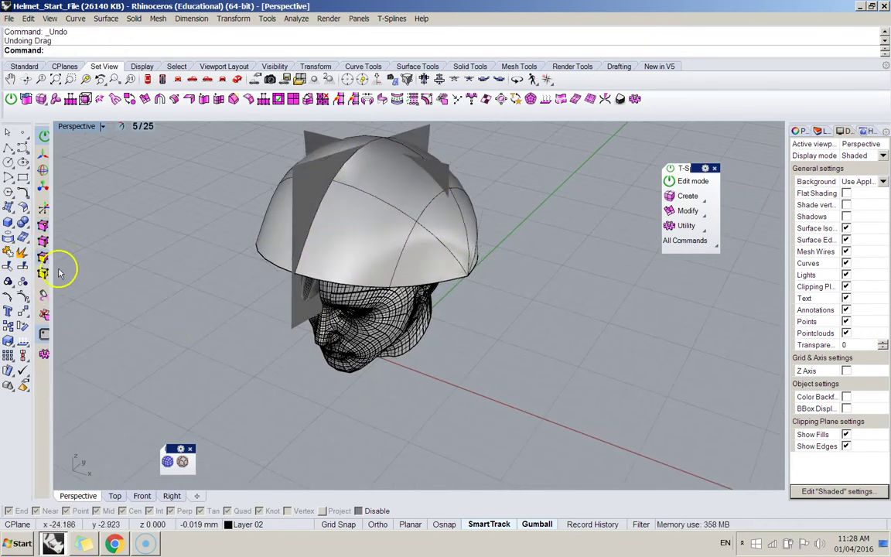
click(376, 239)
click(450, 234)
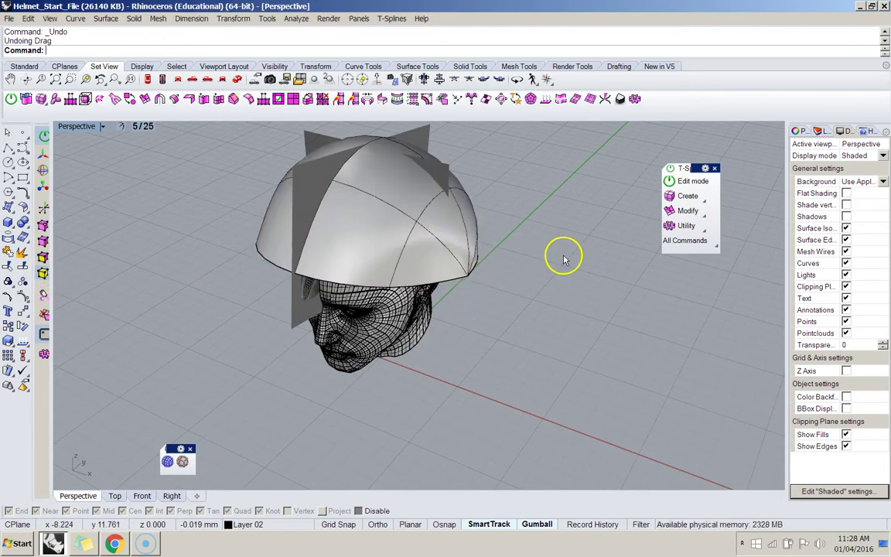
Apply T-Splines symmetry to the dome by discovering axial symmetry, with its centre edge along the side picture plane as the boundary
right_drag(555, 333, 290, 255)
click(159, 100)
click(434, 326)
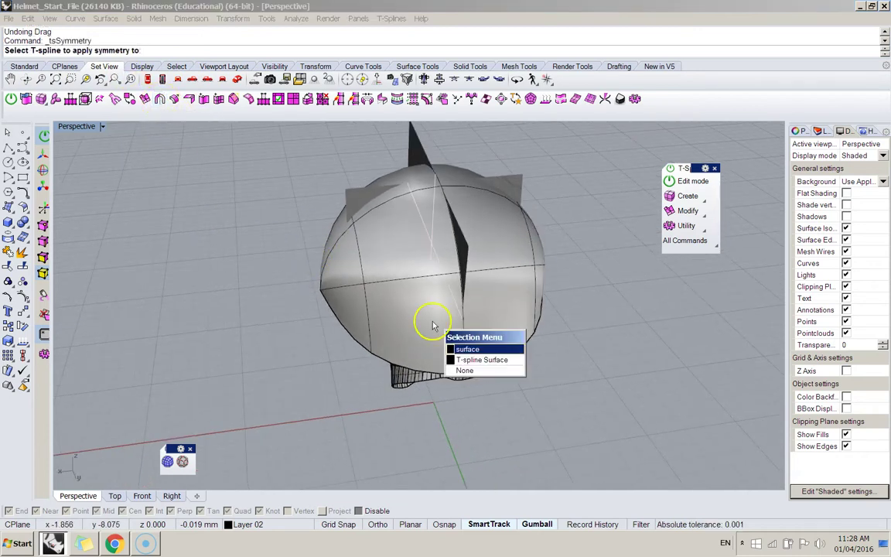
click(478, 360)
right_drag(318, 299, 363, 294)
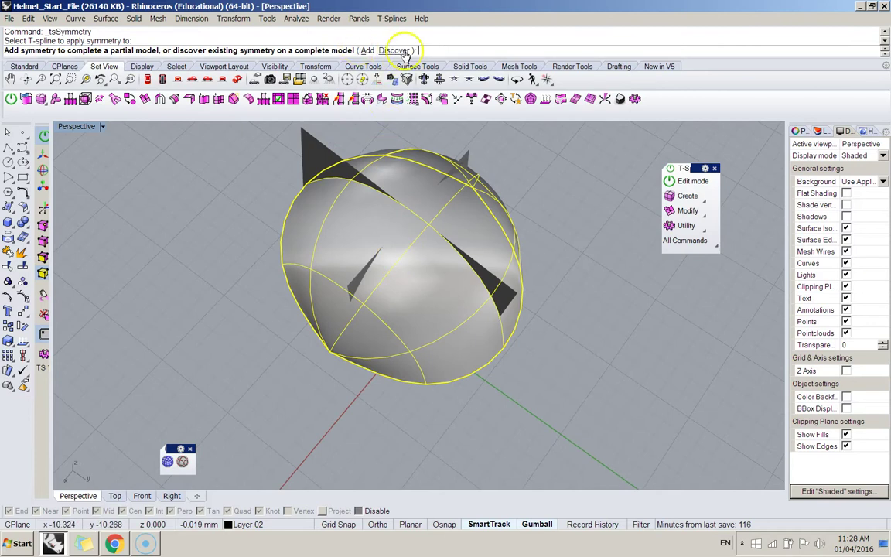
right_drag(448, 243, 479, 312)
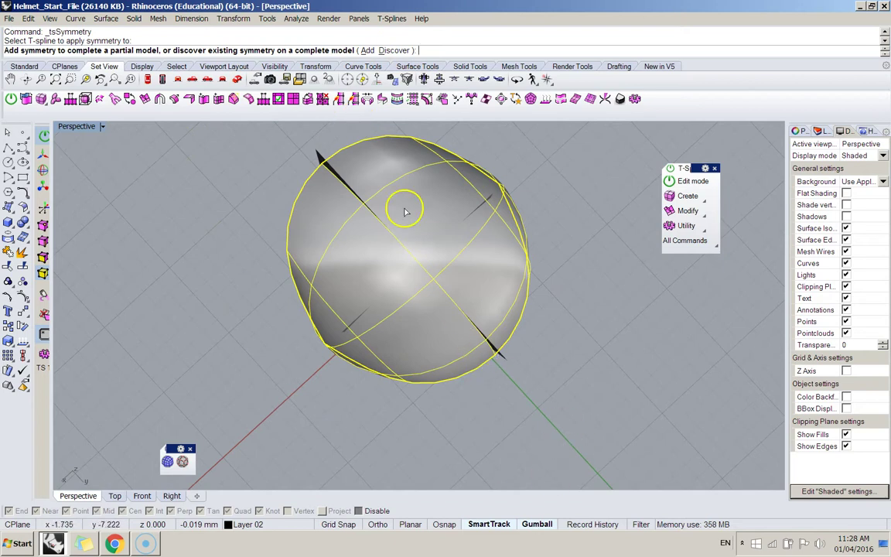
click(395, 51)
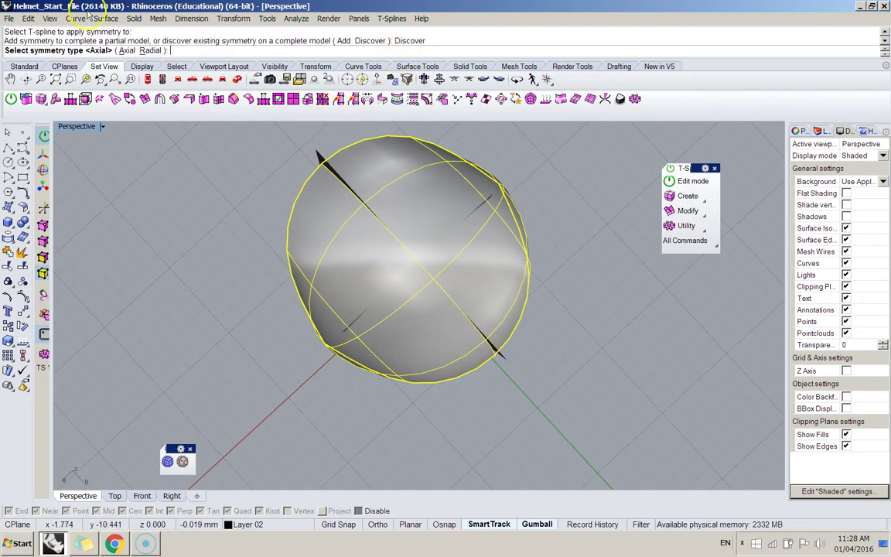
click(125, 50)
click(494, 338)
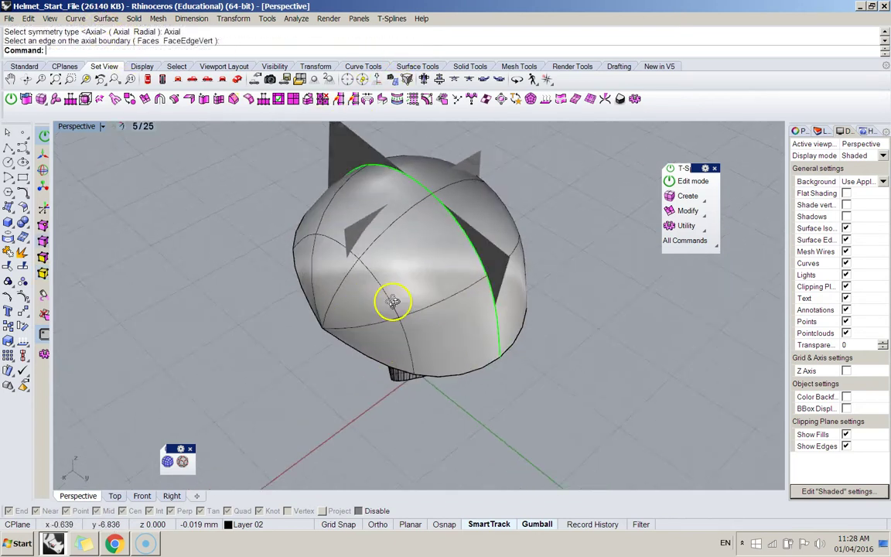
Move a vertex on the dome's front rim about 0.14 mm along the red axis
right_drag(410, 303, 518, 270)
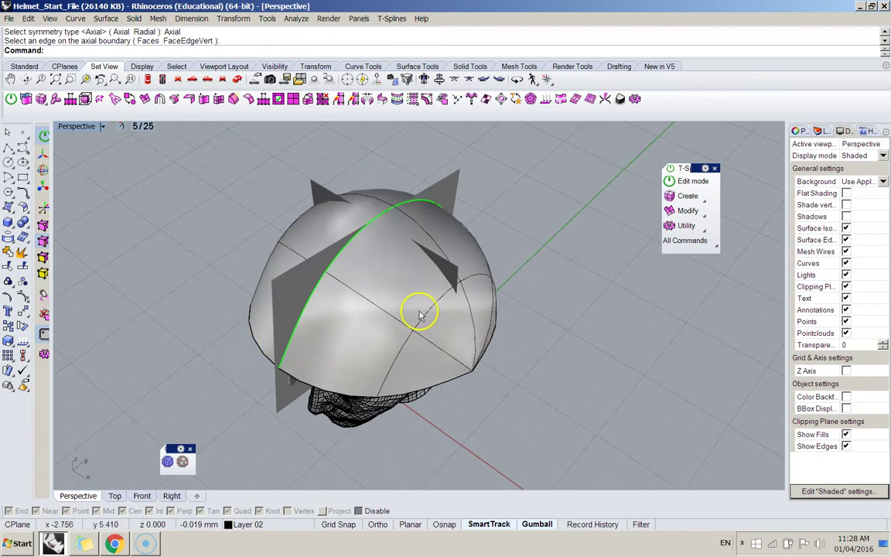
right_drag(412, 317, 88, 247)
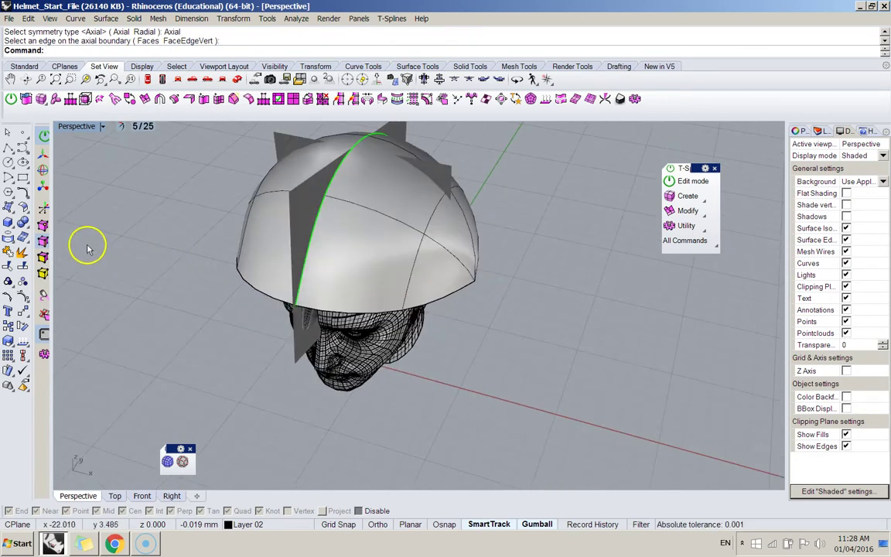
click(410, 317)
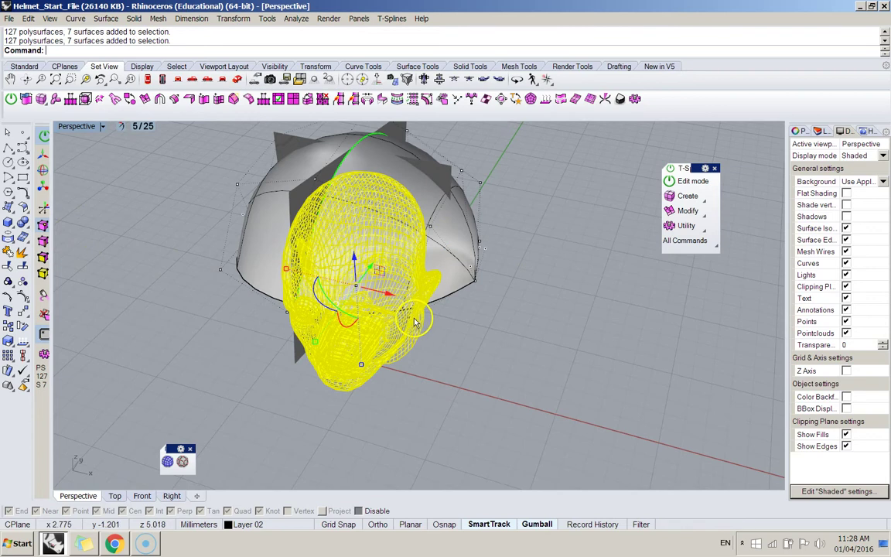
right_drag(412, 320, 483, 331)
click(443, 320)
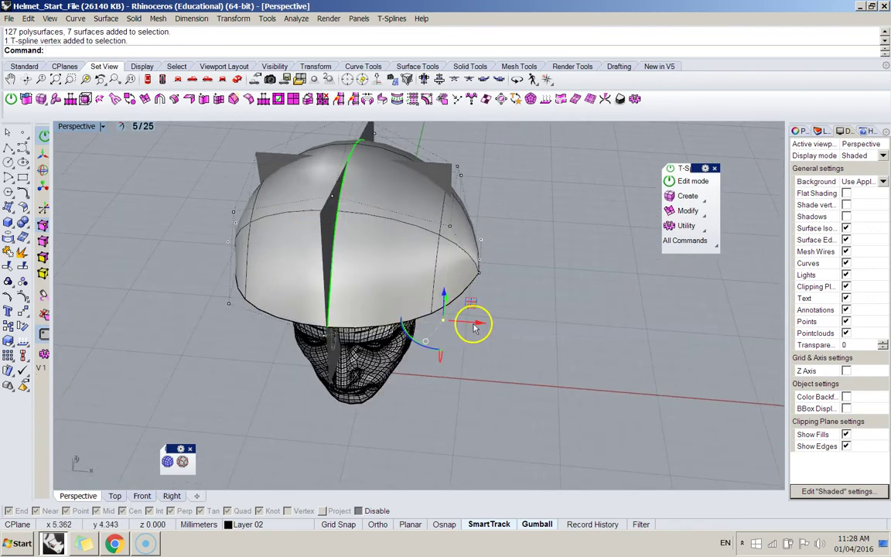
drag(475, 325, 473, 359)
right_drag(474, 359, 657, 290)
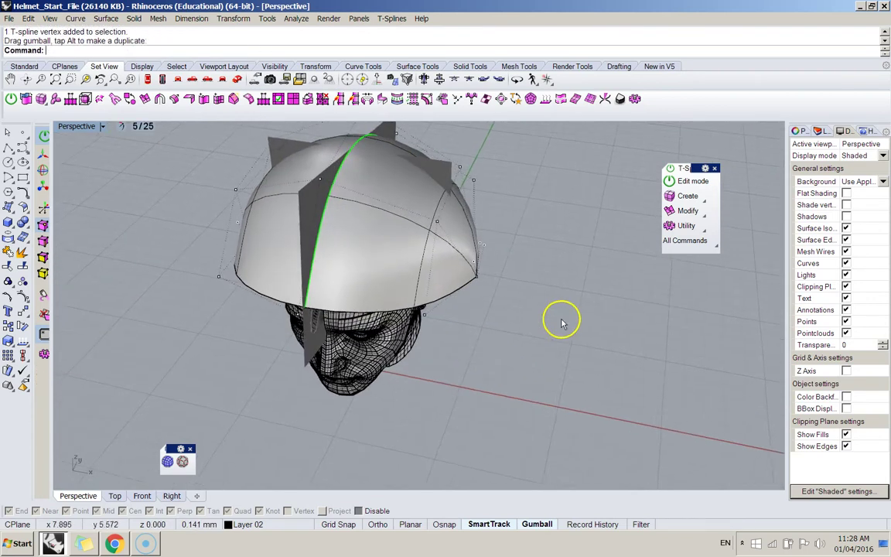
Create a new layer named Layer 03, place it first in the layer list, and set its colour to blue
click(818, 131)
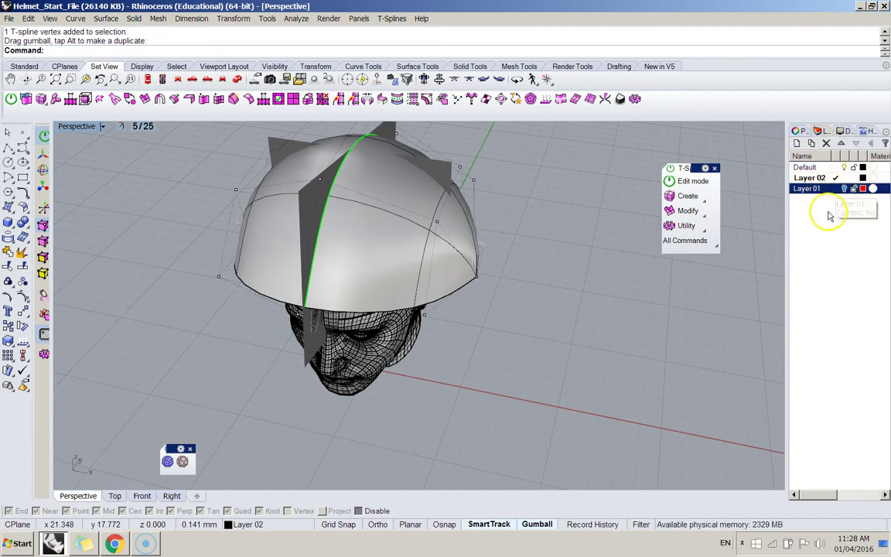
click(798, 144)
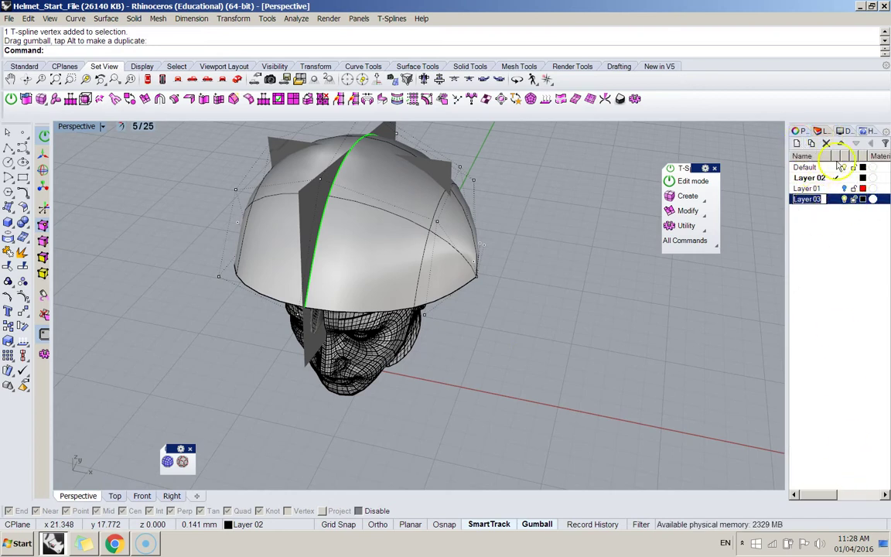
click(841, 144)
click(841, 144)
click(841, 144)
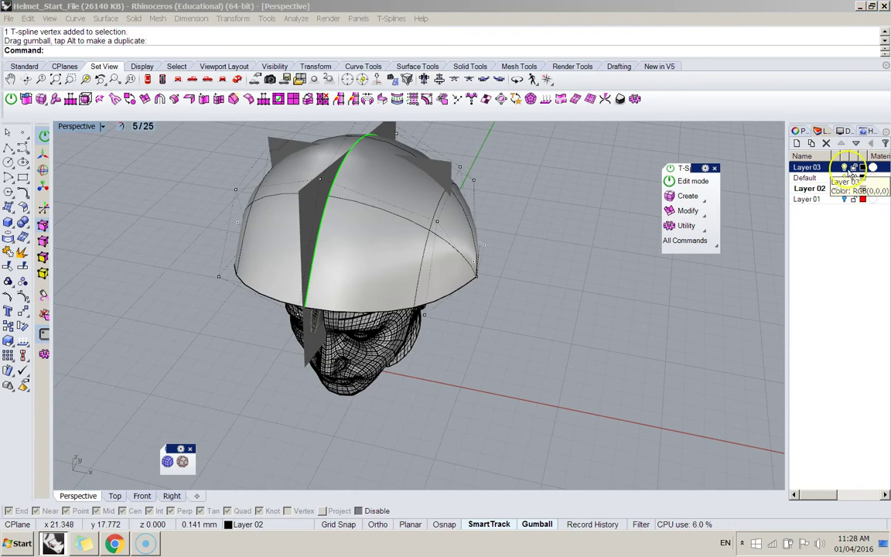
drag(429, 246, 445, 291)
click(500, 384)
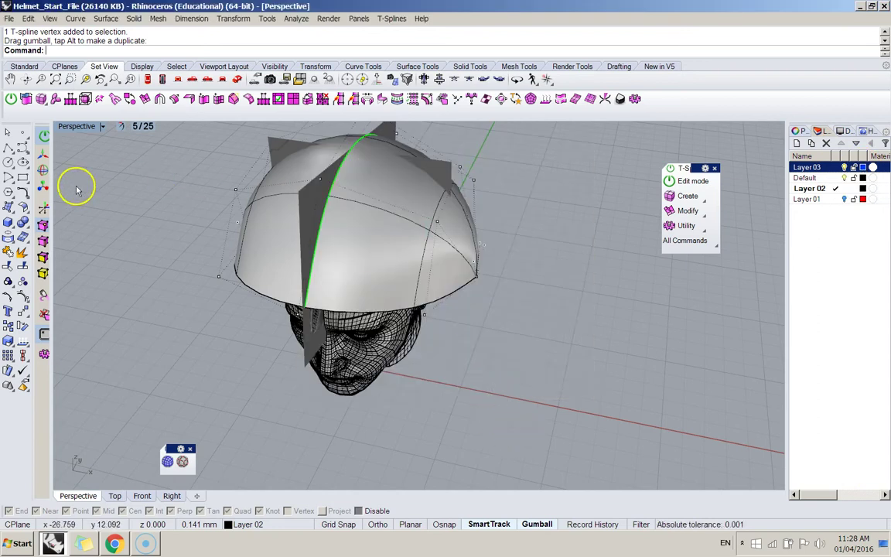
Select the whole T-spline dome and assign it to Layer 03
click(43, 274)
click(350, 280)
click(435, 267)
click(465, 265)
middle_click(469, 249)
click(454, 259)
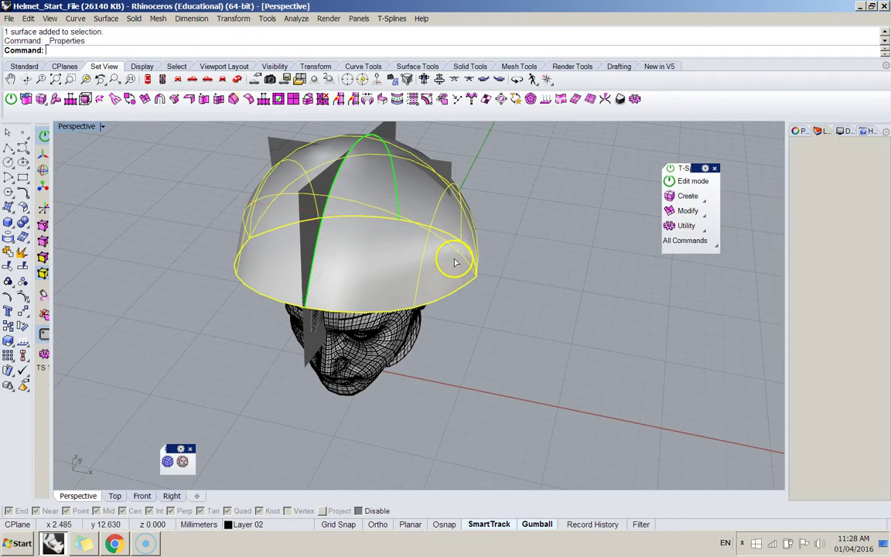
click(858, 217)
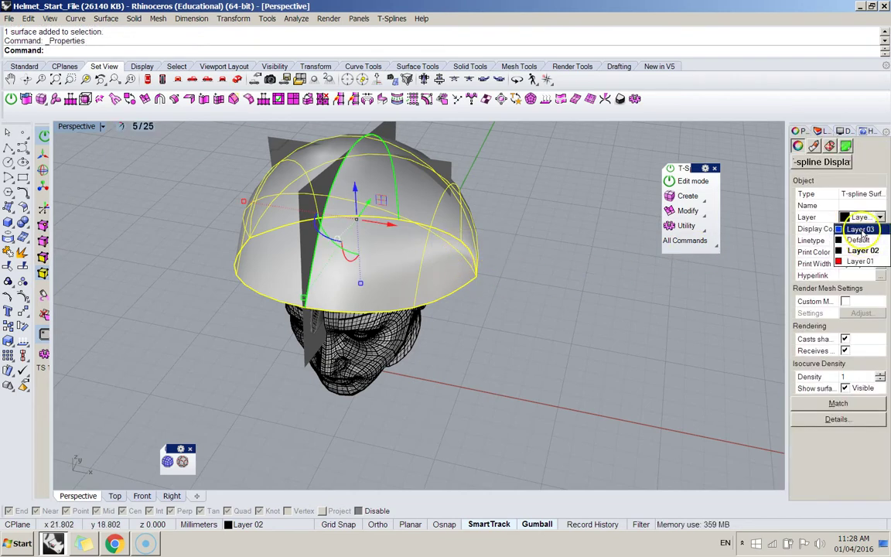
click(855, 242)
click(658, 325)
Lock the Default, Layer 01 and Layer 02 layers and make Layer 03 the current layer
click(846, 132)
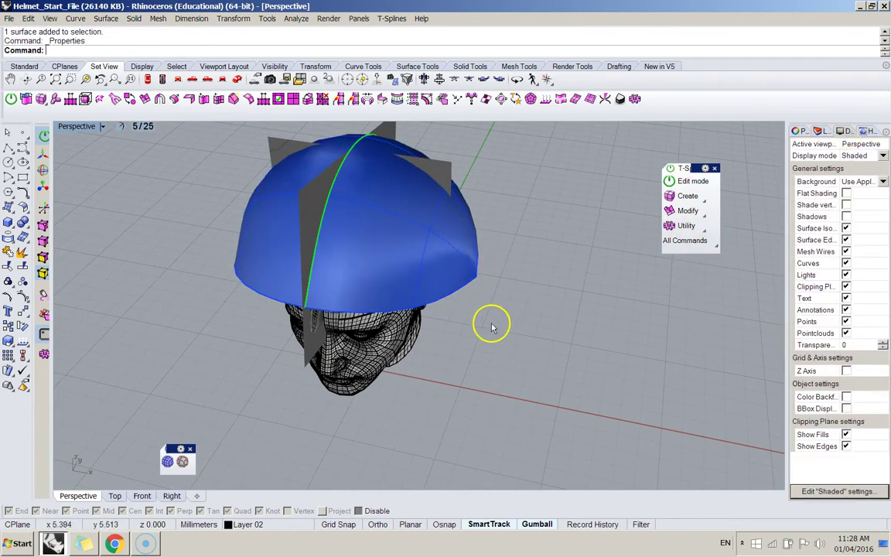
right_drag(491, 322, 780, 169)
click(822, 131)
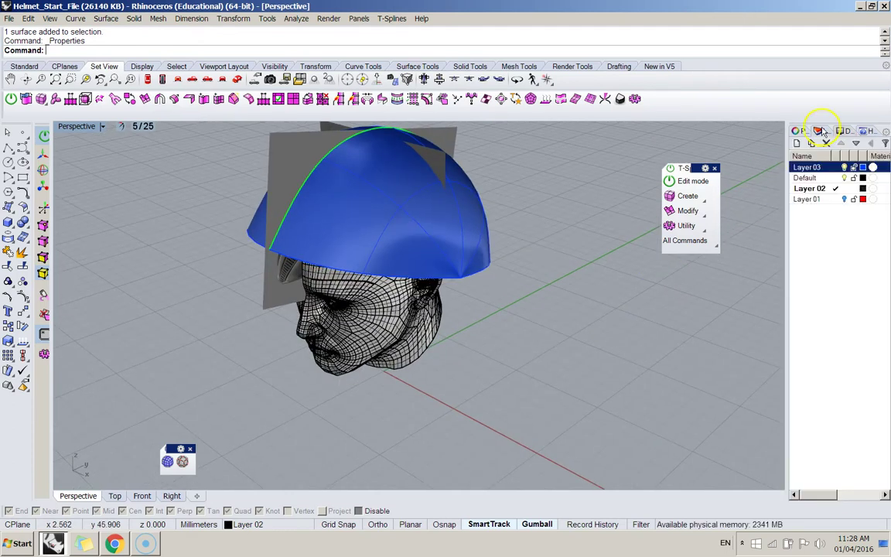
click(853, 178)
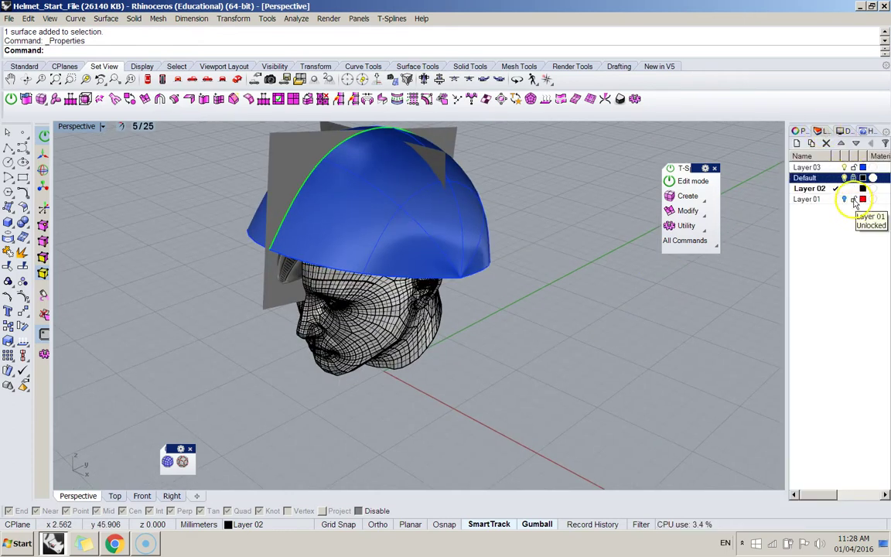
click(853, 200)
click(828, 179)
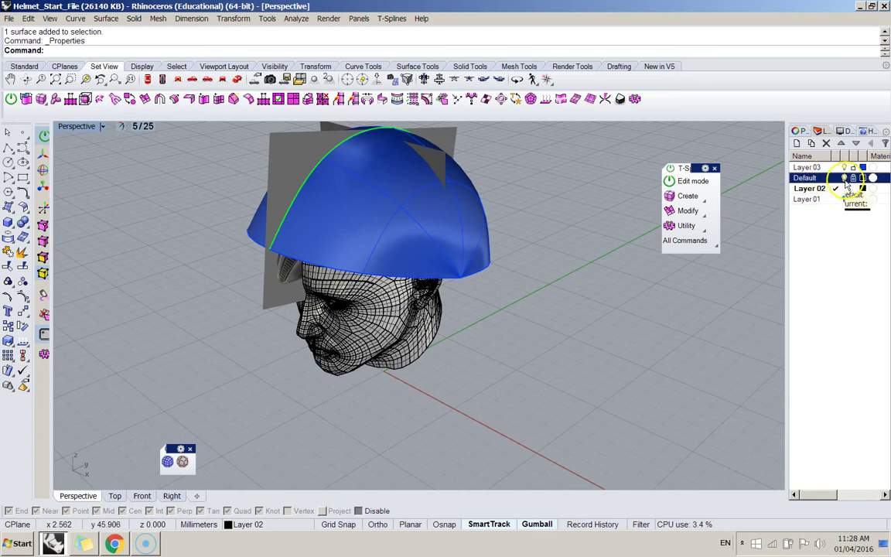
right_drag(584, 310, 513, 275)
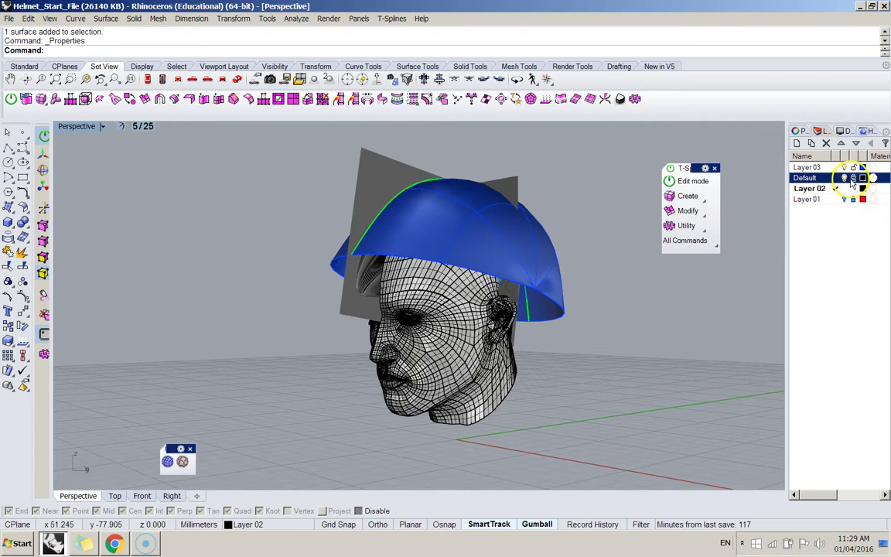
click(437, 323)
click(724, 315)
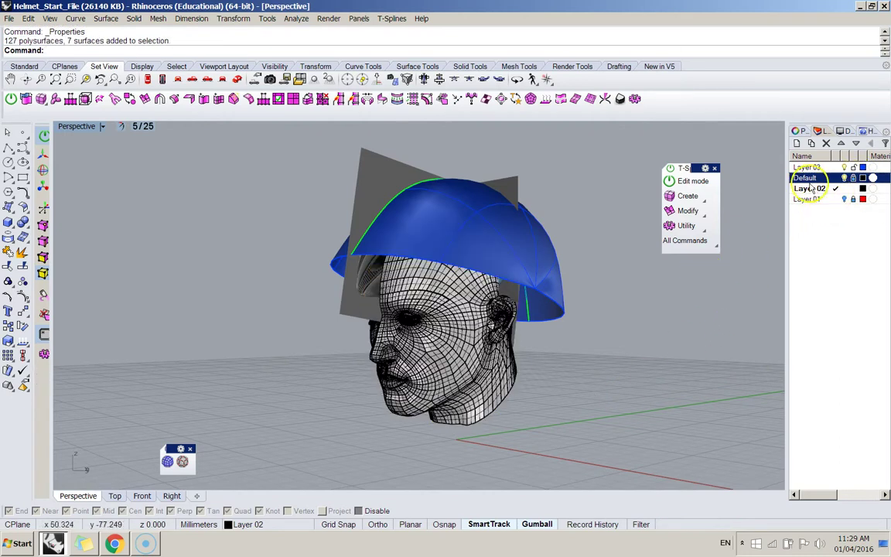
click(832, 168)
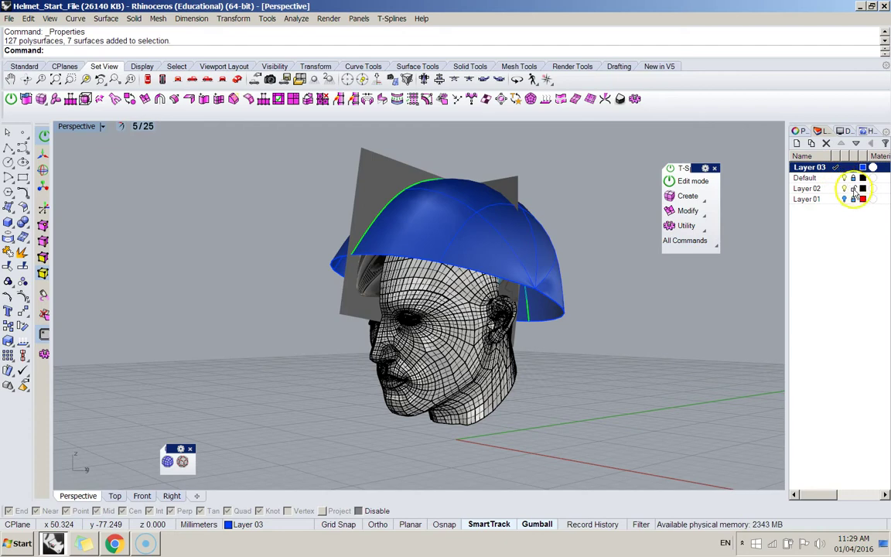
click(854, 190)
Select the four neighbouring faces above the ear on the side of the dome and delete them
right_drag(611, 332, 515, 344)
click(446, 258)
ctrl+shift+click(478, 268)
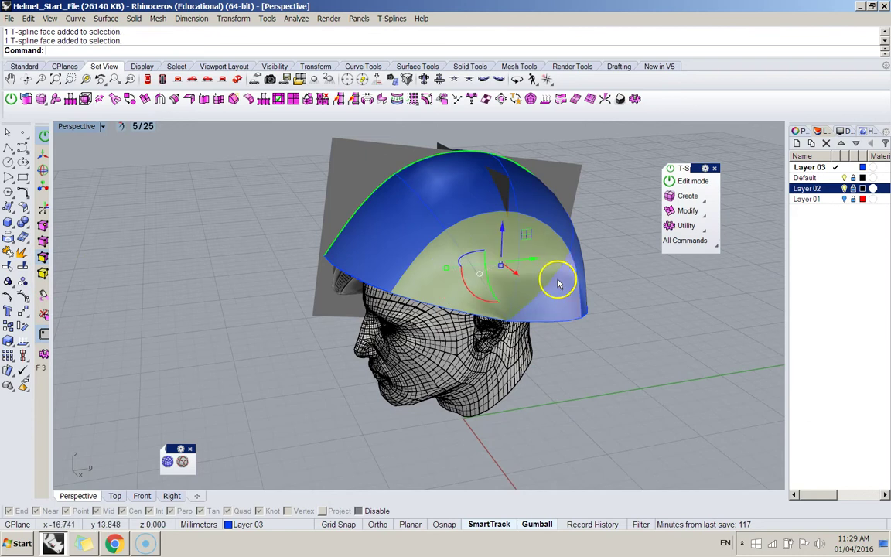
right_drag(557, 278, 546, 303)
right_drag(524, 352, 416, 285)
shift+click(394, 296)
scroll(433, 338, down, 4)
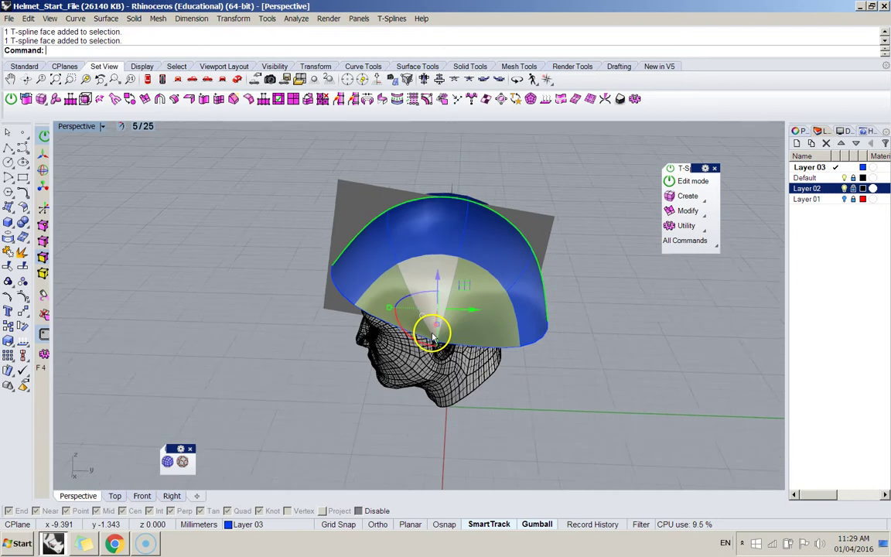
scroll(433, 340, up, 6)
key(Delete)
right_drag(435, 332, 478, 337)
scroll(502, 317, down, 4)
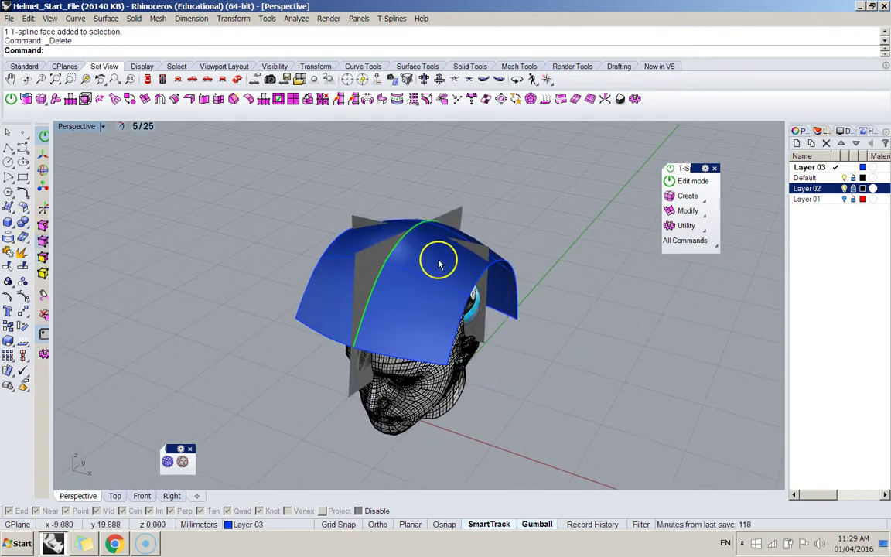
Try extruding the side opening's edge loop outward along the red axis, and undo the extrusion
double_click(515, 296)
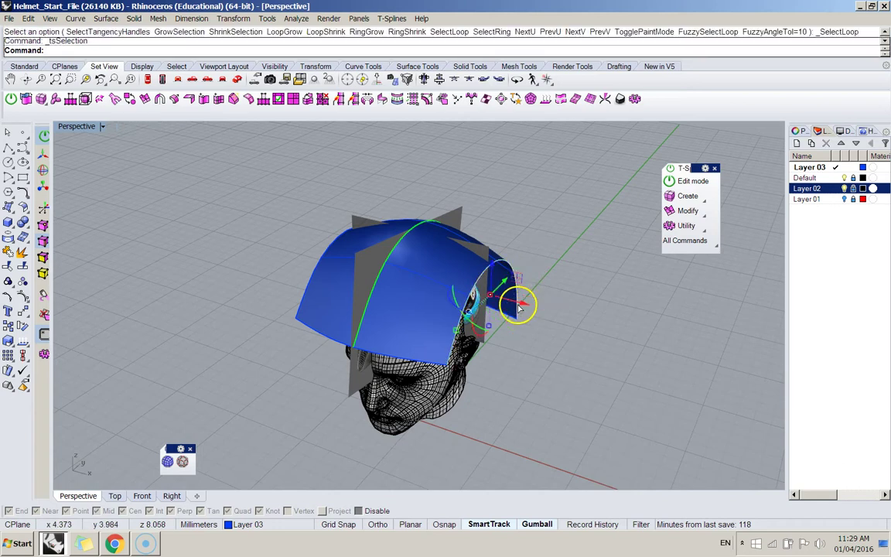
right_drag(563, 354, 498, 249)
click(521, 338)
scroll(490, 212, down, 3)
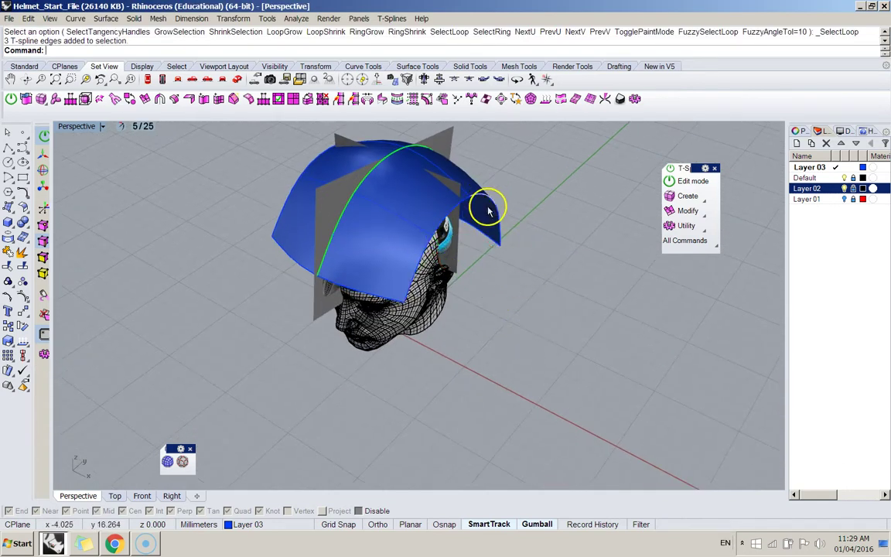
scroll(502, 225, up, 6)
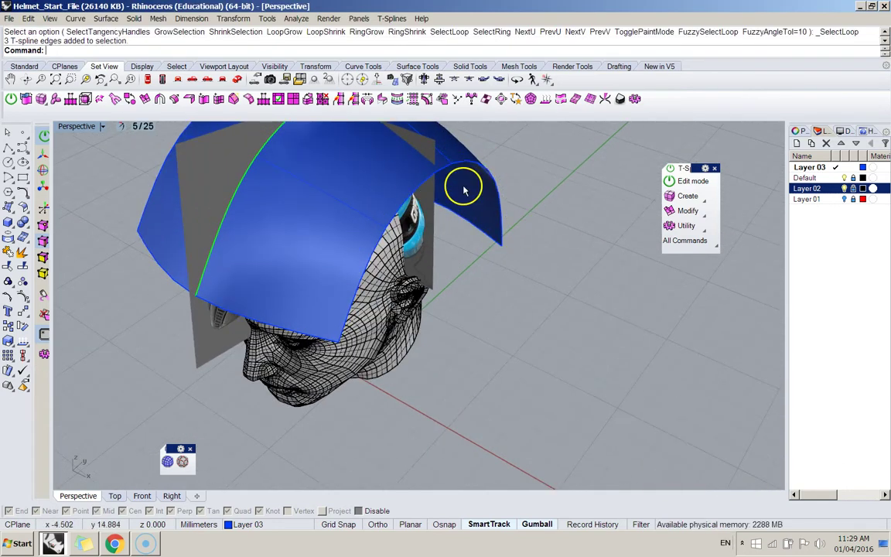
double_click(499, 218)
right_drag(432, 294, 529, 261)
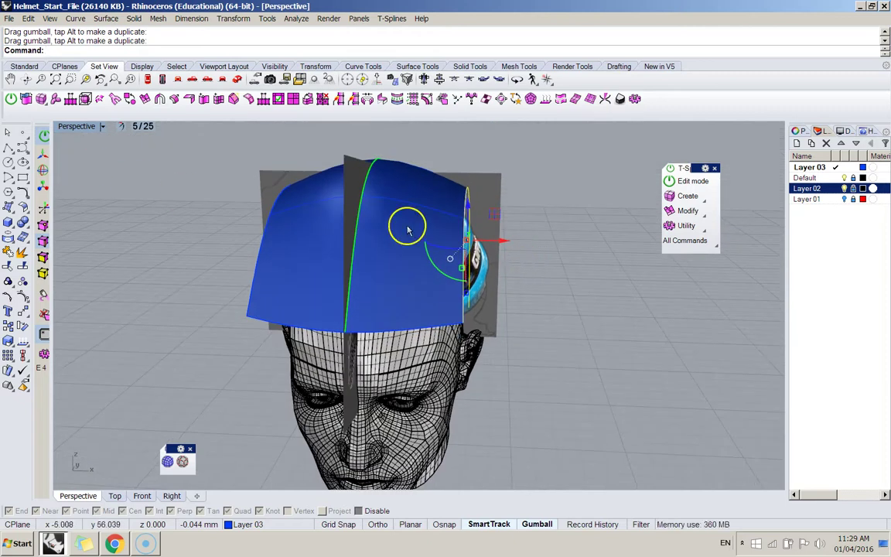
drag(503, 244, 564, 262)
right_drag(566, 264, 481, 258)
key(ctrl+z)
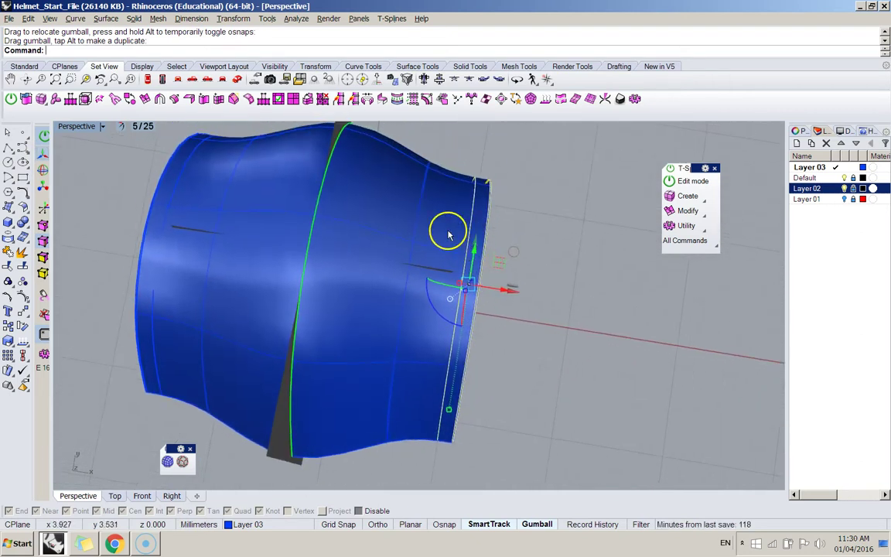
Change Layer 03's colour to black
right_drag(425, 228, 441, 232)
click(863, 167)
drag(503, 228, 460, 285)
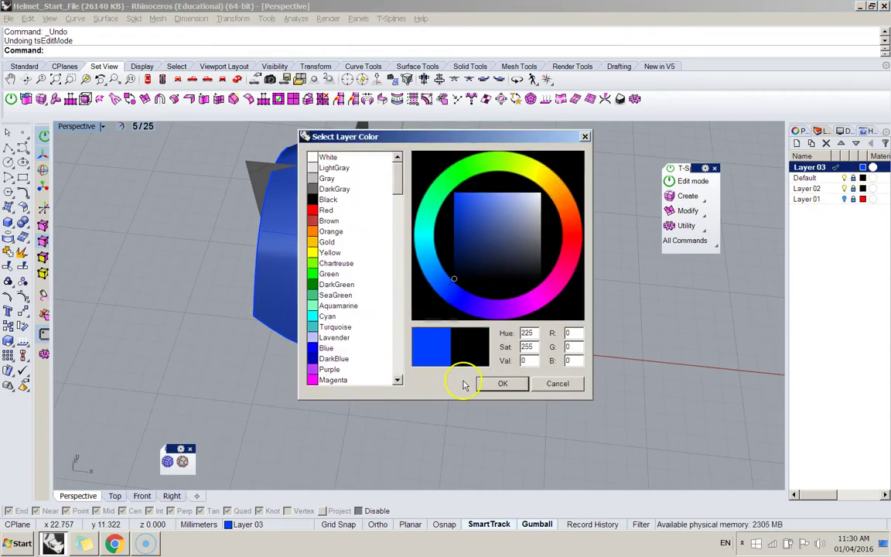
click(501, 384)
right_drag(509, 384, 433, 338)
right_drag(426, 243, 516, 324)
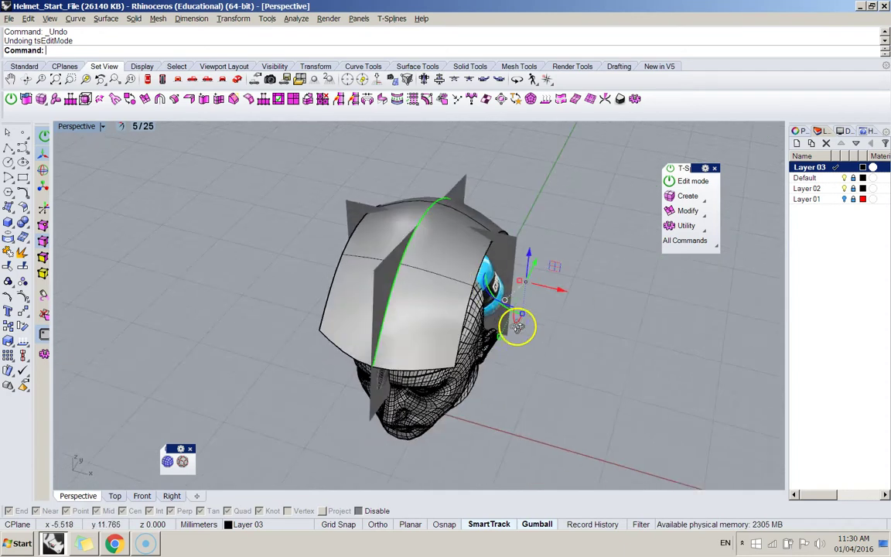
Select the side opening's edge loop and extrude it outward along the red axis to add a row of faces
click(489, 256)
right_drag(487, 284, 410, 256)
key(l)
right_drag(384, 226, 465, 267)
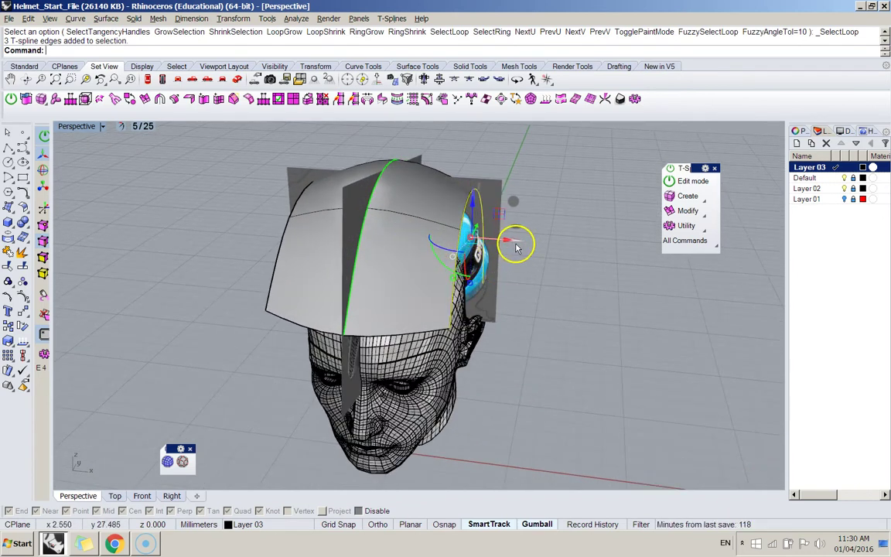
drag(516, 244, 586, 261)
right_drag(582, 271, 557, 388)
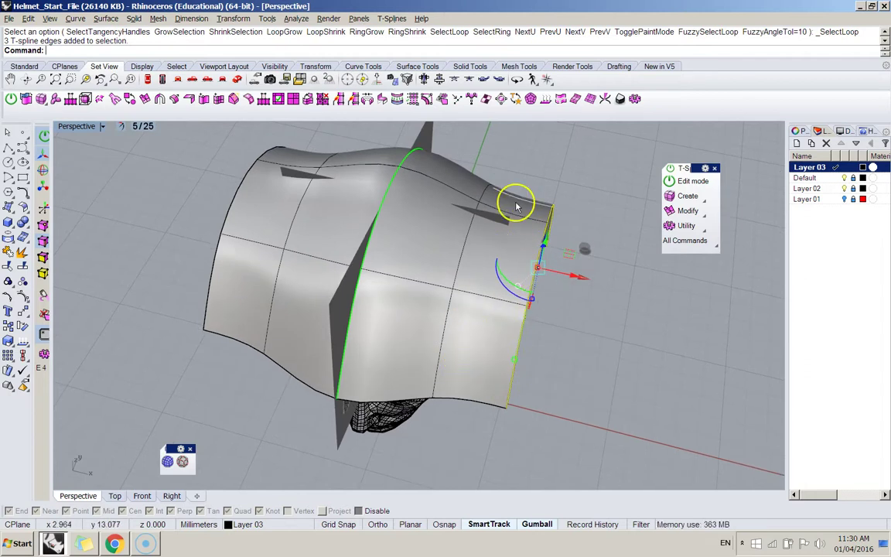
Pull the extruded edge loop inward and down so the side wraps around the head, and turn off the Gumball
right_drag(523, 193, 401, 263)
drag(502, 275, 514, 264)
right_drag(539, 267, 503, 259)
drag(511, 301, 510, 308)
drag(511, 224, 501, 278)
right_drag(509, 293, 471, 322)
drag(495, 332, 480, 334)
right_drag(518, 359, 545, 306)
click(537, 524)
Delete two of the duplicate T-spline surfaces that overlap the helmet shell
right_drag(483, 472, 68, 257)
click(431, 235)
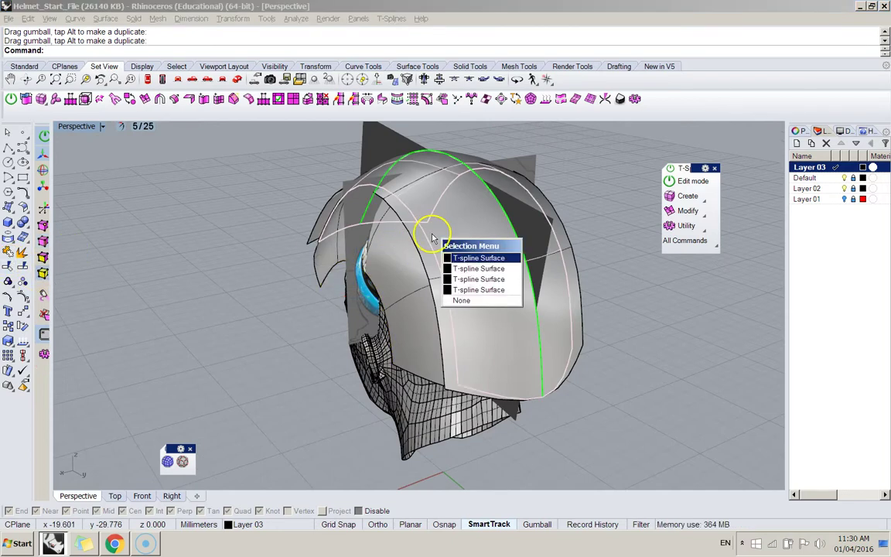
click(464, 269)
key(Delete)
click(503, 301)
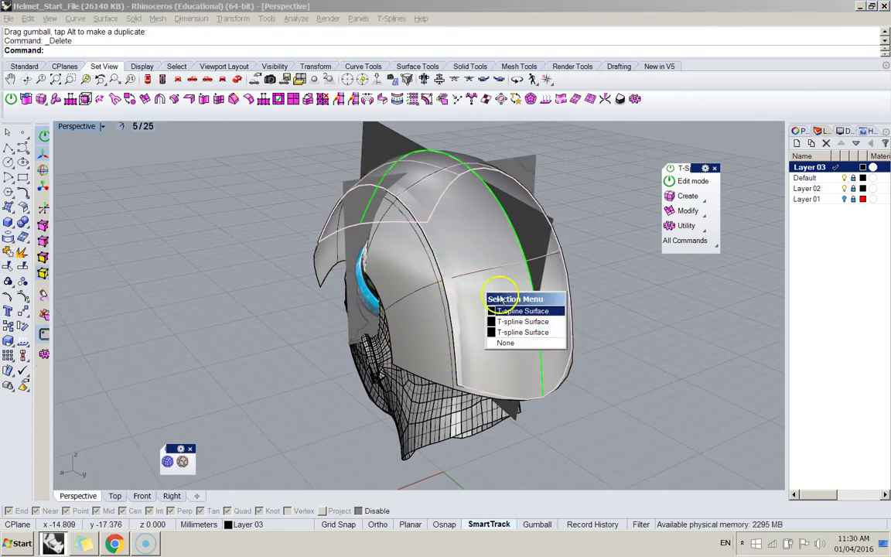
click(515, 321)
key(Delete)
Try deleting the second of the two remaining overlapping T-spline surfaces, and undo the deletion
click(481, 292)
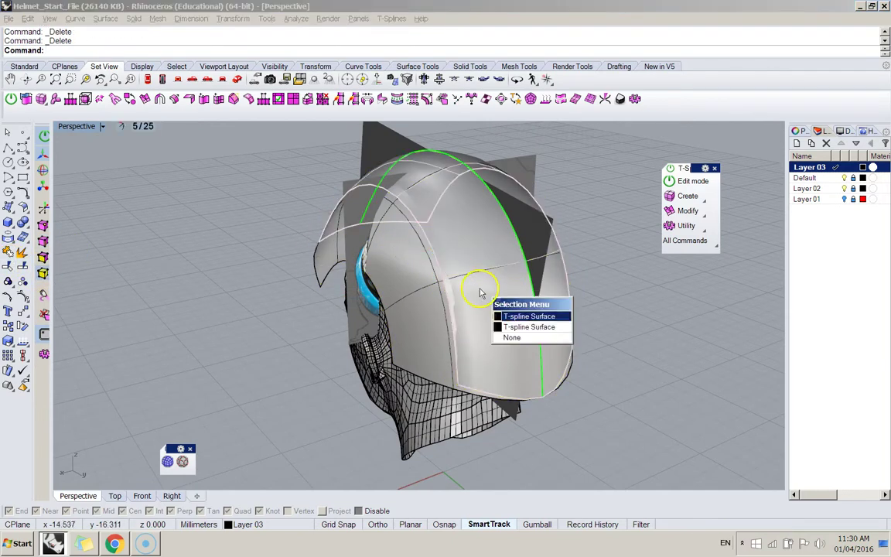
click(512, 325)
key(Delete)
key(ctrl+z)
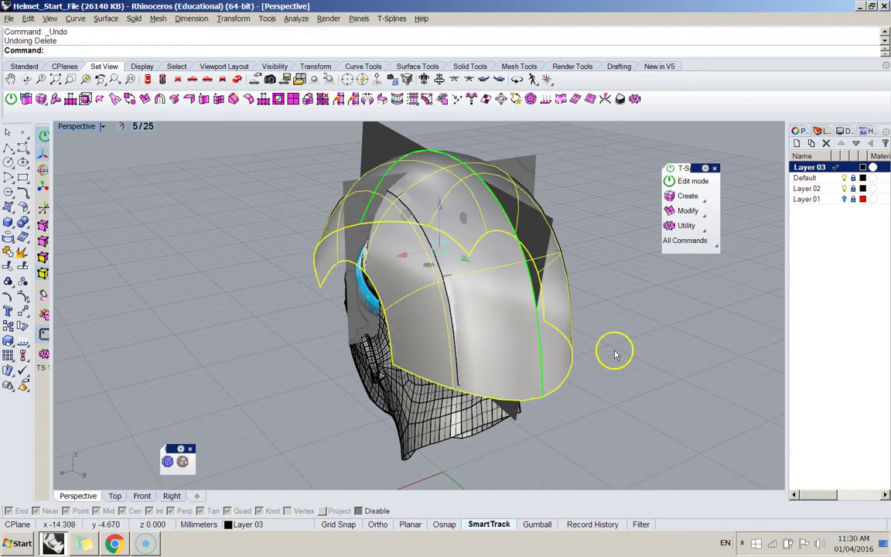
Delete the last duplicate surface, keeping the helmet shell with the extended sides
click(503, 323)
click(544, 349)
key(Delete)
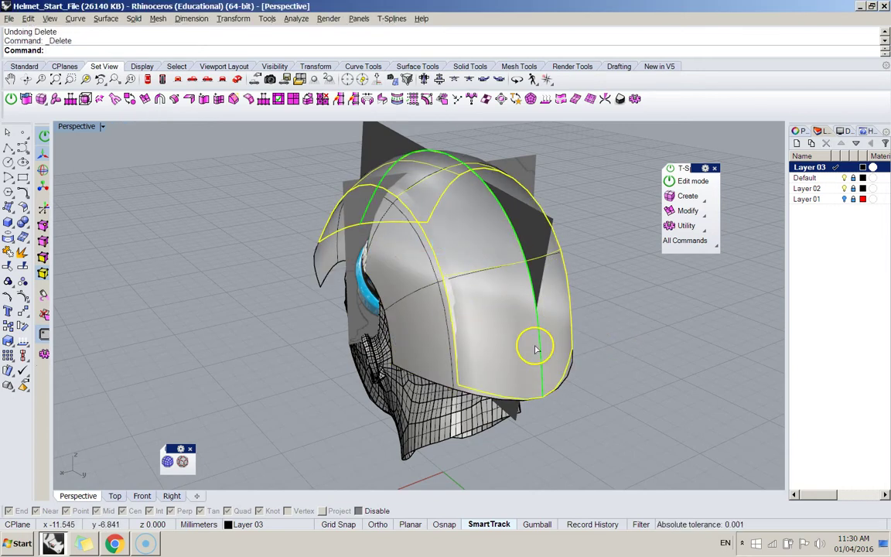
Select the edge loop around the ear opening and move it slightly inward along the red axis with the translate manipulator
right_drag(499, 332, 22, 203)
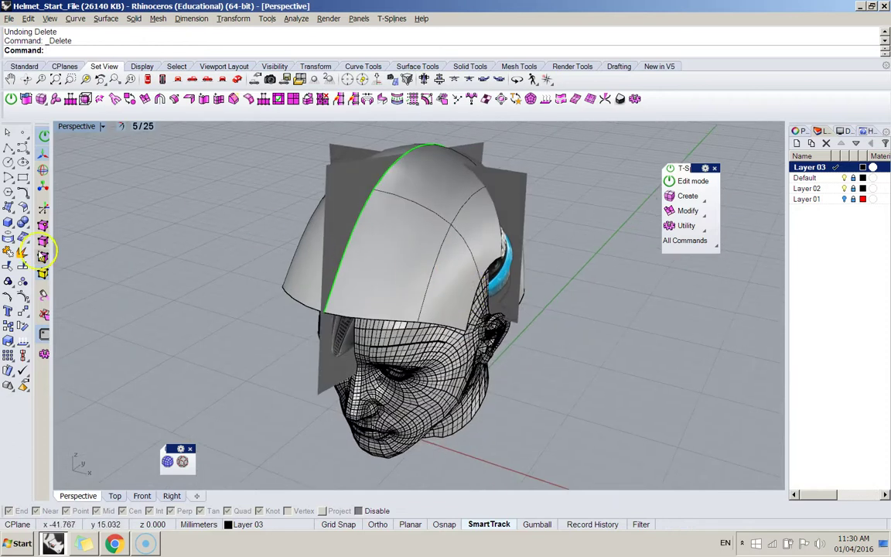
double_click(475, 299)
right_drag(476, 298, 40, 208)
click(45, 191)
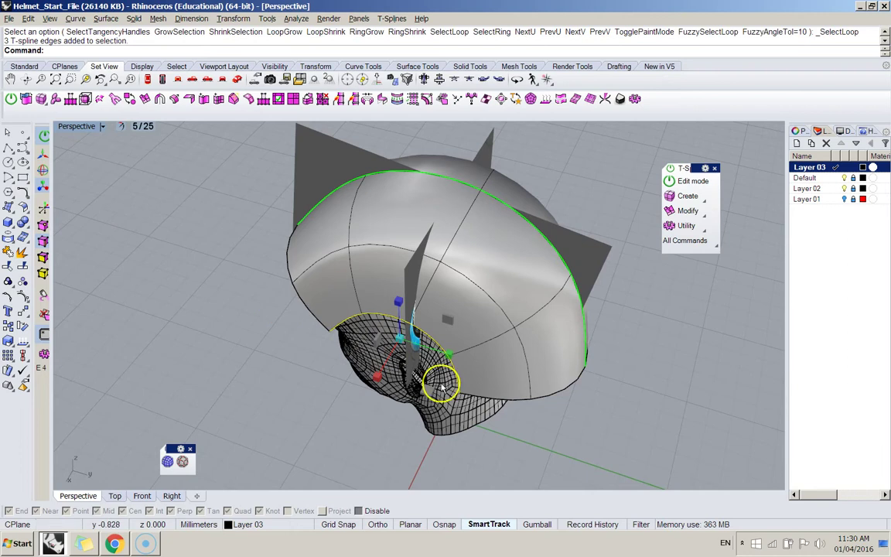
right_drag(449, 358, 495, 328)
click(45, 155)
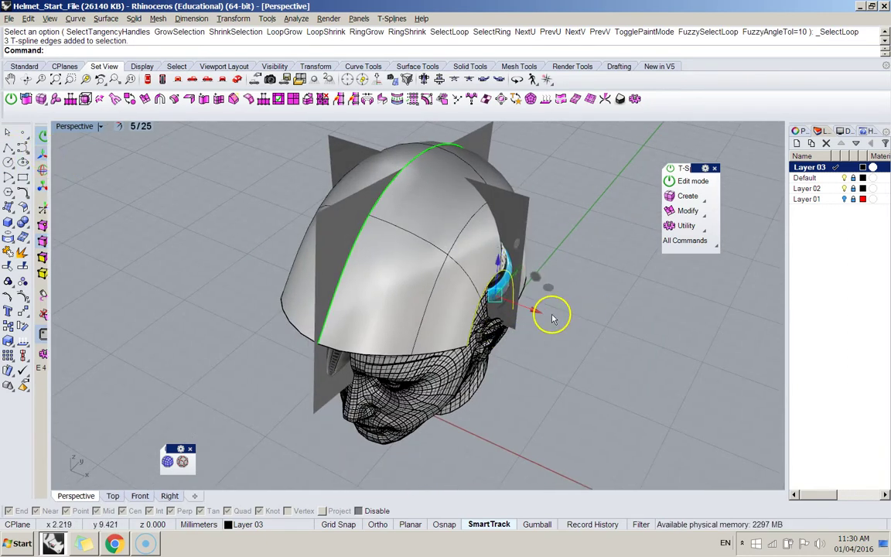
drag(551, 314, 547, 314)
shift+right_drag(491, 364, 491, 400)
click(92, 235)
right_drag(169, 263, 243, 242)
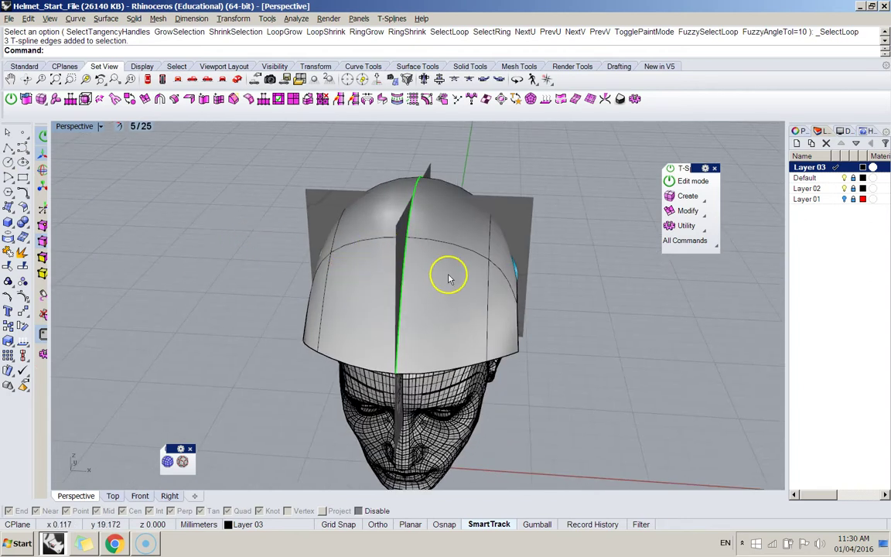
Select the long edge loop on the side of the helmet shell and shift it slightly with the translate manipulator
double_click(490, 284)
right_drag(464, 297, 416, 295)
drag(486, 275, 473, 271)
click(446, 256)
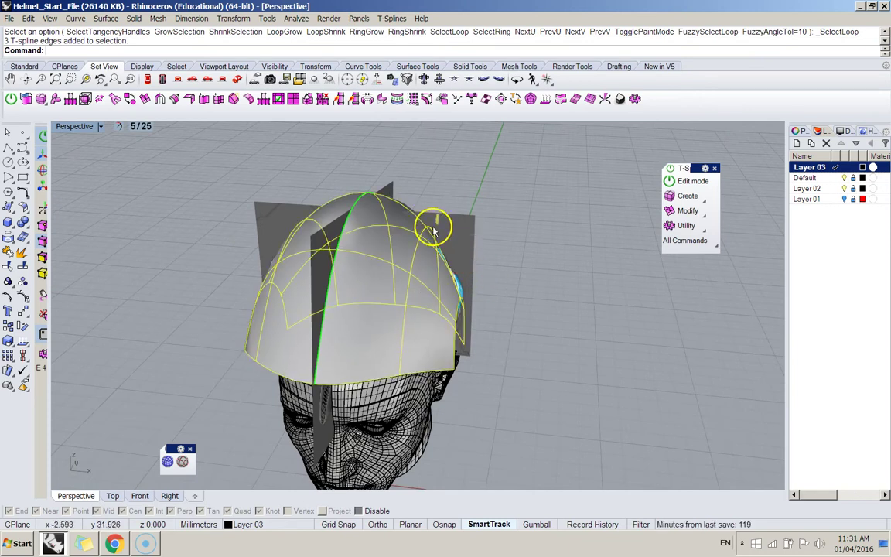
right_drag(460, 272, 478, 257)
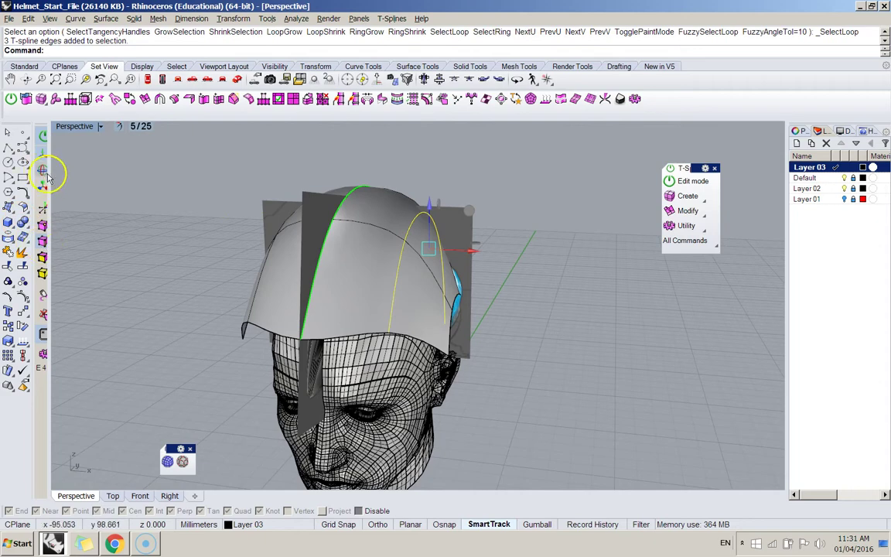
Rotate the selected side edge loop in the Front view so its lower end leans toward the centre like the helmet picture
right_drag(283, 240, 331, 297)
click(146, 499)
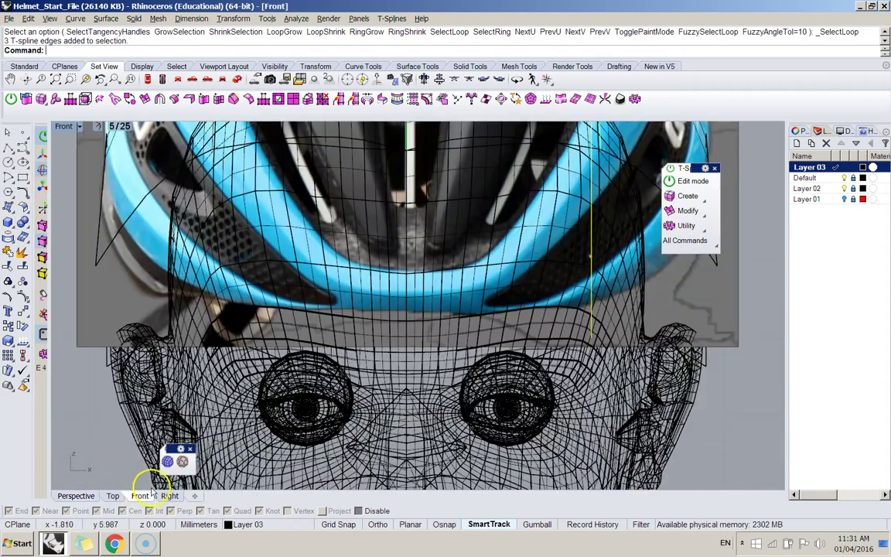
scroll(433, 283, up, 5)
scroll(427, 287, down, 15)
right_drag(427, 272, 421, 287)
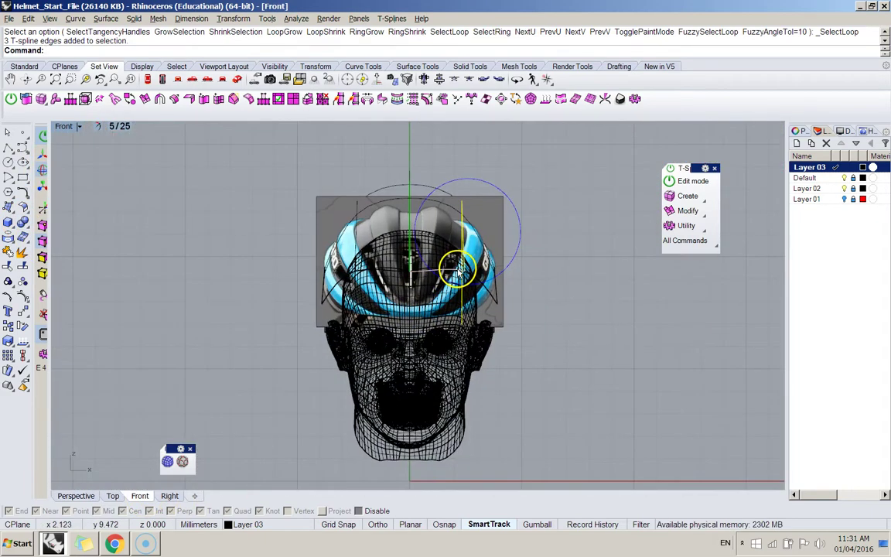
scroll(523, 189, up, 3)
scroll(548, 192, up, 1)
mouse_move(547, 189)
mouse_down()
mouse_move(550, 209)
mouse_move(550, 201)
mouse_up()
click(157, 477)
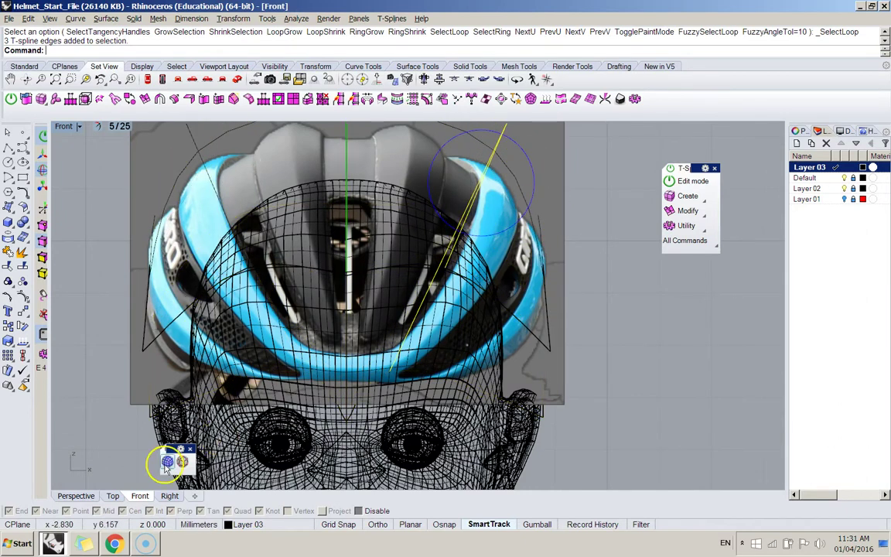
Return to the perspective view of the shell and hide the head on Layer 02, keeping the reference pictures on the Default layer
click(75, 496)
right_drag(374, 279, 314, 264)
scroll(314, 265, down, 2)
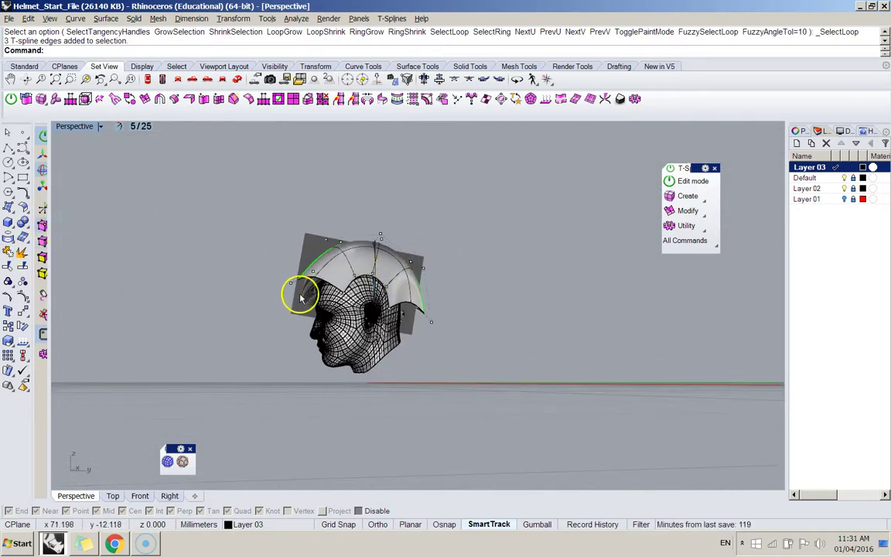
right_drag(302, 297, 382, 266)
scroll(304, 290, up, 6)
drag(325, 213, 472, 307)
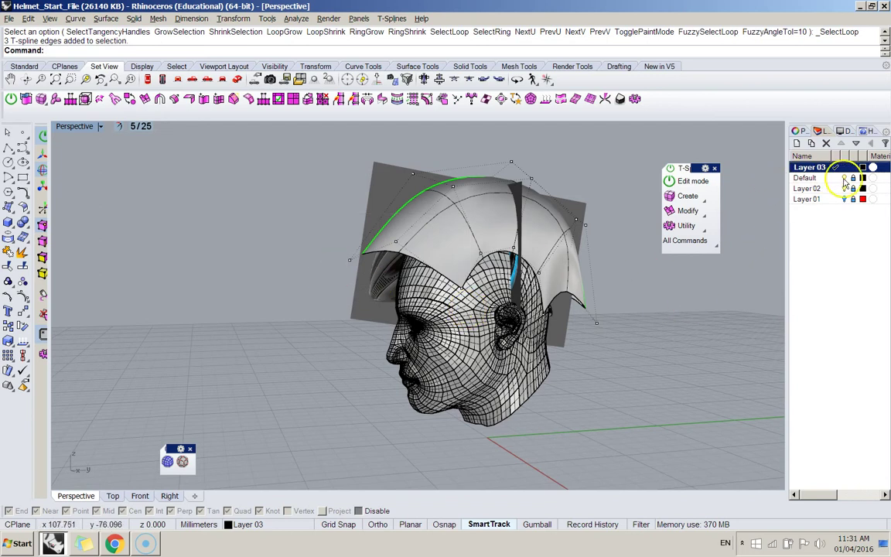
click(844, 179)
click(844, 178)
click(844, 188)
Select the four front rim vertices of the shell and rotate them so the front edge tips downward
right_drag(591, 336, 481, 310)
drag(371, 280, 376, 278)
right_drag(376, 278, 338, 231)
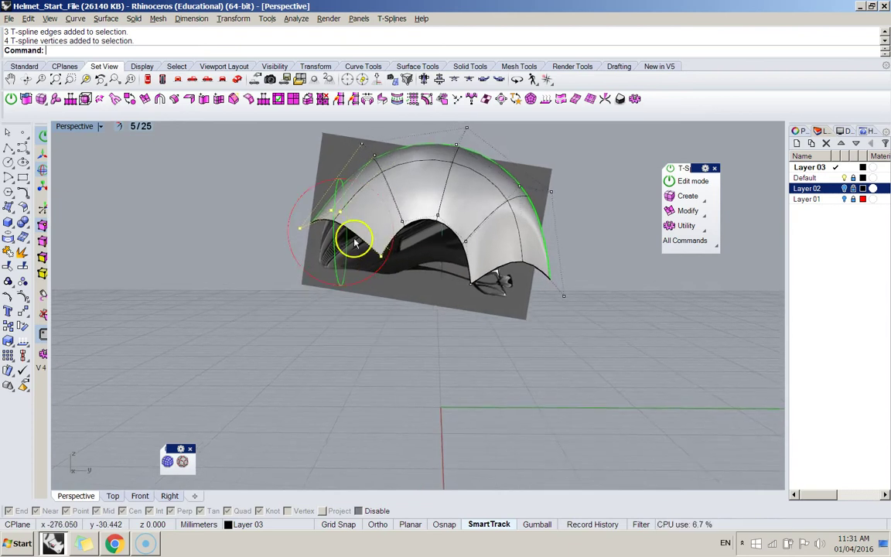
drag(383, 195, 375, 208)
Scale the front rim vertices along one axis to flatten the front edge into a straight line
click(44, 186)
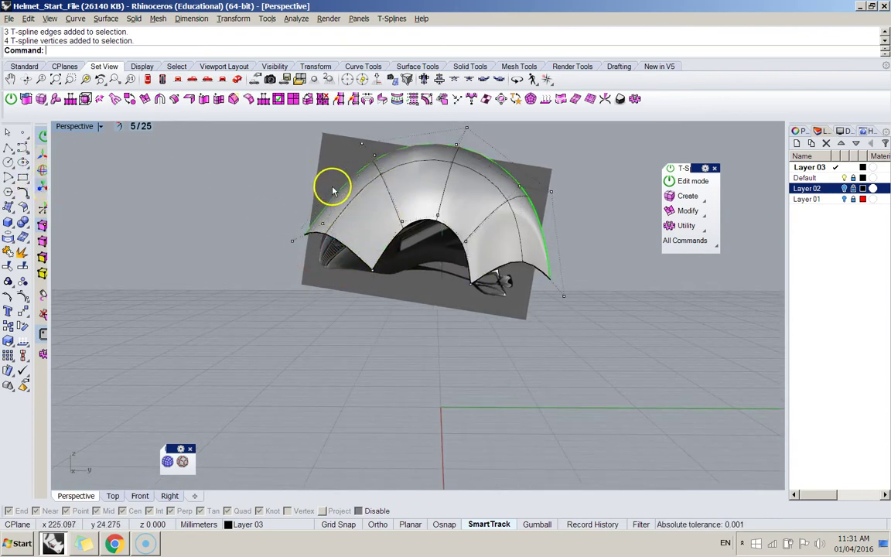
drag(372, 299, 371, 294)
drag(333, 199, 363, 280)
right_drag(362, 281, 283, 297)
click(511, 332)
right_drag(58, 228, 385, 256)
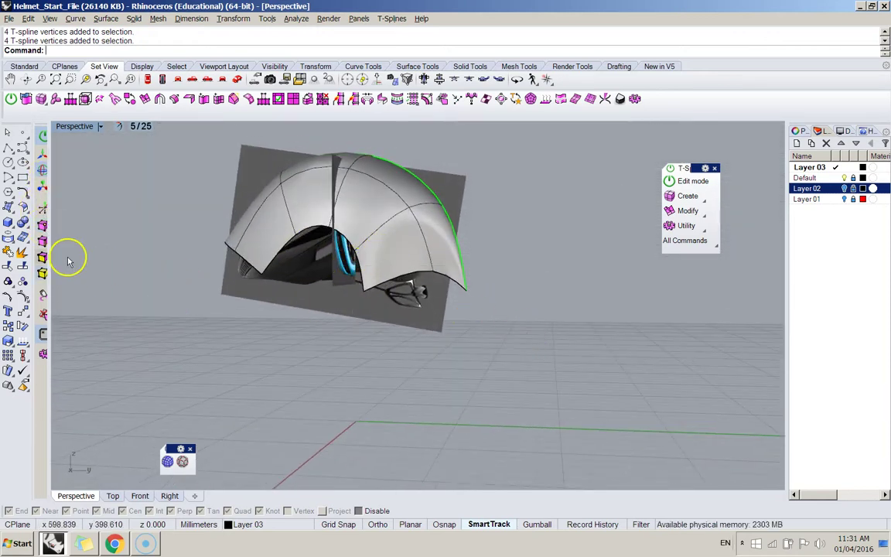
Adjust the three rear rim vertices and raise the rear centre vertex to straighten the shell's rear edge
click(42, 226)
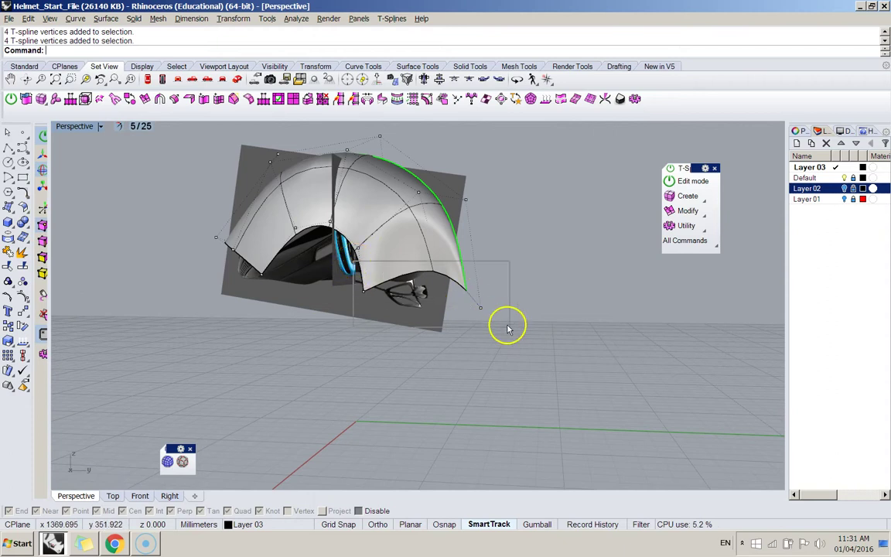
right_drag(510, 332, 462, 347)
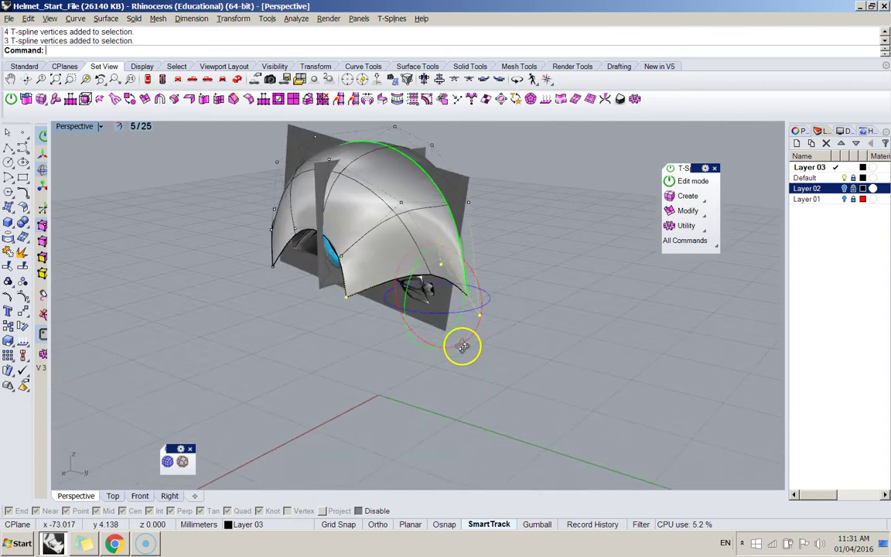
click(41, 159)
right_drag(337, 264, 470, 291)
click(437, 277)
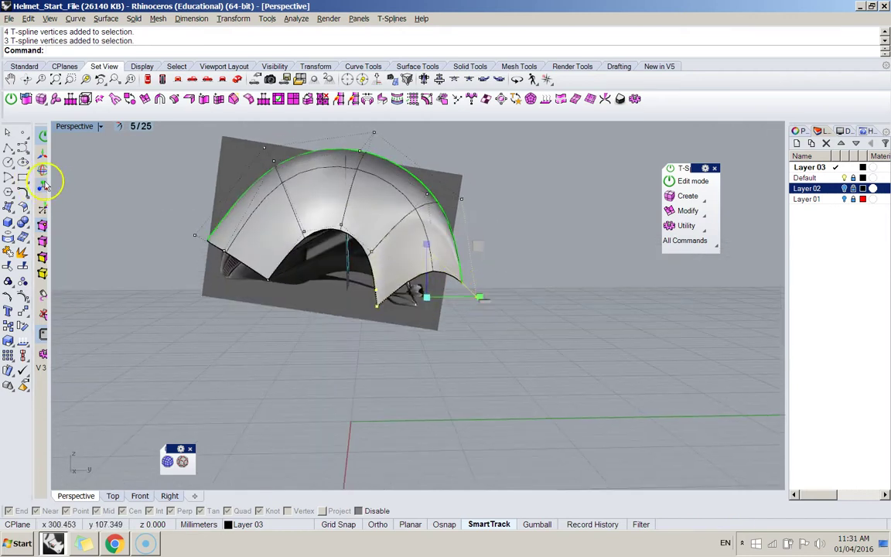
drag(488, 264, 477, 228)
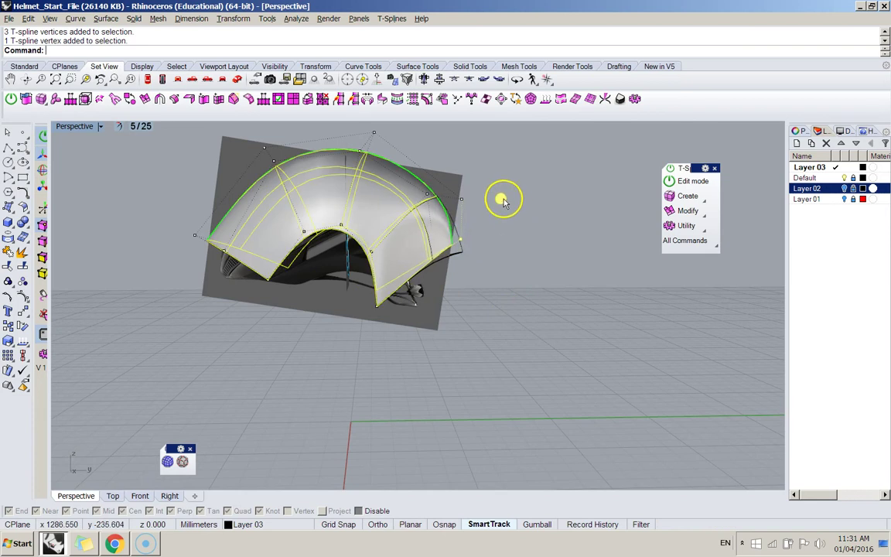
right_drag(501, 197, 410, 315)
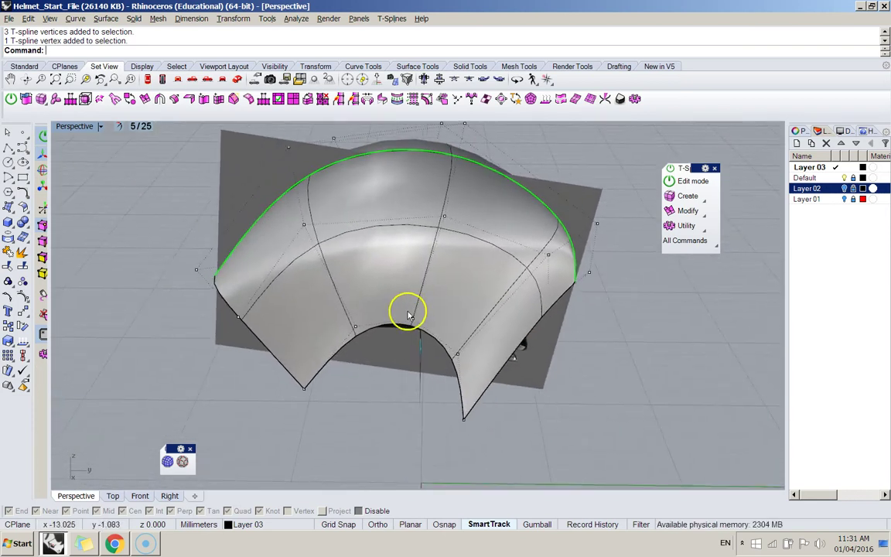
Select the front cross edge loop and slide it along the surface toward the front with Slide edges
double_click(331, 268)
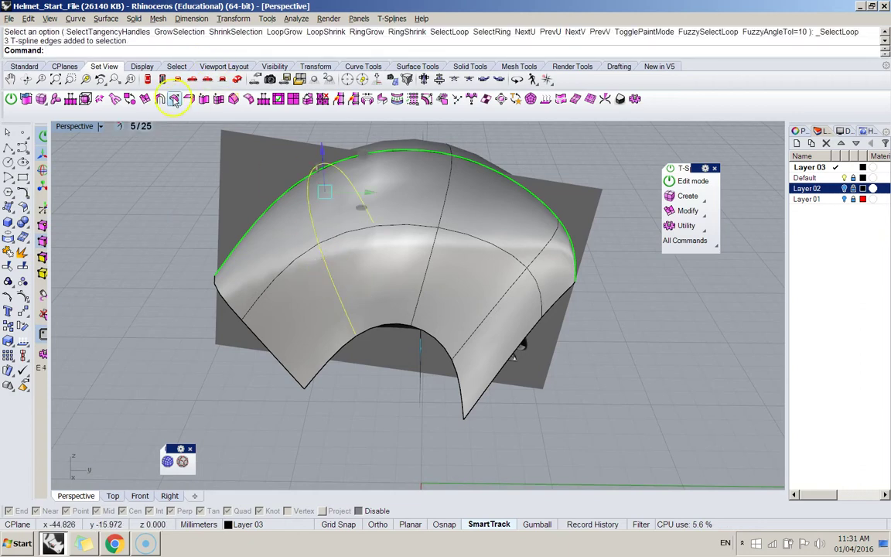
click(246, 103)
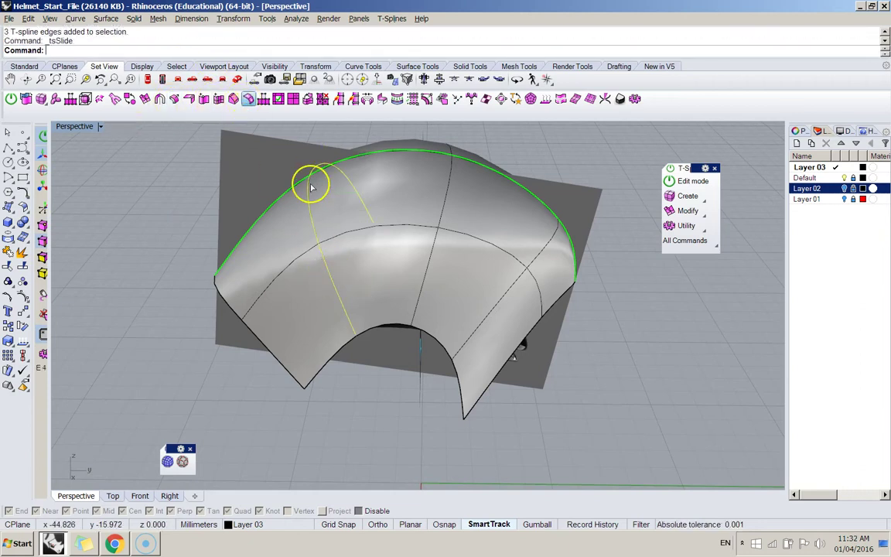
click(280, 195)
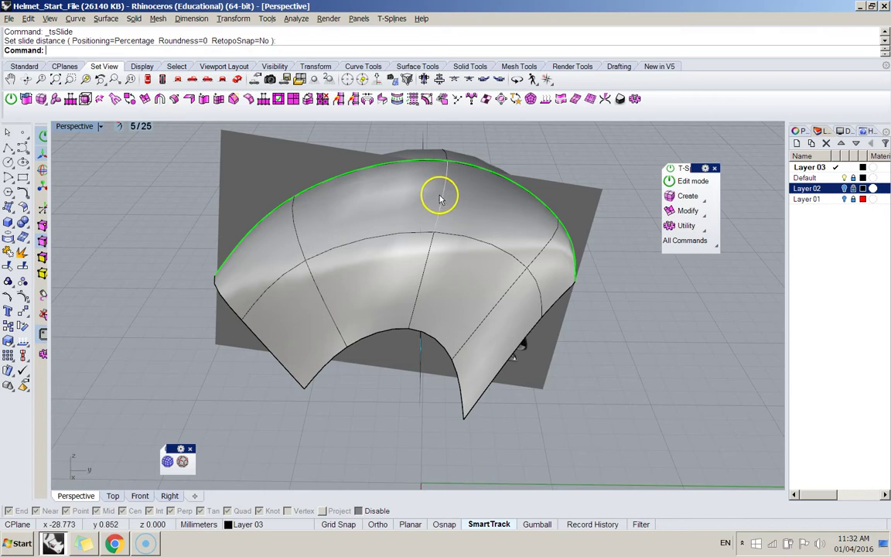
Select the middle cross edge loop over the crown and rotate it slightly in the side direction
double_click(440, 199)
right_drag(425, 249, 419, 227)
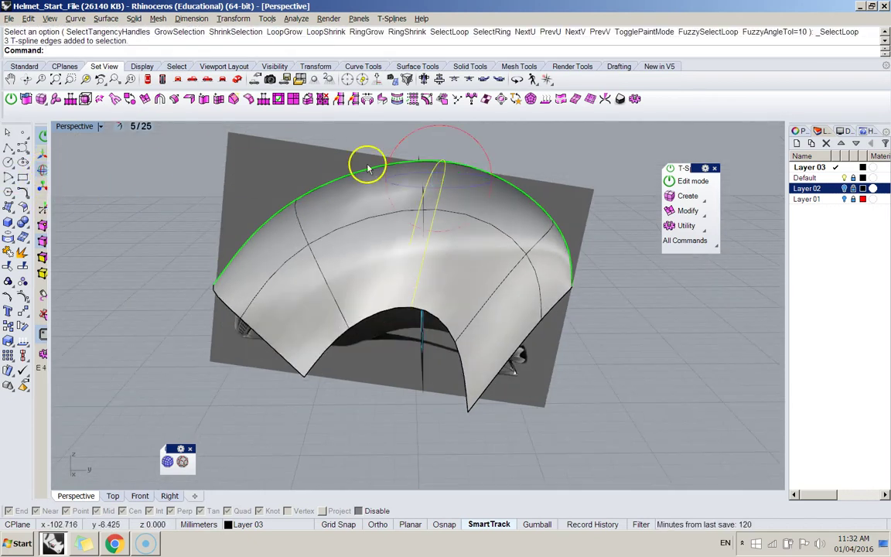
drag(486, 154, 460, 135)
right_drag(551, 256, 450, 254)
Select the rear cross edge loop and adjust its position on the shell with the manipulator
double_click(450, 230)
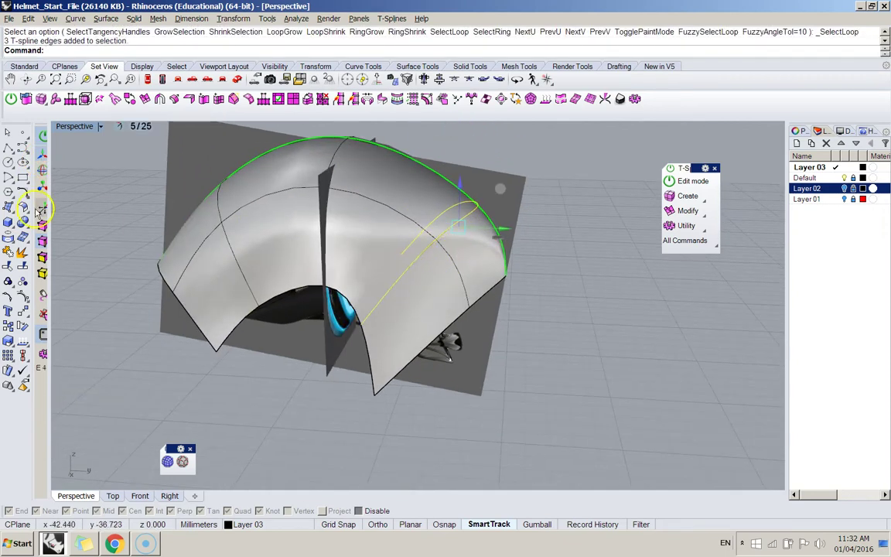
click(512, 185)
click(511, 174)
right_drag(606, 324, 403, 256)
Crease the rear cross edge loop to form a sharp edge across the back of the shell
double_click(404, 255)
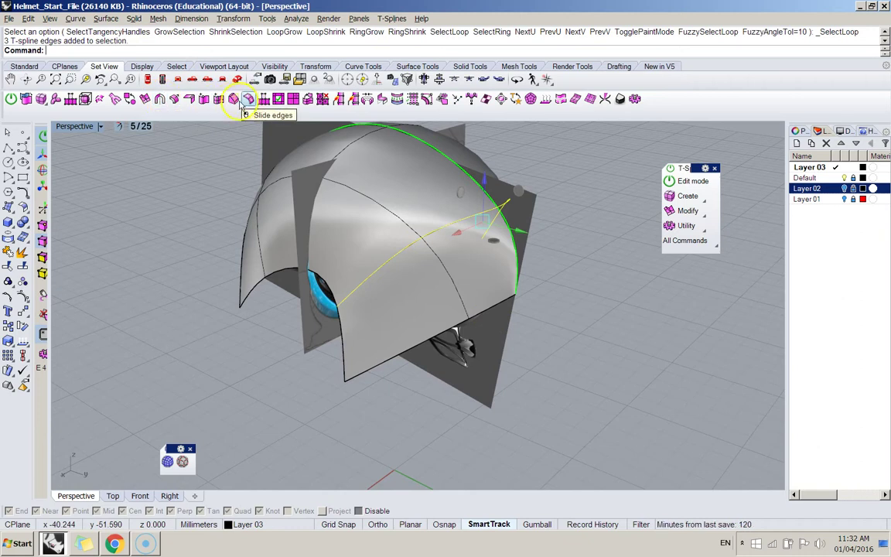
click(190, 101)
right_drag(217, 264, 485, 263)
key(ctrl+z)
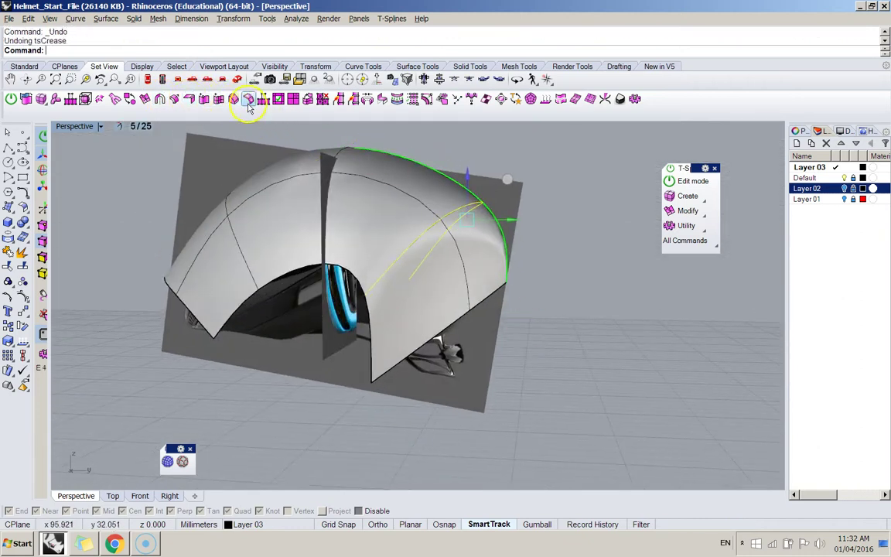
click(175, 98)
right_drag(396, 205, 553, 344)
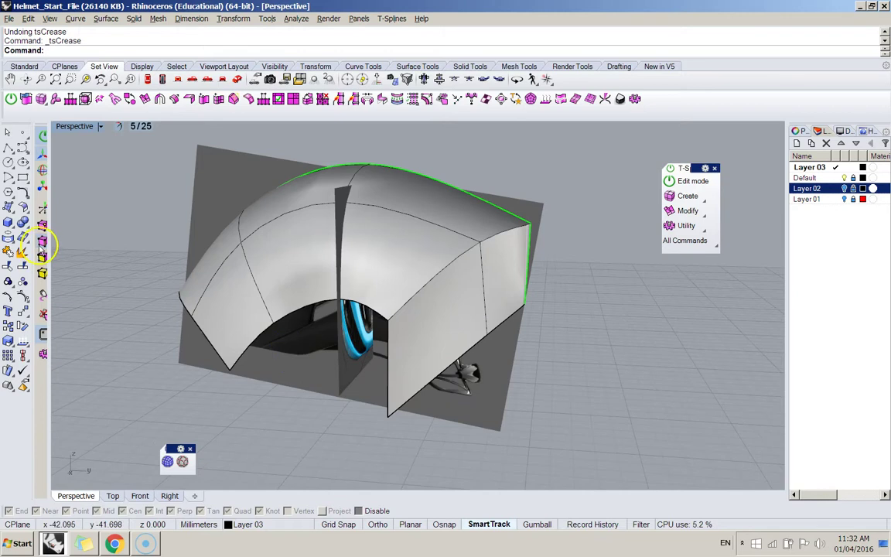
Extend the shell's back with an extra row of faces at the rear rim and shift its edge loops into an inward-curving profile
click(474, 353)
click(541, 396)
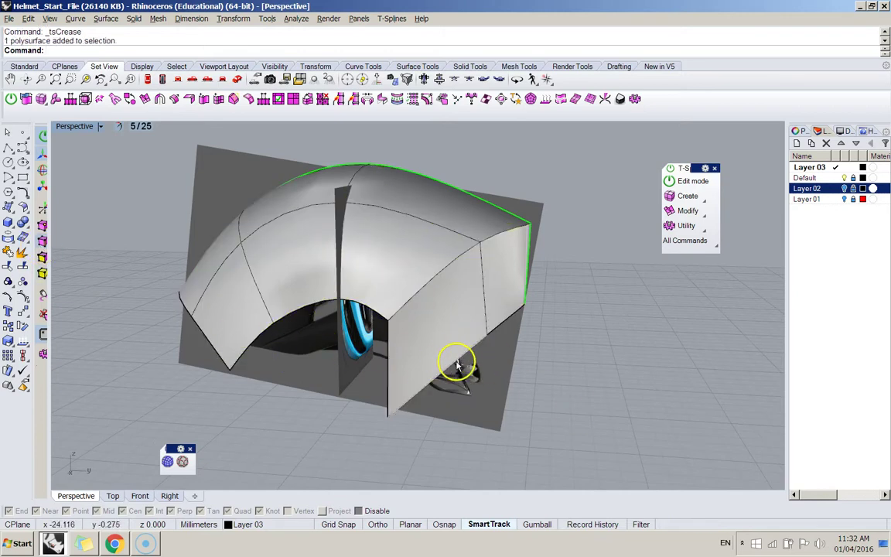
double_click(457, 361)
right_drag(466, 358, 492, 319)
drag(515, 316, 507, 342)
right_drag(510, 336, 540, 305)
double_click(511, 296)
drag(525, 275, 515, 279)
right_drag(517, 281, 604, 253)
double_click(504, 335)
drag(604, 251, 613, 247)
Select a single vertex on the rear part of the shell and reposition it with the translate manipulator
click(425, 353)
right_drag(395, 359, 512, 388)
click(44, 224)
click(510, 301)
drag(550, 363, 527, 354)
right_drag(514, 382, 489, 349)
right_drag(373, 326, 499, 263)
Select the side and centre vertices of the front cross loop and move them together to reshape the upper front
click(473, 284)
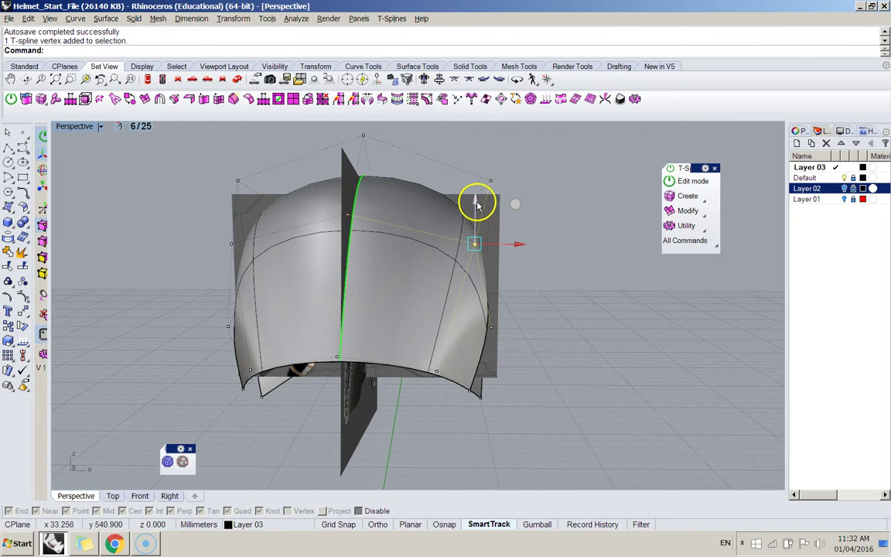
right_drag(477, 205, 301, 236)
shift+click(241, 221)
shift+right_drag(246, 241, 359, 287)
drag(387, 256, 360, 253)
right_drag(328, 375, 453, 292)
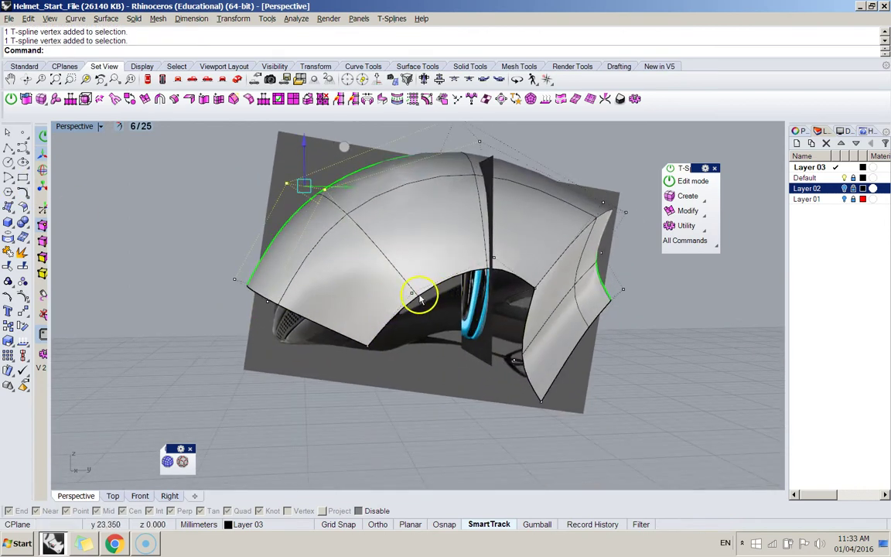
right_drag(430, 249, 325, 266)
Show Layer 02 and, in the Right view, rotate and move the five front rim vertices down to the helmet picture's front edge
click(845, 198)
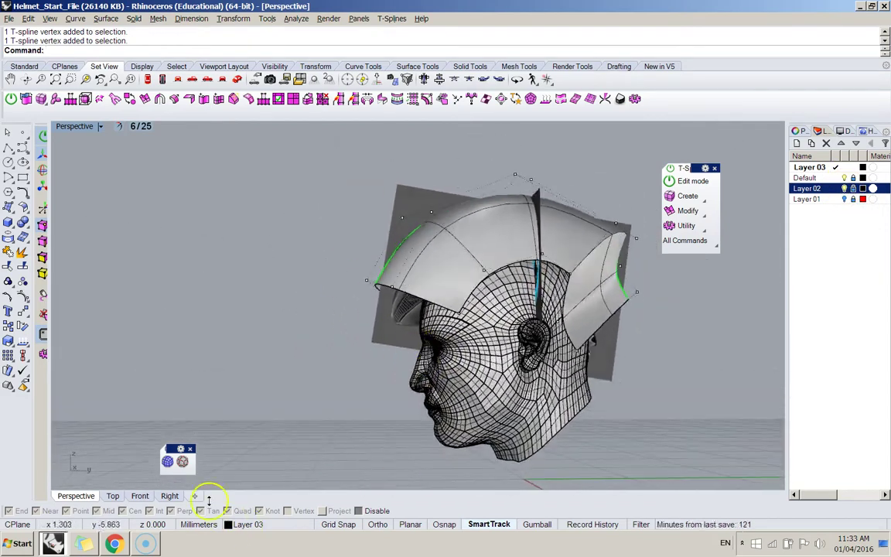
click(170, 495)
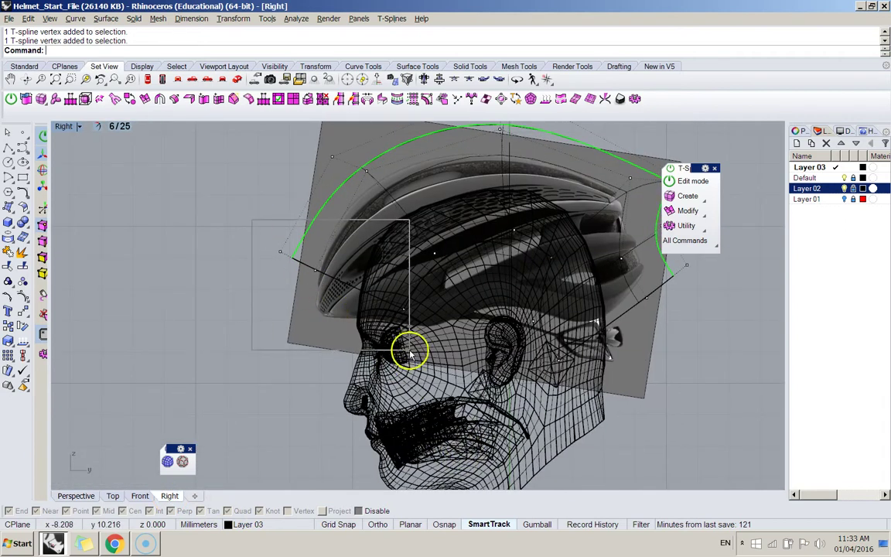
drag(385, 243, 375, 265)
drag(379, 334, 388, 314)
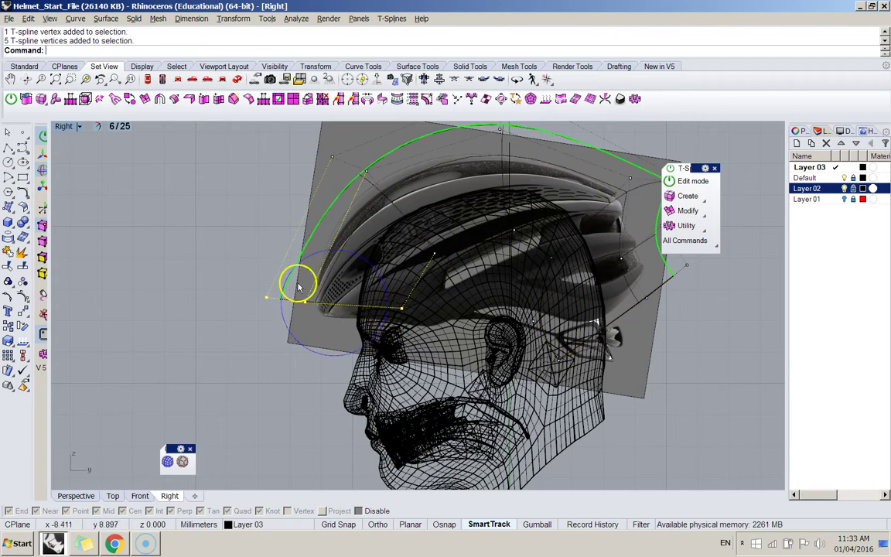
drag(373, 263, 391, 269)
click(247, 233)
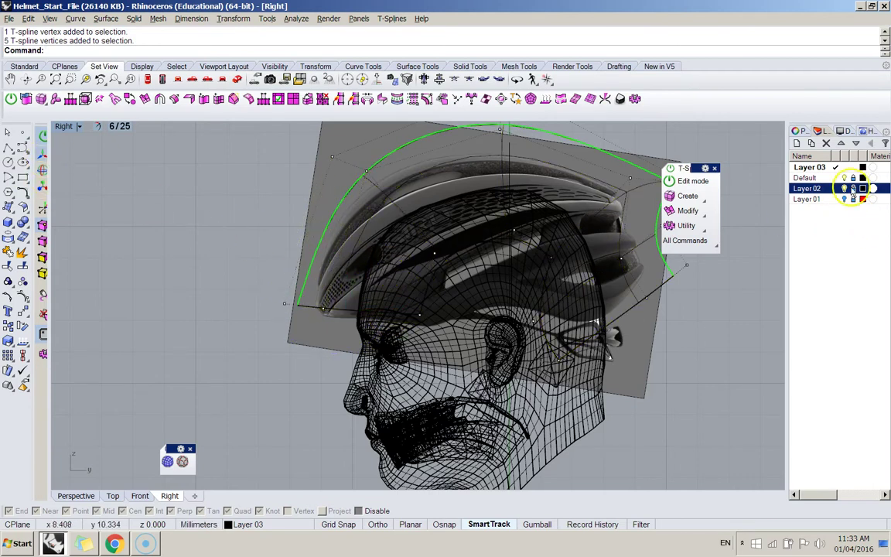
Hide Layer 02 and lower the upper front and crown vertices toward the top outline of the side helmet picture
click(845, 188)
right_drag(599, 400, 542, 421)
right_drag(432, 201, 456, 244)
drag(338, 238, 414, 323)
drag(393, 228, 398, 248)
drag(453, 136, 503, 307)
drag(515, 185, 510, 216)
Move the upper rear vertices forward in the Right view to fit the back of the helmet picture
right_drag(704, 355, 678, 343)
click(678, 342)
drag(548, 223, 641, 282)
drag(634, 248, 606, 257)
Shift the lower rear vertices slightly forward in the Right view and briefly toggle Layer 02 to compare with the head
click(532, 458)
drag(458, 379, 578, 376)
drag(524, 354, 511, 355)
click(573, 416)
click(528, 320)
click(565, 283)
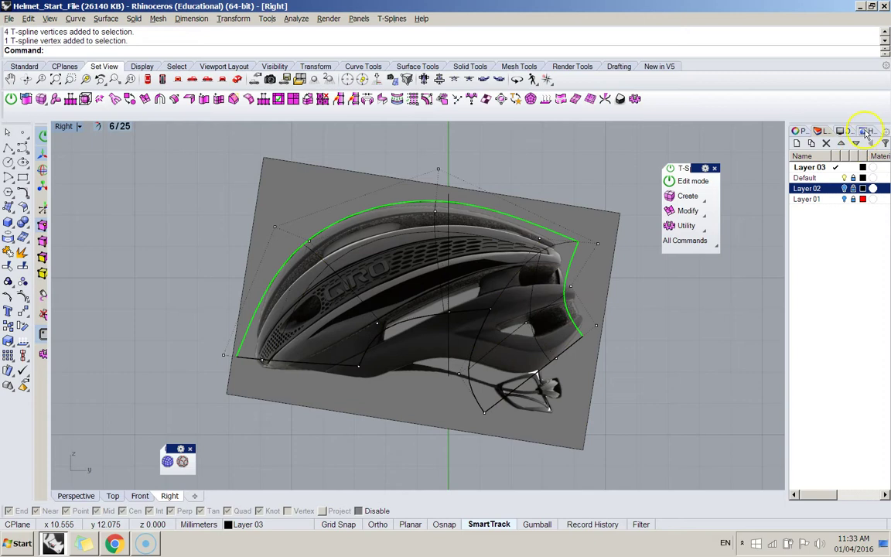
click(844, 190)
click(845, 189)
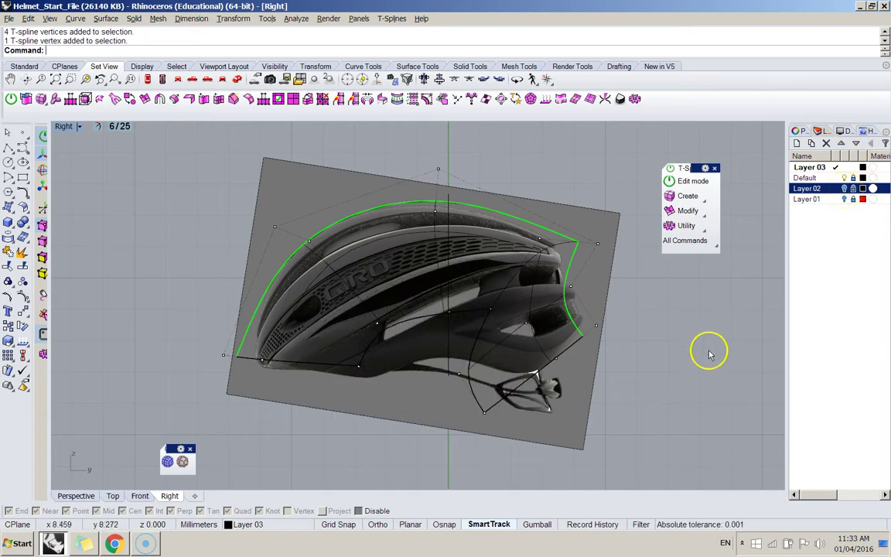
Hide the Default layer with the reference pictures in the perspective view, leaving only the shell displayed
click(76, 496)
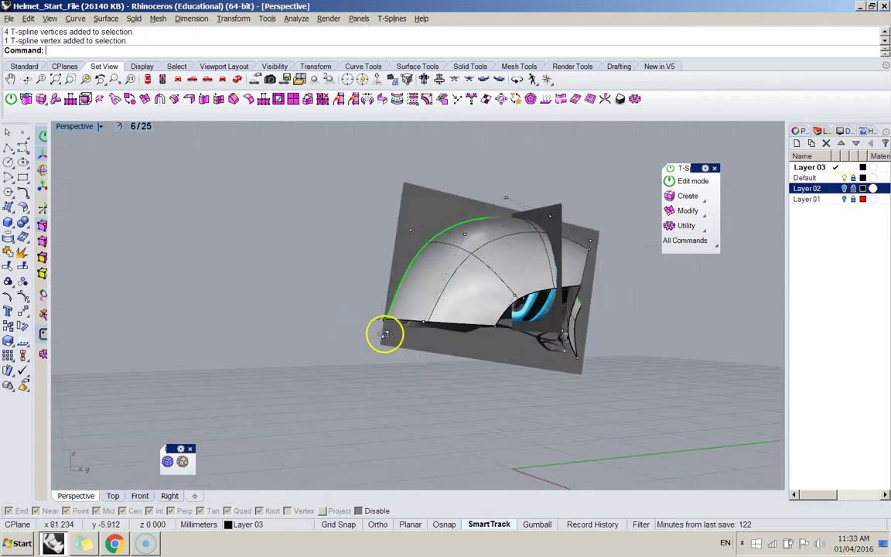
right_drag(392, 335, 429, 322)
click(845, 178)
scroll(449, 325, down, 4)
scroll(522, 331, up, 9)
shift+right_drag(522, 330, 410, 357)
Select single vertices along the shell's lower rim and adjust them with the manipulator
click(392, 358)
mouse_move(348, 366)
right_down()
mouse_move(366, 394)
mouse_move(348, 359)
right_up()
drag(283, 322, 365, 437)
right_drag(365, 437, 340, 420)
drag(280, 375, 349, 418)
right_drag(349, 422, 477, 316)
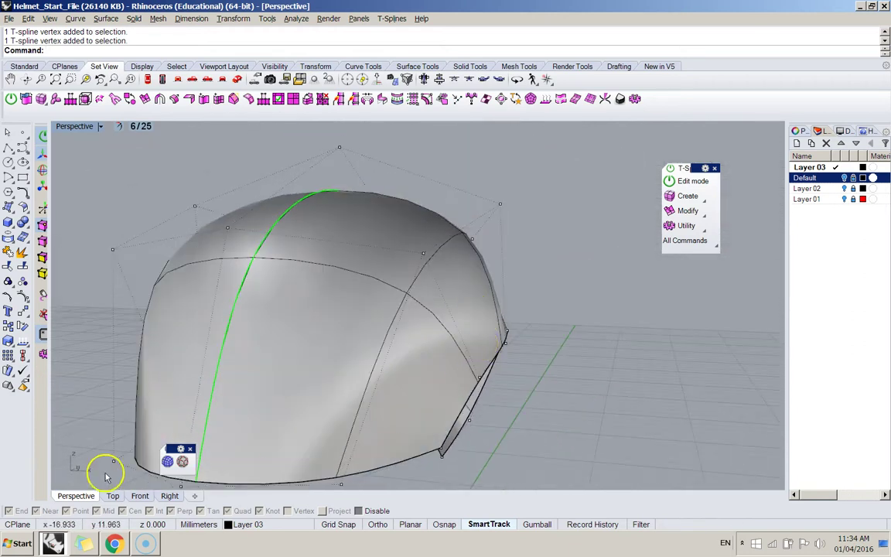
In the Front view, select the loop of lower side rim edges, move it inward and rotate it toward vertical
click(170, 495)
click(139, 495)
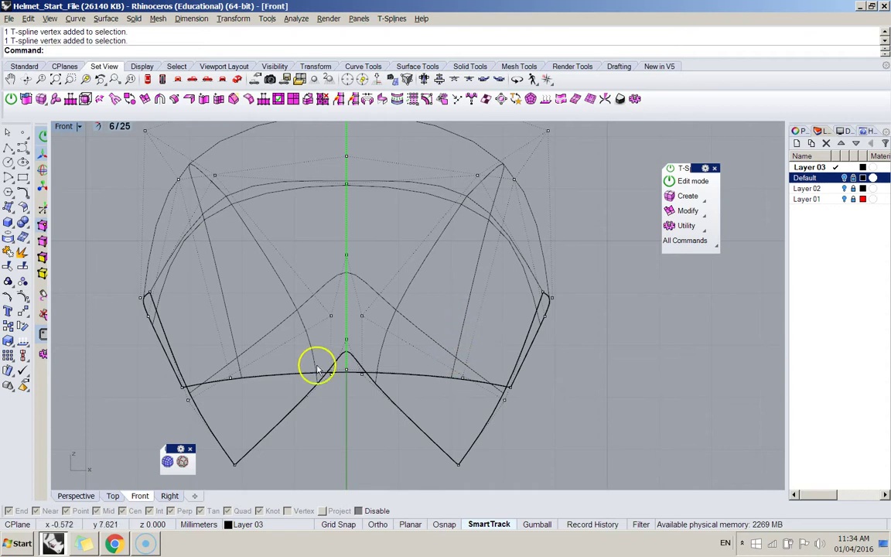
right_drag(202, 355, 261, 342)
drag(143, 234, 304, 462)
right_drag(185, 314, 230, 237)
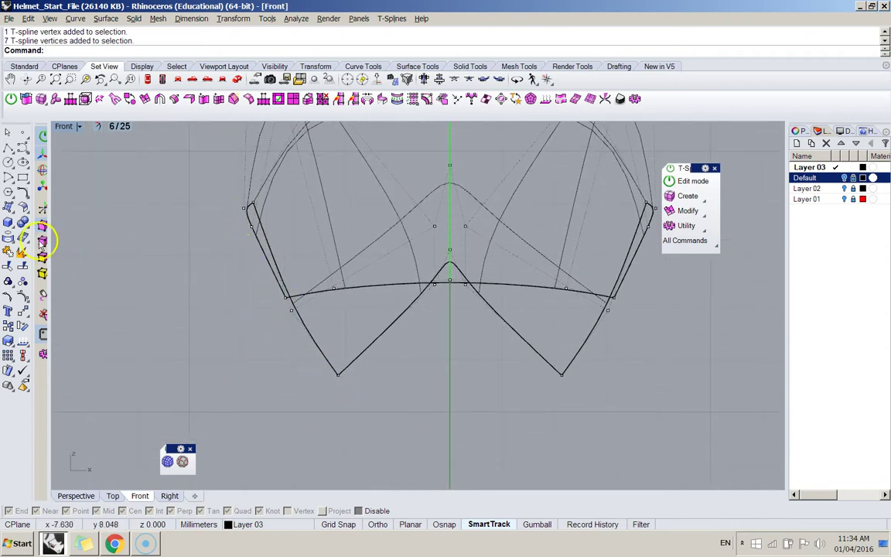
double_click(272, 248)
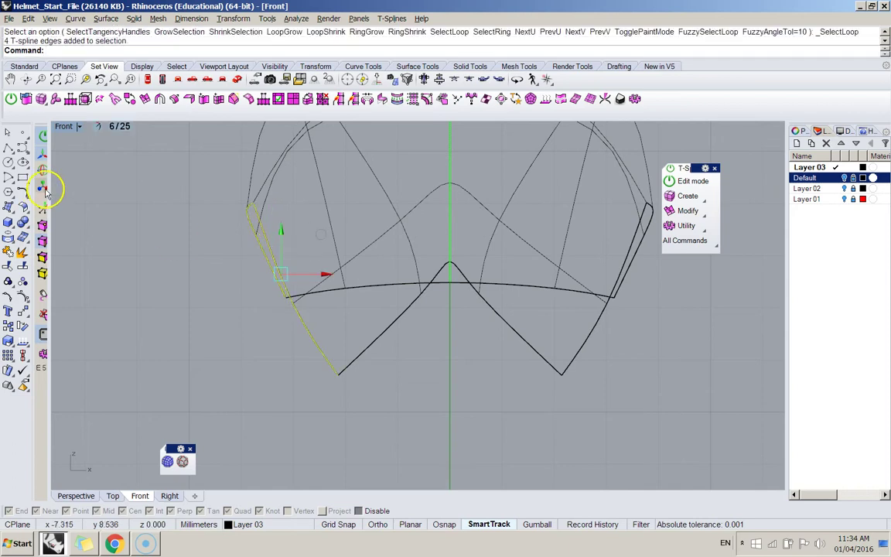
drag(285, 234, 335, 240)
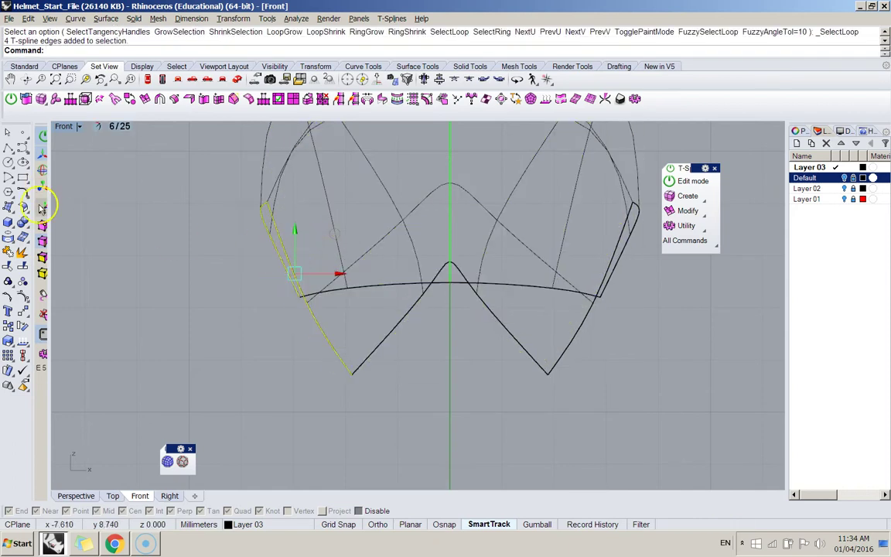
drag(348, 273, 295, 272)
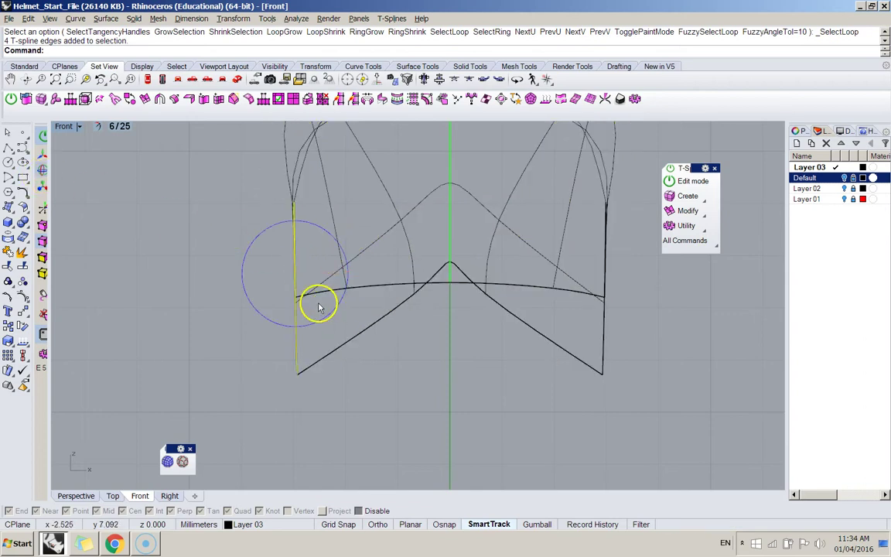
drag(321, 309, 357, 287)
In the Perspective view, move two single vertices along the lower side rim near the rear corner with the translation manipulator
right_drag(243, 278, 213, 338)
click(76, 496)
right_drag(150, 418, 255, 286)
right_drag(294, 208, 60, 250)
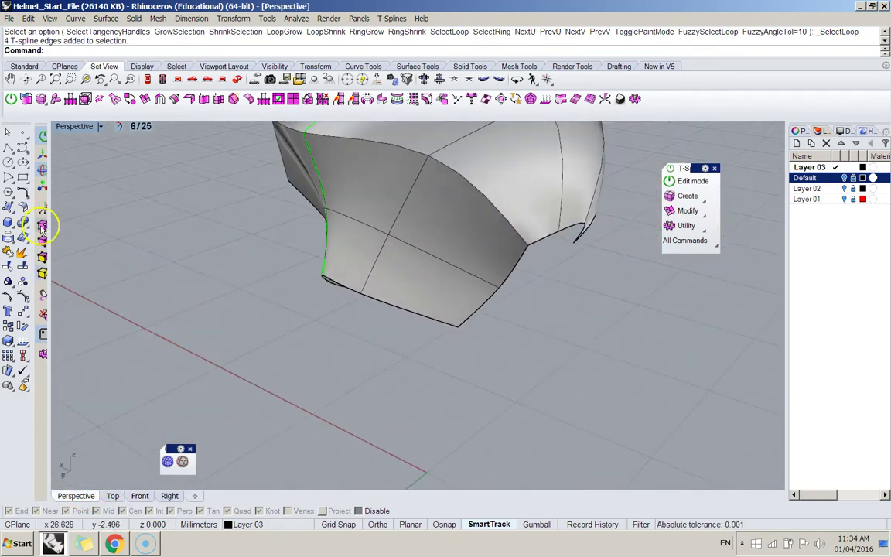
click(42, 227)
drag(540, 290, 541, 288)
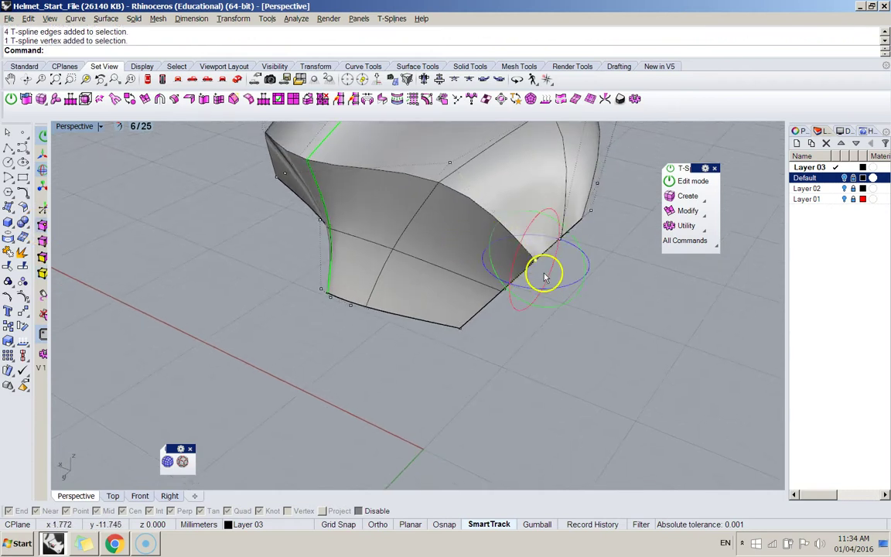
click(42, 156)
drag(498, 248, 468, 239)
click(503, 288)
drag(473, 279, 454, 273)
Reposition the remaining side and front vertices of the shell's lower rim, finishing with a Delete on the current selection
right_drag(550, 246, 465, 328)
drag(464, 324, 455, 312)
right_drag(520, 338, 302, 276)
drag(346, 261, 354, 304)
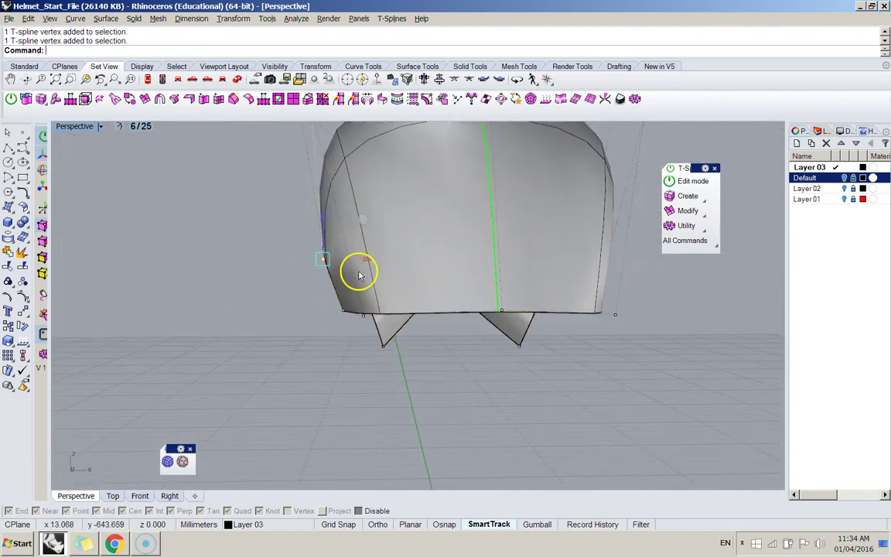
drag(406, 317, 397, 310)
right_drag(398, 310, 384, 348)
drag(414, 346, 392, 302)
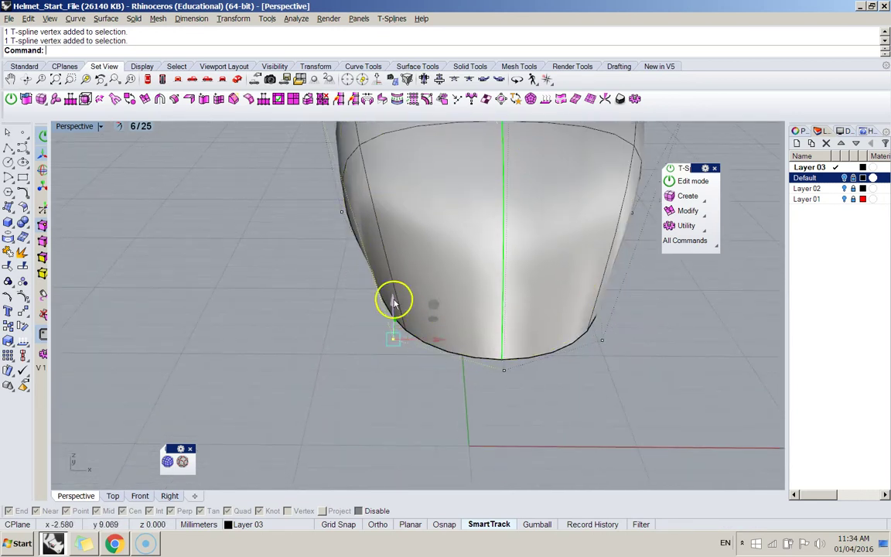
right_drag(378, 292, 354, 256)
key(Delete)
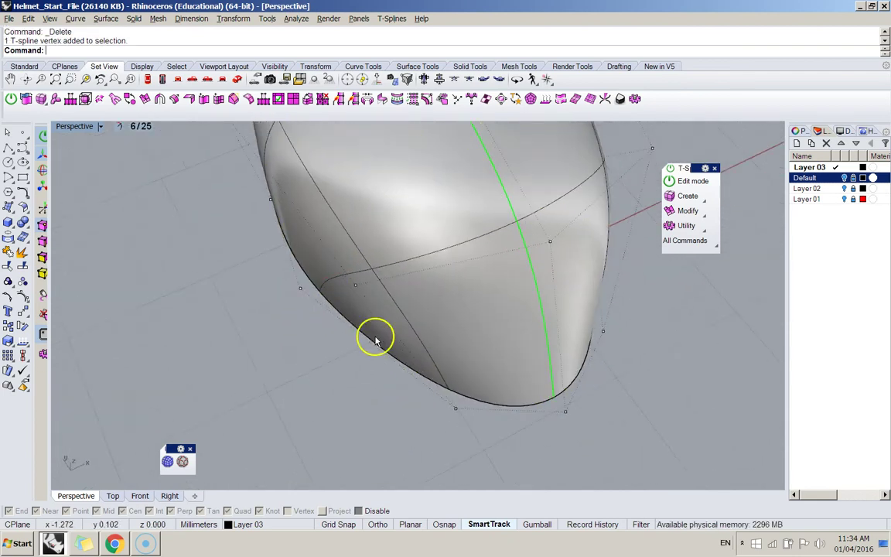
Raise the centre-line vertex at the top of the shell's rear opening with the manipulator
right_drag(384, 338, 493, 256)
click(580, 244)
shift+right_drag(580, 243, 534, 296)
drag(577, 276, 567, 250)
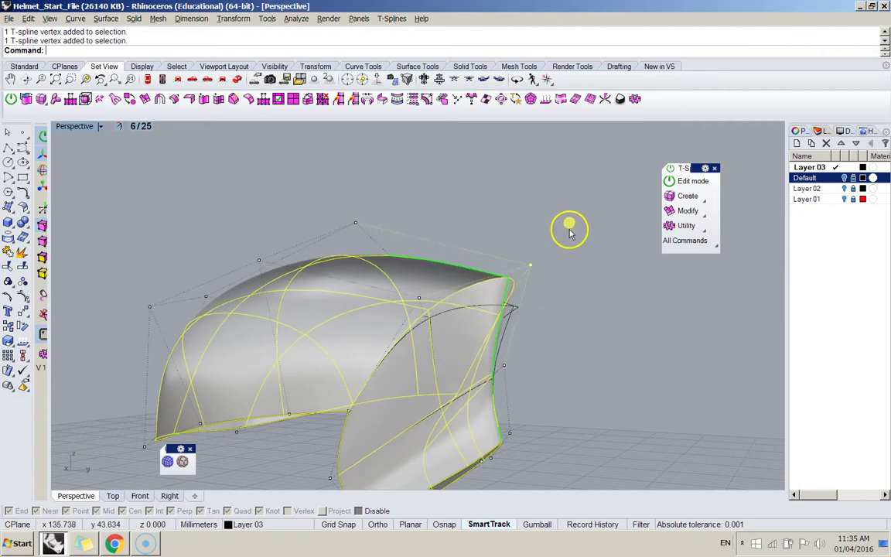
drag(570, 233, 570, 232)
right_drag(499, 298, 505, 225)
right_drag(267, 169, 362, 310)
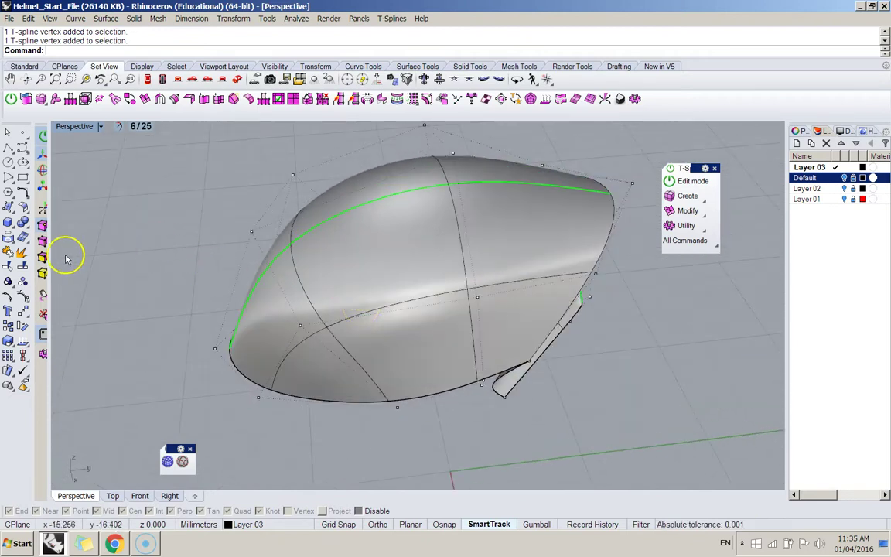
right_drag(139, 274, 279, 366)
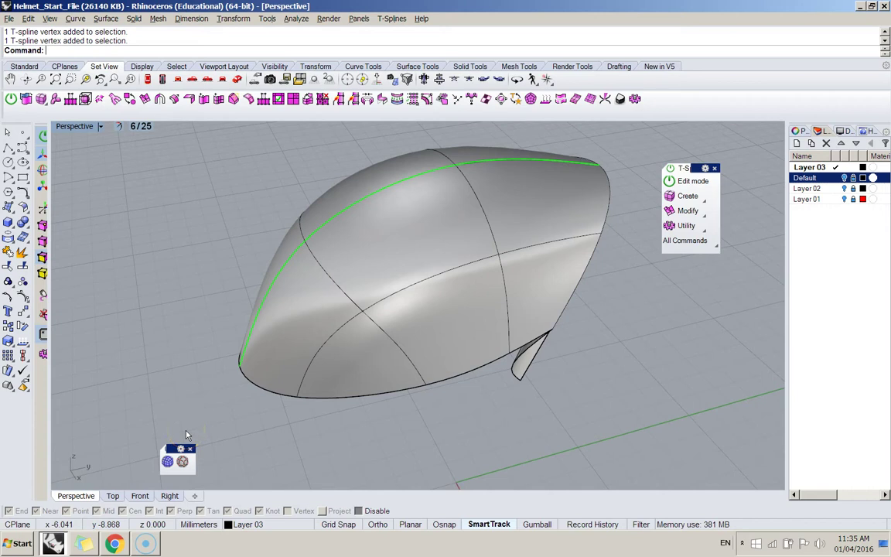
click(203, 99)
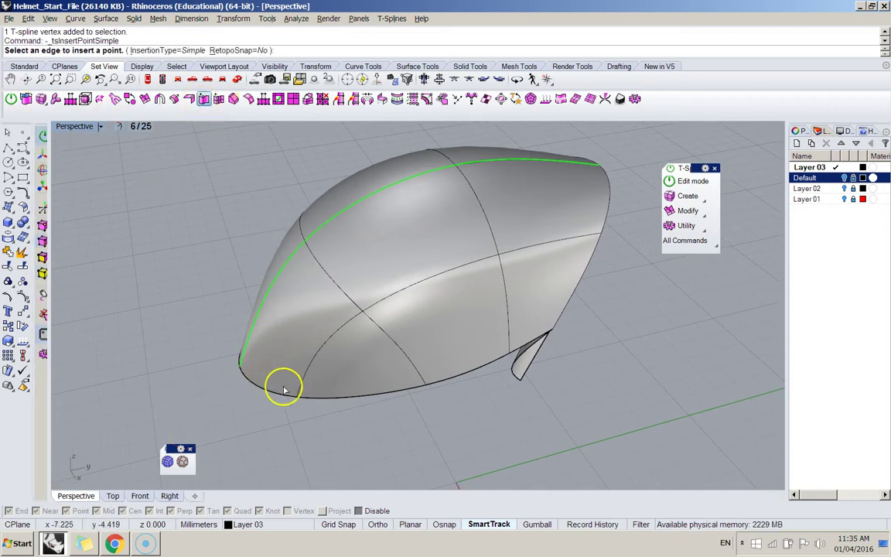
right_drag(252, 383, 274, 386)
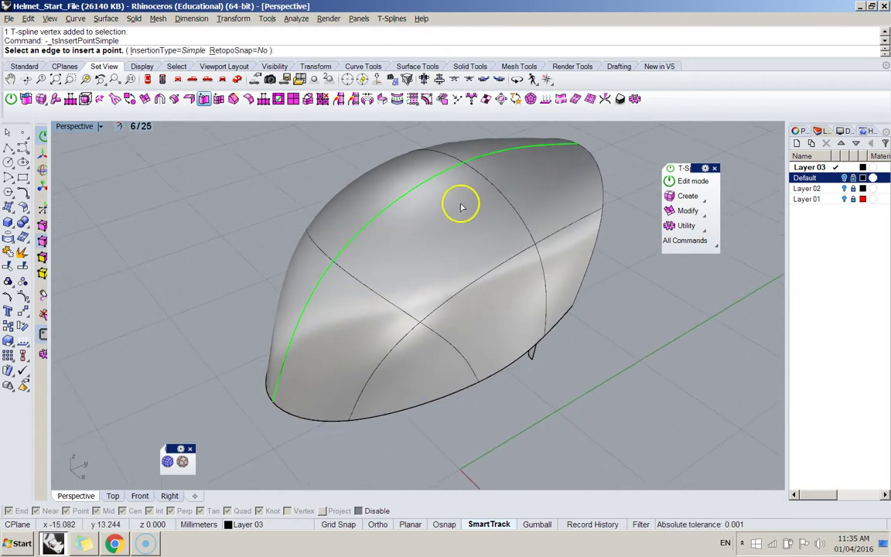
click(596, 166)
right_click(589, 182)
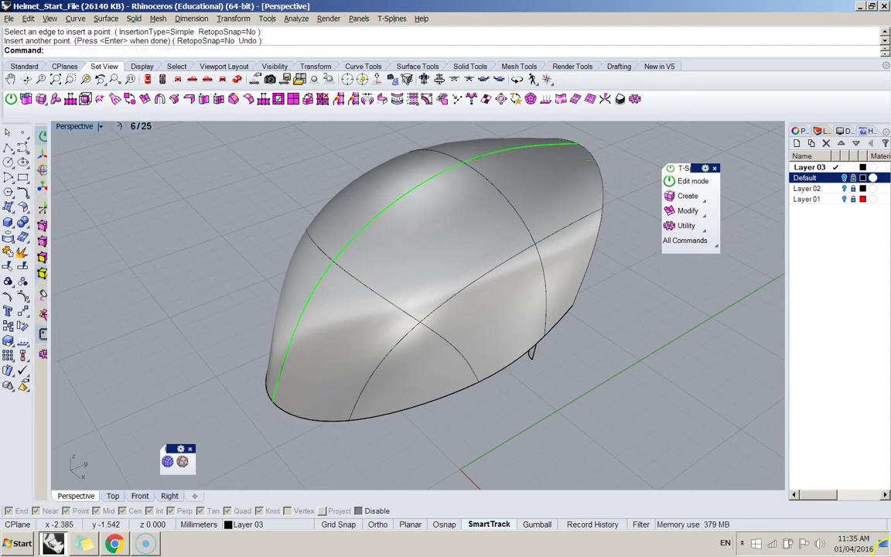
click(154, 545)
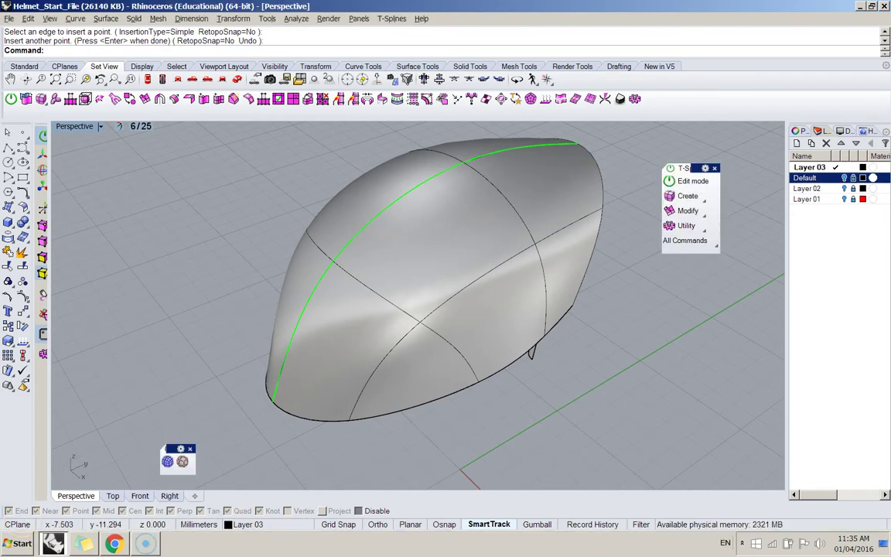
middle_click(293, 280)
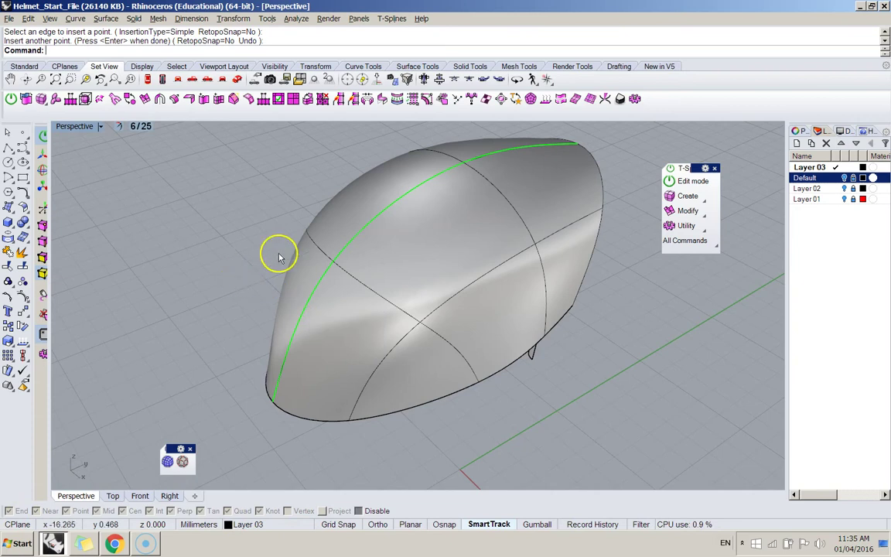
right_drag(292, 249, 522, 203)
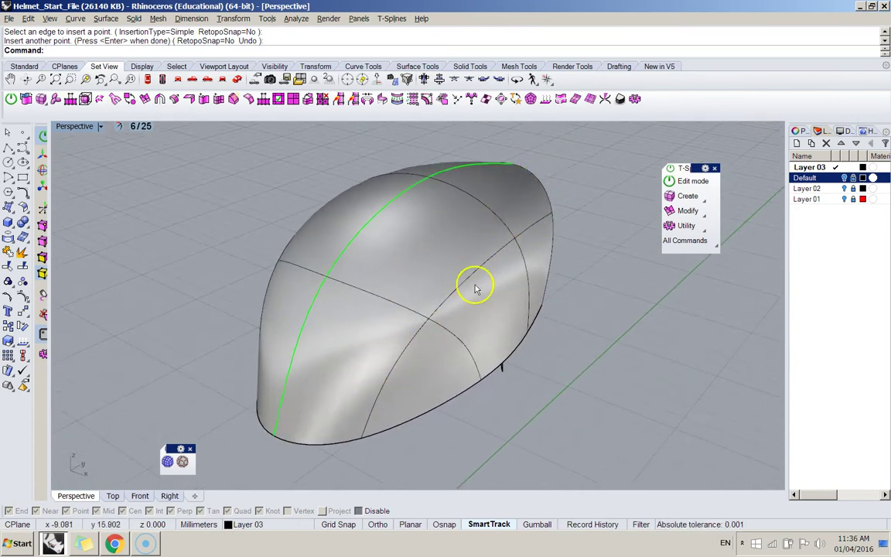
Insert a lengthwise edge line beside the centre line, placing points on the rear rim, both cross loops and the front rim
click(203, 98)
mouse_move(532, 178)
right_down()
mouse_move(470, 247)
mouse_move(503, 193)
mouse_move(489, 173)
mouse_move(453, 290)
mouse_move(532, 168)
right_up()
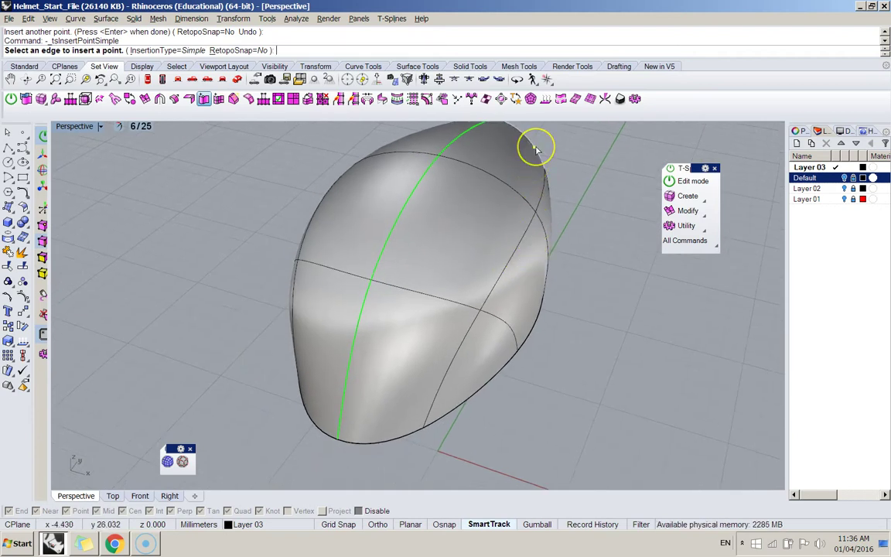
right_drag(530, 152, 466, 169)
click(577, 159)
click(468, 202)
click(334, 305)
click(268, 416)
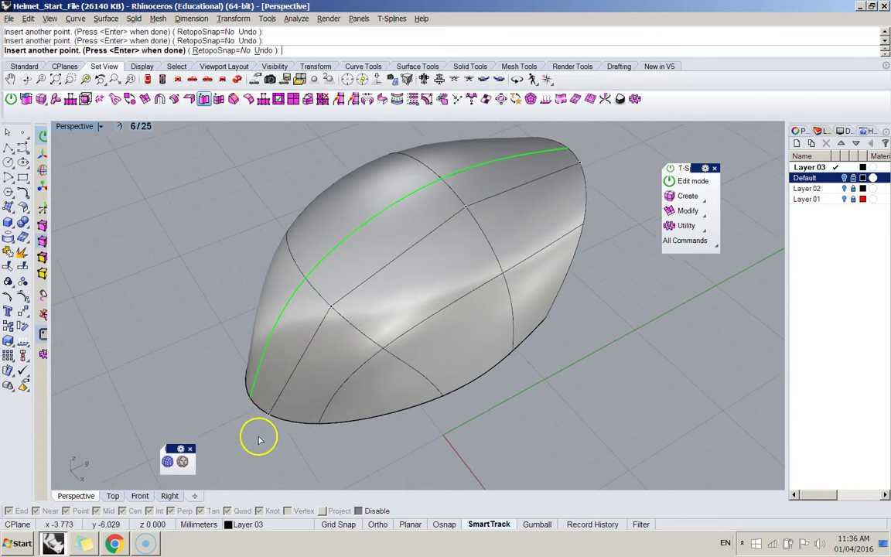
right_click(272, 431)
Select the three edges of the new lengthwise line and adjust them together with the manipulator
right_drag(272, 432, 305, 422)
click(392, 300)
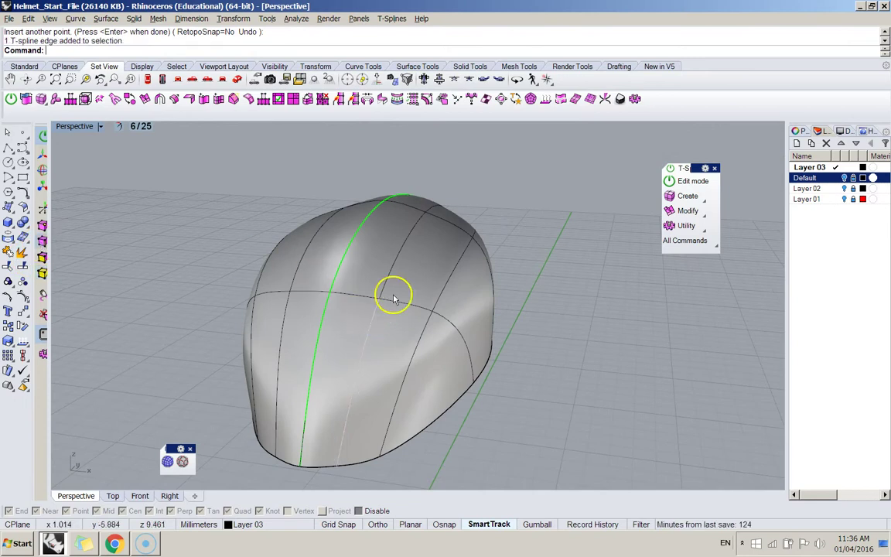
click(406, 232)
right_drag(431, 205, 438, 209)
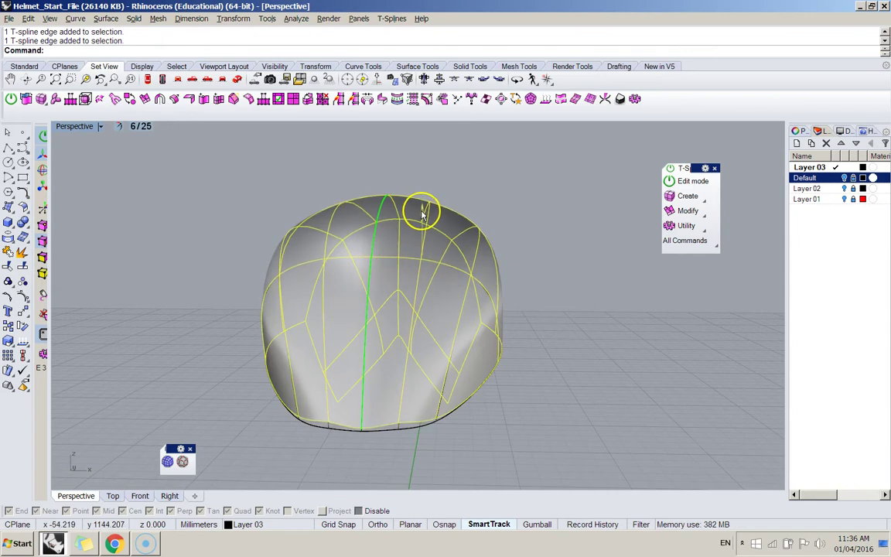
right_drag(416, 219, 340, 339)
scroll(380, 356, down, 2)
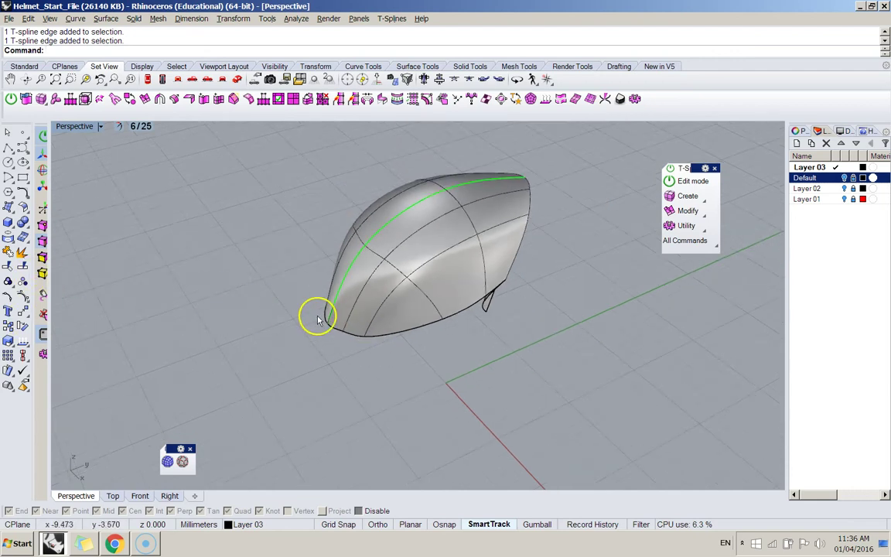
Adjust the front rim vertices beside the centre line in box mode, select a side vertex and return to smooth mode
key(Tab)
scroll(328, 328, up, 5)
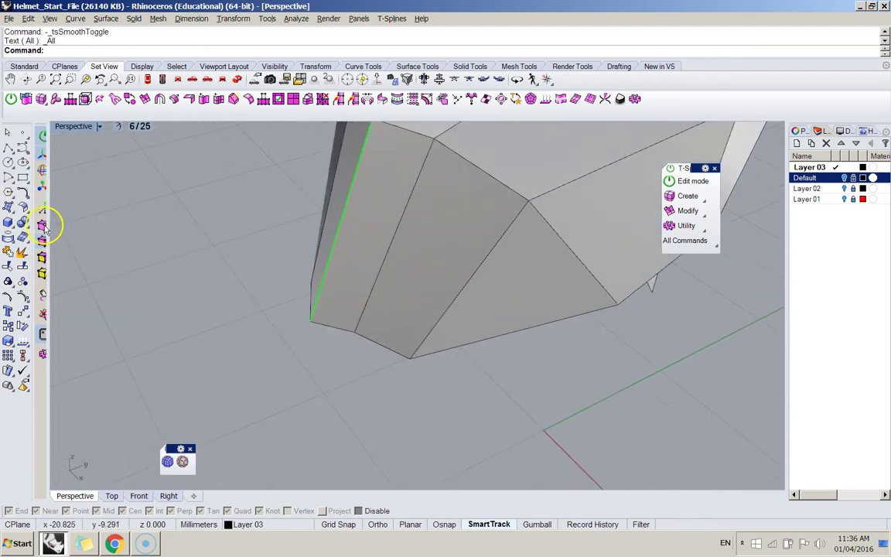
click(355, 340)
right_drag(356, 340, 401, 318)
drag(402, 395, 404, 396)
scroll(470, 382, down, 6)
right_drag(467, 384, 418, 254)
click(394, 276)
key(Tab)
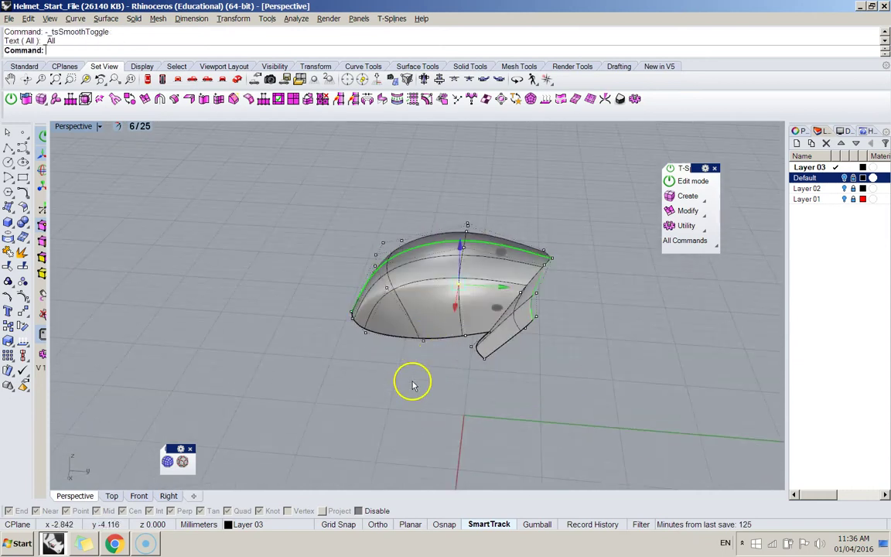
Alternate between box and smooth display to examine how the control vertices shape the shell
key(Tab)
right_drag(407, 387, 389, 276)
key(Tab)
key(Tab)
key(Tab)
key(Tab)
click(409, 447)
key(Tab)
Adjust a vertex on the upper shell and compare the form in box and smooth display
click(345, 265)
drag(387, 209, 383, 215)
right_drag(340, 360, 435, 335)
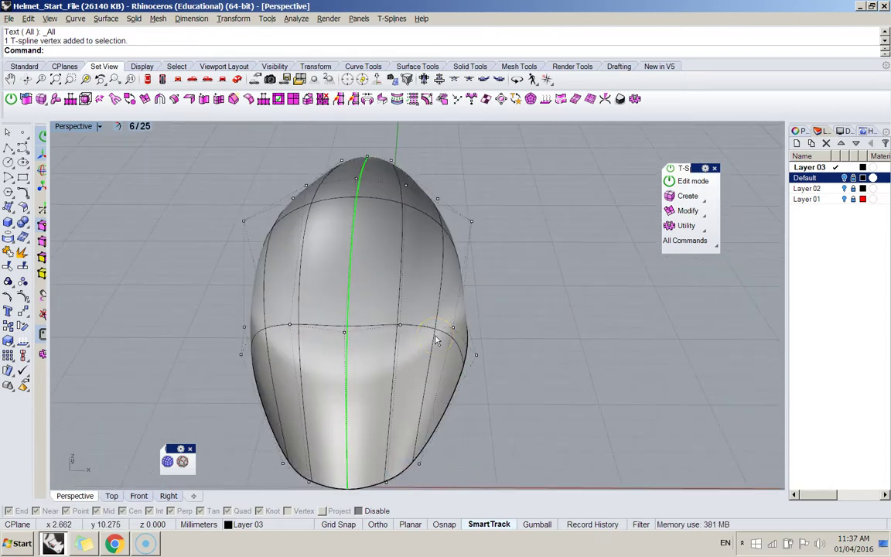
key(Tab)
right_drag(454, 324, 377, 356)
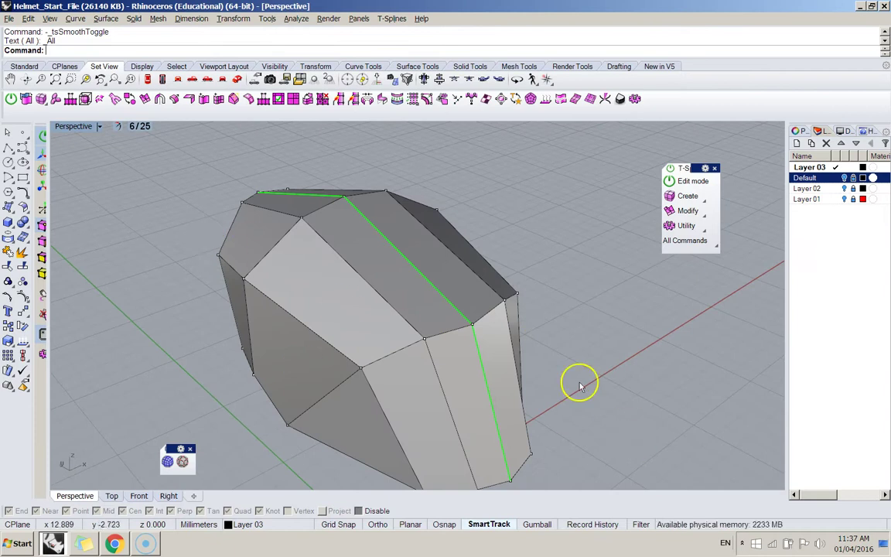
right_drag(551, 360, 314, 205)
key(Tab)
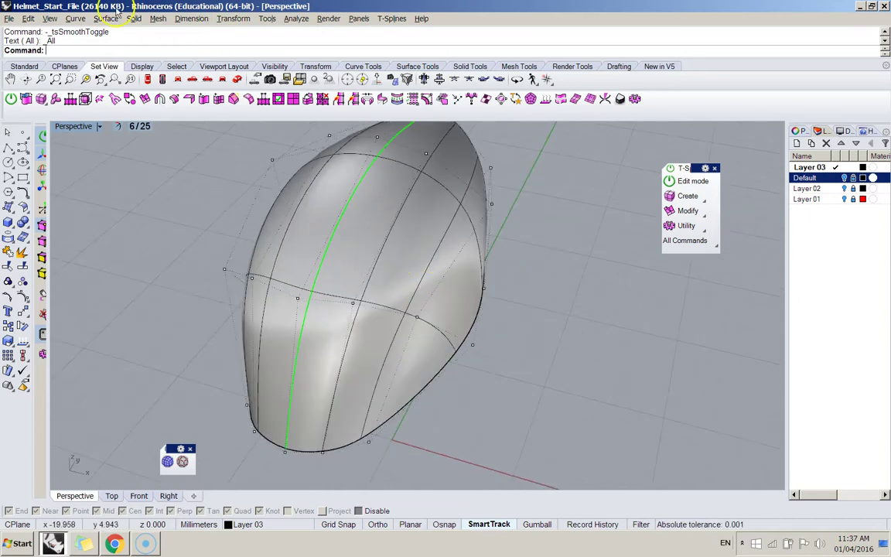
Extrude the front and middle faces of the strip between the new lengthwise line and the side line
click(145, 100)
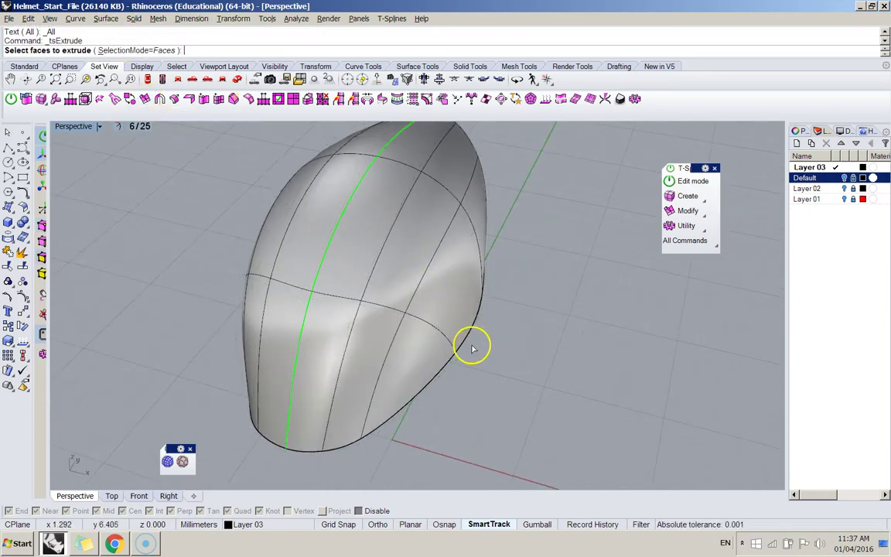
right_drag(472, 348, 368, 234)
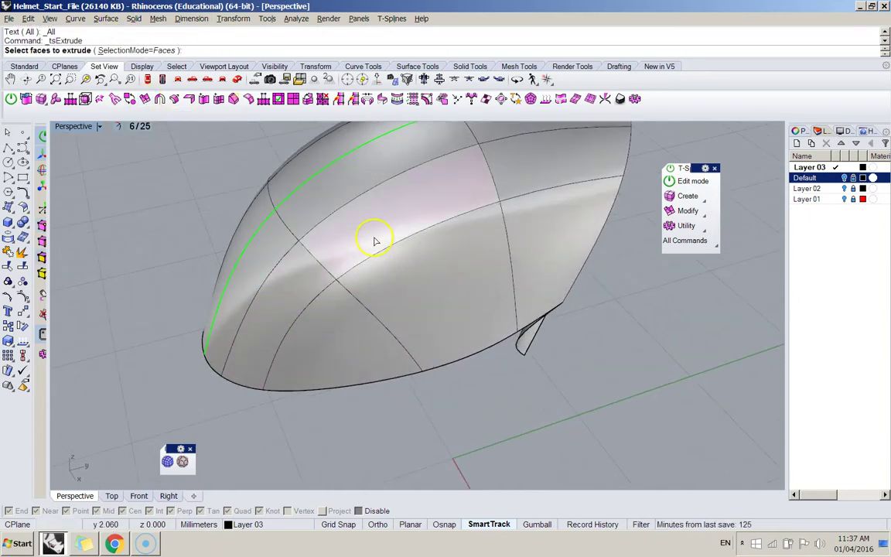
click(265, 295)
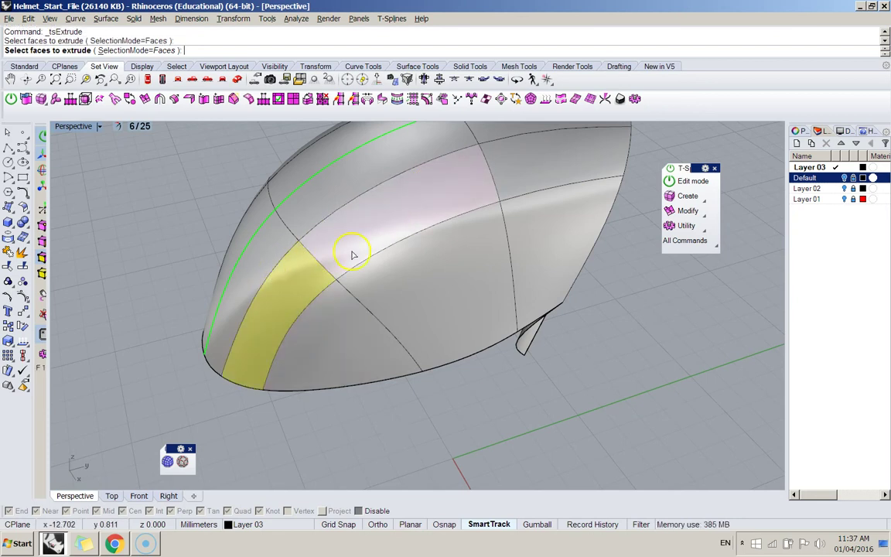
click(337, 278)
right_drag(311, 286, 334, 303)
right_click(370, 265)
drag(356, 280, 367, 280)
right_drag(355, 296, 254, 299)
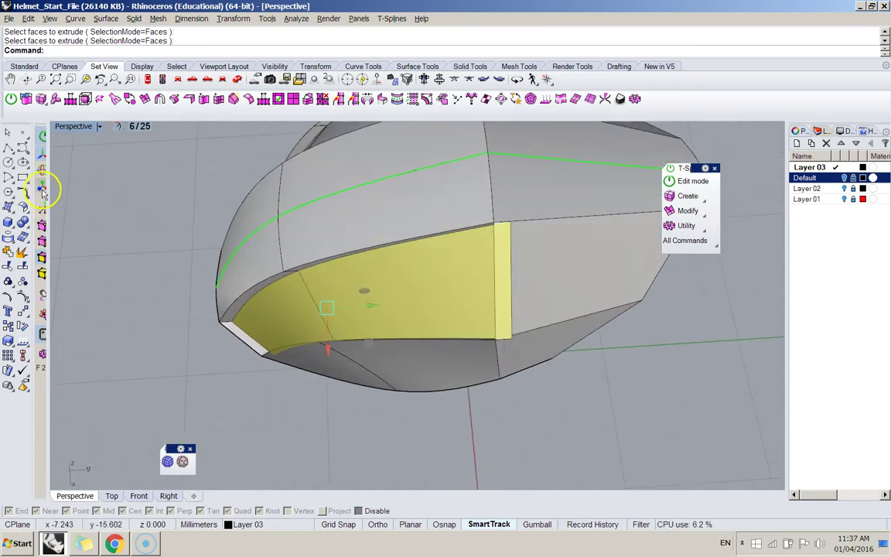
Move and rotate the two extruded faces with the manipulator to shape a recessed channel in the shell
drag(328, 360, 368, 309)
right_drag(368, 309, 417, 296)
click(42, 156)
shift+right_drag(293, 151, 282, 239)
drag(456, 298, 454, 300)
right_drag(454, 300, 424, 355)
right_drag(44, 177, 400, 300)
drag(400, 300, 409, 295)
right_drag(422, 298, 376, 263)
Adjust the recessed channel's front edge and rear end vertices with the manipulator, and compare the form in box and smooth display
click(43, 227)
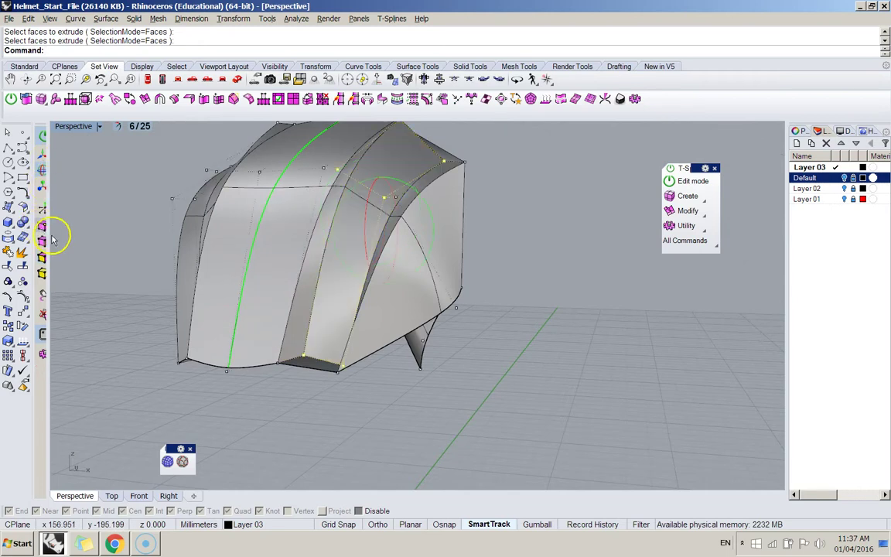
click(311, 377)
right_drag(313, 360, 380, 386)
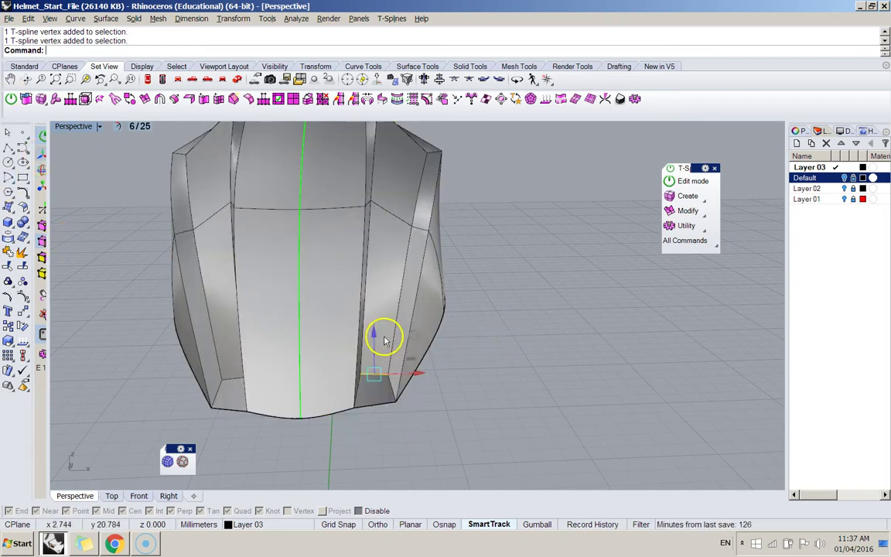
right_drag(378, 338, 431, 224)
right_drag(439, 285, 454, 163)
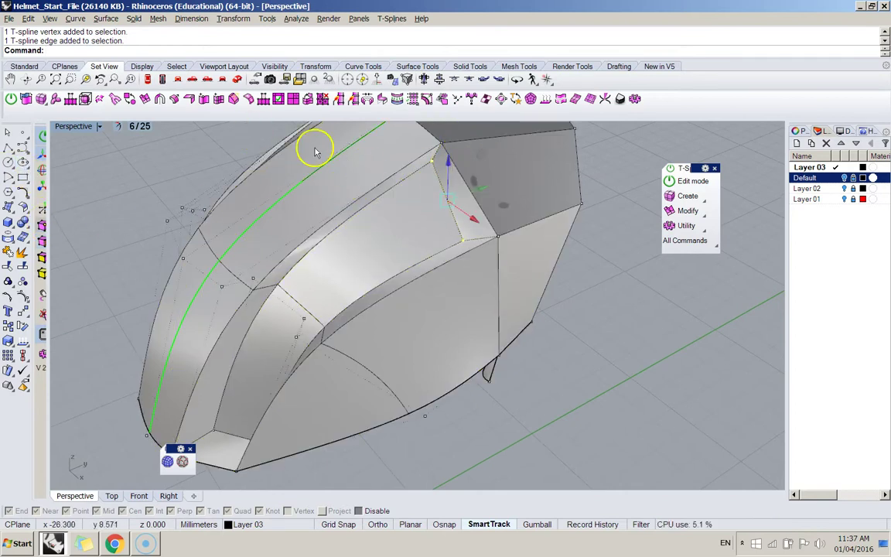
drag(463, 180, 472, 187)
right_drag(473, 187, 491, 223)
click(529, 184)
right_drag(478, 183, 356, 285)
key(b)
key(b)
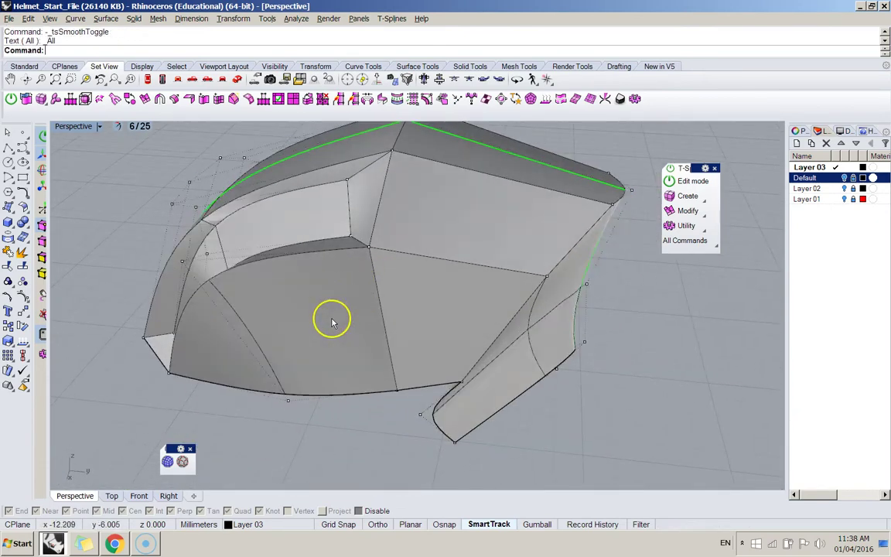
Insert two edge lines across the rear side panel, from the end of the channel to the rear rim
right_drag(322, 335, 395, 399)
right_drag(432, 429, 454, 328)
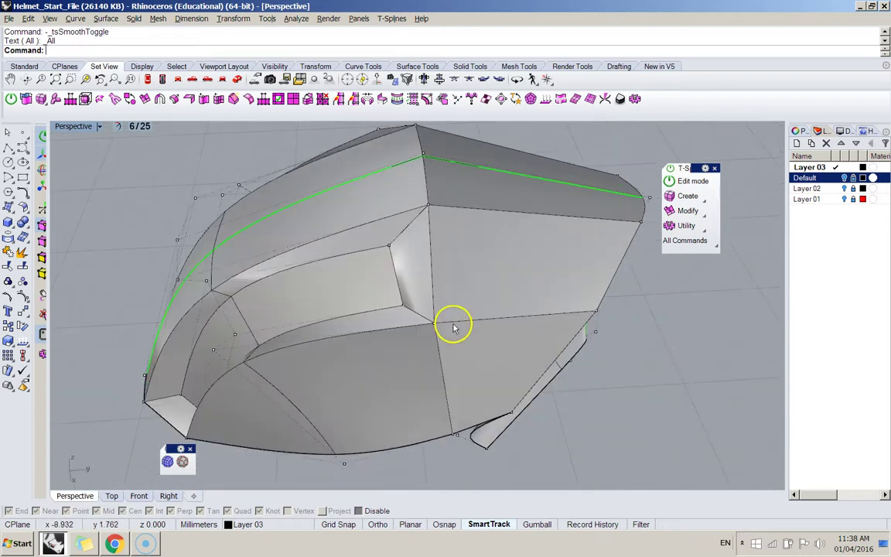
click(204, 98)
click(426, 244)
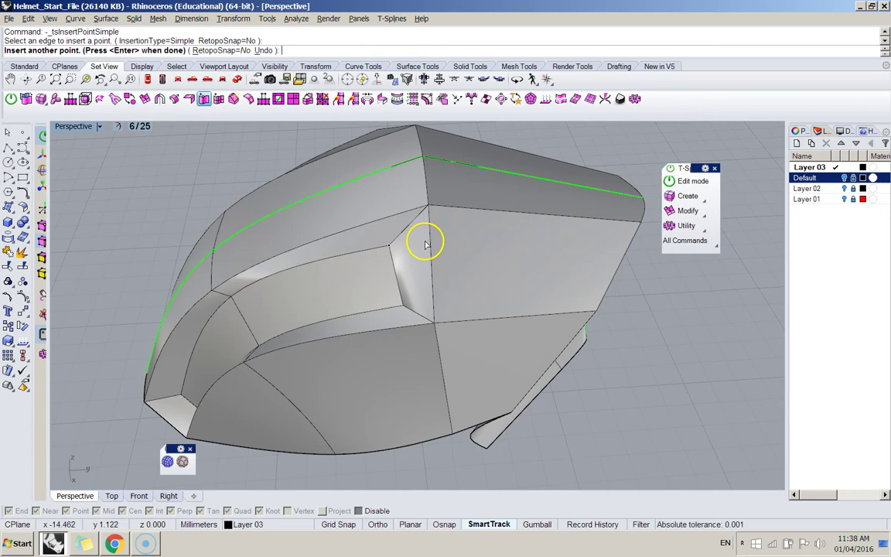
click(430, 241)
click(631, 249)
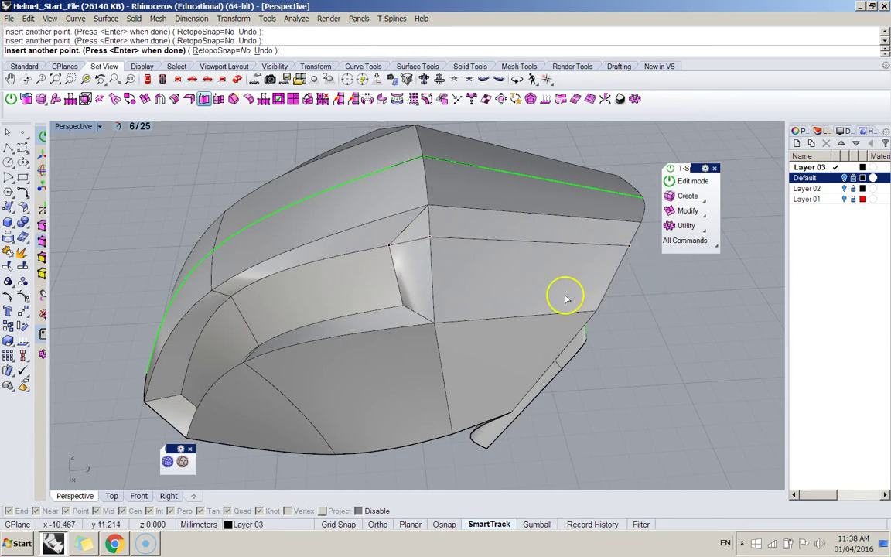
right_click(403, 298)
right_click(403, 308)
click(426, 303)
click(605, 299)
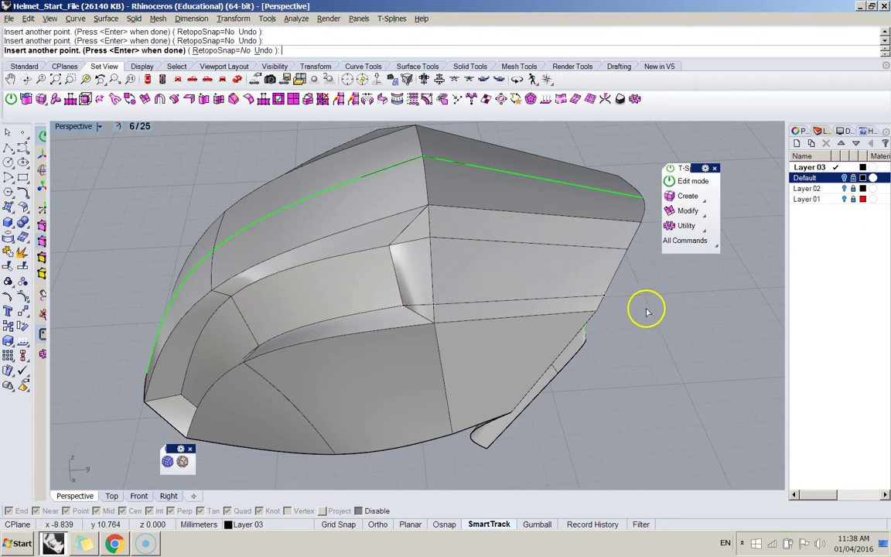
right_click(268, 240)
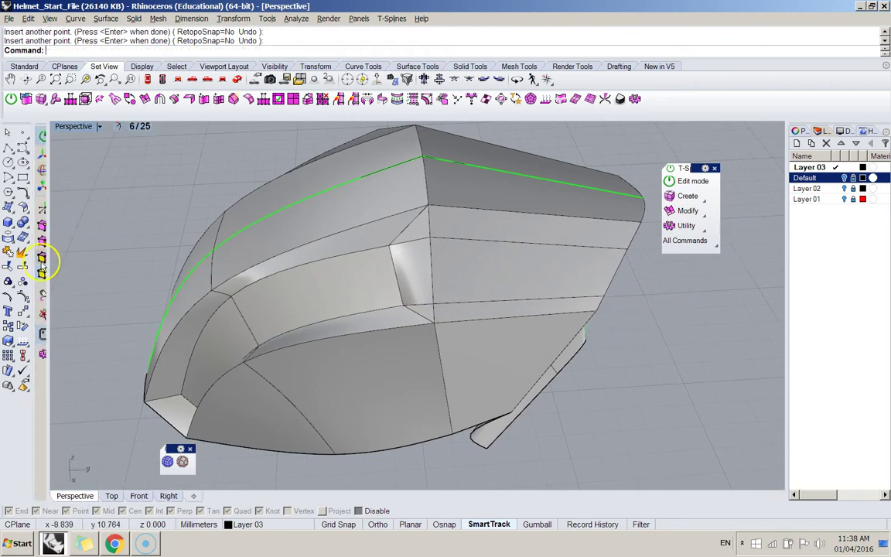
Delete the diagonal corner edges at the channel's rear end and compare the shell in box and smooth display
click(427, 325)
key(Delete)
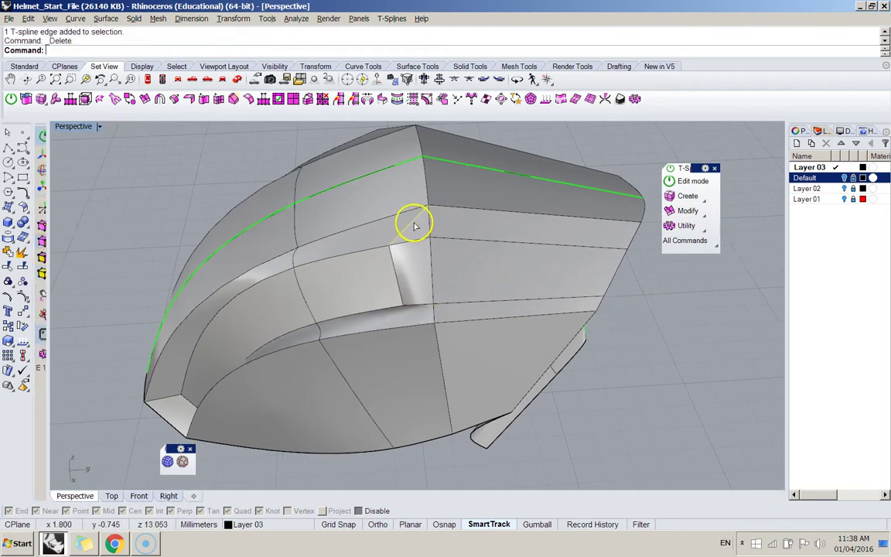
mouse_move(415, 226)
right_down()
mouse_move(475, 238)
mouse_move(412, 234)
right_up()
key(Tab)
key(Tab)
key(Tab)
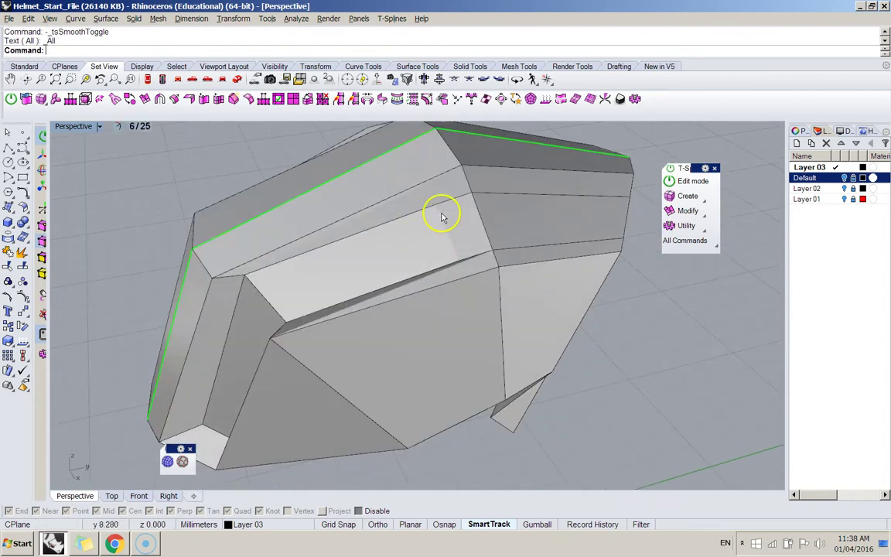
key(Tab)
key(Tab)
Insert a short edge from the channel's upper rear corner toward the line above it and check the result in smooth display
right_drag(471, 219, 366, 252)
click(480, 198)
click(204, 99)
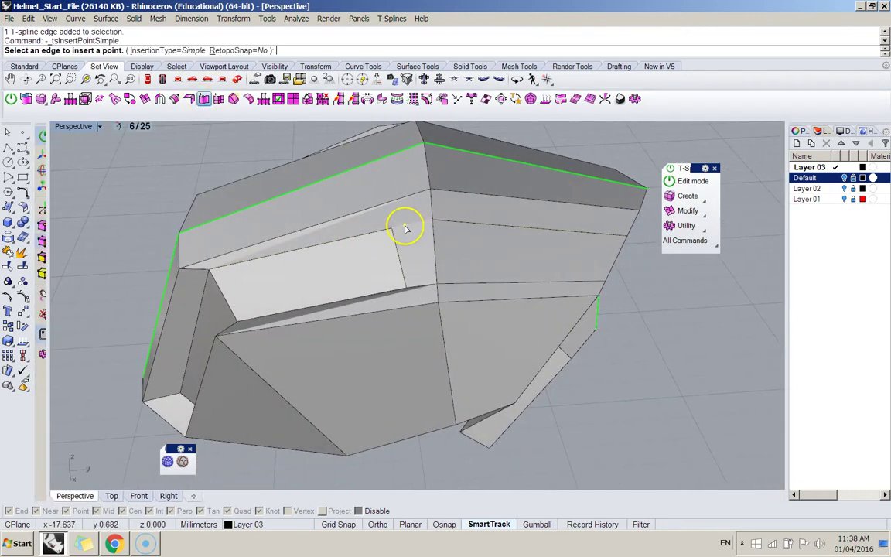
click(392, 228)
click(381, 205)
right_click(339, 220)
right_drag(360, 238, 417, 242)
key(Tab)
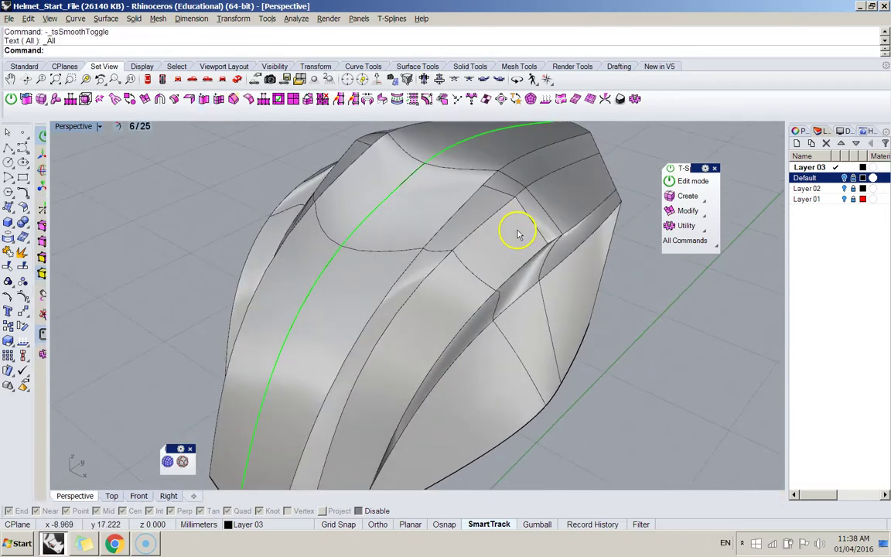
right_drag(512, 234, 446, 260)
Undo the channel edits back to the smooth shell before its side faces were extruded
key(ctrl+z)
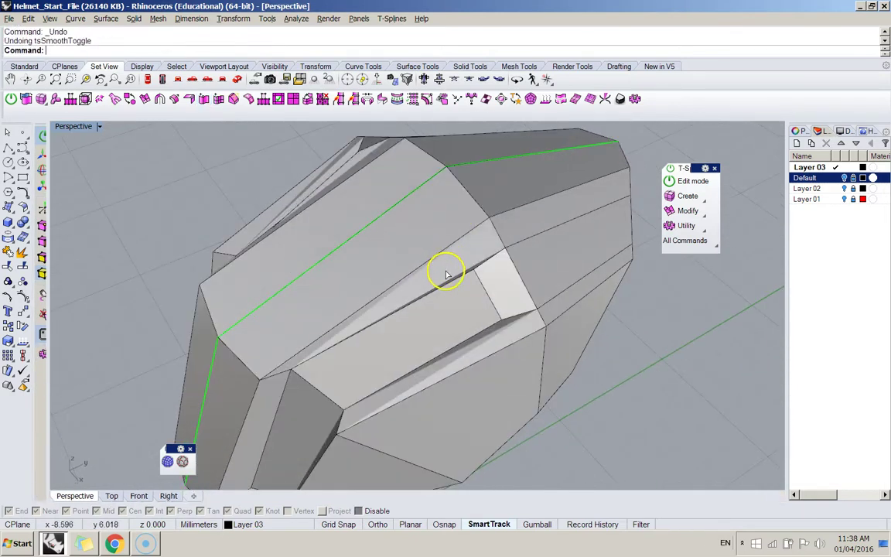
key(ctrl+z)
key(ctrl+z)
key(ctrl+z)
key(ctrl+z)
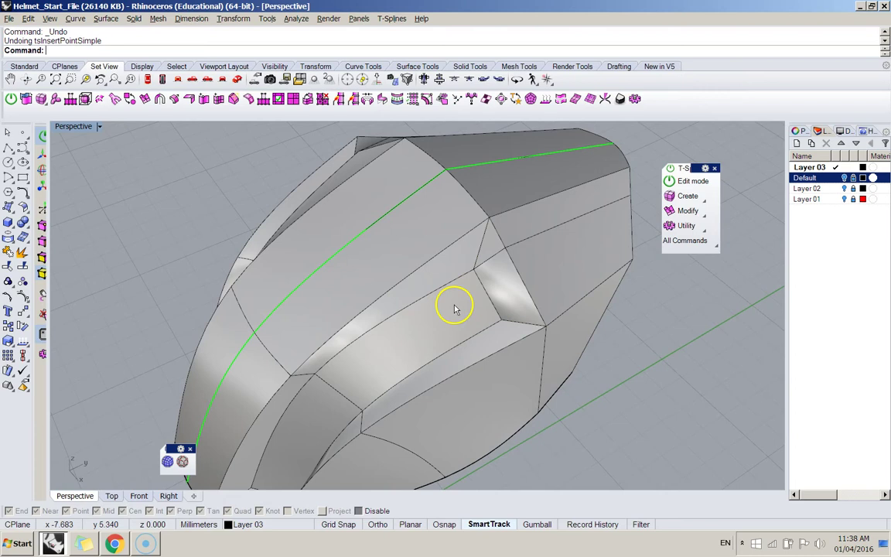
key(ctrl+z)
key(ctrl+z)
key(ctrl+z)
key(ctrl+z)
key(ctrl+z)
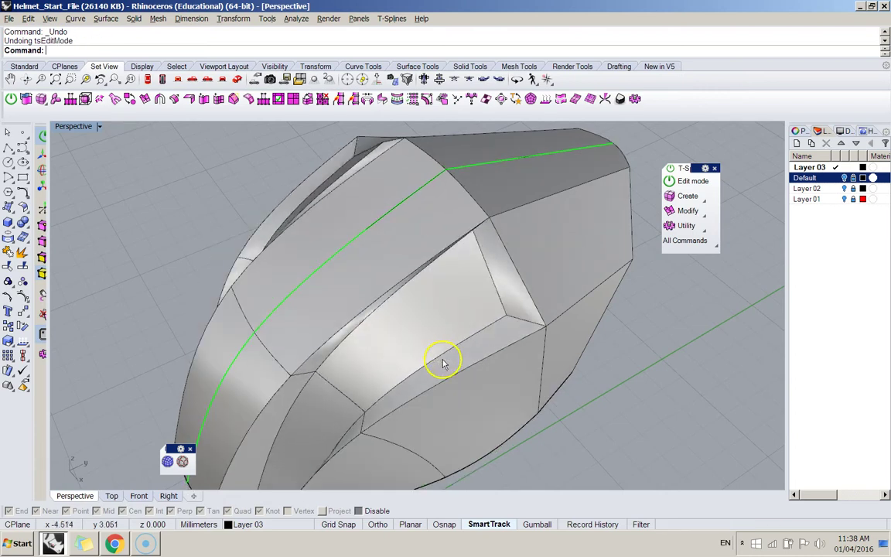
key(ctrl+z)
key(ctrl+z)
key(ctrl+z)
key(ctrl+z)
key(ctrl+z)
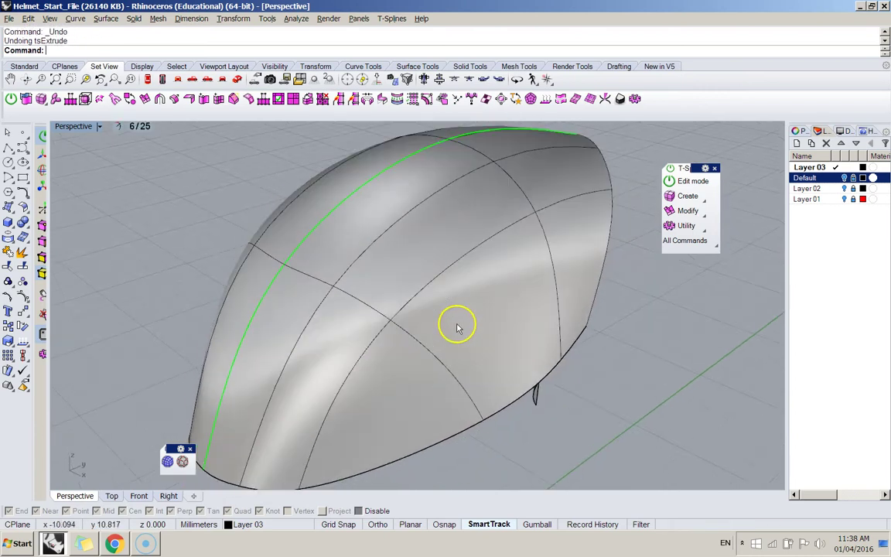
Extrude the middle face of the side strip inward with the manipulator and scale it down to form a recess
click(460, 241)
right_drag(529, 251, 358, 294)
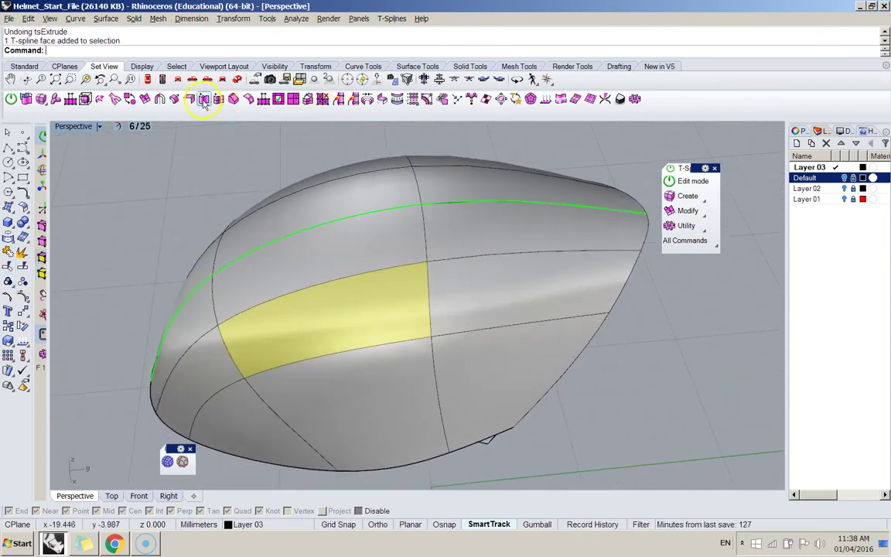
right_drag(193, 232, 377, 177)
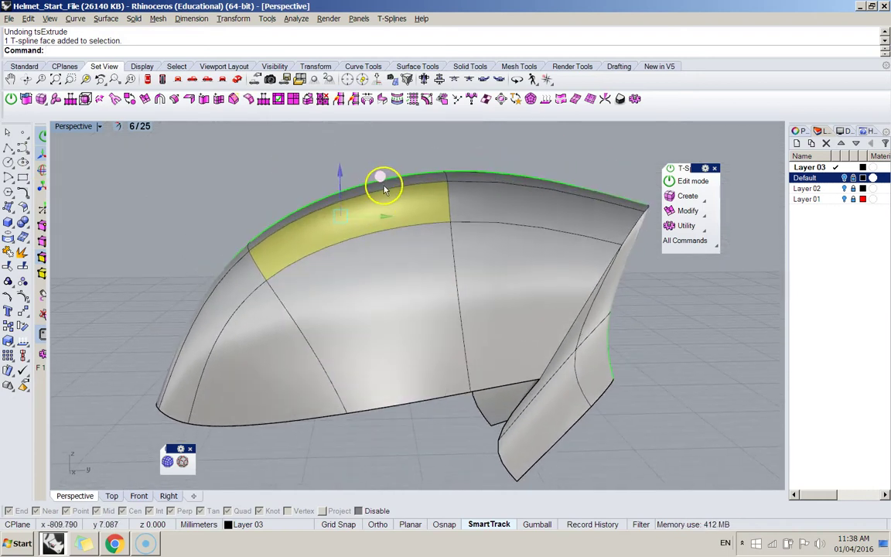
alt+drag(383, 185, 397, 214)
right_drag(418, 229, 458, 267)
click(42, 187)
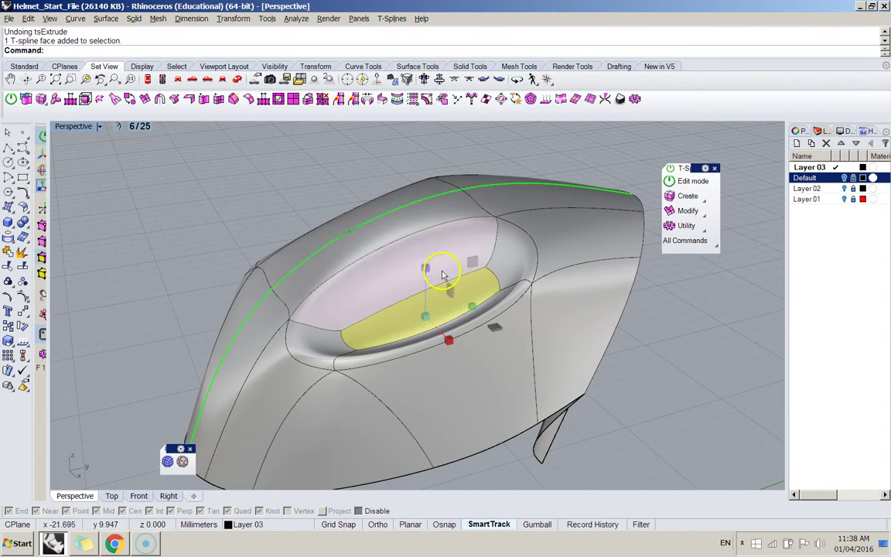
drag(473, 306, 454, 312)
Delete the inner face of the recess to open a vent through the shell
click(11, 146)
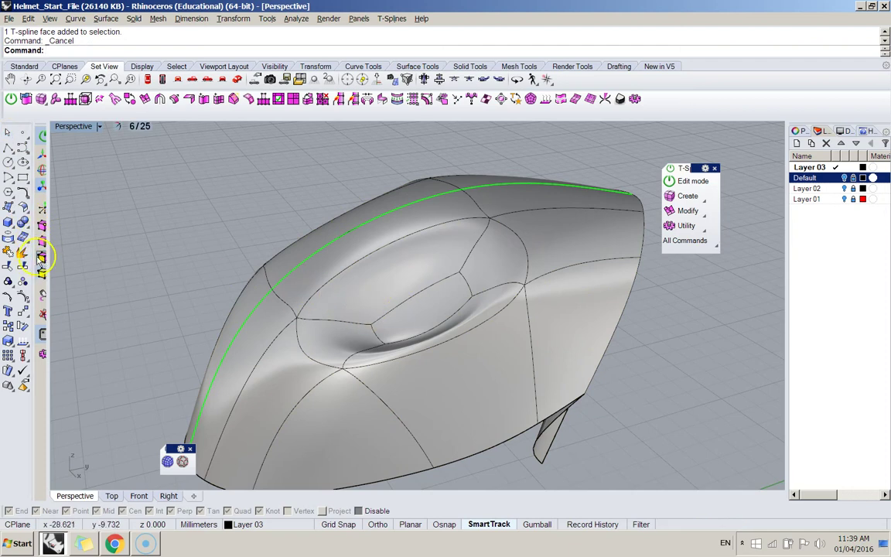
click(422, 294)
key(Delete)
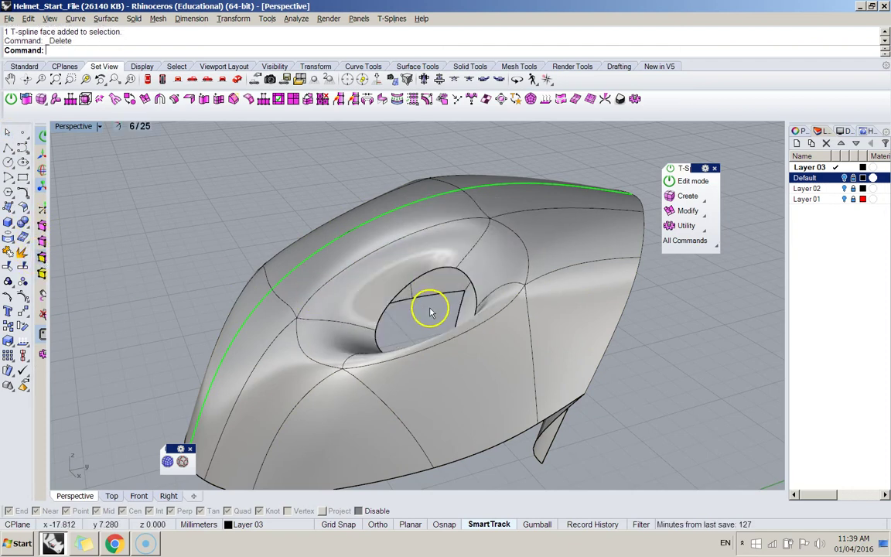
Try deleting part of the surface around the vent opening, check the form, and undo the deletion
right_drag(431, 312, 480, 294)
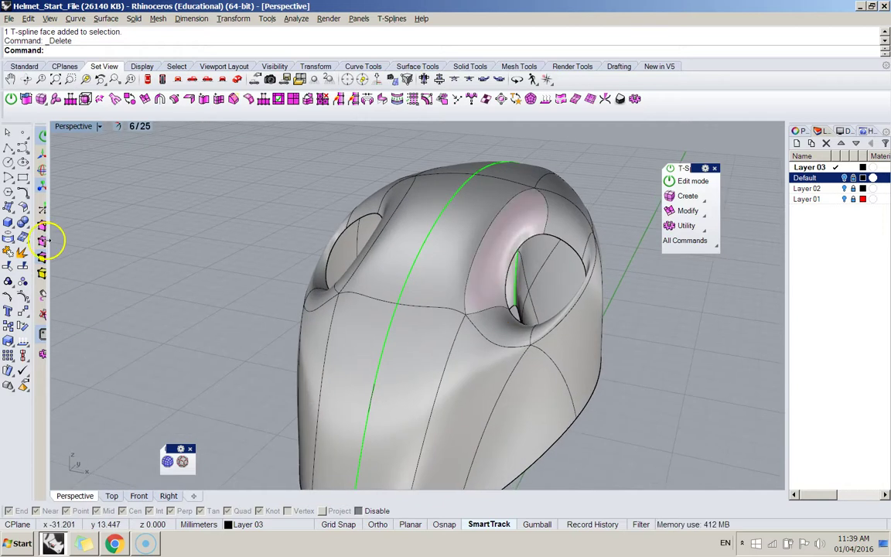
double_click(564, 242)
right_drag(565, 243, 417, 245)
click(144, 223)
click(360, 261)
key(Delete)
key(Tab)
right_drag(351, 294, 363, 263)
key(ctrl+z)
key(Escape)
Delete the wall face at the front end of the vent recess
right_drag(196, 175, 458, 276)
right_drag(376, 318, 309, 281)
right_drag(474, 375, 408, 308)
click(425, 301)
key(Delete)
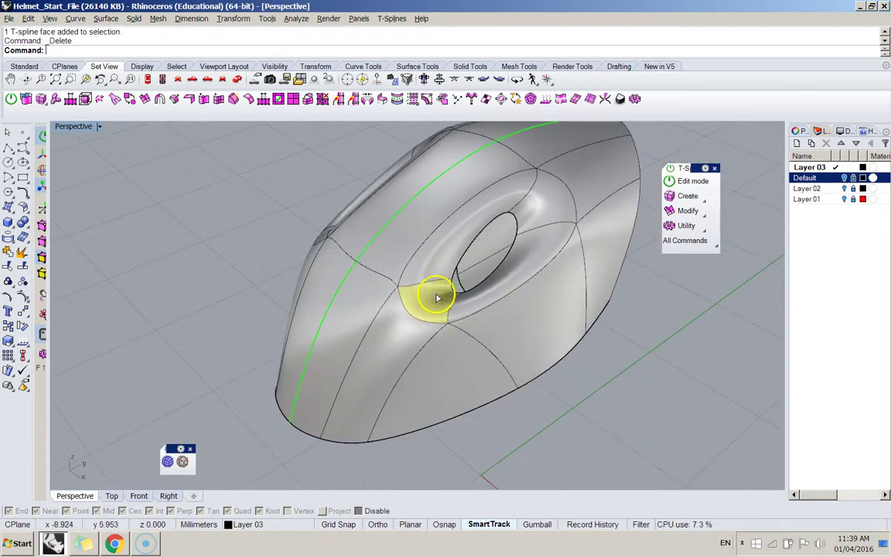
Insert an edge line around the lower shell, from the front centre line along the side to the rear rim
right_drag(391, 352, 332, 301)
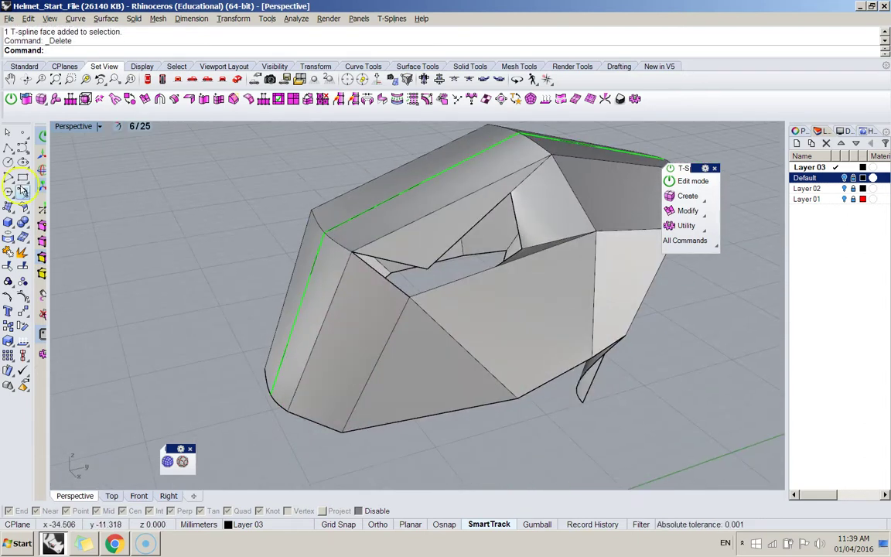
click(203, 99)
click(303, 302)
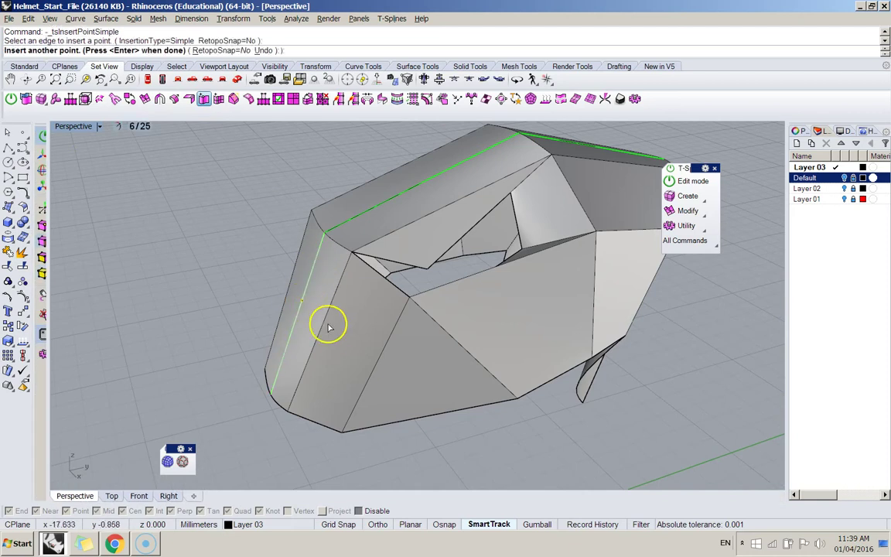
click(326, 322)
click(385, 344)
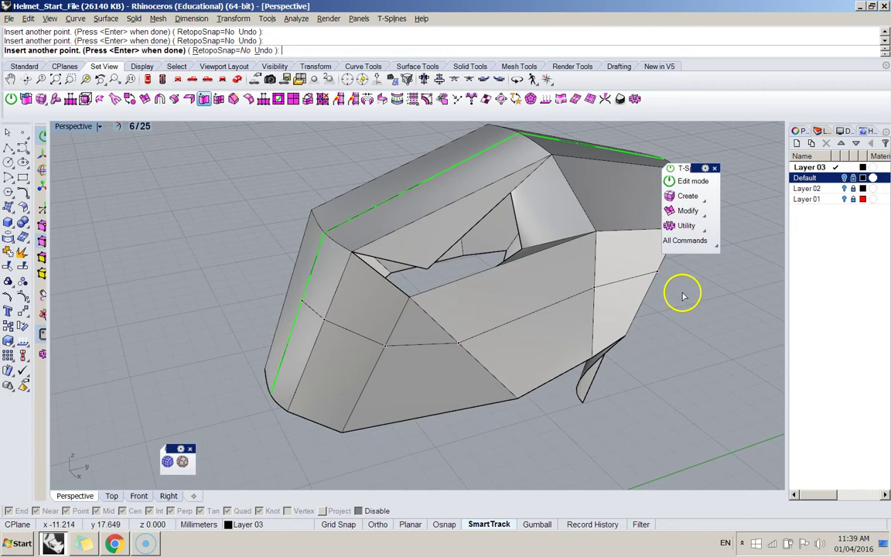
key(Return)
Delete the upper front face directly ahead of the vent to lengthen the opening
right_drag(683, 296, 360, 317)
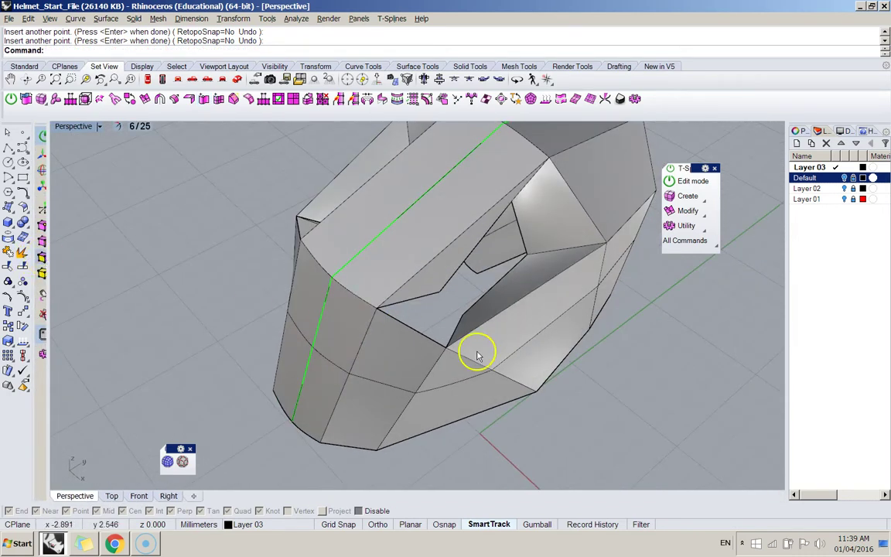
click(419, 338)
key(Delete)
Extrude the free front edge of the vent's upper wall forward and down with the translate manipulator
right_drag(418, 350, 432, 308)
click(387, 284)
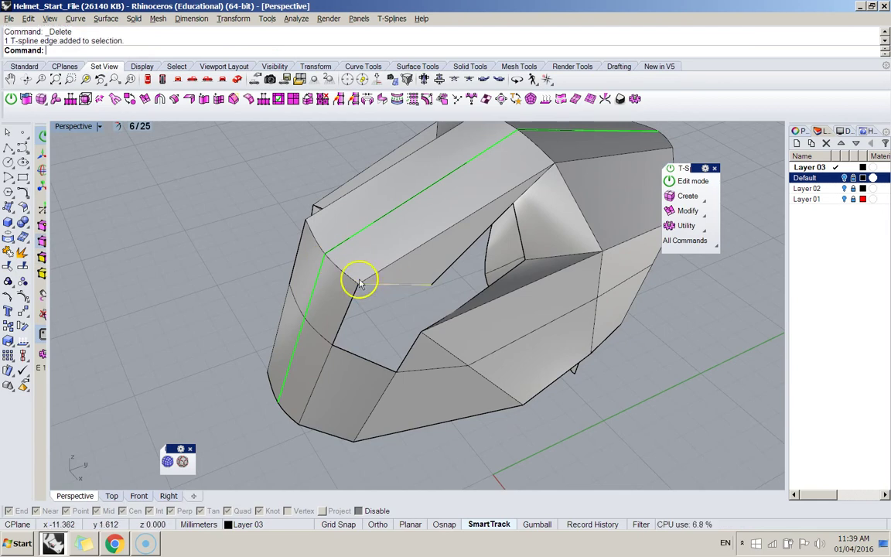
click(41, 154)
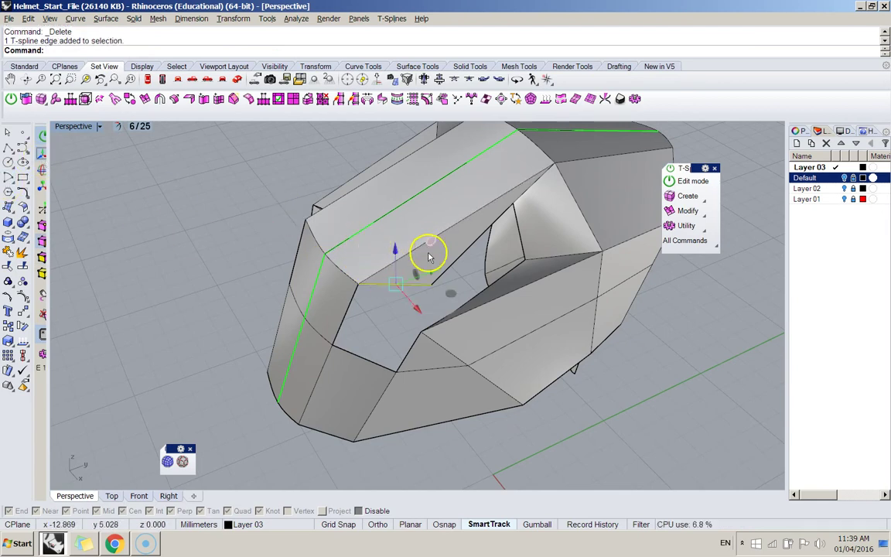
drag(430, 258, 418, 301)
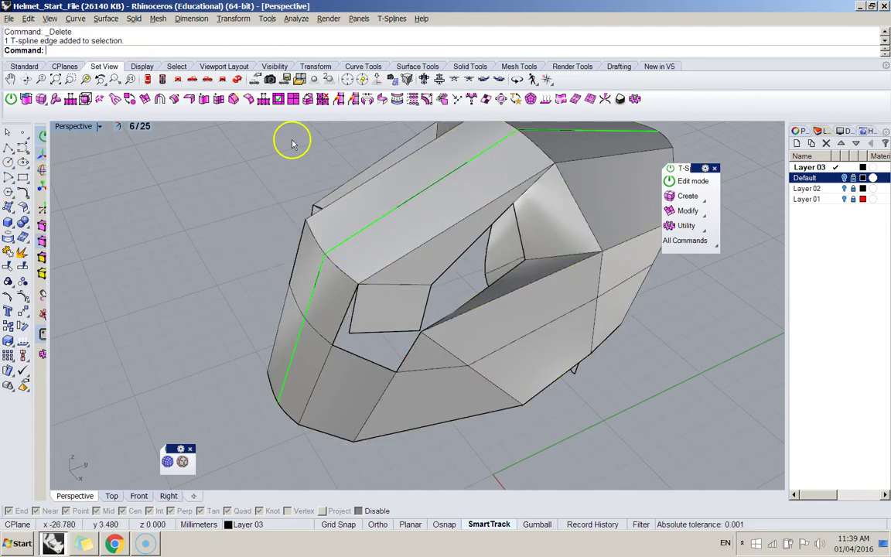
Weld the outer corner of the extruded wall to the opening's adjacent front corner
click(339, 99)
click(350, 335)
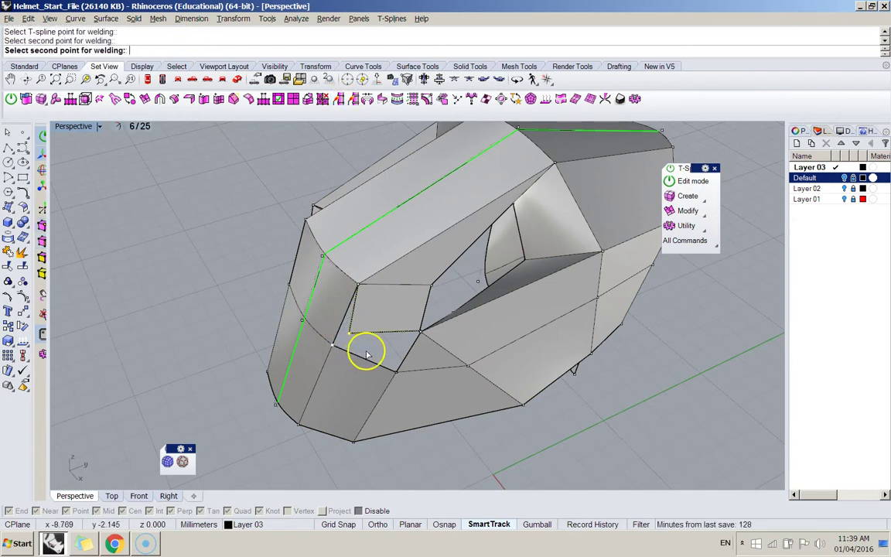
click(369, 350)
right_drag(372, 350, 462, 300)
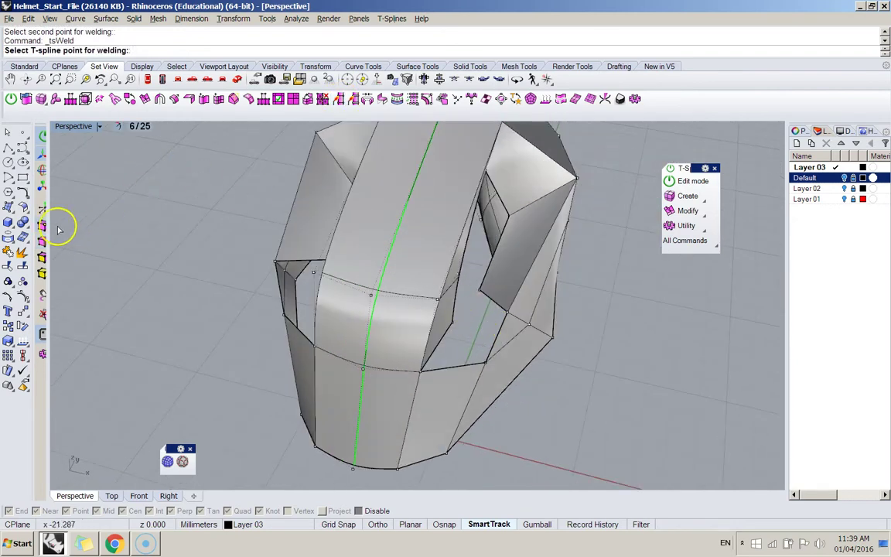
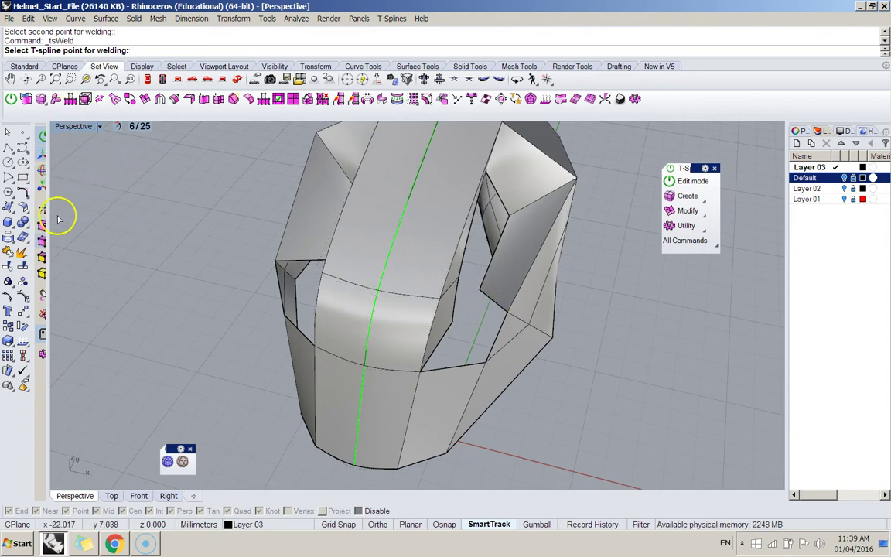
key(Escape)
Extrude the free front edge of the vent's outer lower wall forward toward the opening's front end
click(488, 313)
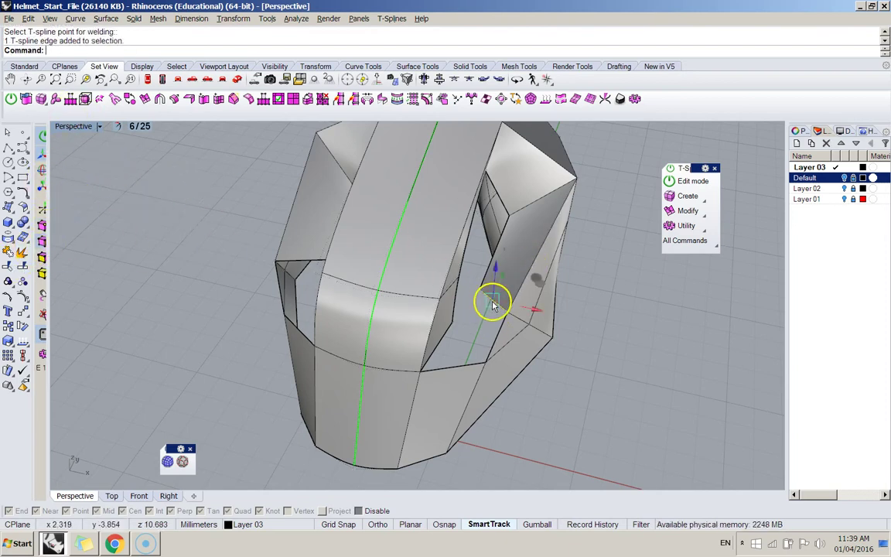
right_drag(489, 313, 555, 239)
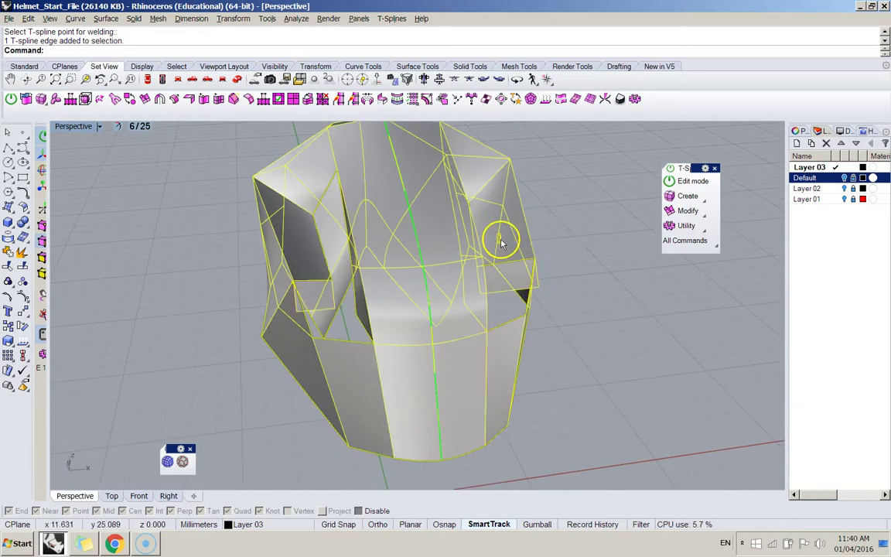
right_drag(536, 279, 371, 389)
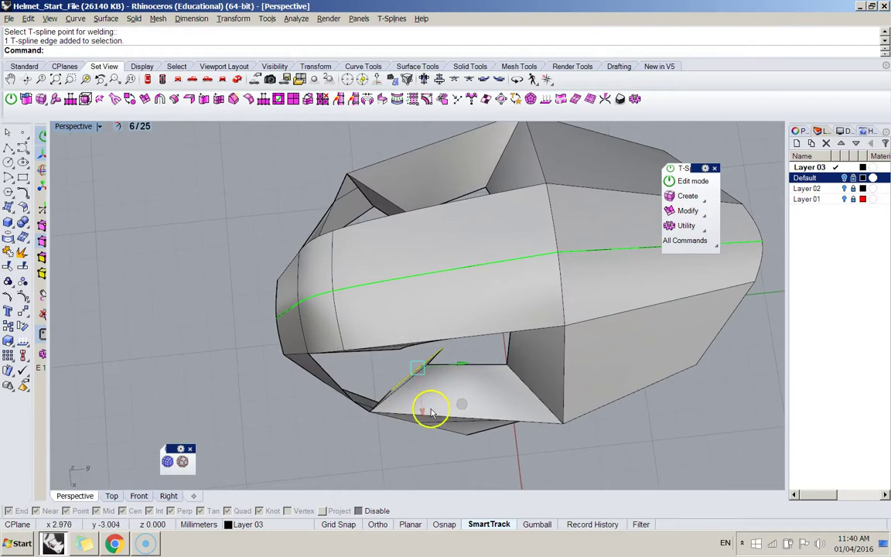
right_drag(442, 357, 505, 349)
scroll(495, 310, up, 10)
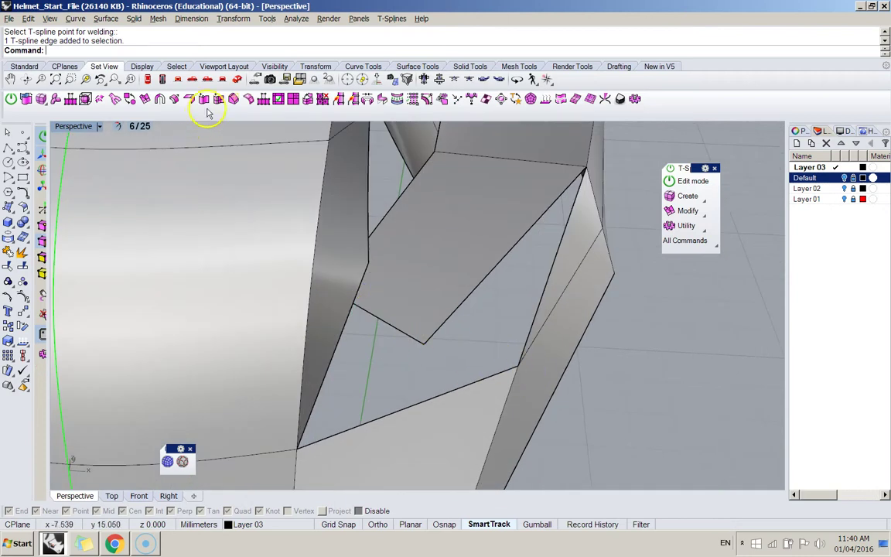
Weld the outer corner of the extruded lower wall to the opening's adjacent front corner
click(338, 99)
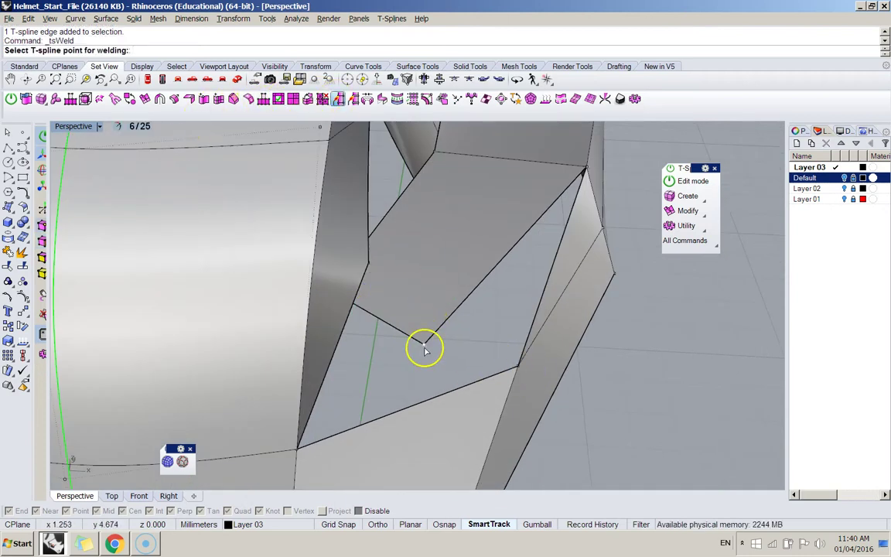
click(425, 350)
click(519, 368)
scroll(496, 329, down, 3)
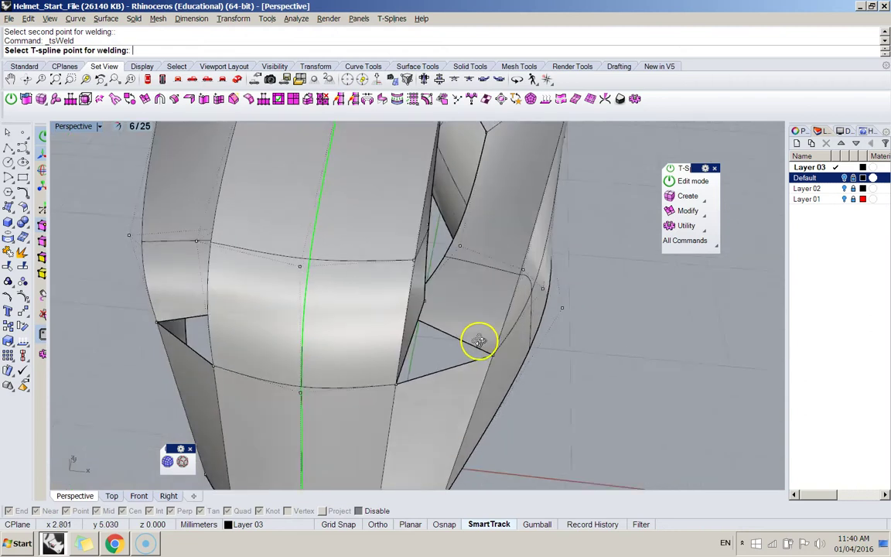
Try to weld the inner front corners of the upper and lower vent walls together
right_drag(471, 342, 191, 240)
click(394, 329)
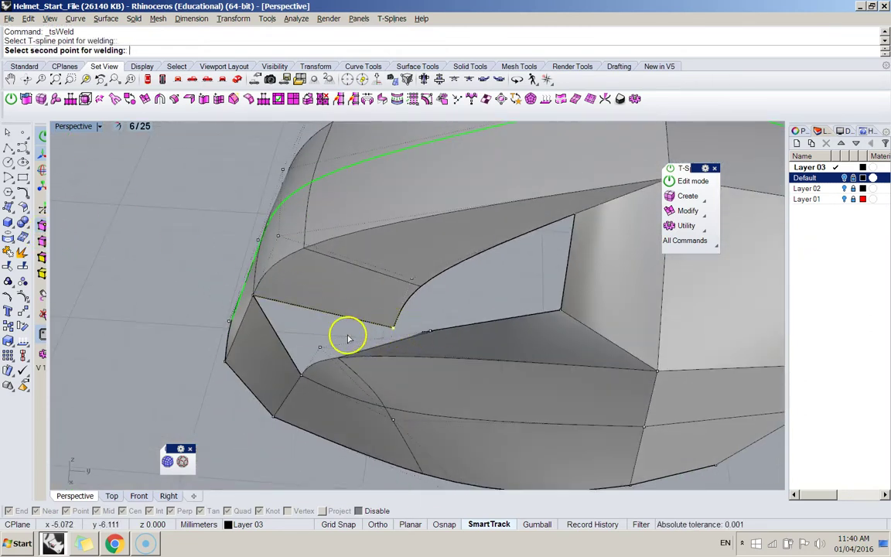
right_drag(349, 336, 57, 207)
right_drag(409, 338, 57, 282)
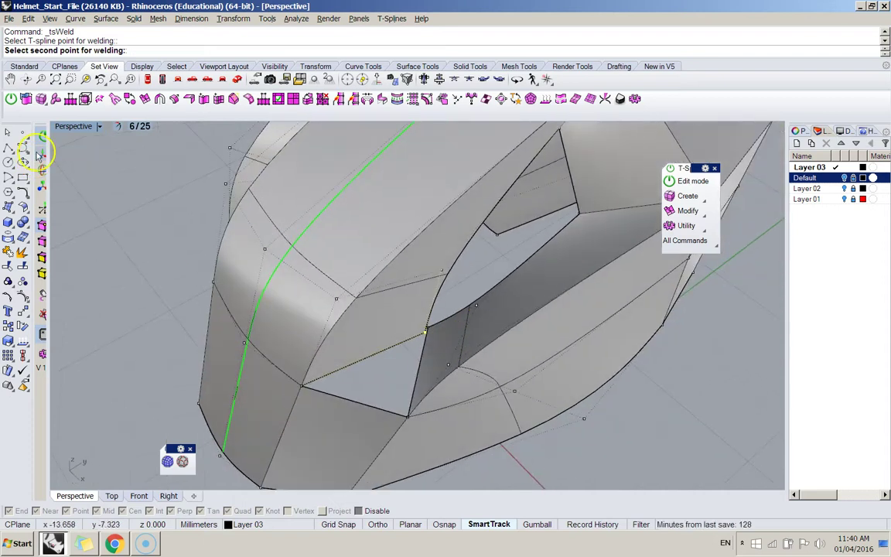
scroll(450, 314, down, 8)
right_drag(460, 300, 8, 161)
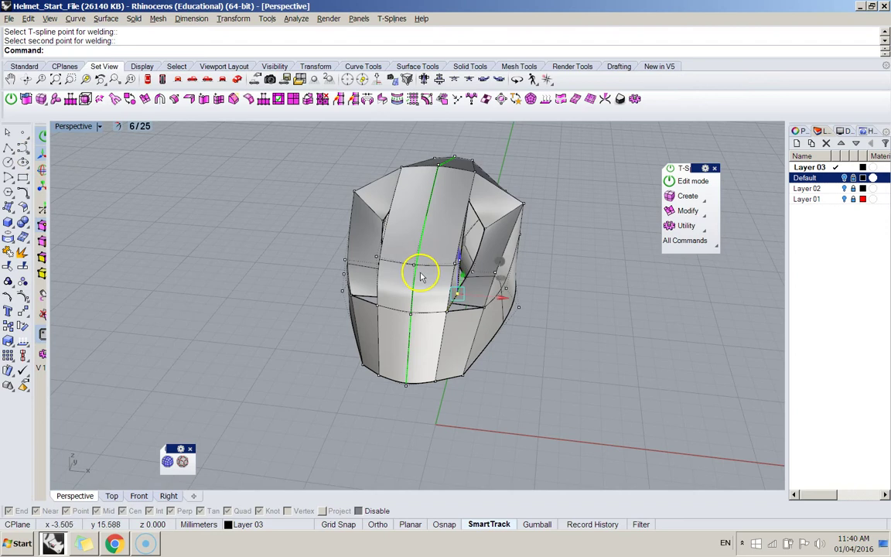
scroll(495, 301, up, 3)
scroll(469, 318, down, 5)
scroll(459, 303, up, 9)
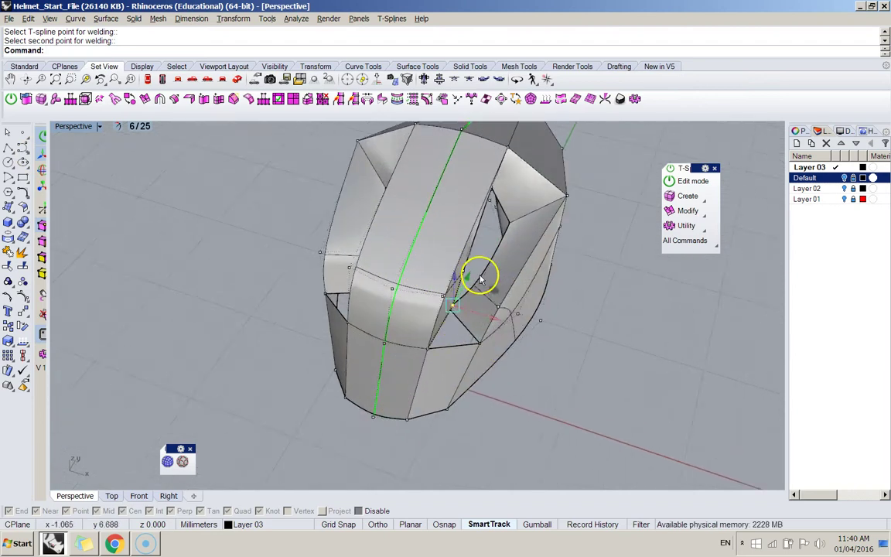
click(477, 304)
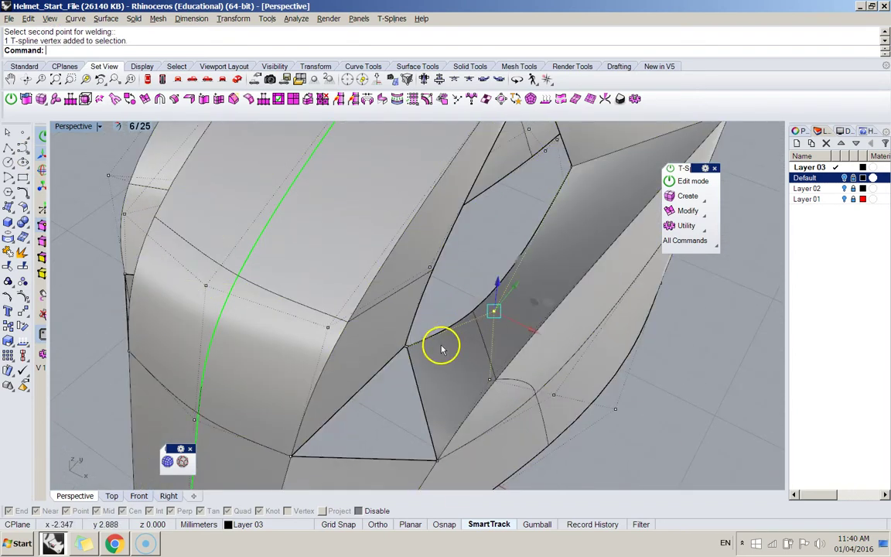
scroll(437, 365, down, 8)
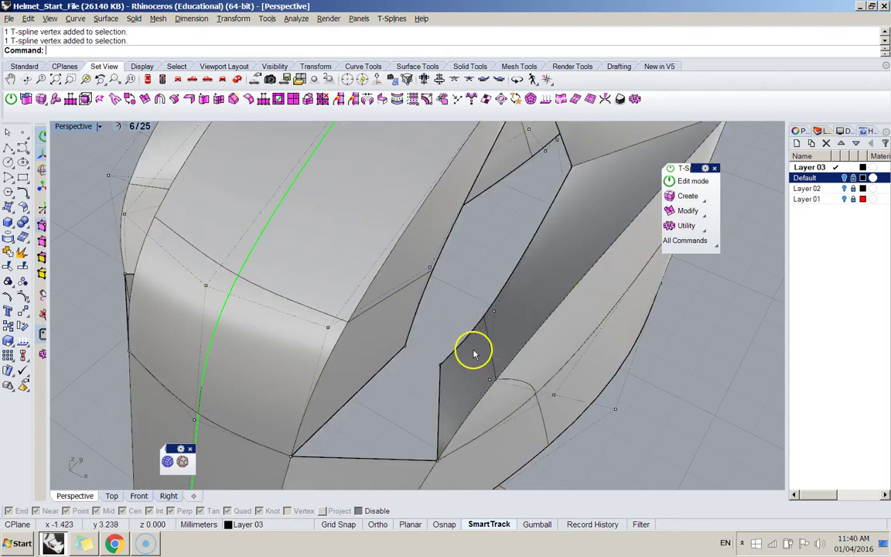
Append a four-sided face between the front corners of both vent walls and the opening's front edge
right_drag(407, 295, 424, 338)
scroll(423, 335, up, 8)
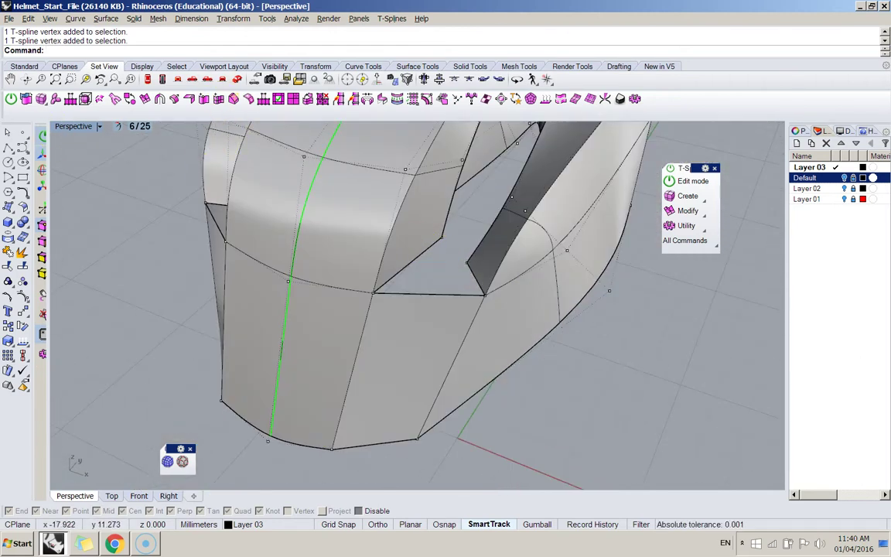
click(69, 100)
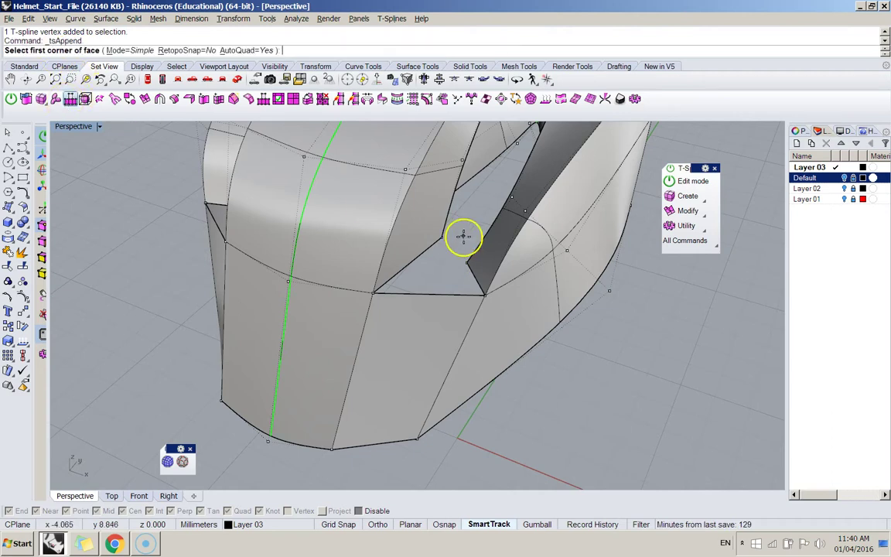
click(446, 238)
click(465, 263)
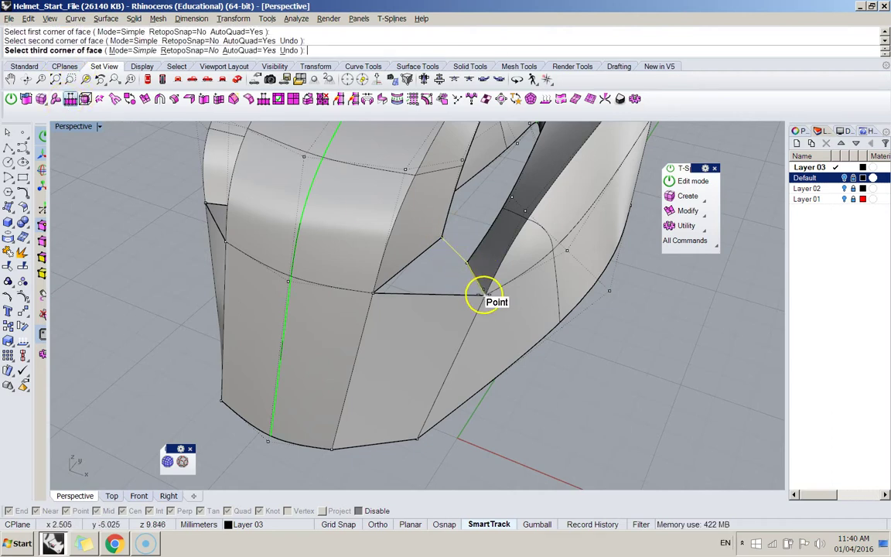
click(484, 294)
click(373, 293)
right_click(435, 255)
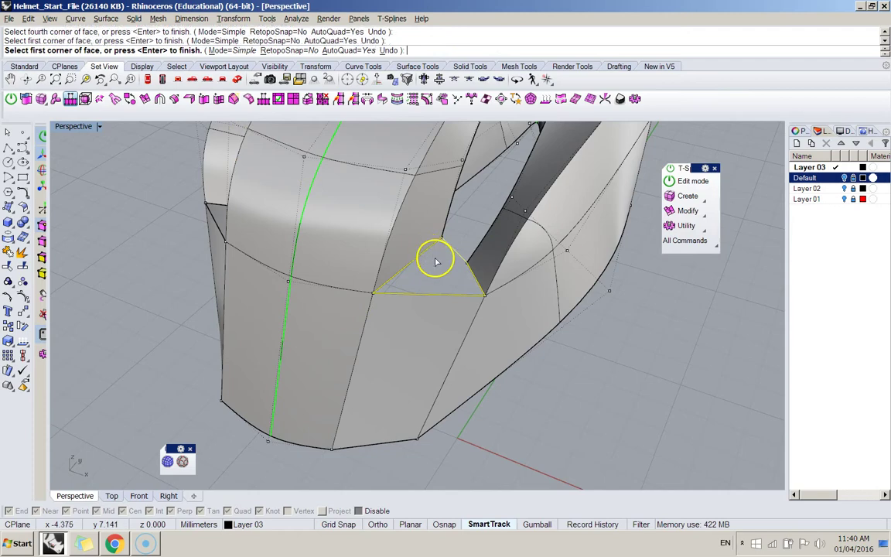
Turn T-spline edit mode back on and examine the smoothed surface around the vent's closed front end
right_drag(435, 262, 385, 282)
scroll(370, 271, down, 5)
scroll(384, 260, down, 7)
scroll(386, 251, up, 9)
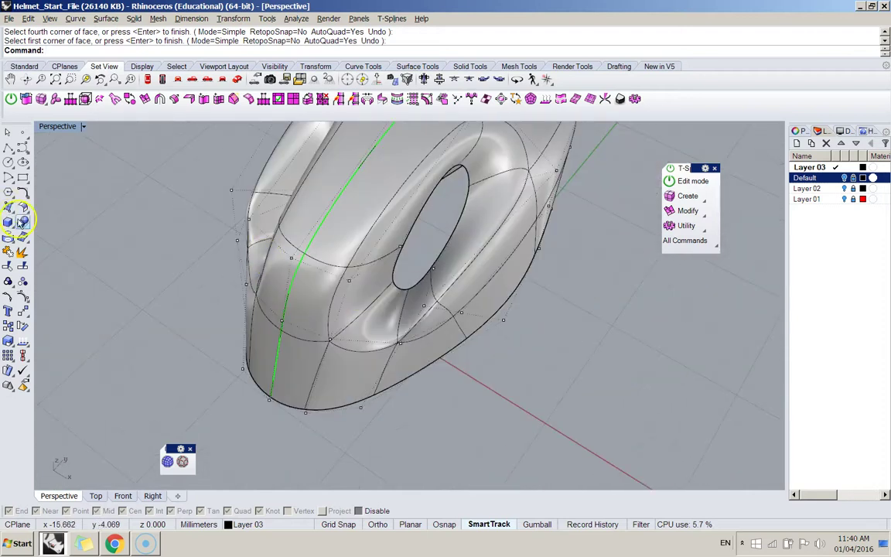
click(11, 99)
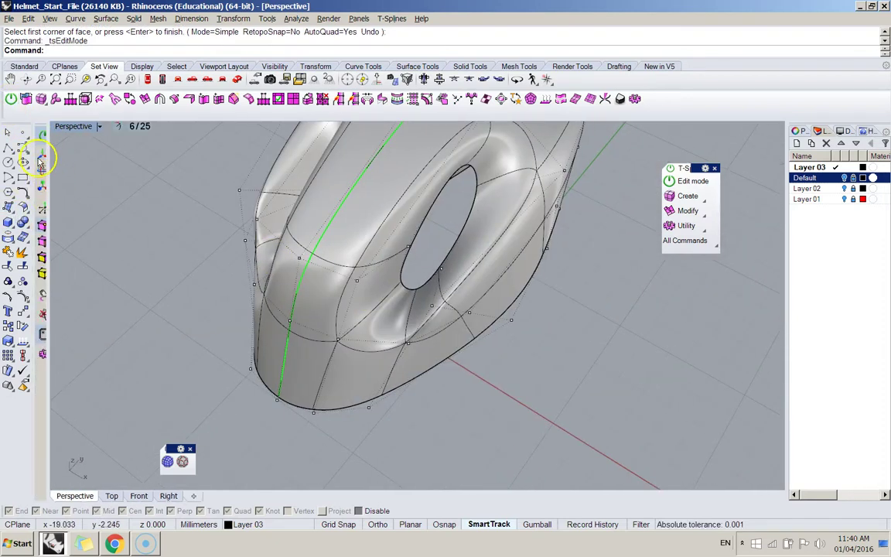
right_drag(166, 219, 433, 309)
click(446, 335)
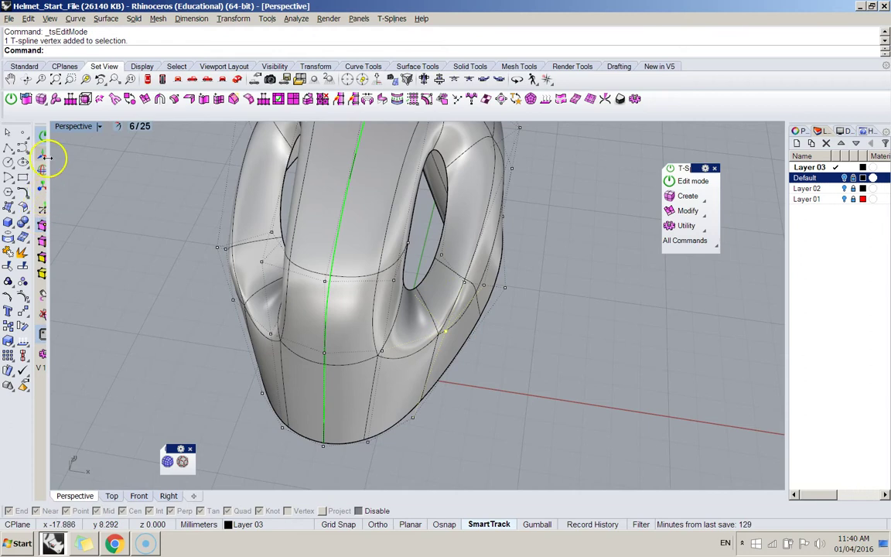
right_drag(493, 343, 501, 318)
right_drag(417, 292, 478, 315)
click(496, 357)
scroll(495, 357, down, 4)
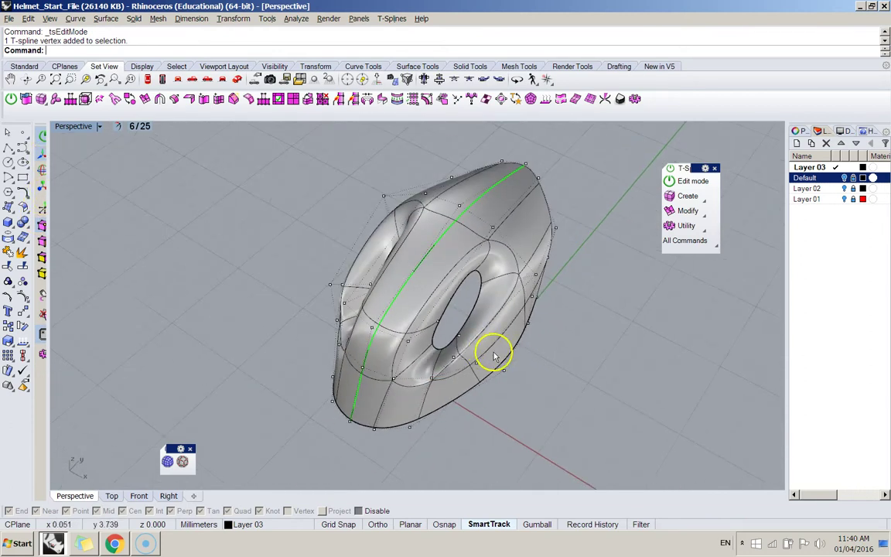
scroll(496, 357, up, 8)
right_drag(412, 365, 411, 293)
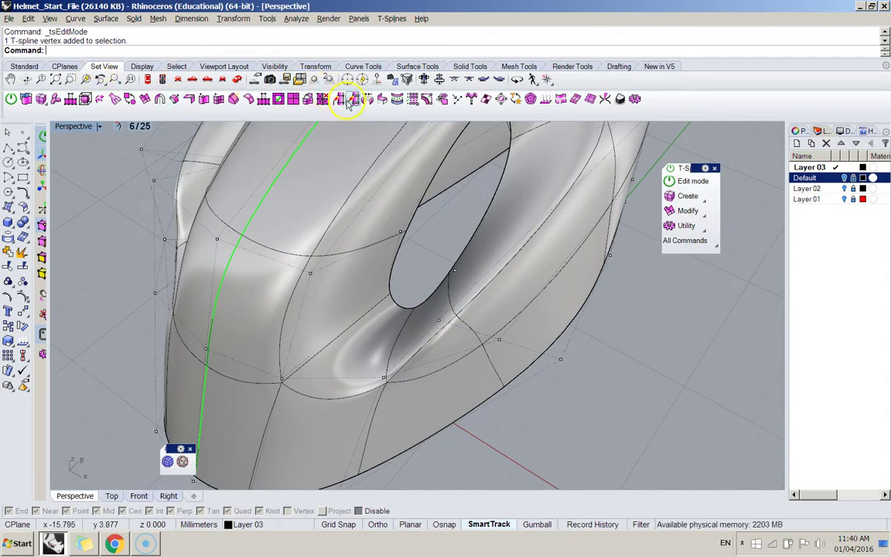
Turn on object snaps and insert a closed loop of points around the vent's inner walls, midway between outer rim and opening
click(205, 98)
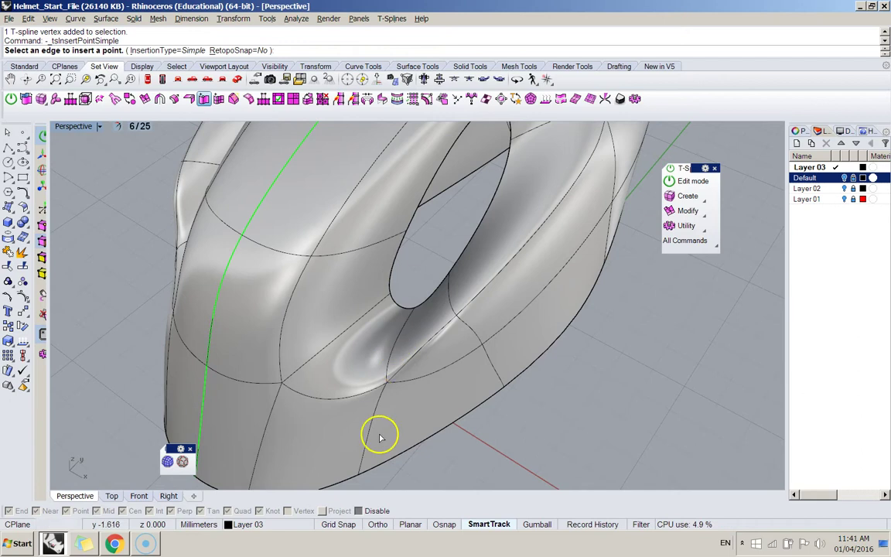
click(432, 526)
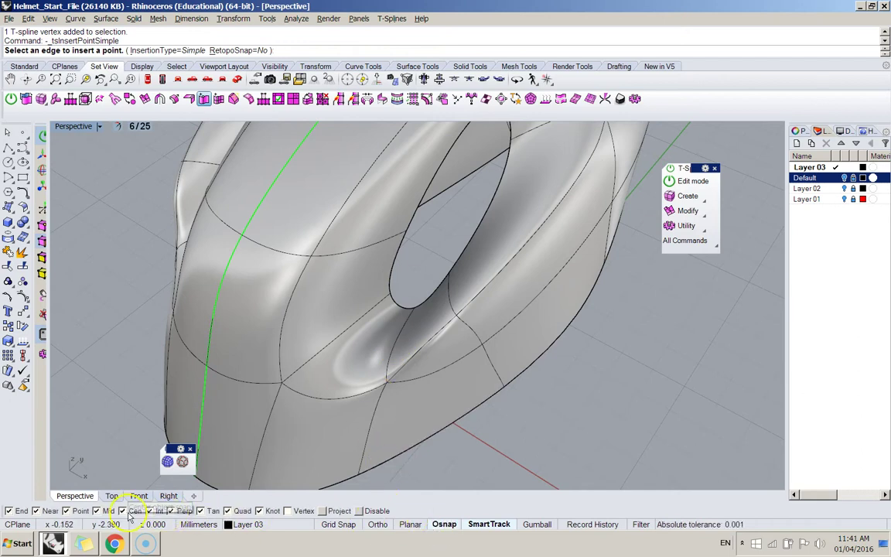
click(394, 340)
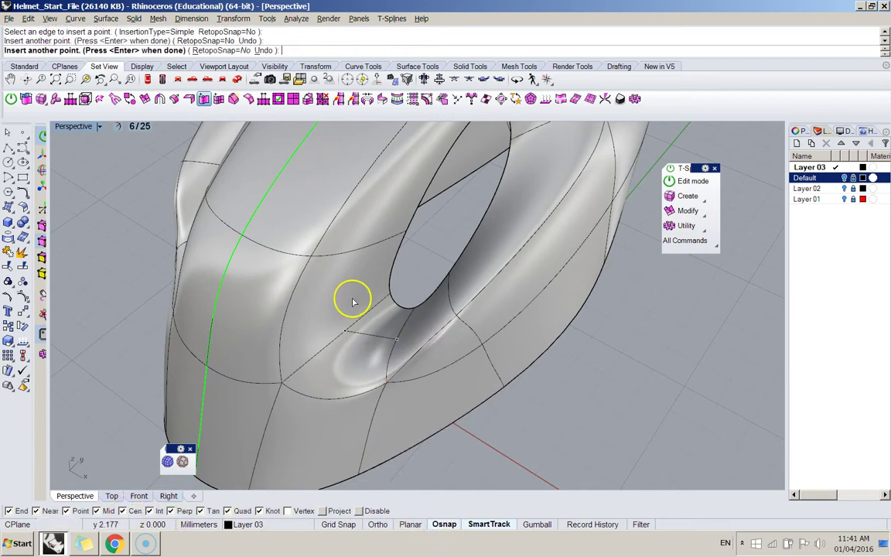
click(360, 248)
right_drag(408, 200, 379, 236)
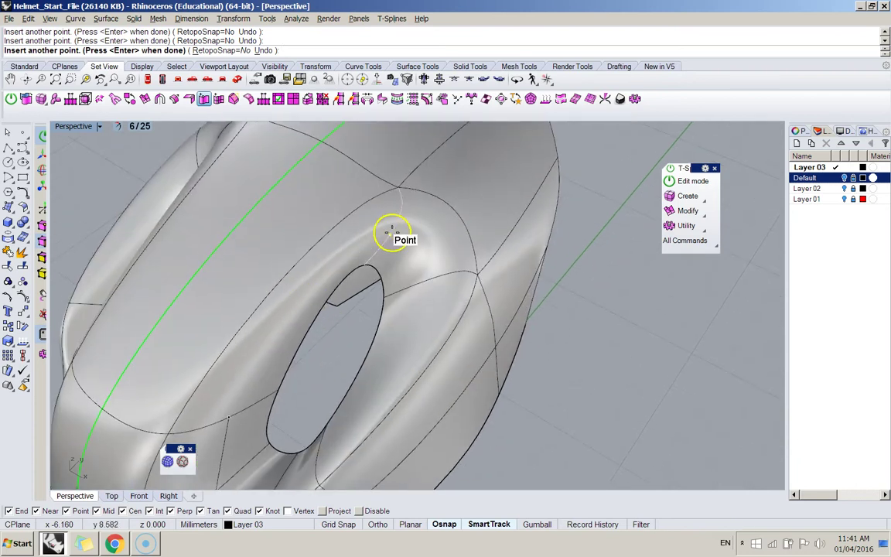
click(392, 230)
right_drag(403, 324, 504, 285)
click(492, 296)
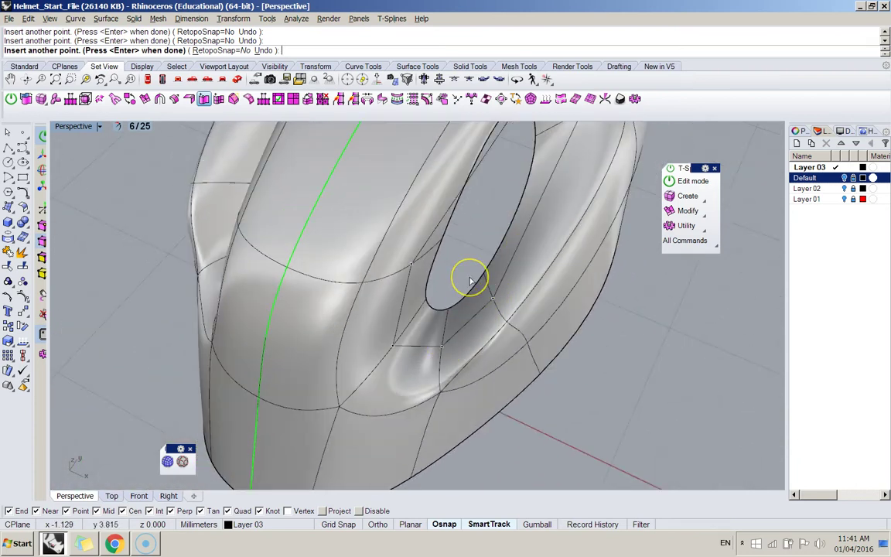
key(Return)
Delete the inner face of the vent's rear wall and switch the shell to box display
right_drag(469, 280, 387, 298)
mouse_move(43, 241)
right_down()
mouse_move(404, 240)
mouse_move(484, 303)
mouse_move(56, 232)
right_up()
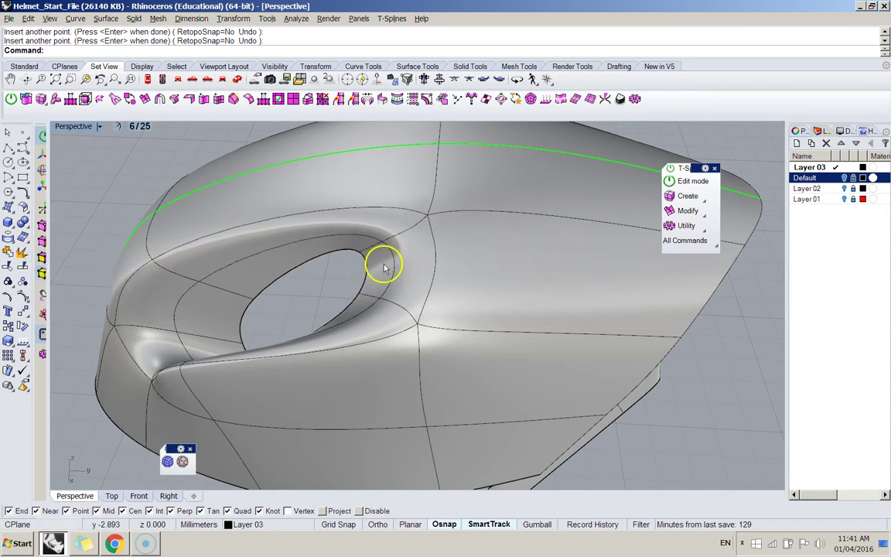
click(377, 273)
click(45, 262)
right_drag(342, 277, 404, 271)
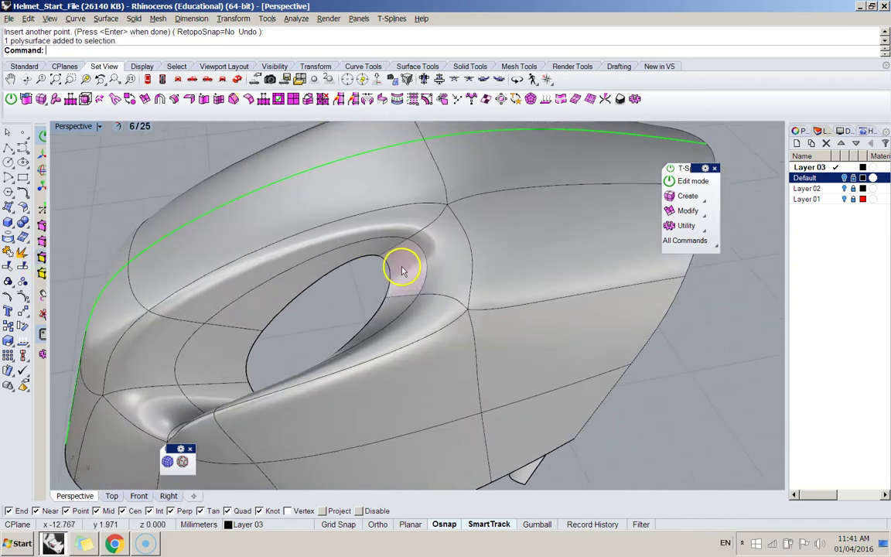
click(406, 271)
key(Delete)
key(Tab)
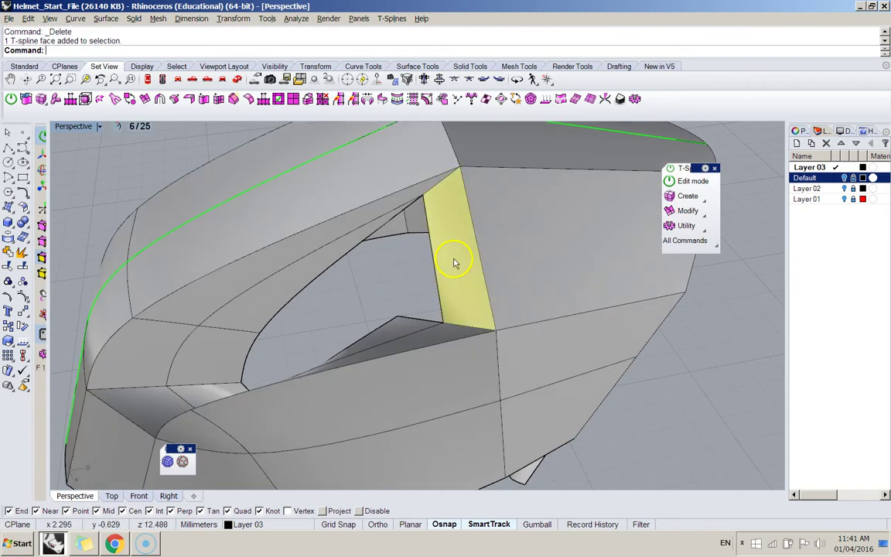
Preview the smooth surface with the last face deletion undone, then return to box display and restore the deletion
right_drag(515, 263, 213, 220)
key(ctrl+z)
key(Tab)
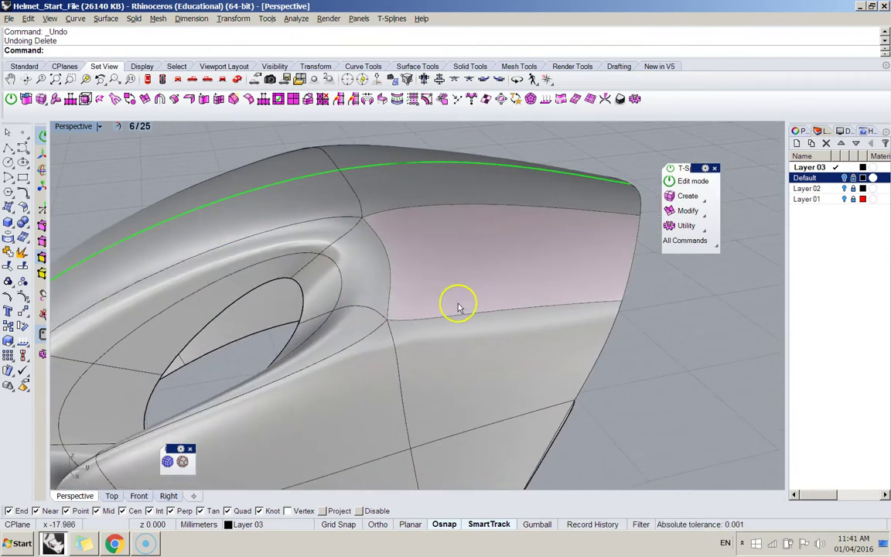
key(Tab)
key(ctrl+y)
right_drag(360, 278, 266, 246)
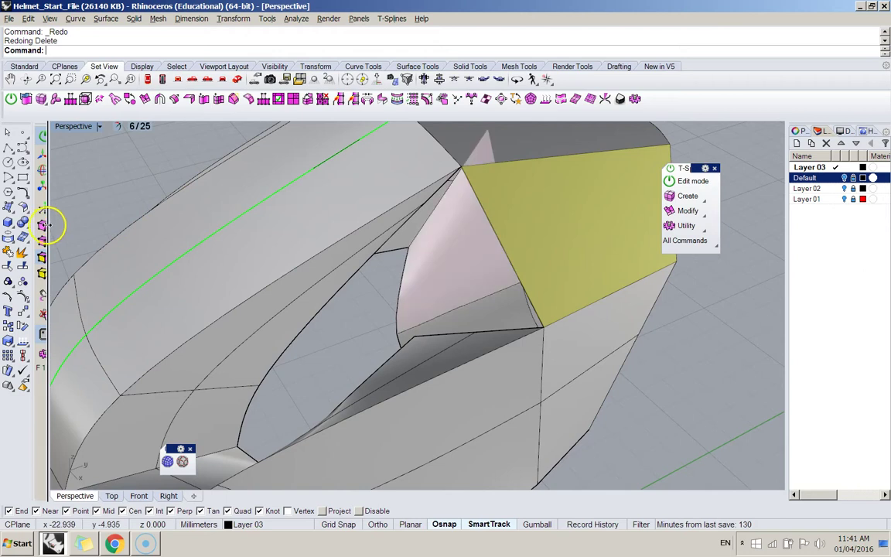
Move the upper rear vertex of the side opening to reshape the inner edge beside the rear side face
click(42, 225)
click(389, 243)
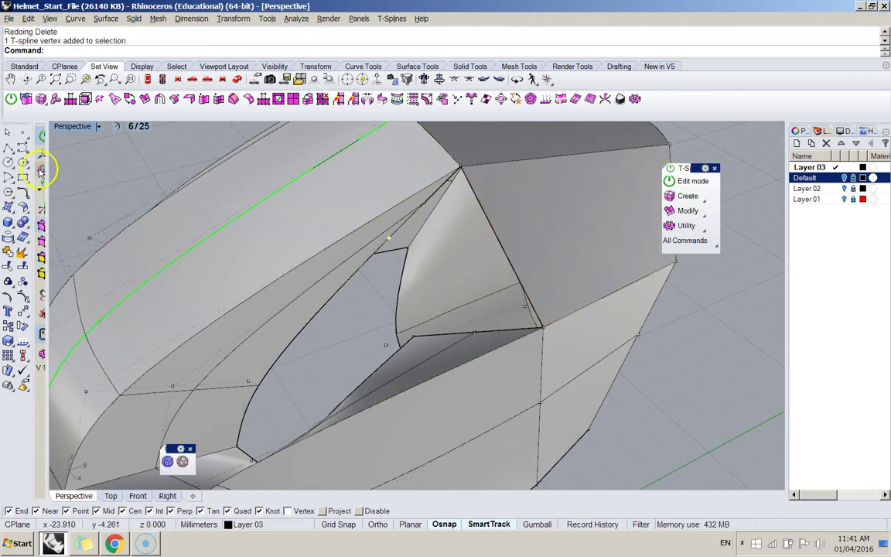
right_drag(272, 190, 395, 184)
drag(391, 152, 390, 187)
drag(402, 229, 411, 235)
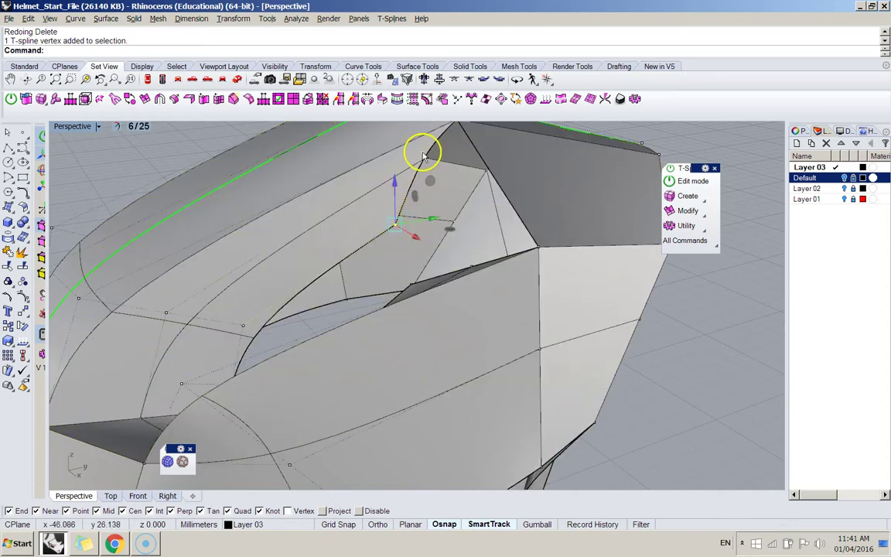
drag(422, 130, 424, 158)
right_drag(424, 158, 591, 352)
right_drag(655, 394, 449, 305)
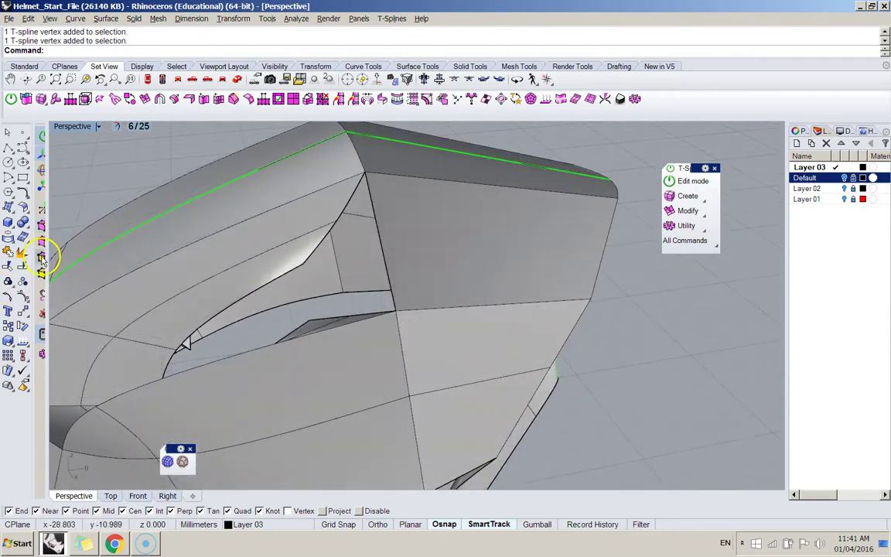
Delete the large rear side face and extrude the two end edges of the opening's upper band toward the rear corner
click(396, 211)
key(Delete)
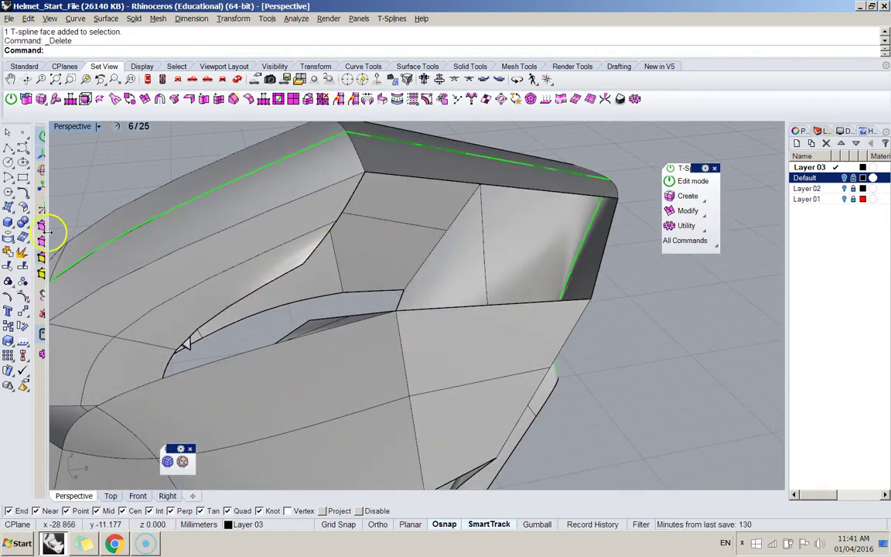
click(348, 202)
shift+click(333, 229)
drag(411, 226, 492, 207)
drag(465, 164, 469, 201)
drag(504, 237, 617, 224)
right_drag(571, 189, 531, 207)
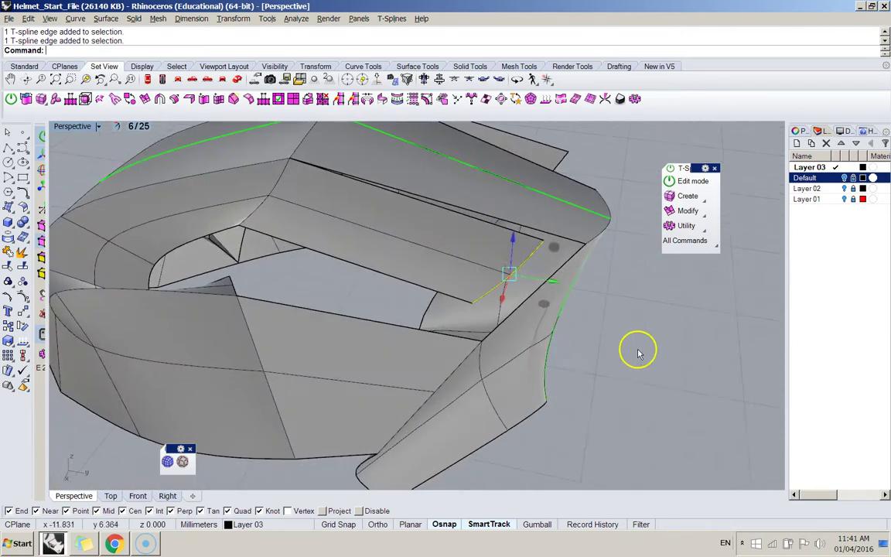
right_drag(638, 353, 433, 209)
Try to weld the extruded upper band's end vertex to the helmet's rear corner vertex
click(338, 98)
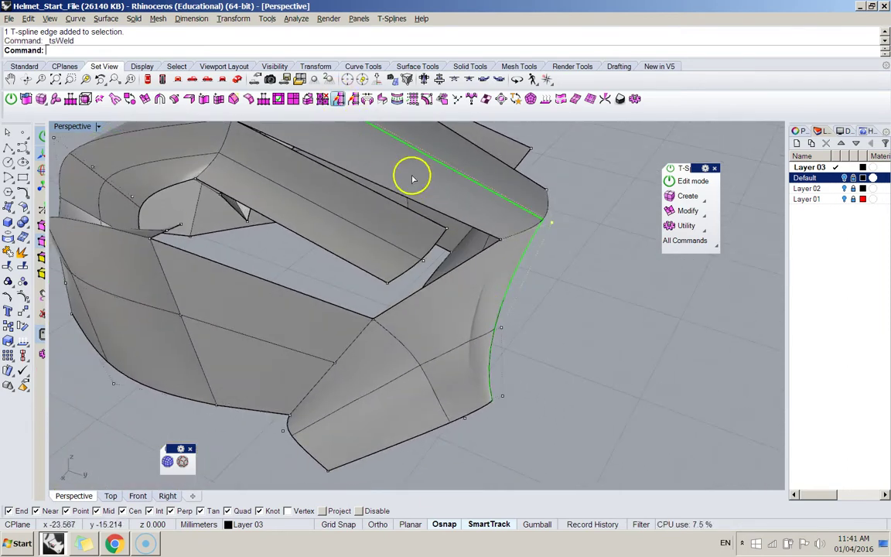
click(447, 229)
click(501, 240)
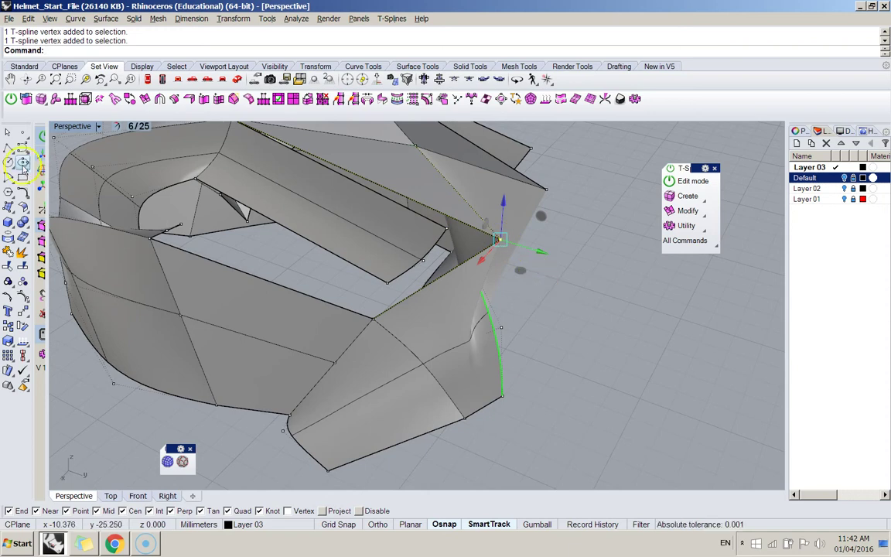
click(7, 136)
key(ctrl+z)
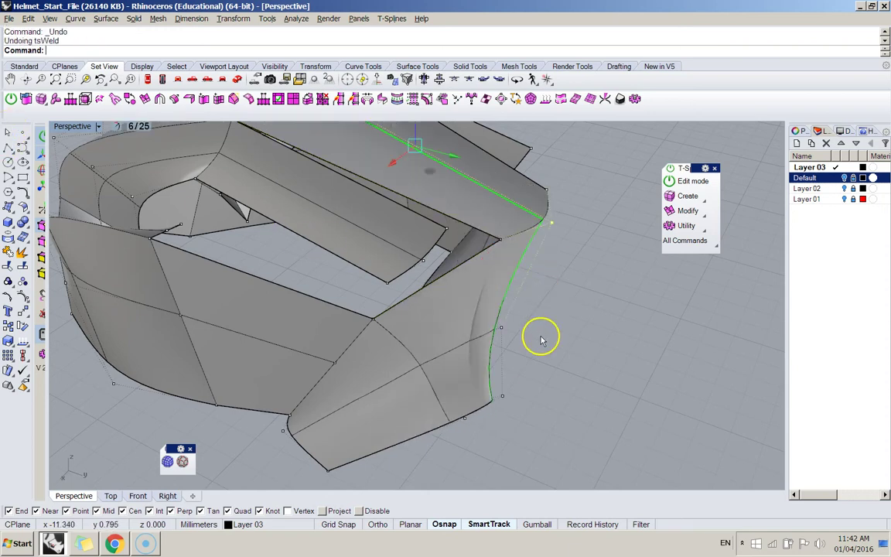
Weld the outer end vertex of the extruded upper band to the helmet's rear corner vertex
click(343, 101)
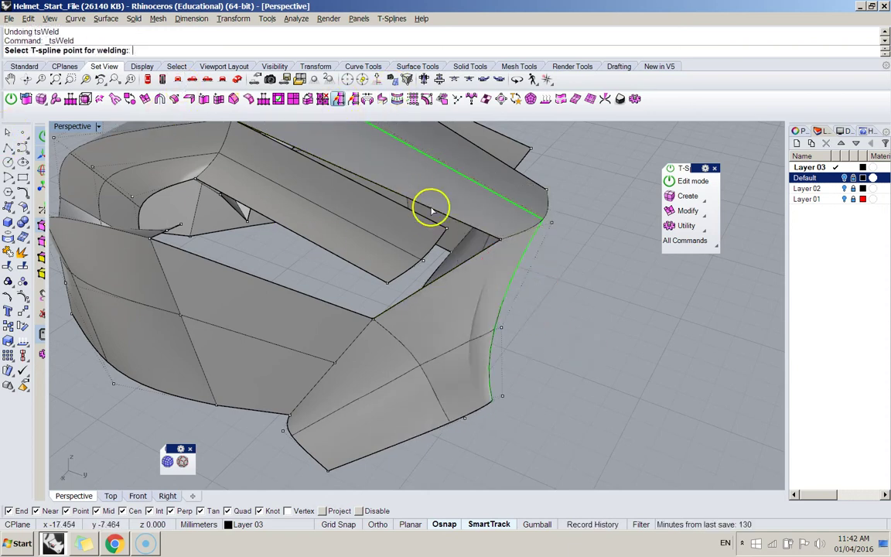
click(447, 231)
click(499, 240)
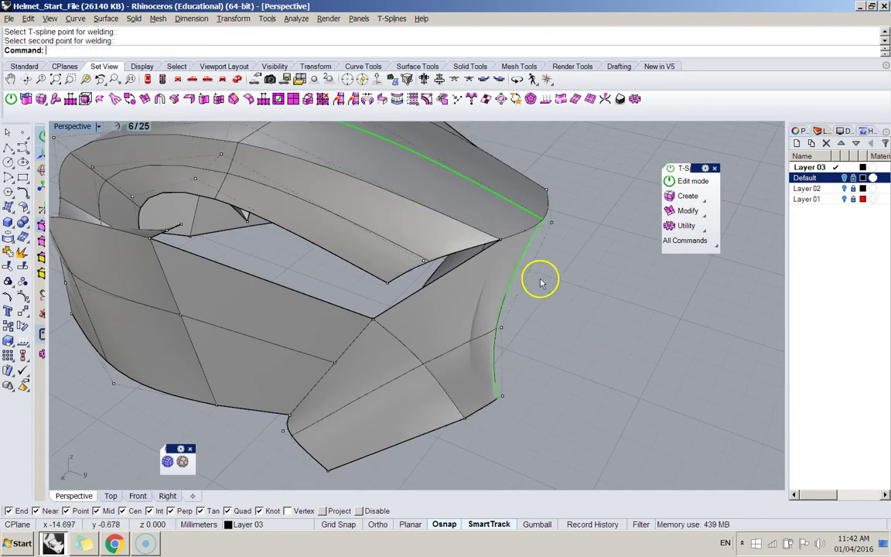
right_drag(540, 276, 410, 275)
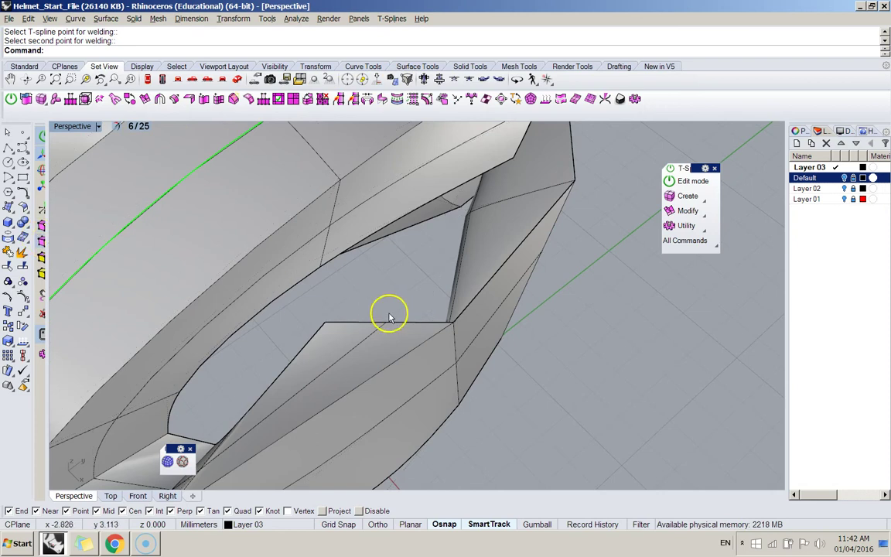
Extrude the two end edges of the side opening's lower inner band toward the rear
right_drag(186, 312, 439, 247)
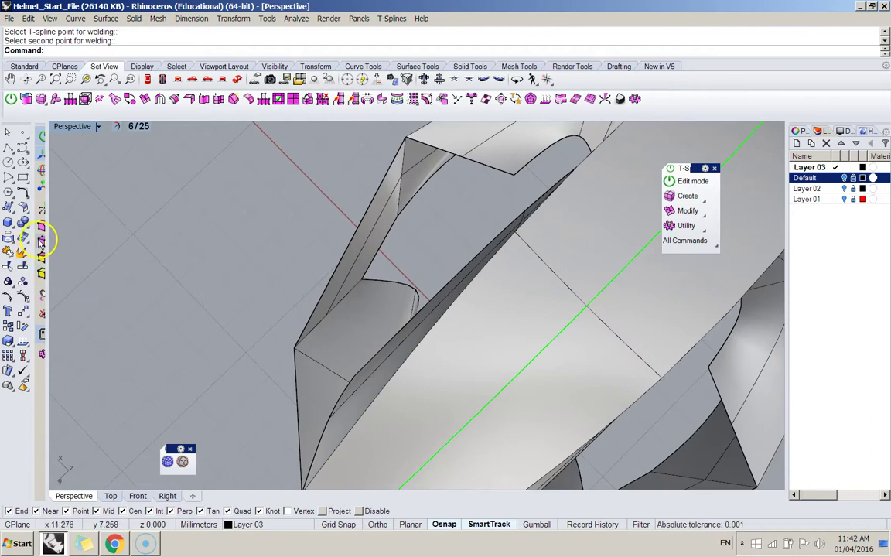
click(441, 157)
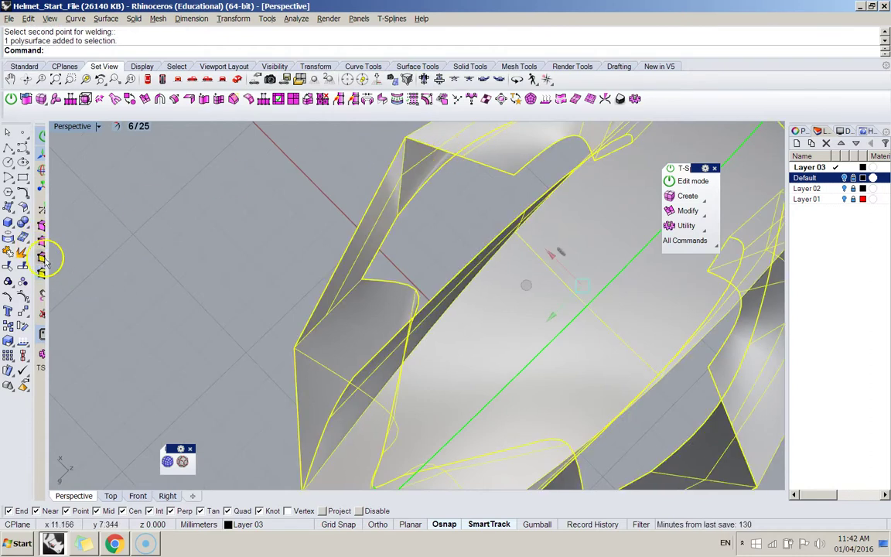
key(Escape)
click(435, 152)
click(460, 172)
right_drag(460, 173, 383, 270)
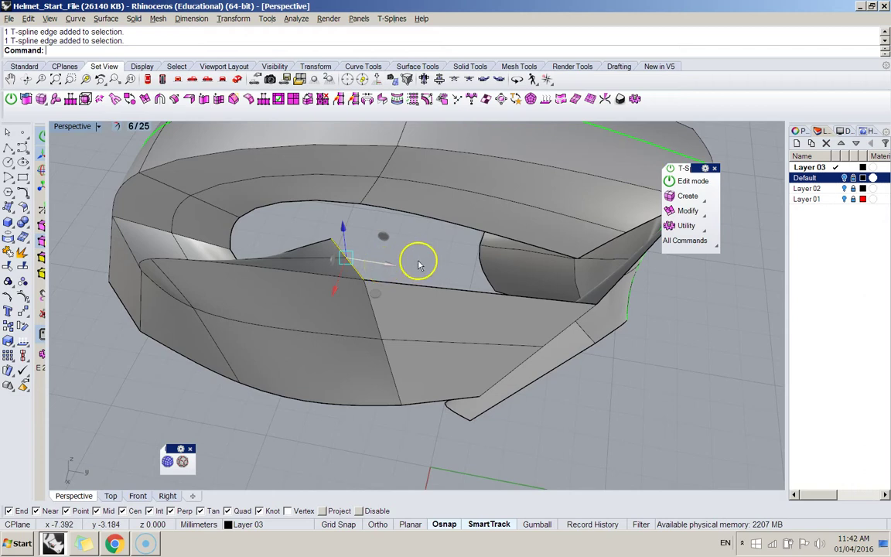
drag(390, 264, 487, 296)
Shift the lower band's extruded end edges sideways and down to line up with the rear corner
right_drag(488, 296, 430, 307)
drag(306, 201, 329, 197)
drag(366, 160, 368, 175)
drag(324, 212, 350, 211)
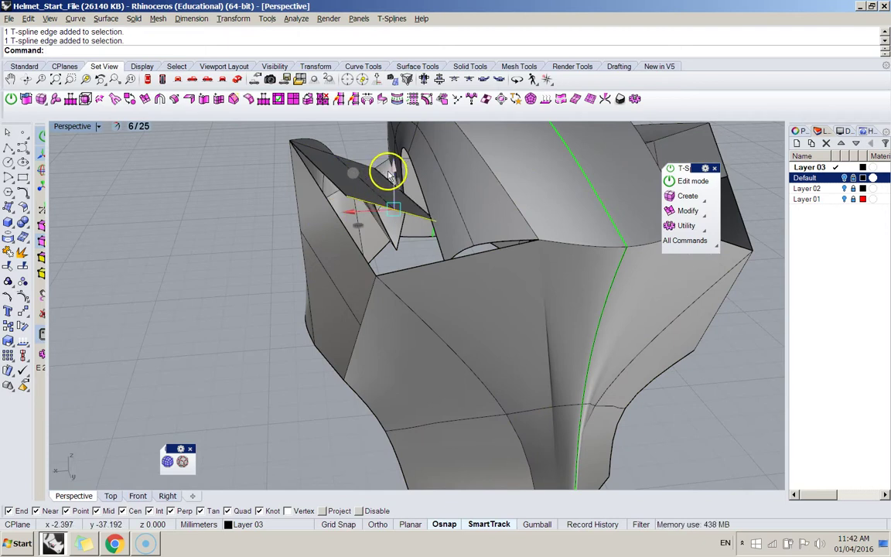
drag(394, 172, 394, 191)
right_drag(391, 195, 348, 279)
Weld the outer end vertex of the lower inner band to the adjacent rear corner vertex of the lower side panel
drag(357, 330, 344, 387)
scroll(309, 418, down, 5)
scroll(312, 422, up, 5)
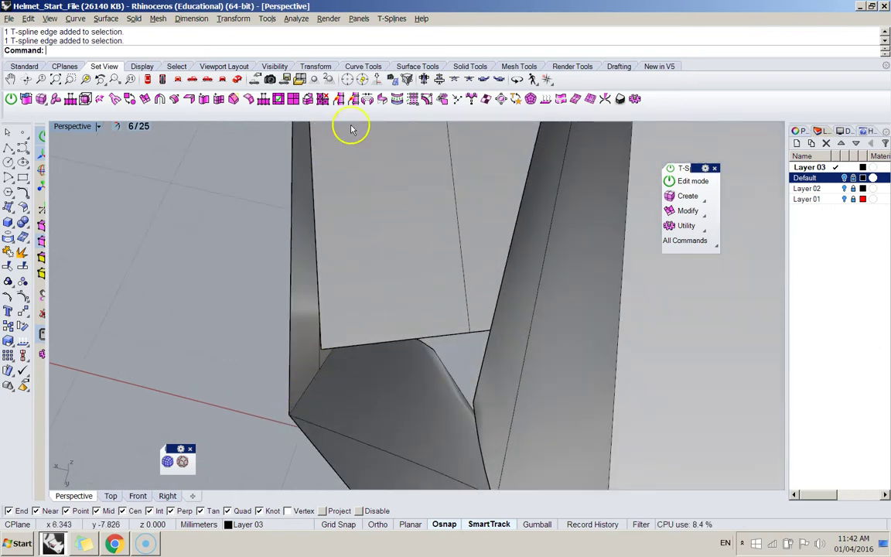
click(338, 98)
click(324, 350)
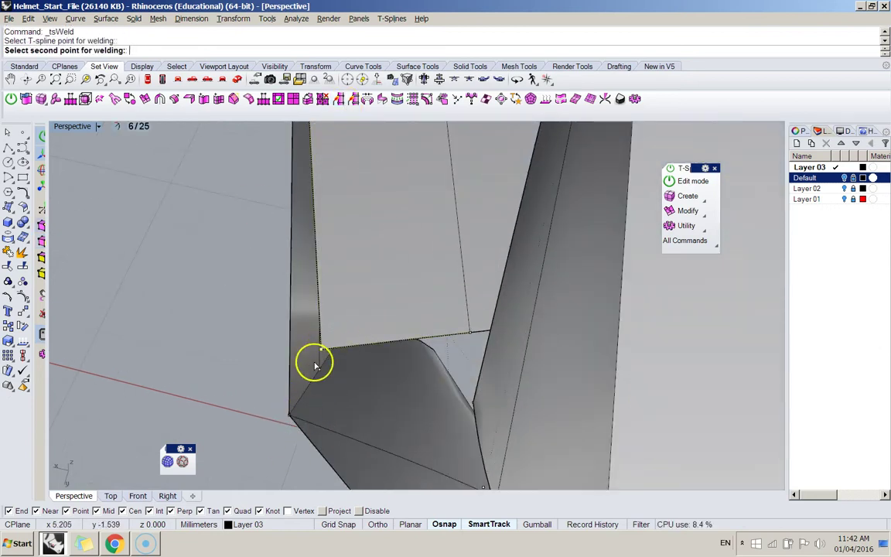
click(290, 416)
right_drag(235, 362, 433, 227)
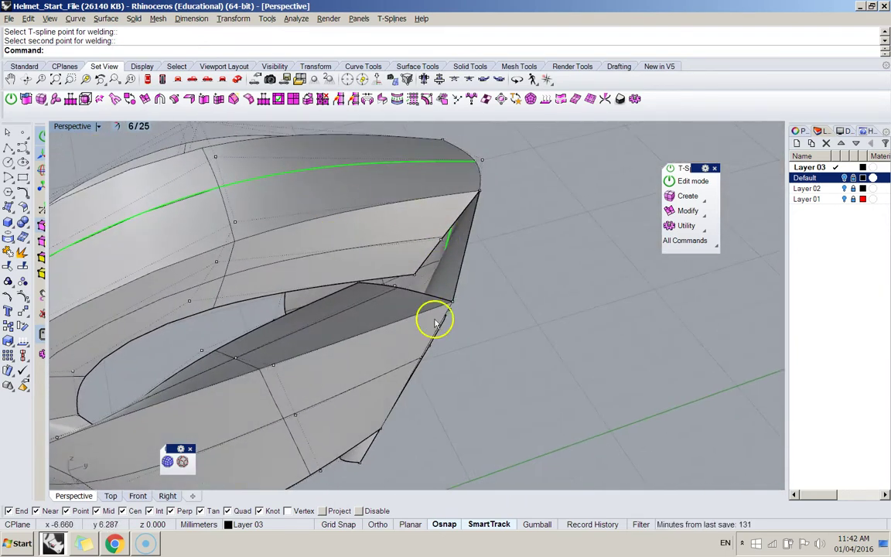
Select the six vertices around the front corner of the side opening and shift them slightly forward
right_drag(385, 251, 259, 368)
scroll(258, 370, down, 3)
right_drag(369, 255, 387, 338)
scroll(412, 255, up, 3)
click(365, 318)
scroll(387, 338, up, 4)
click(378, 332)
shift+click(466, 314)
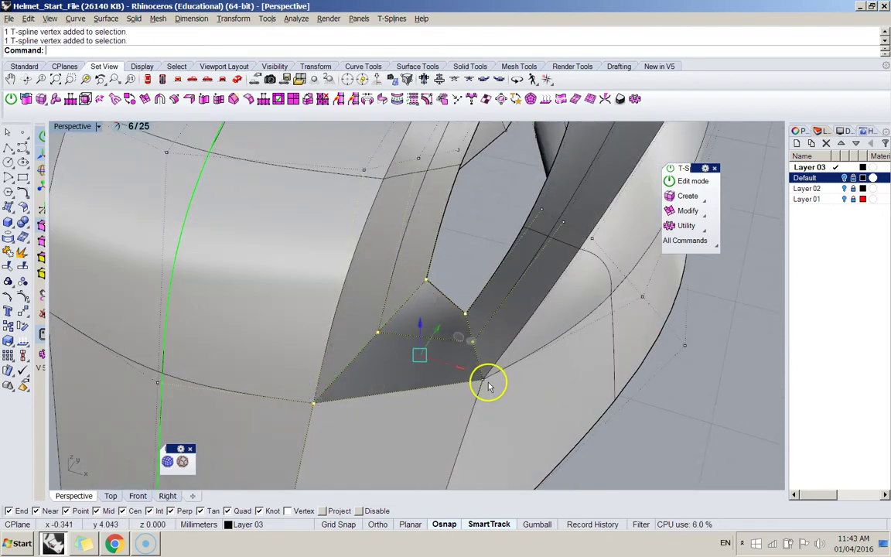
scroll(486, 383, down, 6)
right_drag(486, 382, 341, 318)
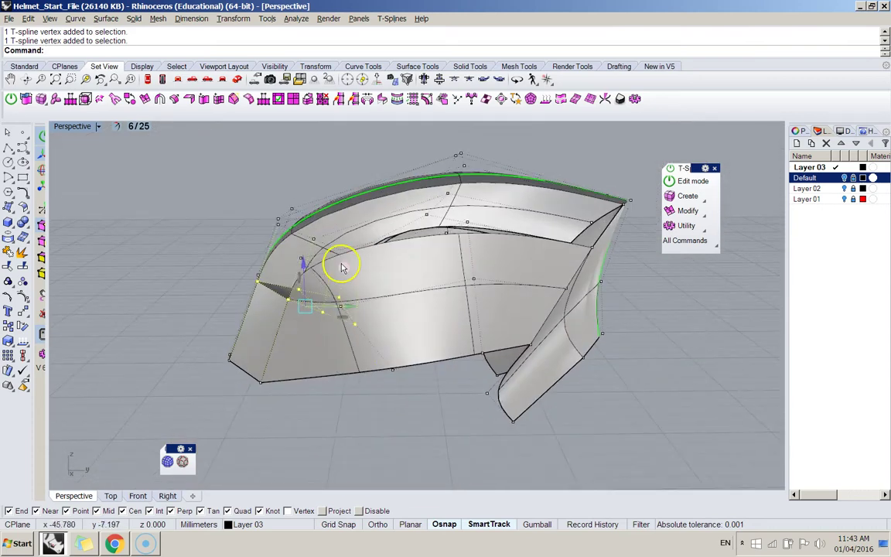
drag(339, 299, 323, 290)
right_drag(328, 313, 342, 227)
Reposition the middle vertex at the lower inner band's rear end so that its end edge curves
right_drag(384, 203, 410, 272)
scroll(408, 249, down, 4)
scroll(410, 248, up, 12)
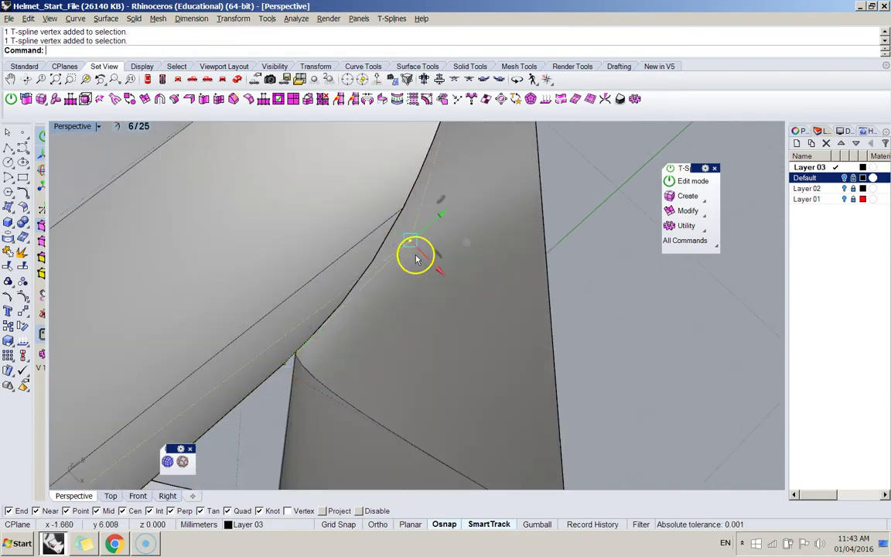
right_drag(437, 275, 360, 285)
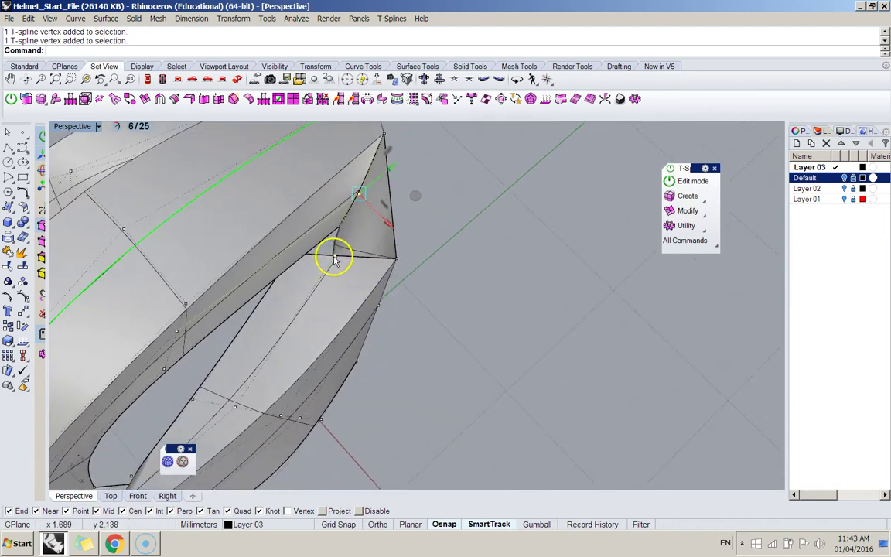
drag(359, 288, 306, 275)
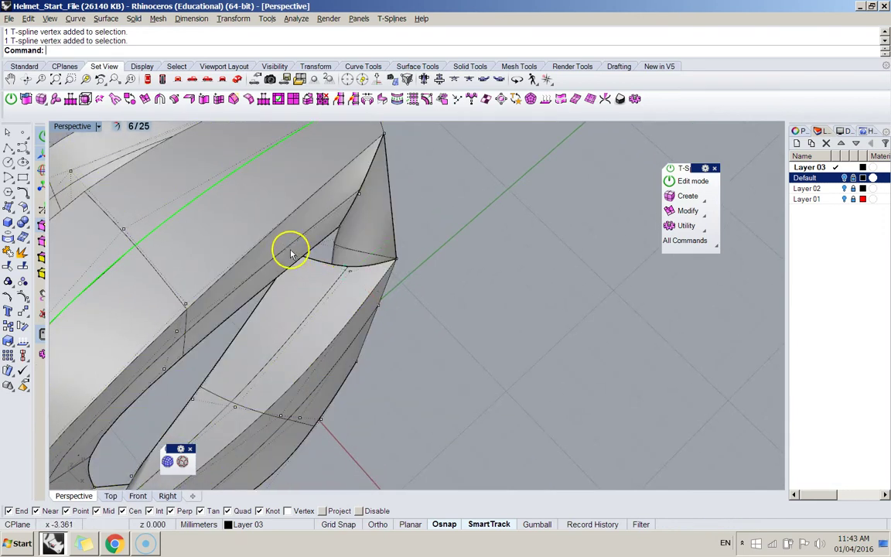
right_drag(290, 257, 238, 348)
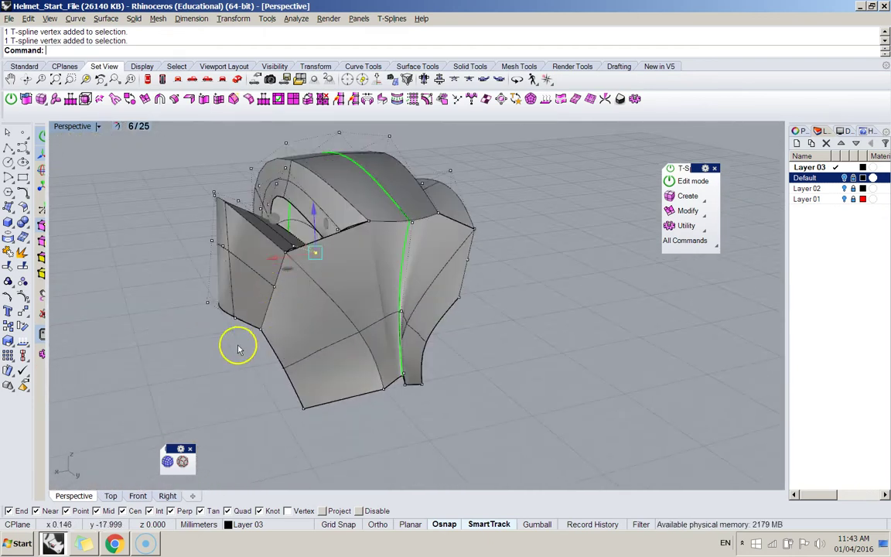
Delete the back faces directly beneath the upper shell's rear edge
click(341, 271)
right_drag(341, 270, 464, 270)
key(Delete)
Extrude the upper shell's rear edge loop backward and downward, and select the edge loop across its rear section
double_click(332, 235)
drag(457, 266, 474, 277)
drag(436, 222, 438, 238)
drag(477, 285, 448, 277)
right_drag(449, 263, 450, 240)
drag(452, 248, 406, 223)
double_click(374, 227)
right_drag(411, 279, 402, 261)
scroll(402, 261, down, 5)
scroll(352, 263, up, 10)
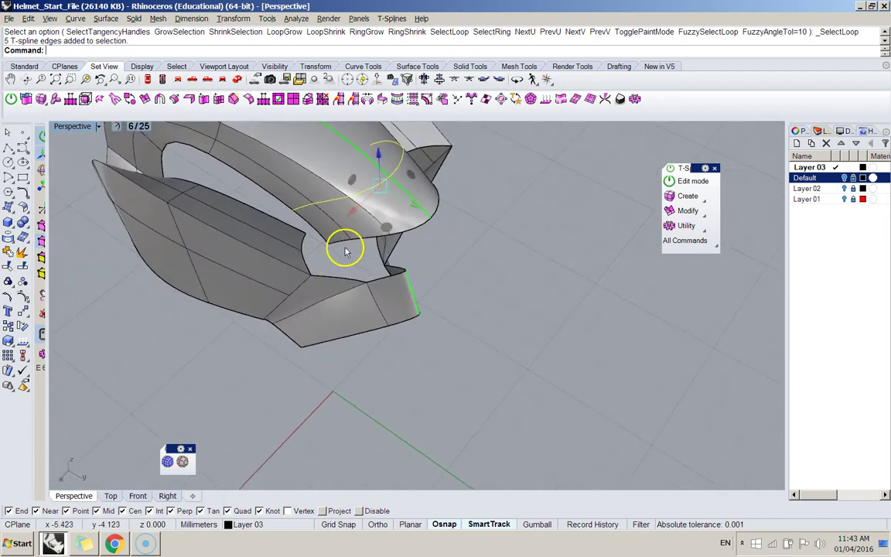
Move the corner edges and vertex of the upper shell's rear rim inward toward the centreline
click(337, 246)
right_drag(337, 246, 373, 178)
scroll(380, 213, up, 8)
drag(352, 227, 369, 229)
click(401, 207)
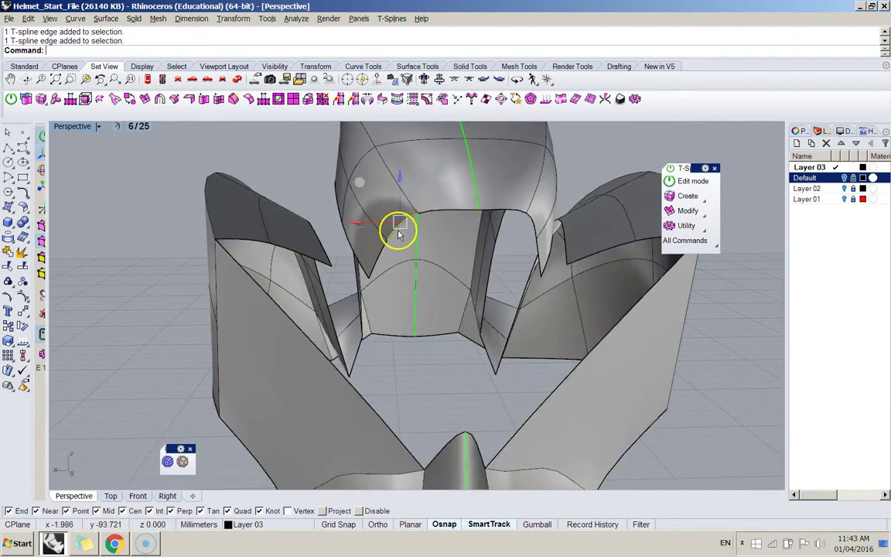
click(384, 225)
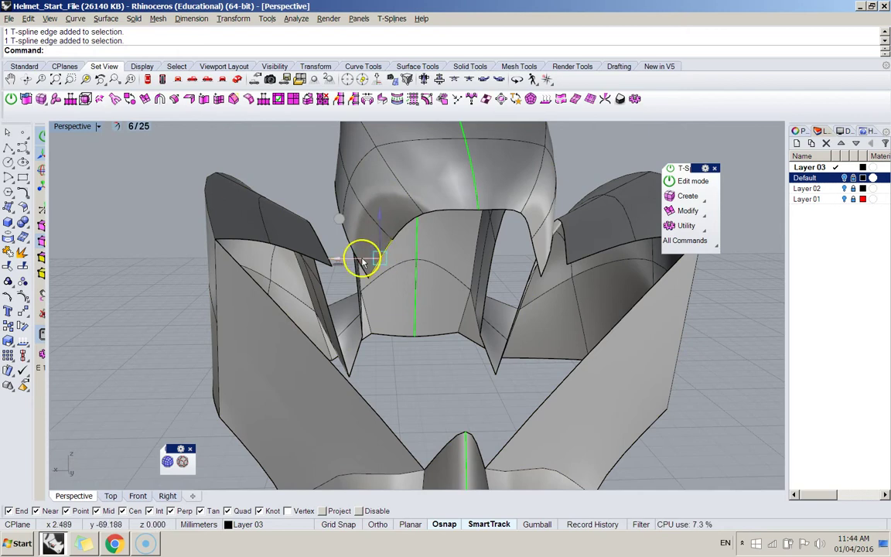
click(362, 263)
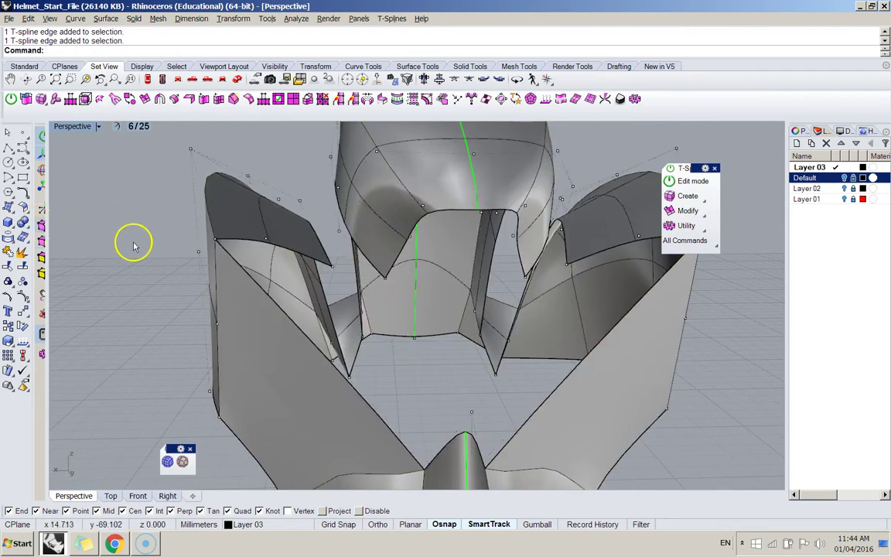
click(379, 279)
shift+right_drag(429, 358, 304, 215)
scroll(411, 251, down, 5)
right_drag(239, 246, 236, 233)
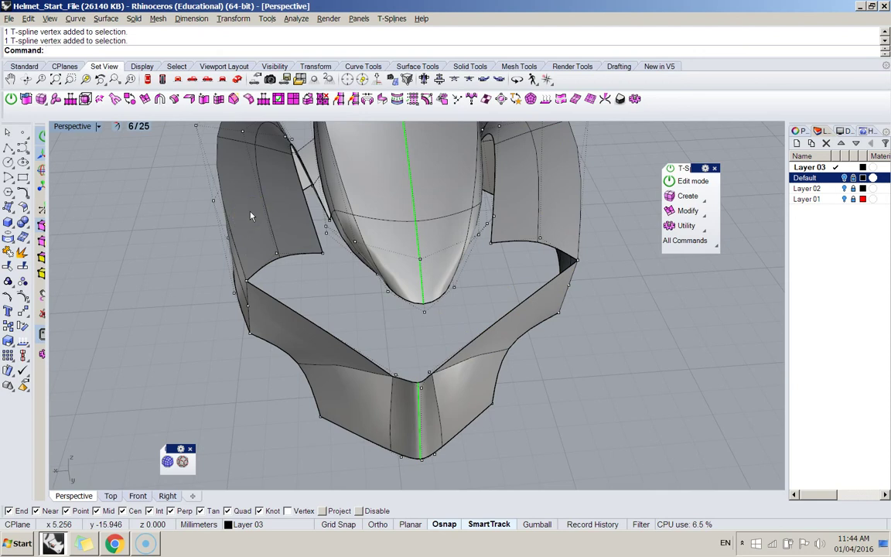
Extrude the two rear end edges of the lower side band inward toward the back centreline
shift+right_drag(200, 190, 127, 167)
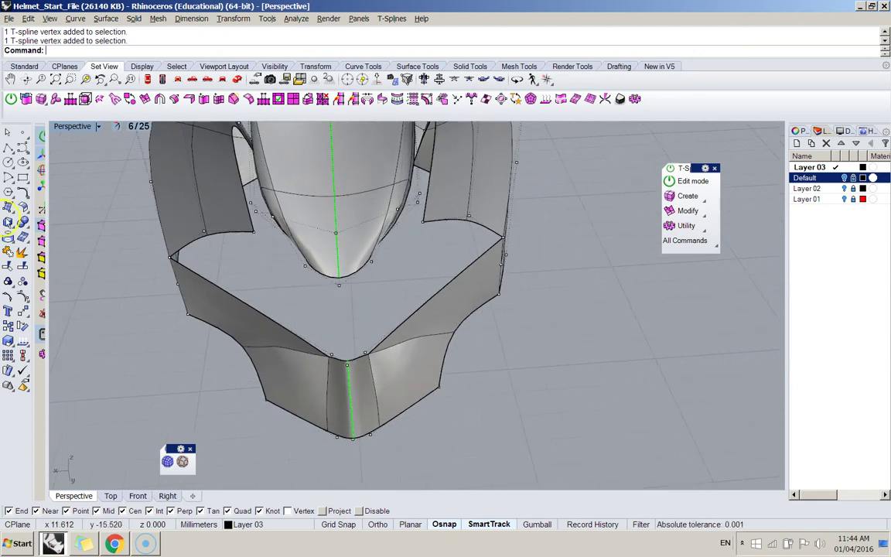
click(198, 244)
shift+click(241, 233)
right_drag(219, 271, 326, 366)
scroll(318, 326, up, 3)
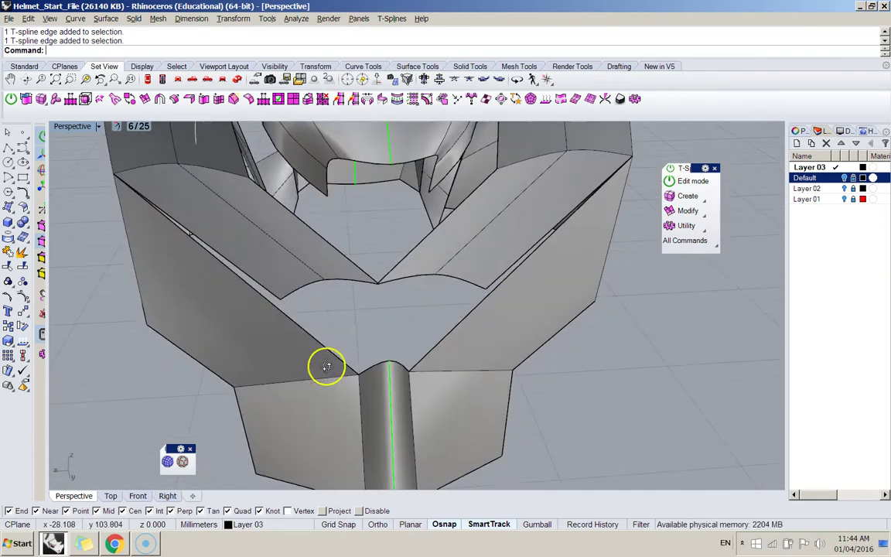
Weld the extruded side band's outer end vertex to the top corner vertex beside the central back ridge
click(353, 102)
click(339, 101)
click(280, 298)
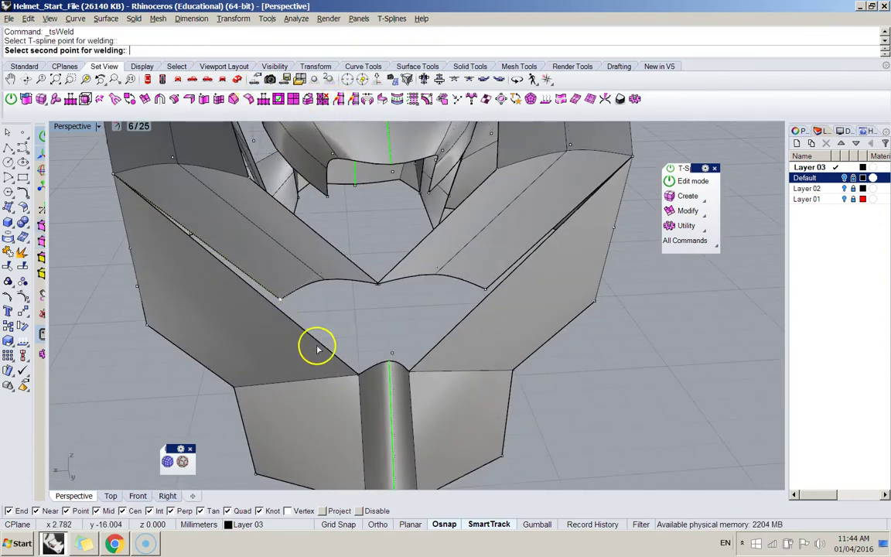
click(358, 373)
scroll(359, 374, up, 3)
right_drag(358, 374, 352, 234)
scroll(372, 310, down, 5)
scroll(373, 305, up, 7)
drag(371, 281, 406, 331)
right_click(404, 333)
key(Escape)
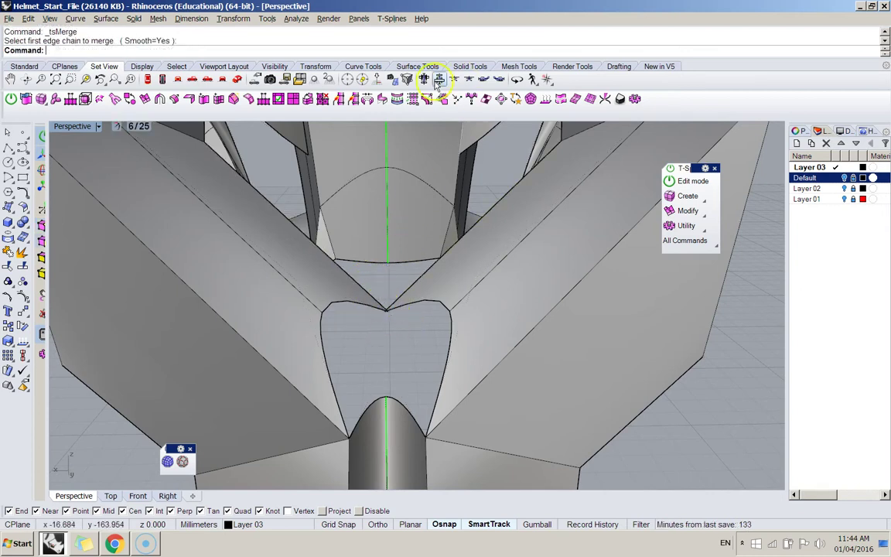
Weld the side bands' two inner tip vertices together at the back centreline
click(337, 99)
click(386, 313)
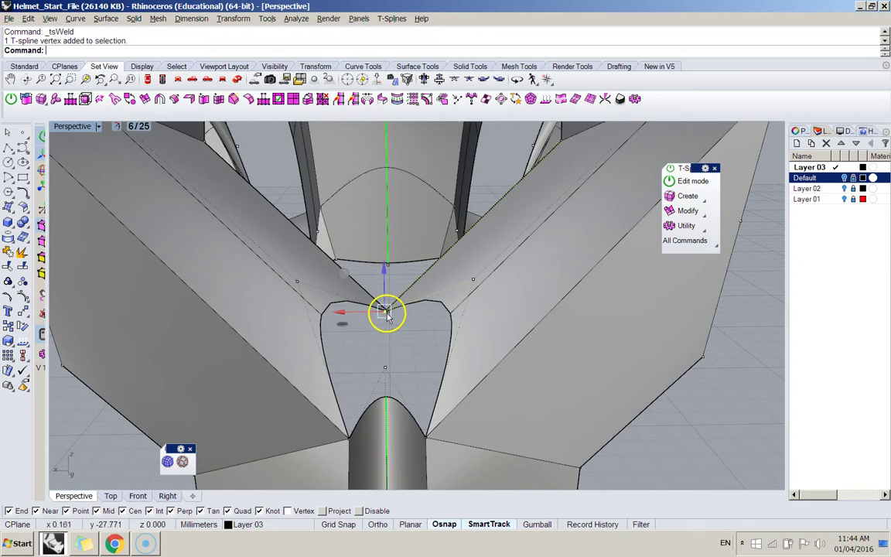
scroll(387, 313, down, 3)
scroll(387, 314, up, 6)
click(389, 312)
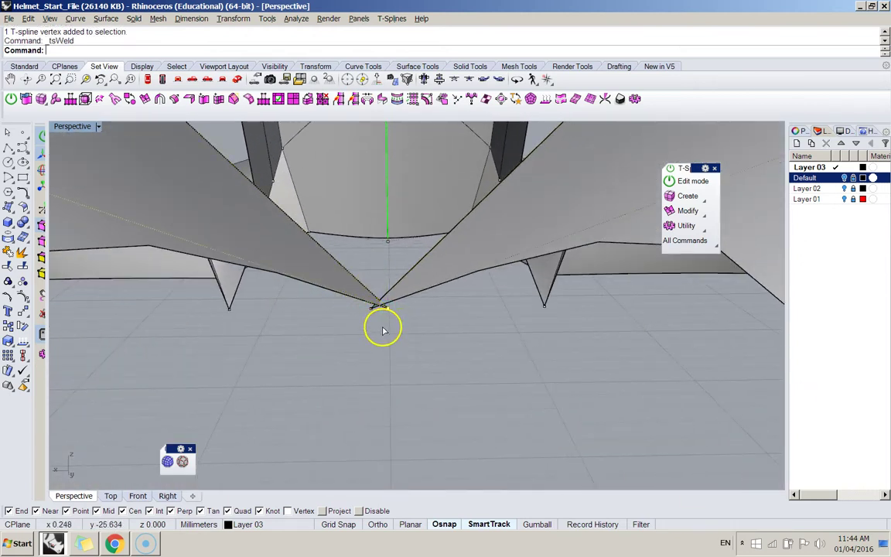
click(371, 309)
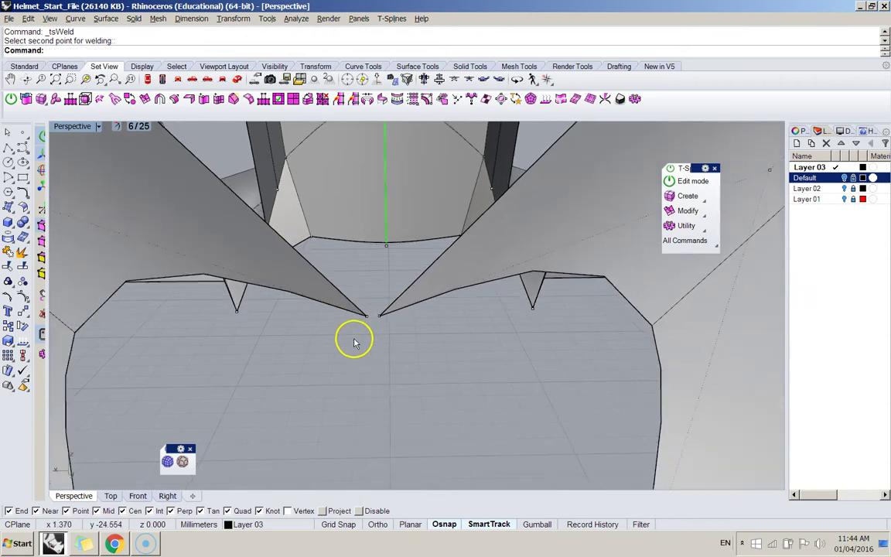
click(382, 317)
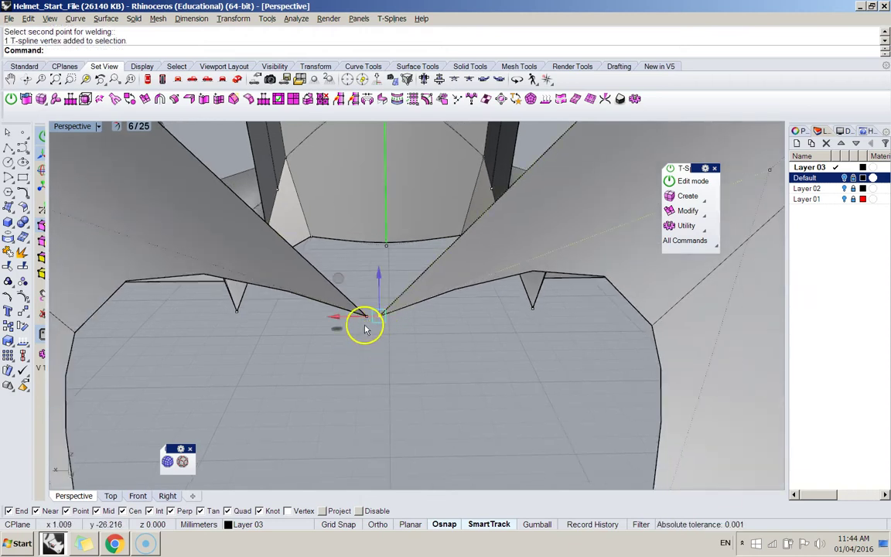
key(Return)
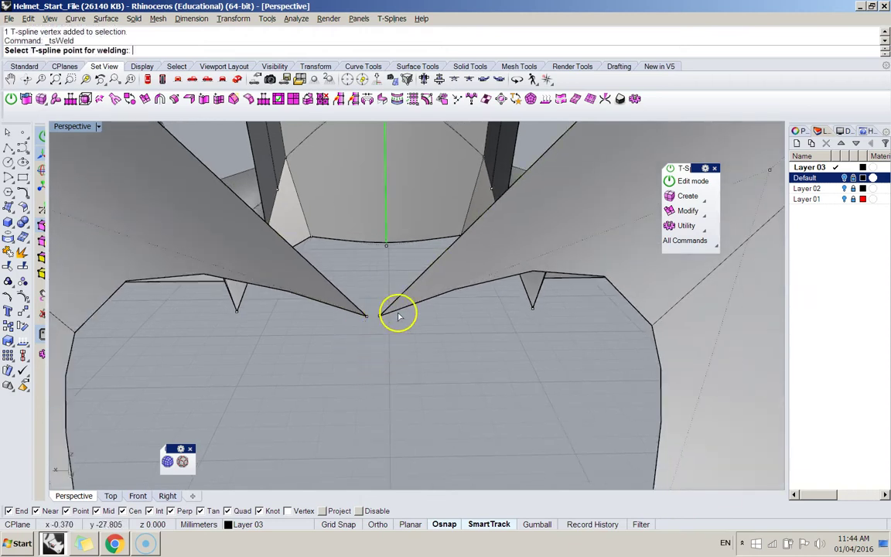
click(381, 317)
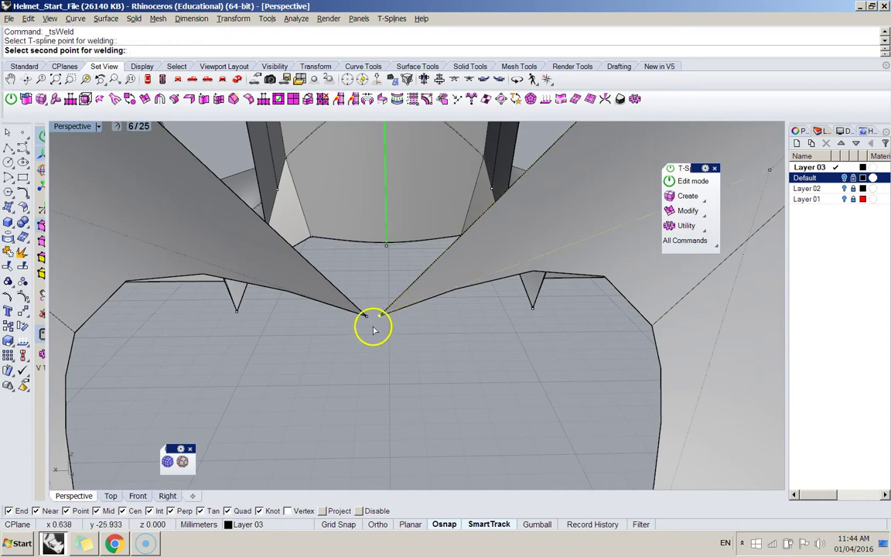
click(357, 291)
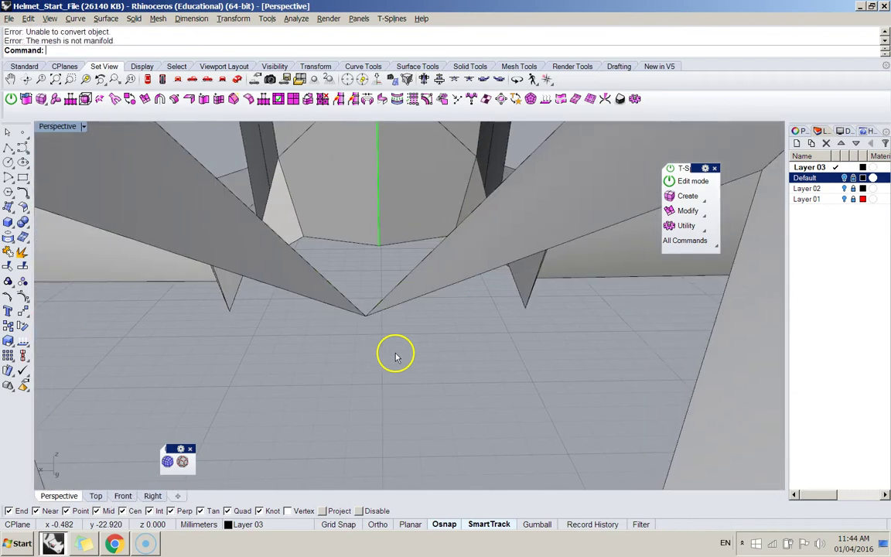
Re-enter T-Splines edit mode and move the top vertex of the central back ridge
scroll(395, 356, down, 6)
right_drag(396, 356, 436, 276)
scroll(365, 322, down, 4)
scroll(360, 313, up, 5)
right_drag(382, 247, 361, 311)
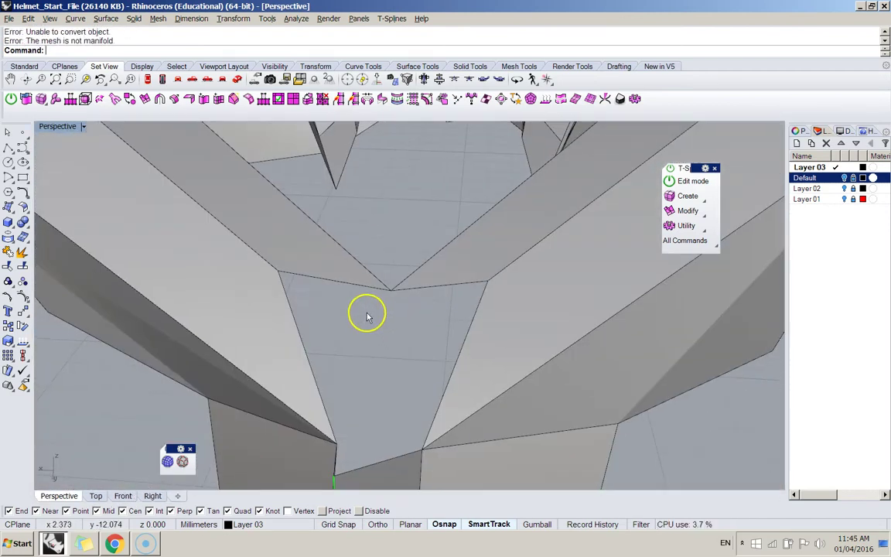
click(11, 98)
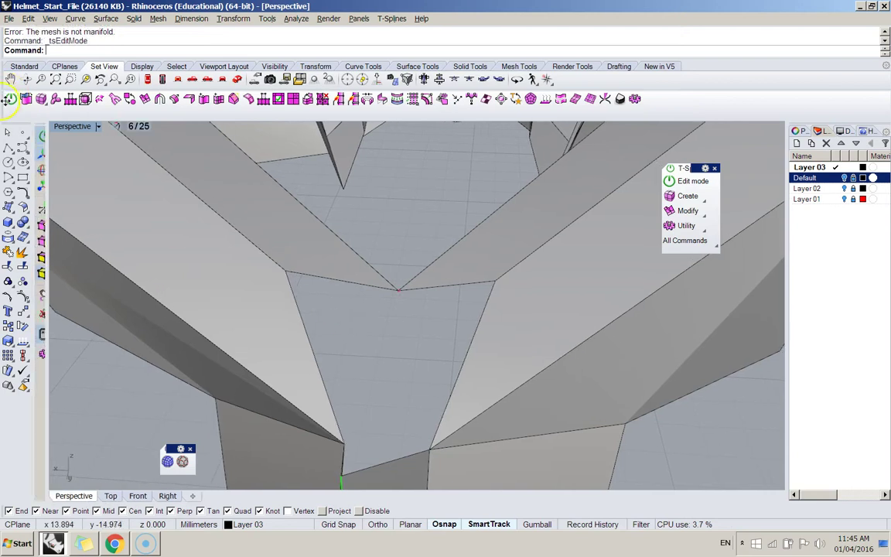
right_drag(382, 258, 408, 270)
click(470, 386)
scroll(408, 270, up, 8)
drag(373, 172, 370, 184)
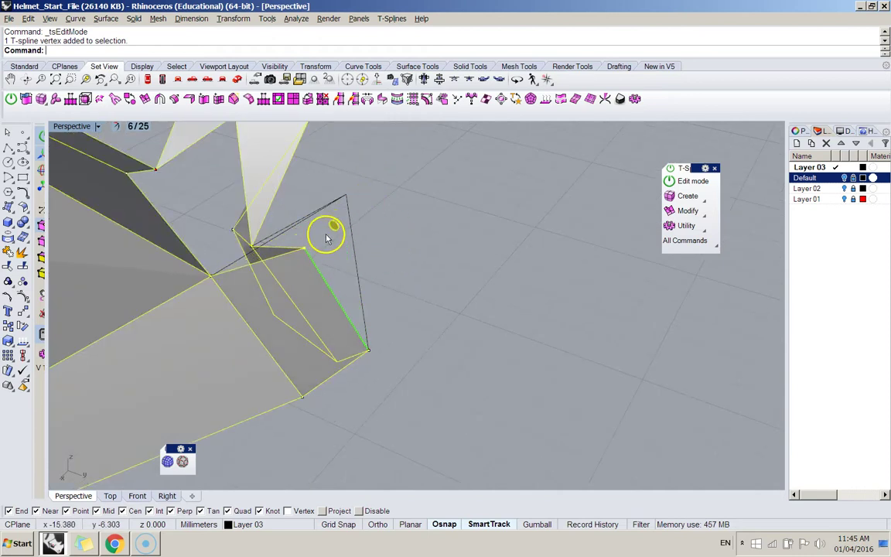
Try to weld the two upper corner vertices across the rear gap by picking them one after the other
right_drag(324, 241, 369, 261)
click(369, 261)
click(316, 211)
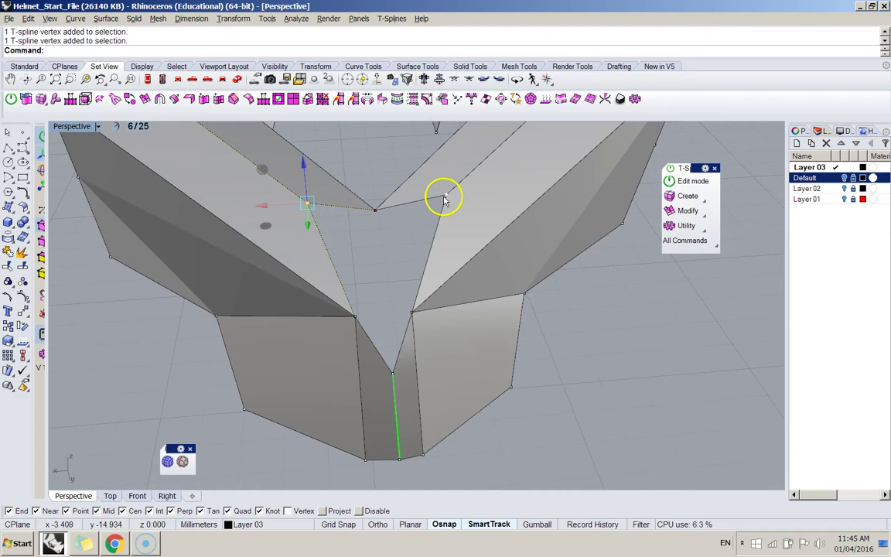
click(341, 99)
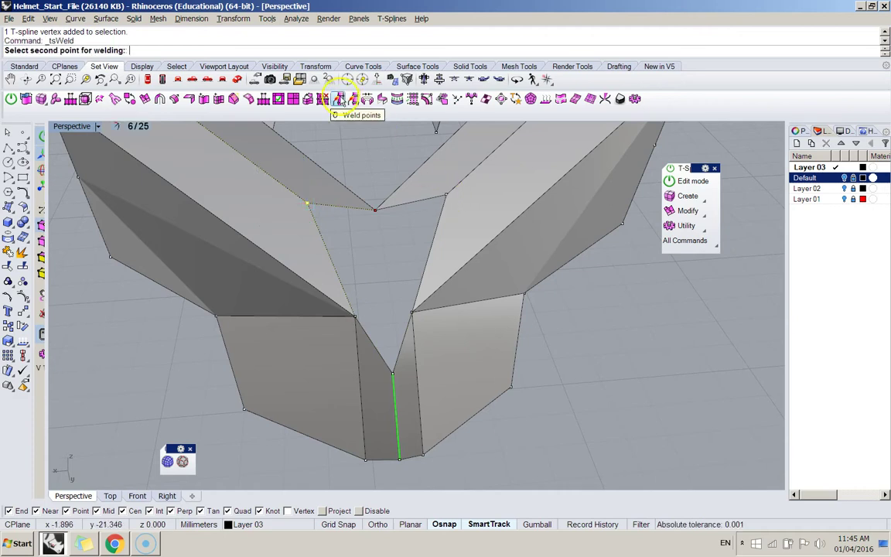
click(448, 197)
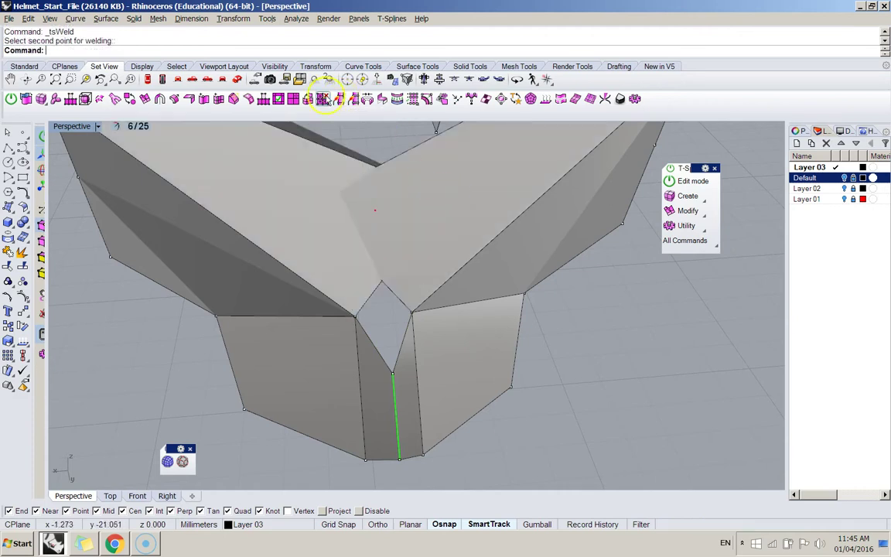
key(ctrl+z)
Weld the rear gap's two upper corner vertices as a selected pair, and weld the pair of corners below them the same way
click(309, 204)
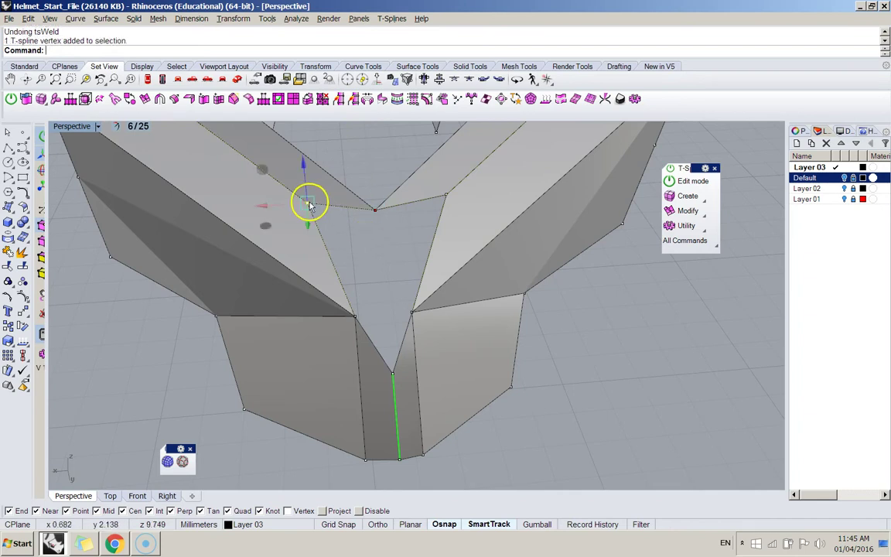
shift+click(445, 197)
click(342, 104)
right_drag(363, 271, 428, 301)
click(400, 311)
shift+click(348, 333)
right_click(556, 353)
Lower the welded upper vertex on the rear centreline and delete the top vertex of the central back ridge
right_drag(543, 339, 524, 328)
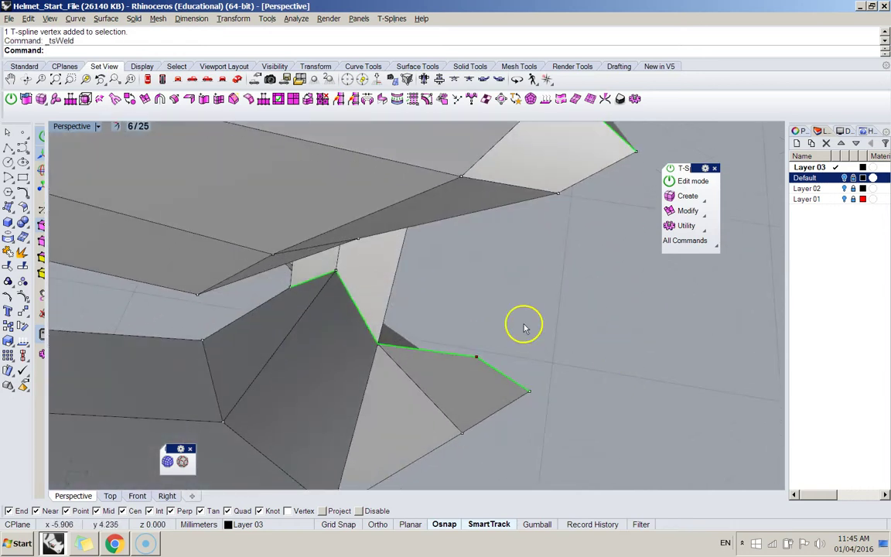
click(337, 272)
drag(339, 236, 339, 284)
right_drag(363, 319, 409, 352)
click(346, 302)
key(Delete)
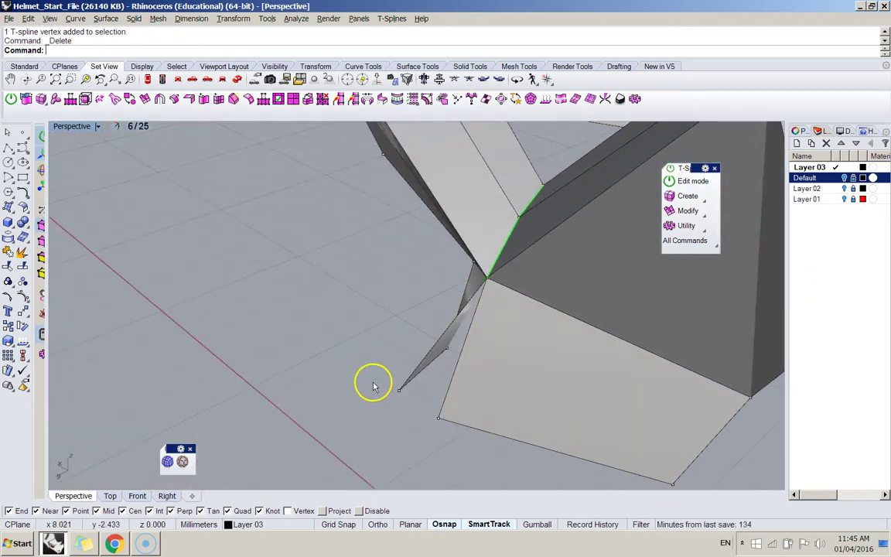
Weld the two bottom inner corner vertices of the rear panels together at the back centreline
right_drag(373, 380, 470, 392)
click(459, 393)
shift+click(406, 394)
right_click(345, 401)
Insert an edge on the rear side panel from its upper corner vertex down to the middle of its lower edge
right_drag(344, 402, 383, 279)
scroll(391, 374, down, 7)
right_drag(354, 355, 387, 209)
scroll(376, 184, down, 5)
scroll(376, 184, up, 9)
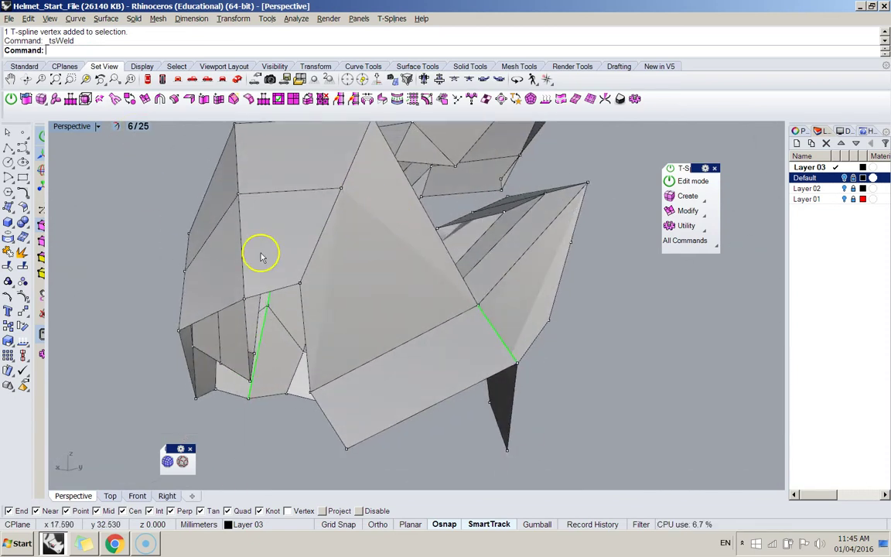
right_drag(260, 258, 314, 200)
right_drag(417, 274, 258, 147)
right_drag(342, 323, 347, 137)
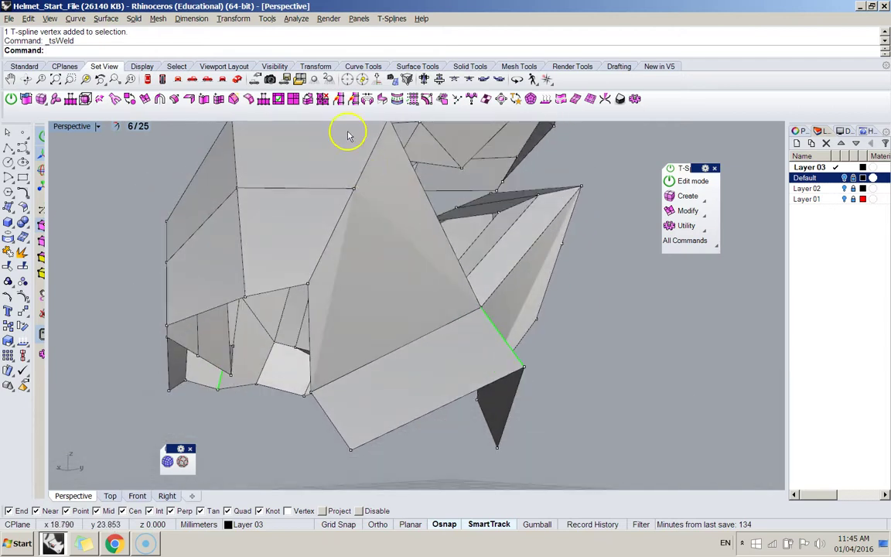
click(204, 100)
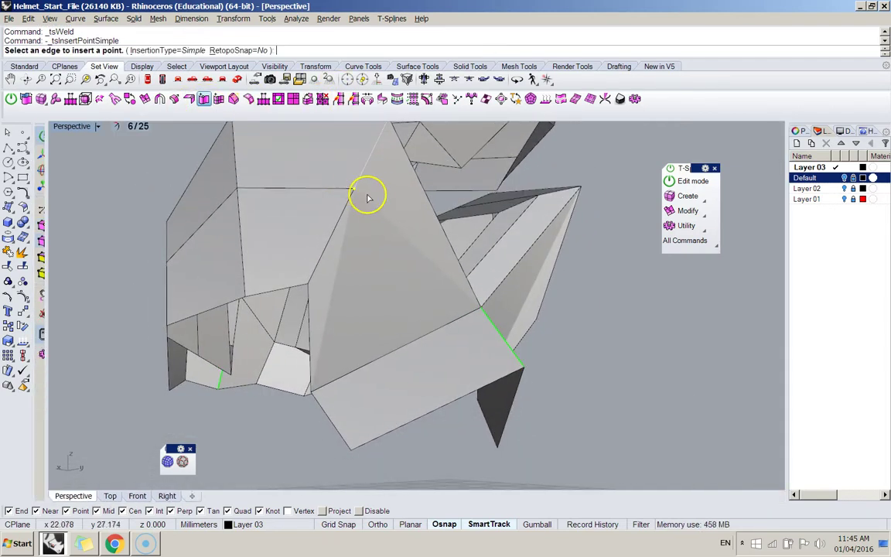
click(397, 352)
right_drag(397, 354, 443, 268)
key(Return)
scroll(444, 268, up, 6)
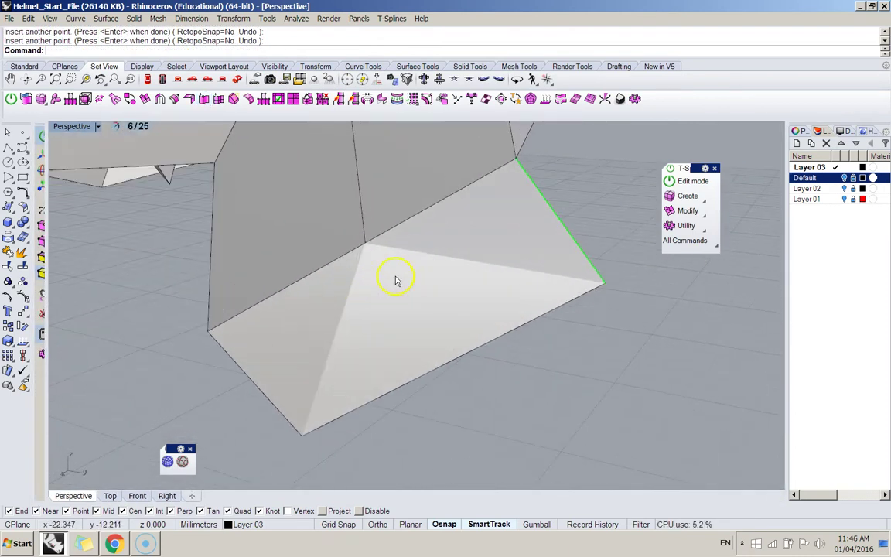
Continue the inserted edge across the lower rear band face to the middle of its bottom edge
click(338, 99)
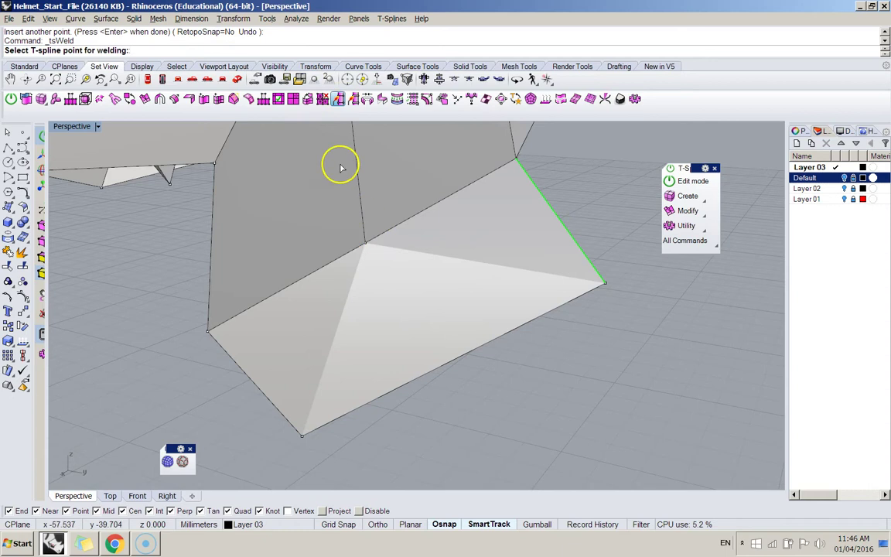
click(264, 99)
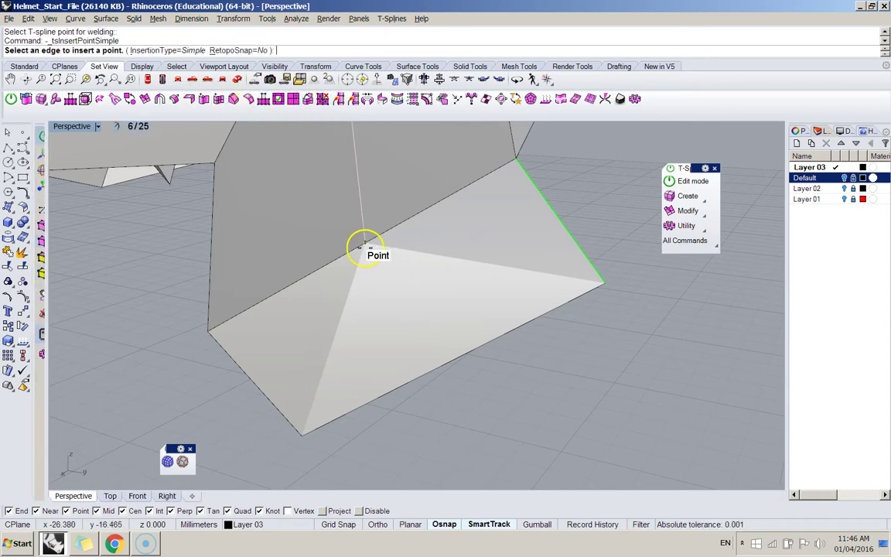
click(453, 365)
click(450, 361)
right_click(514, 383)
Switch the whole model from box to smooth display and inspect the helmet's rear and side openings
mouse_move(514, 382)
right_down()
mouse_move(511, 310)
mouse_move(481, 311)
mouse_move(529, 287)
mouse_move(511, 364)
right_up()
scroll(478, 312, down, 6)
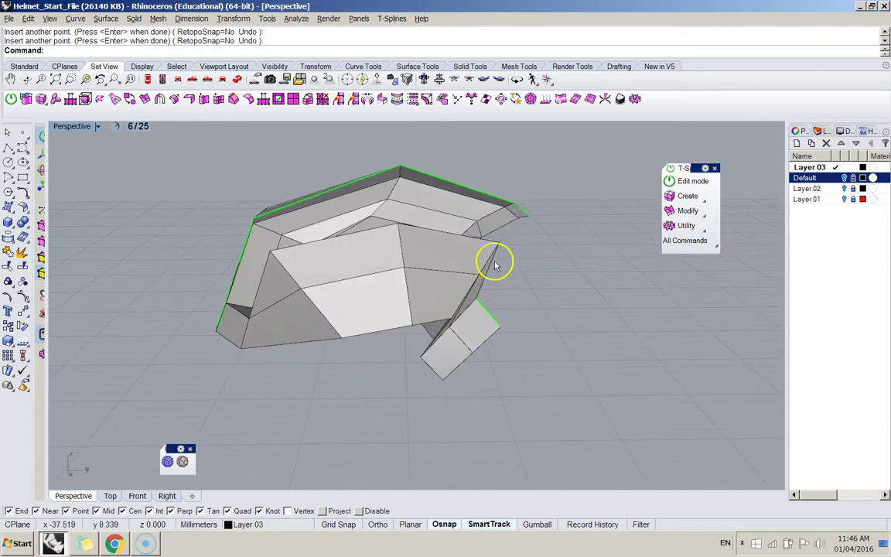
right_drag(467, 308, 382, 256)
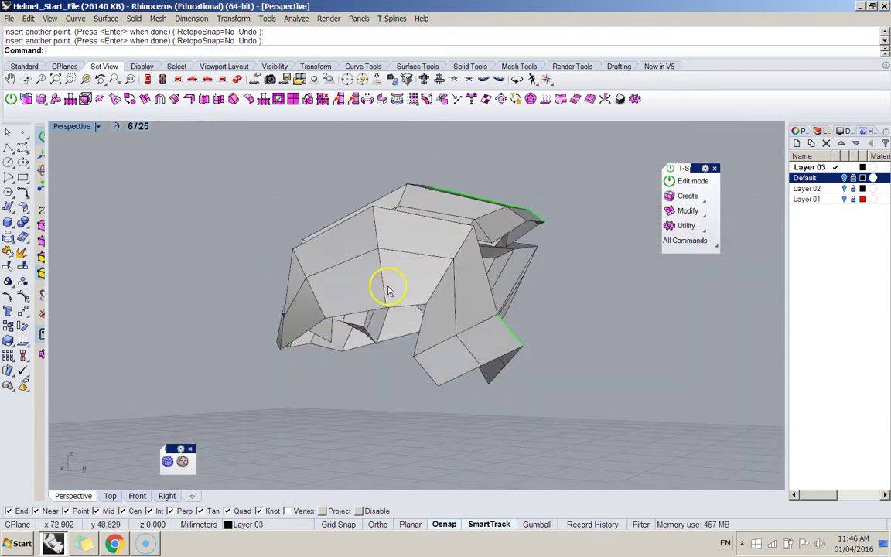
right_drag(445, 309, 439, 333)
key(Tab)
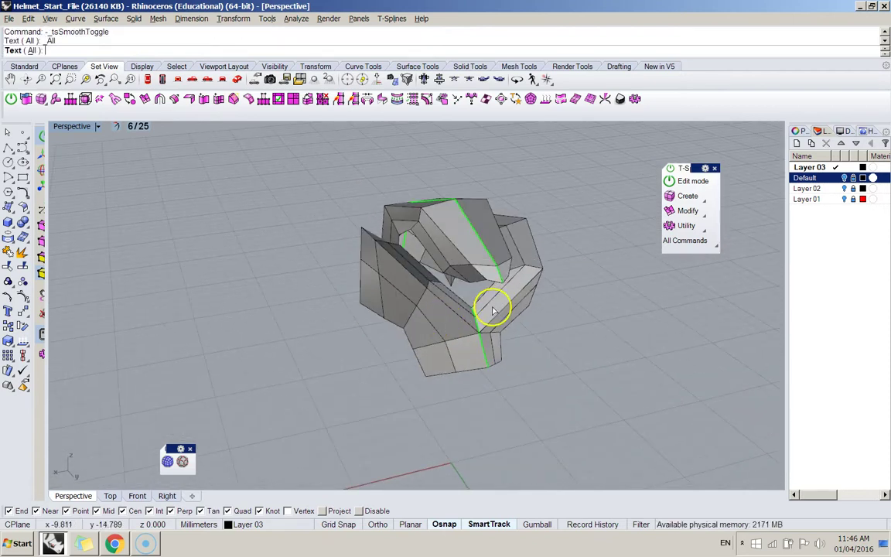
right_drag(494, 309, 563, 307)
scroll(489, 300, up, 5)
scroll(564, 308, down, 5)
right_drag(513, 272, 327, 206)
right_drag(422, 252, 379, 268)
scroll(318, 234, up, 3)
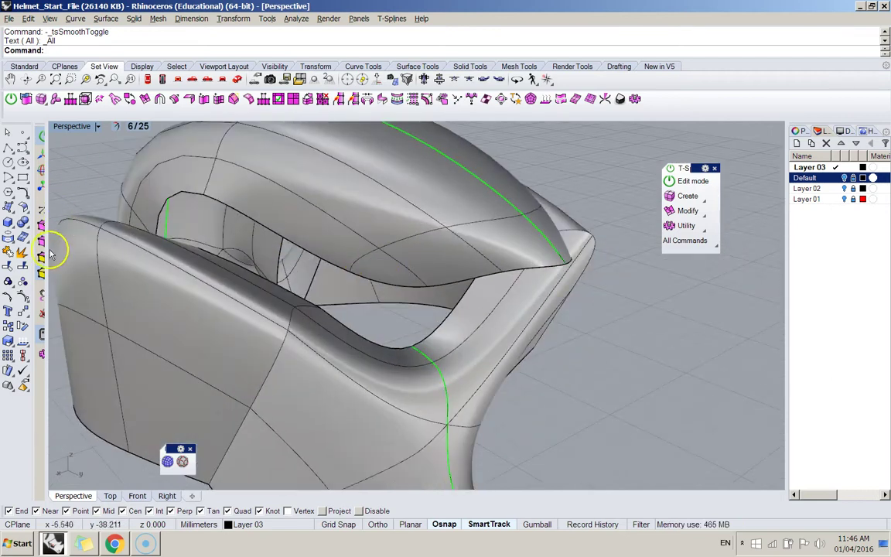
Delete the rim edges near the upper shell's rear side corner to remove the faces there
drag(47, 126, 61, 147)
right_drag(417, 280, 537, 201)
click(418, 217)
click(474, 240)
right_drag(473, 240, 420, 280)
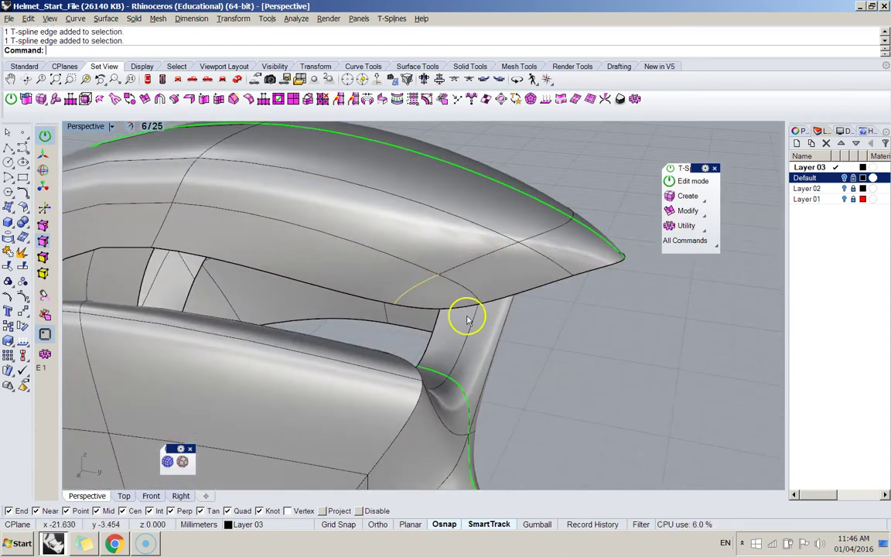
right_drag(495, 325, 404, 313)
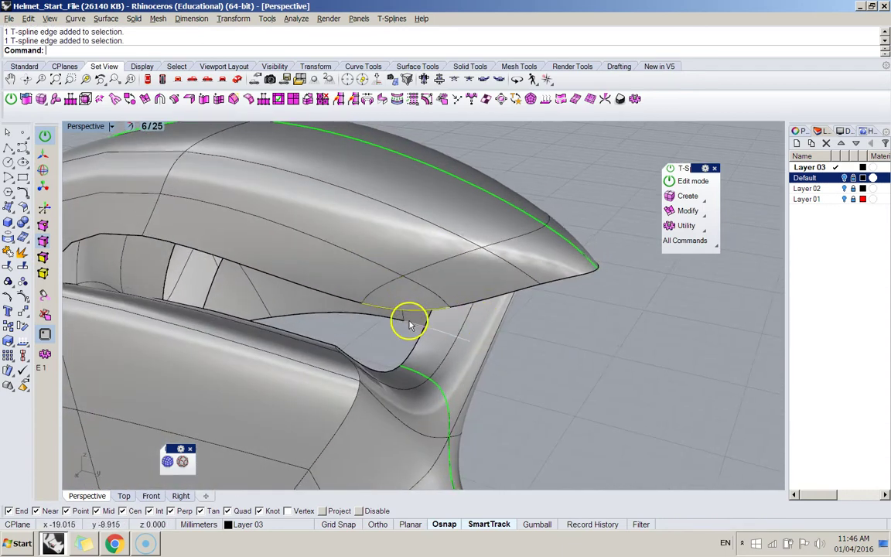
key(Delete)
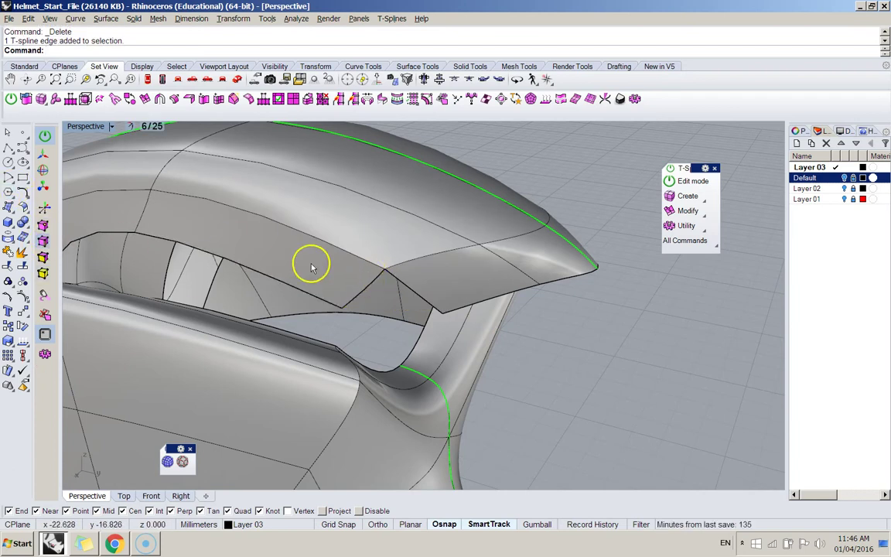
Extrude the front side edge of the rim notch rearward across the opening
click(376, 289)
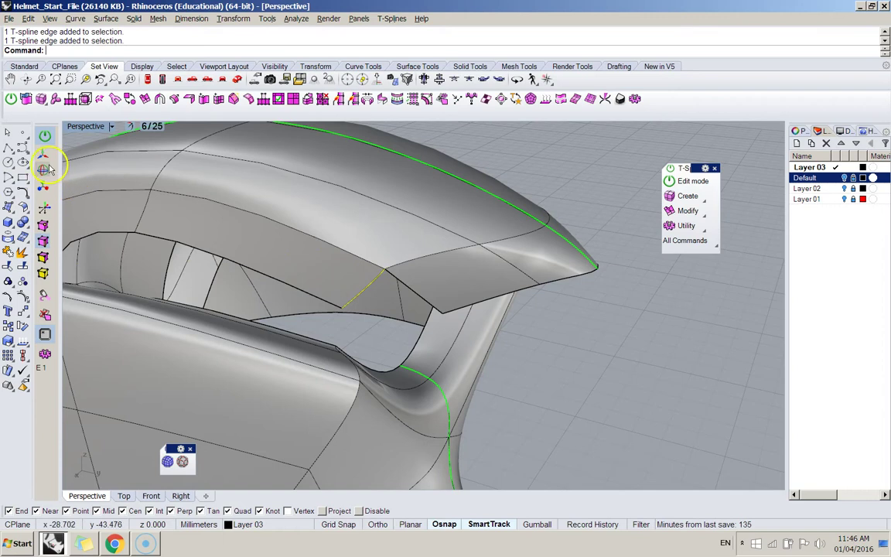
drag(395, 300, 443, 312)
drag(416, 259, 415, 293)
right_drag(585, 379, 503, 335)
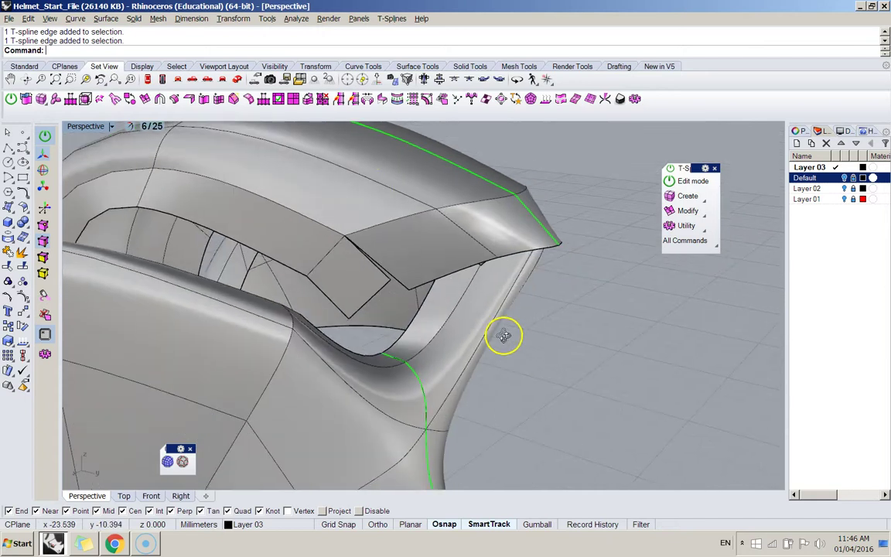
Weld the extruded face's outer corner vertex to the opposite corner of the rim notch
click(341, 100)
click(391, 280)
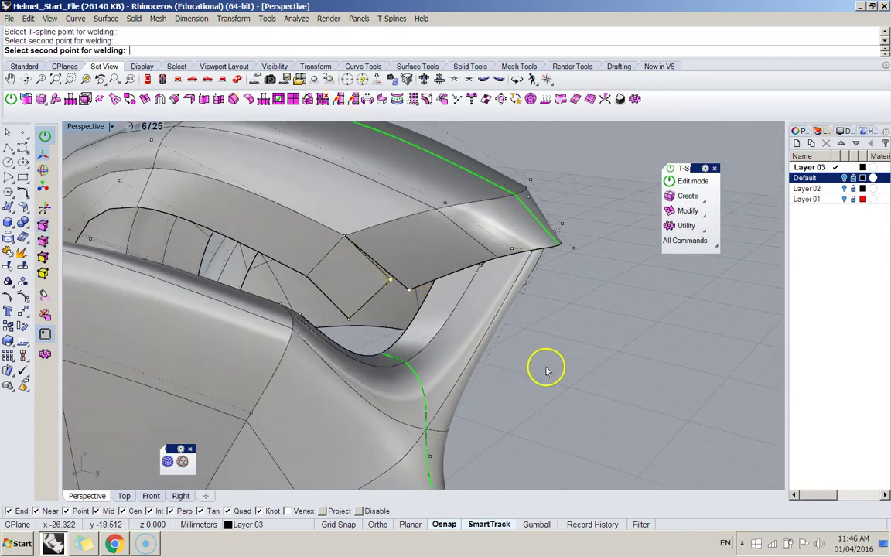
right_click(521, 362)
mouse_move(521, 362)
right_down()
mouse_move(533, 372)
mouse_move(525, 348)
mouse_move(511, 350)
right_up()
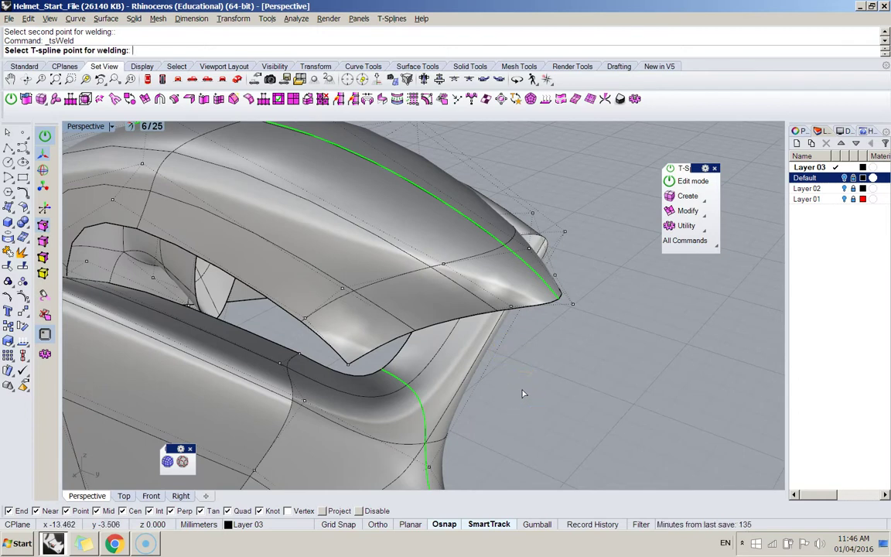
right_drag(451, 332, 93, 246)
click(273, 337)
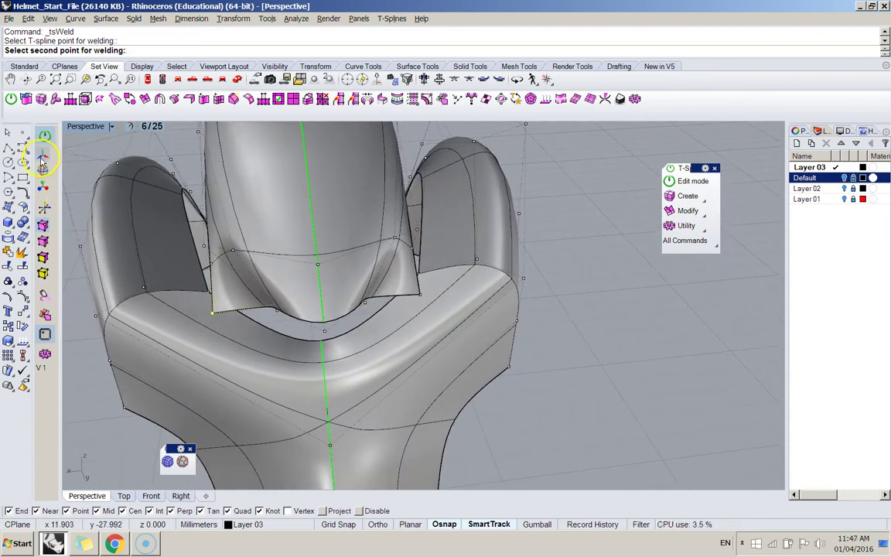
right_drag(196, 331, 254, 311)
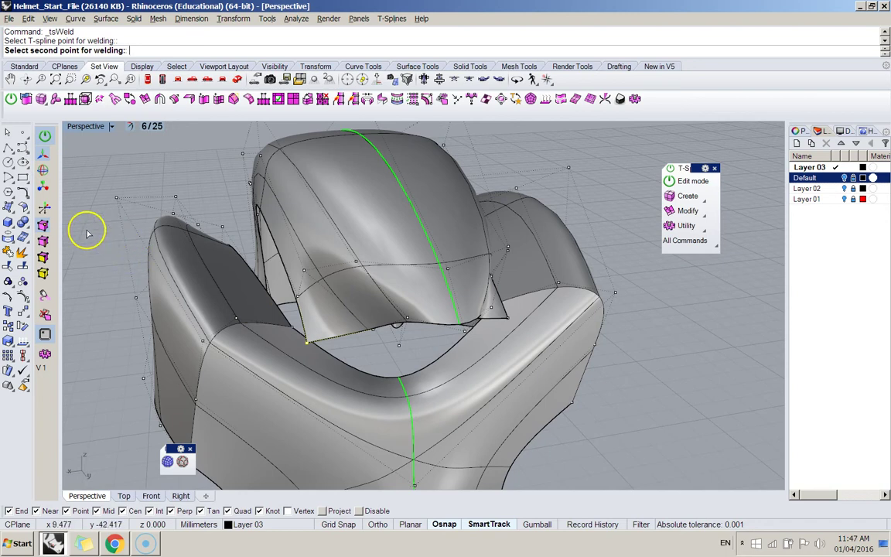
key(Escape)
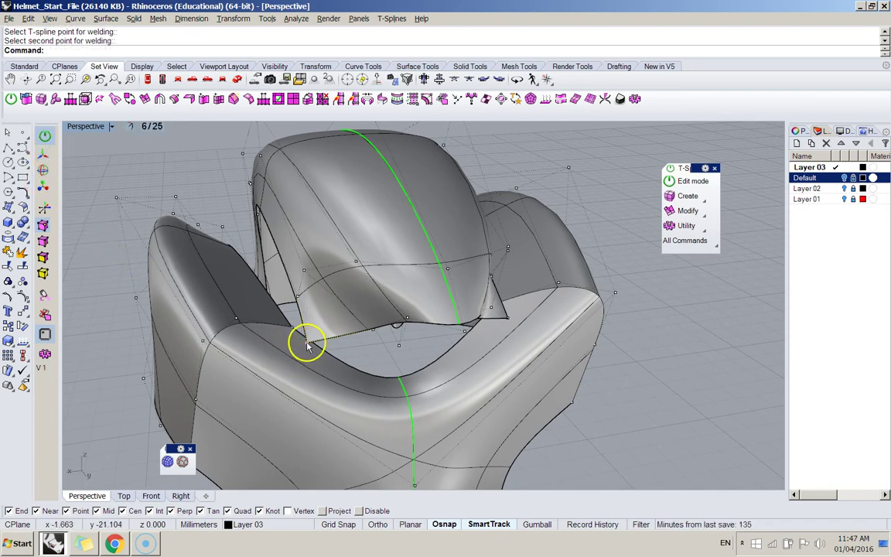
Move the corner vertex at the lower rear of the upper shell's side inward toward the centreline
right_drag(308, 349, 285, 350)
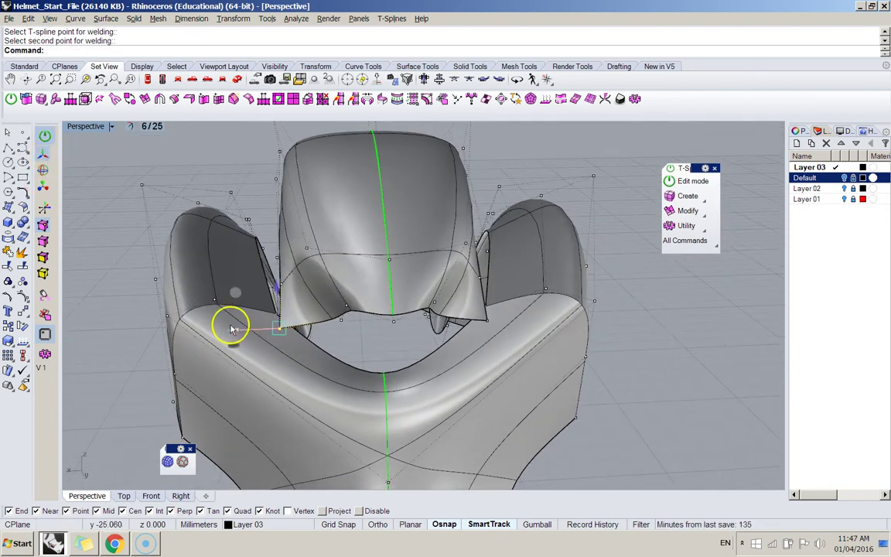
drag(234, 330, 296, 341)
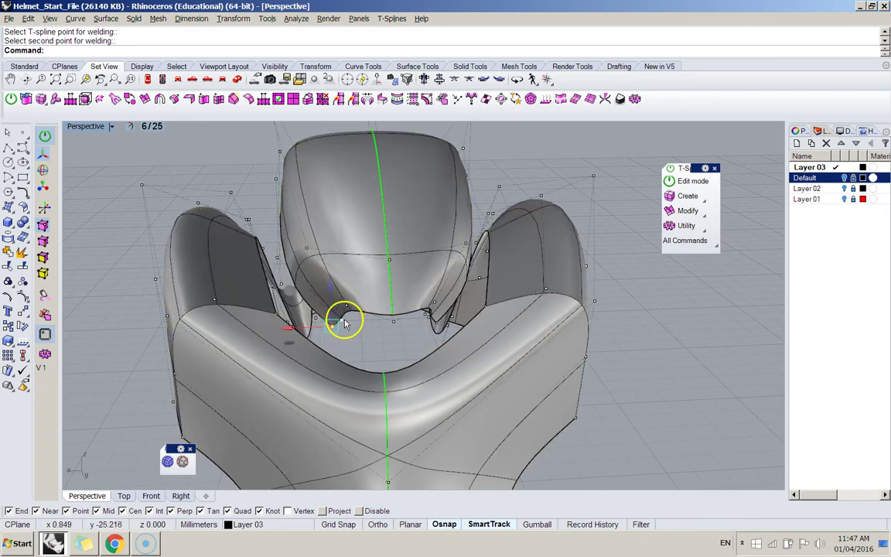
click(343, 323)
right_drag(314, 314, 393, 372)
click(429, 318)
click(394, 373)
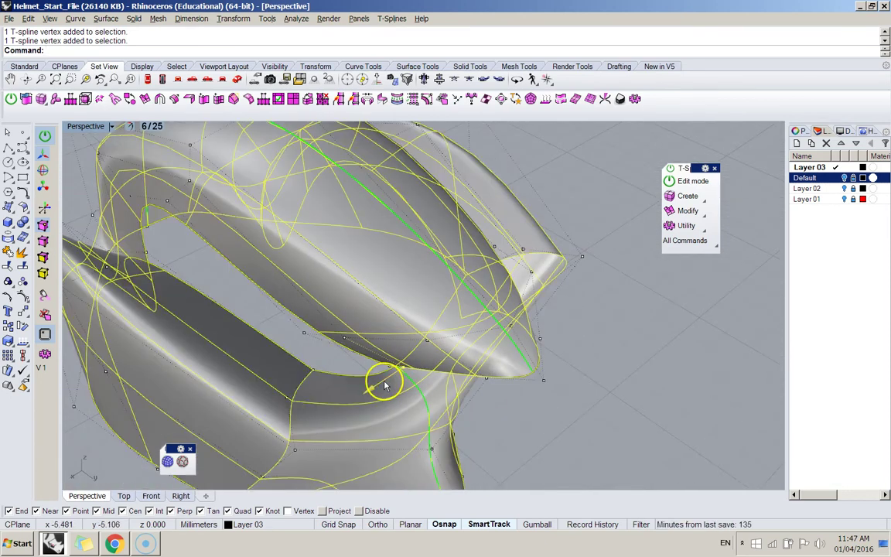
drag(384, 382, 386, 382)
Move the centre vertices at the upper shell's rear tip forward to reshape the rear edge
click(543, 381)
drag(577, 408, 566, 399)
click(533, 373)
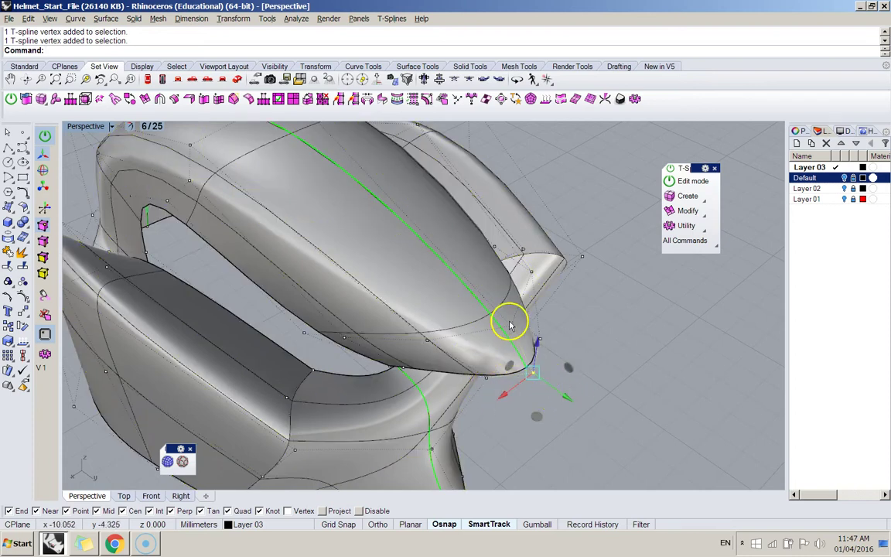
right_drag(513, 347, 582, 224)
drag(607, 208, 589, 194)
click(606, 158)
right_drag(582, 229, 453, 298)
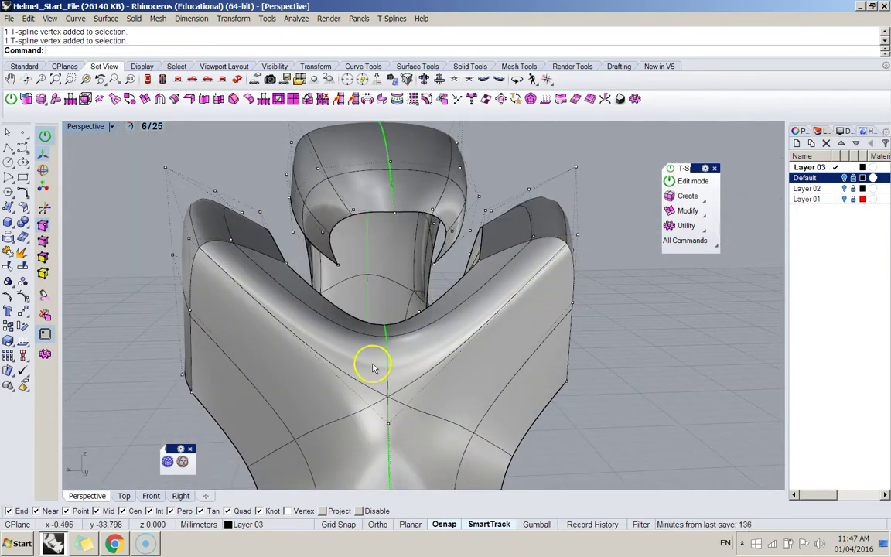
Select the five vertices along the helmet's front rim and scale them down vertically
right_drag(471, 345, 490, 319)
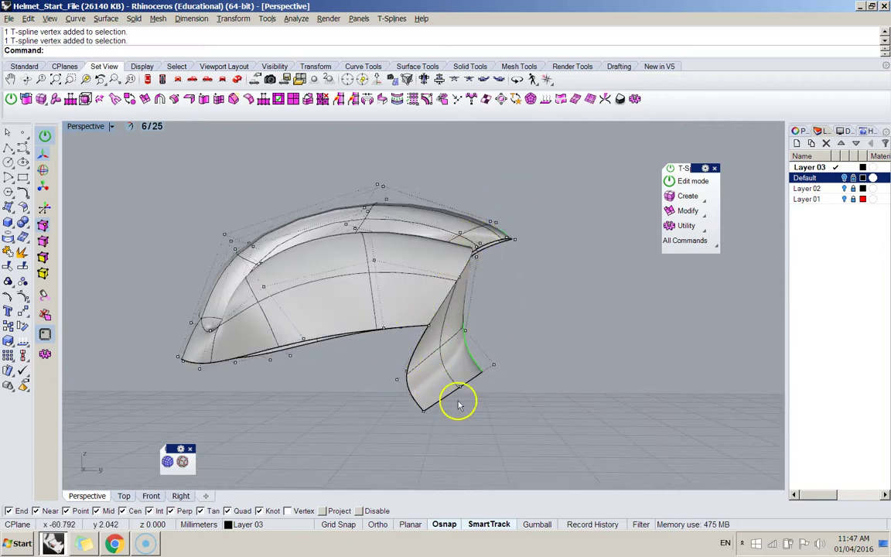
right_drag(451, 263, 365, 309)
scroll(248, 317, down, 8)
scroll(365, 309, down, 7)
scroll(364, 306, up, 10)
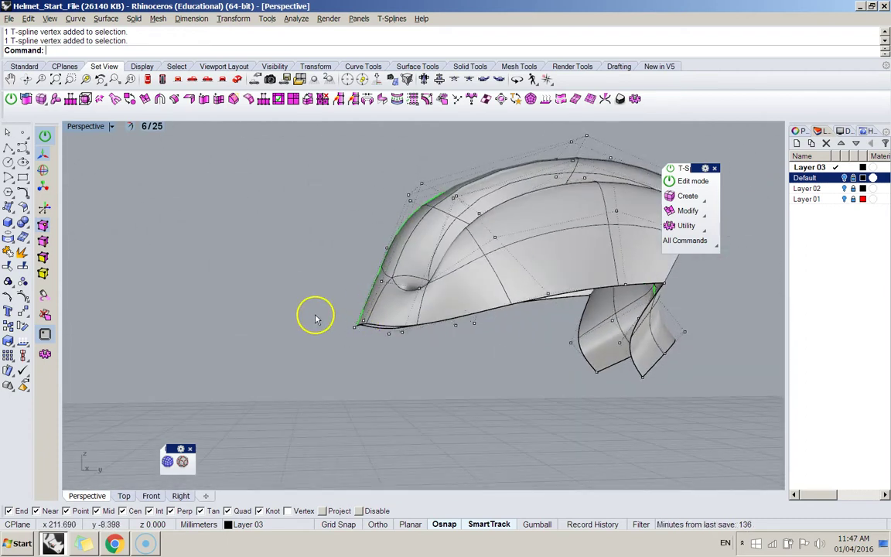
drag(408, 360, 408, 359)
right_drag(409, 359, 392, 356)
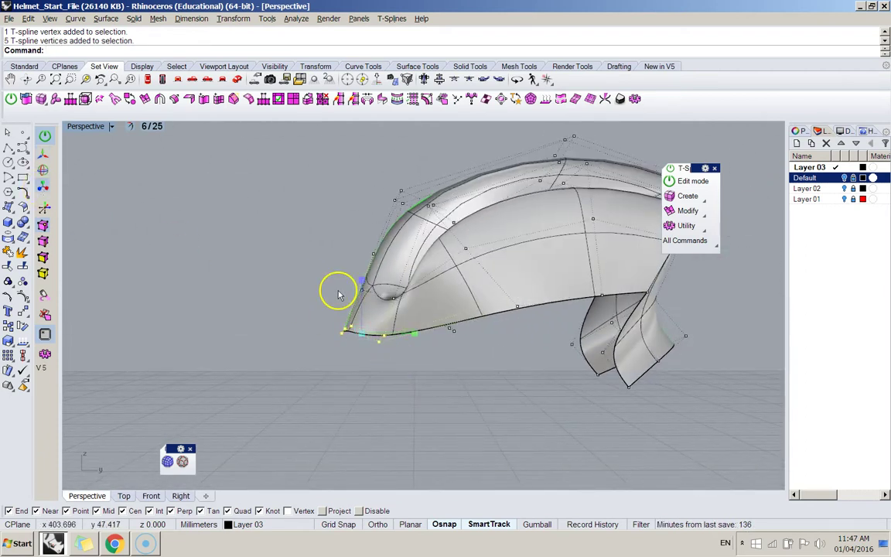
drag(363, 283, 366, 303)
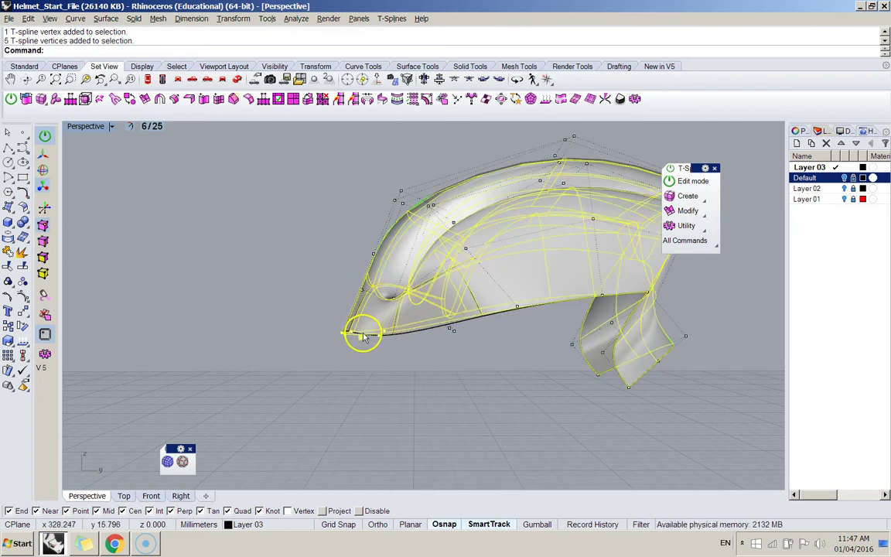
drag(364, 334, 364, 334)
Rotate the five selected front rim vertices in the side plane
click(43, 173)
right_drag(325, 297, 330, 314)
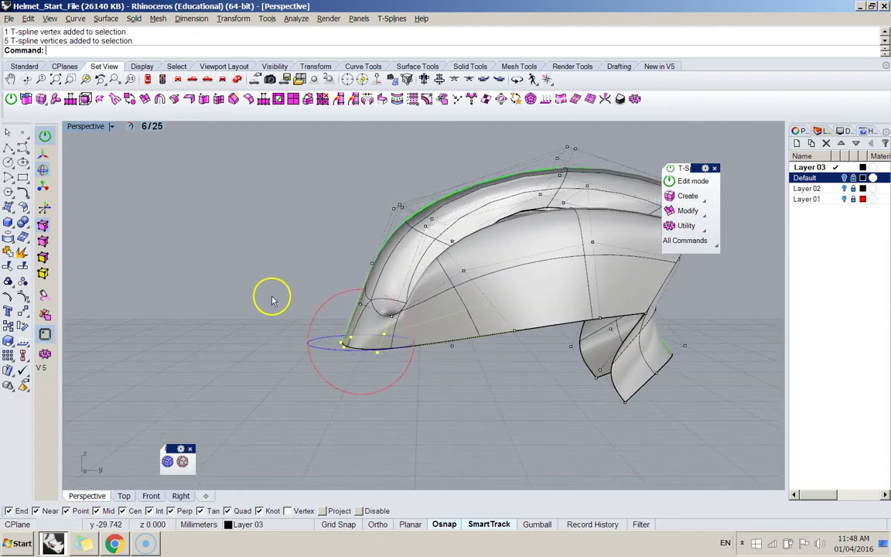
drag(399, 319, 396, 342)
Reposition the centre vertex of the helmet's front rim on the symmetry line
right_drag(485, 396, 418, 312)
click(506, 339)
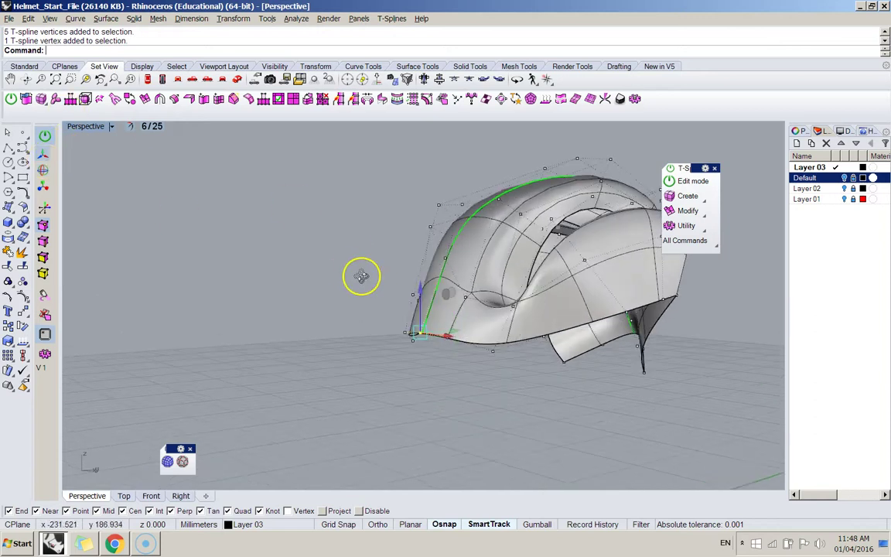
right_drag(359, 276, 445, 313)
scroll(446, 313, up, 5)
drag(400, 325, 422, 375)
right_drag(421, 376, 449, 401)
drag(476, 355, 470, 375)
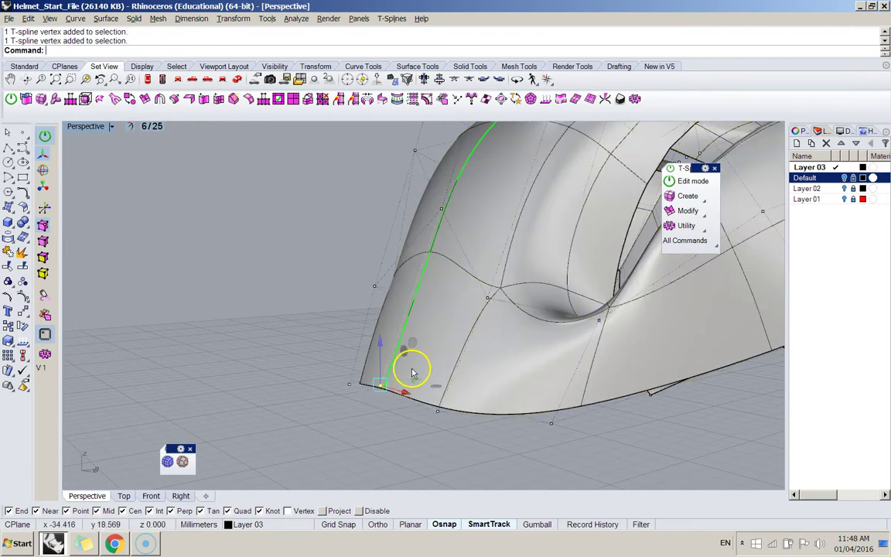
Inspect the shape of the helmet's front, upper shell and side openings from several angles
scroll(365, 337, down, 5)
right_drag(363, 334, 444, 419)
scroll(358, 344, down, 4)
scroll(359, 352, up, 7)
right_drag(360, 352, 365, 245)
right_drag(454, 379, 506, 323)
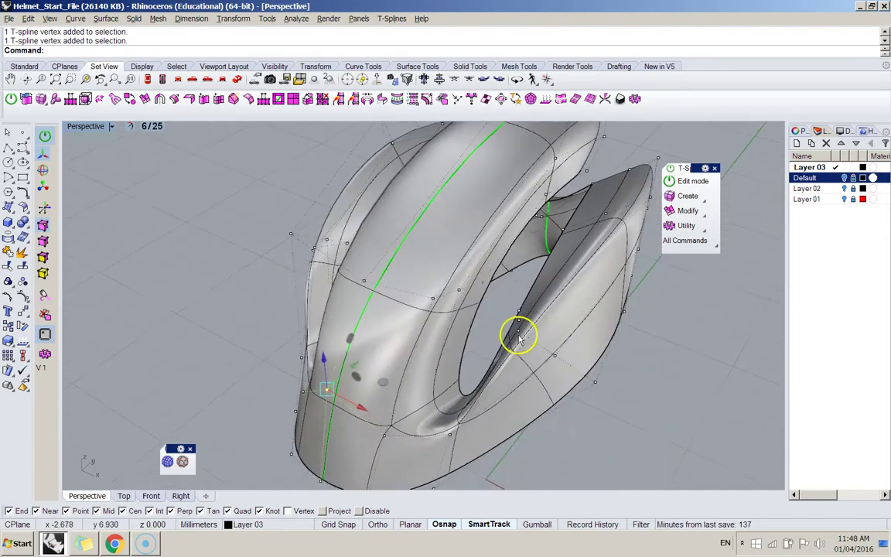
right_drag(521, 333, 462, 164)
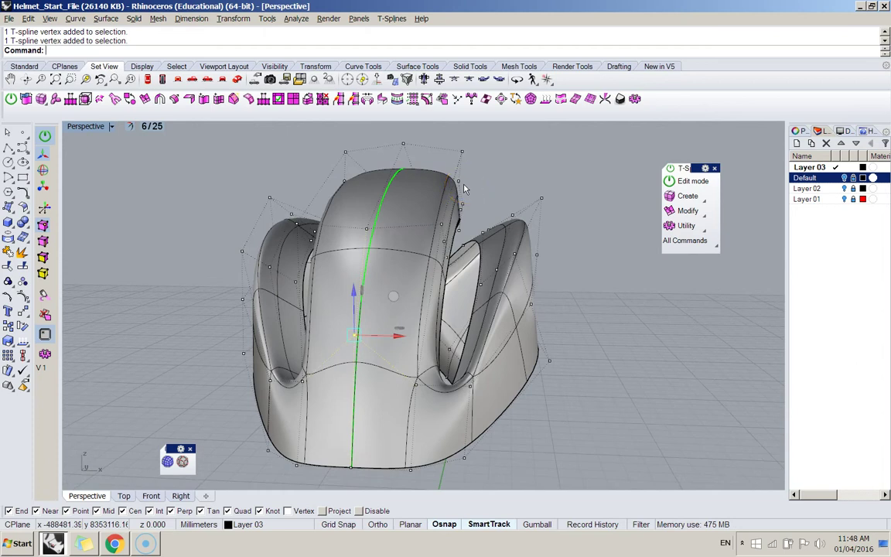
right_drag(465, 188, 412, 270)
Select the upper shell's inner side edge near the rear and move it slightly inward
click(44, 225)
click(457, 233)
right_drag(473, 229, 447, 244)
shift+click(523, 214)
right_drag(539, 209, 526, 238)
right_drag(639, 312, 563, 233)
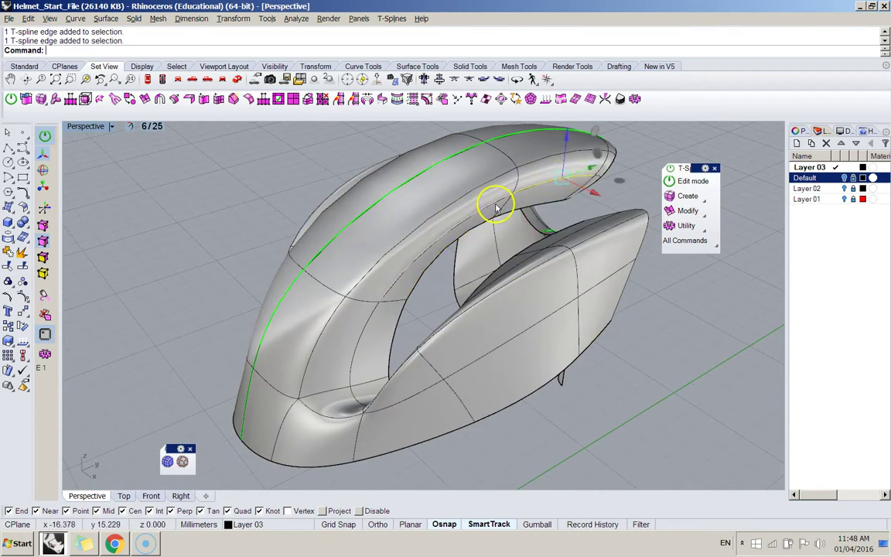
right_drag(496, 207, 414, 306)
shift+click(527, 209)
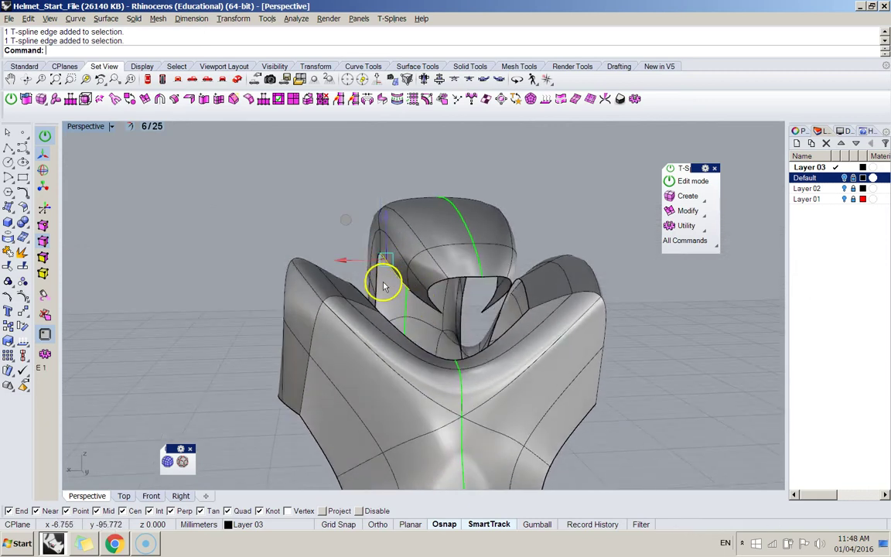
drag(346, 264, 351, 260)
right_drag(397, 303, 464, 198)
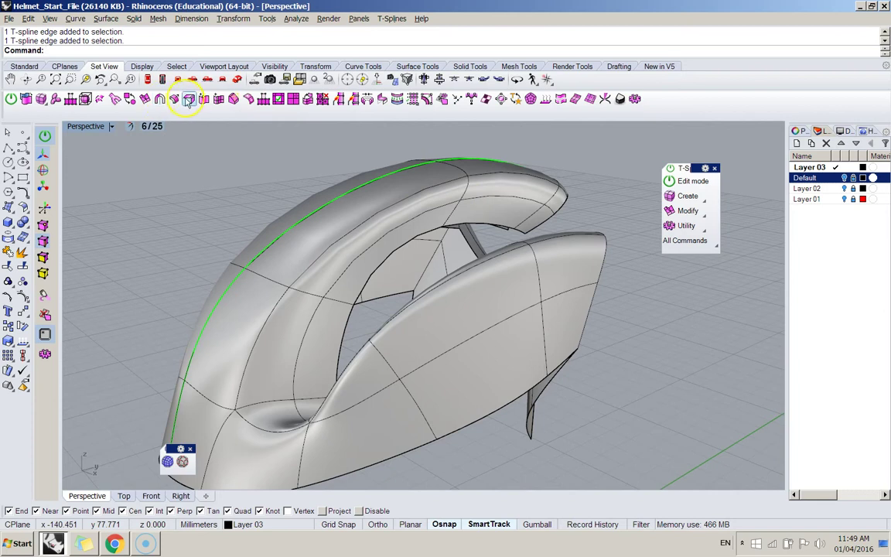
Try creasing the three ridge edges along the upper shell's side from the rear tip forward, and undo the crease
right_drag(224, 205, 605, 213)
click(627, 207)
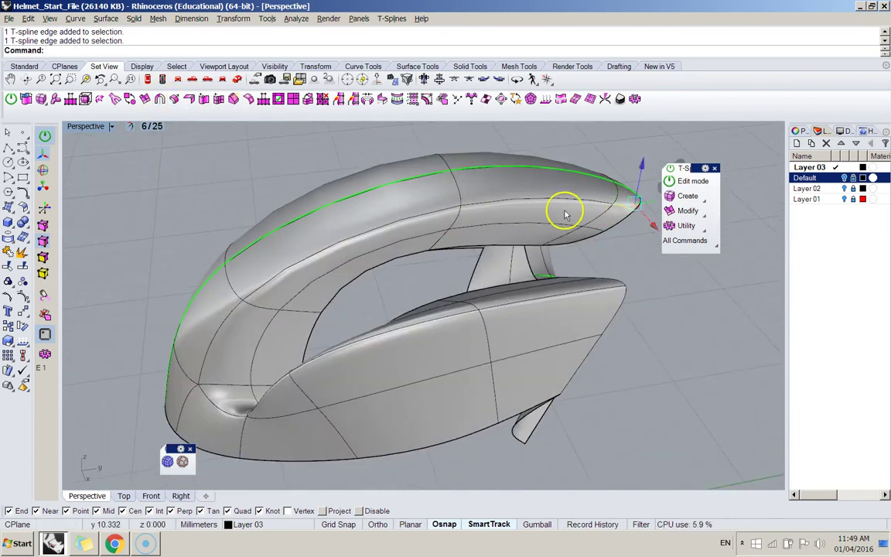
shift+click(567, 203)
shift+click(393, 224)
shift+click(242, 312)
ctrl+click(242, 329)
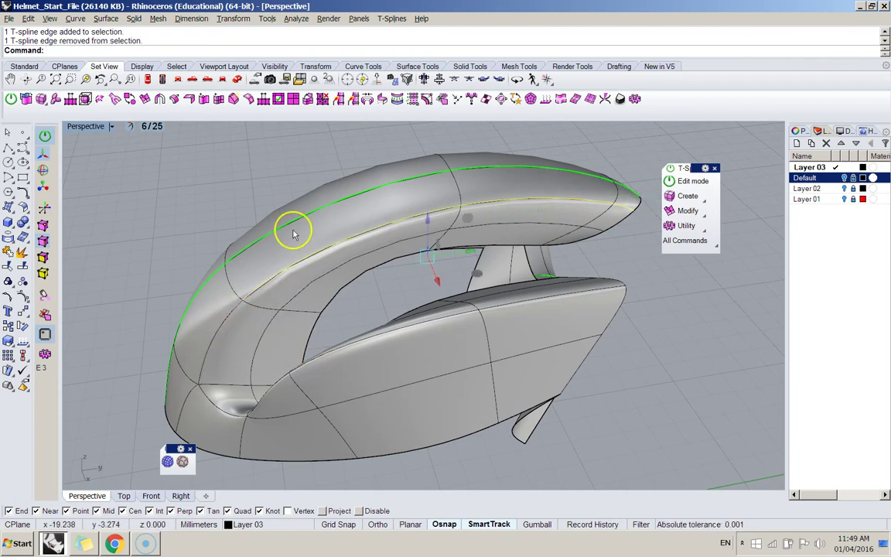
right_drag(288, 229, 318, 142)
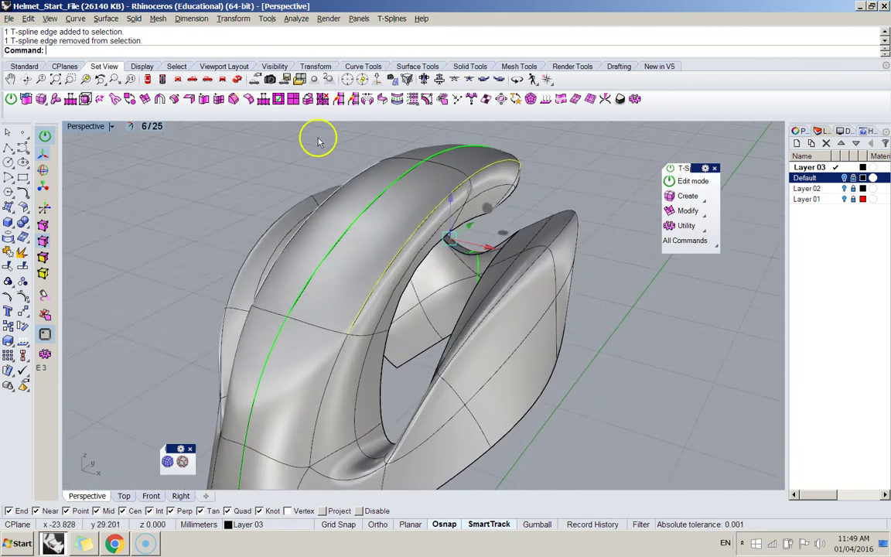
click(189, 101)
right_drag(386, 232, 288, 246)
key(ctrl+z)
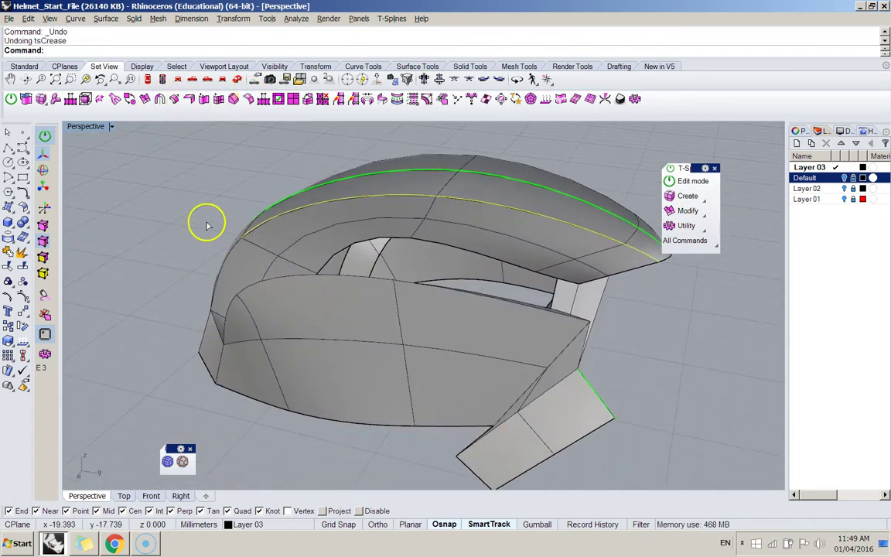
Try creasing only the two rearmost ridge edges on the upper shell's side, toggle the smooth display, and undo both
shift+click(553, 203)
shift+click(407, 225)
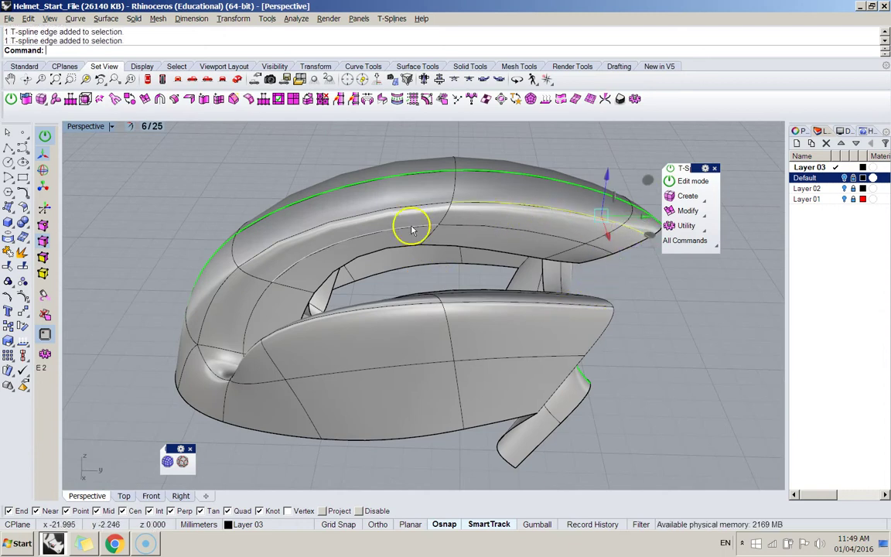
right_drag(408, 225, 215, 129)
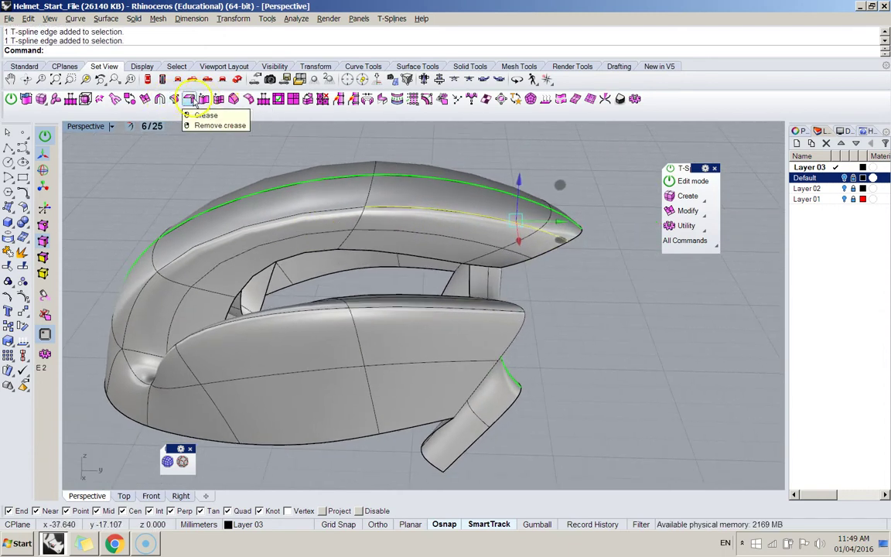
click(188, 99)
right_drag(223, 279, 439, 249)
key(Tab)
right_drag(219, 254, 600, 287)
key(ctrl+z)
right_drag(533, 258, 469, 289)
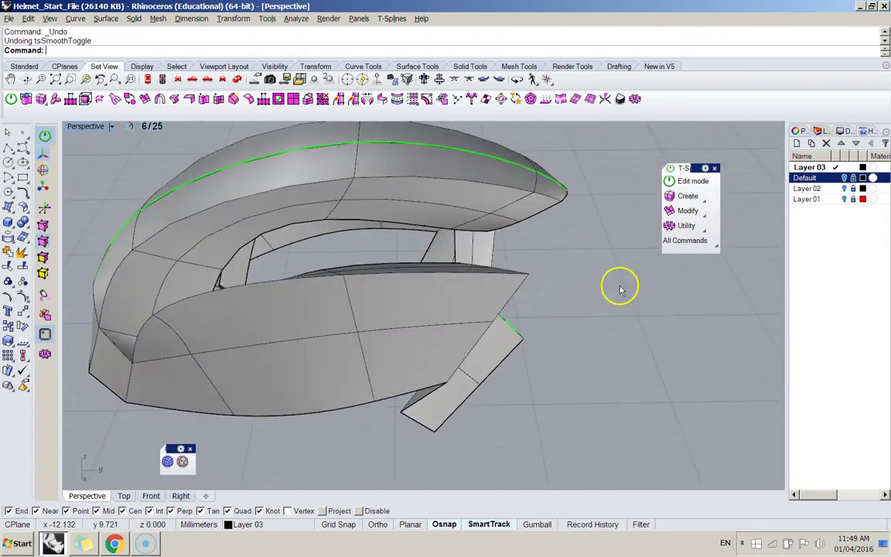
key(ctrl+z)
right_drag(617, 282, 495, 208)
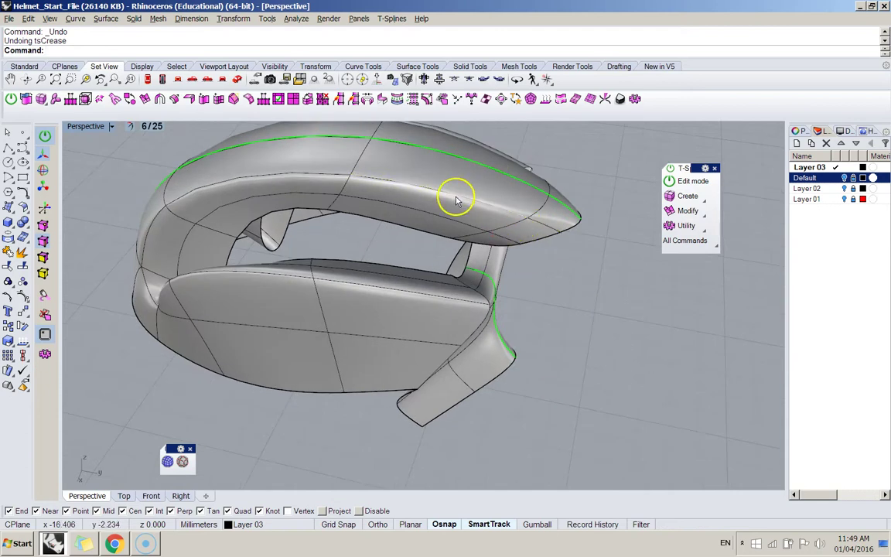
click(544, 229)
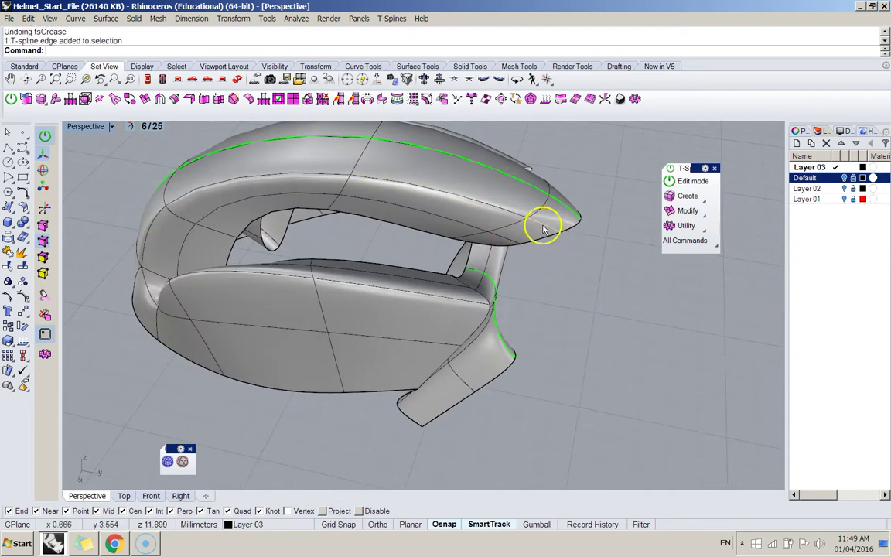
click(175, 99)
Insert a simple edge loop across the upper shell, forward of its middle cross loop
right_drag(510, 255, 449, 217)
double_click(458, 239)
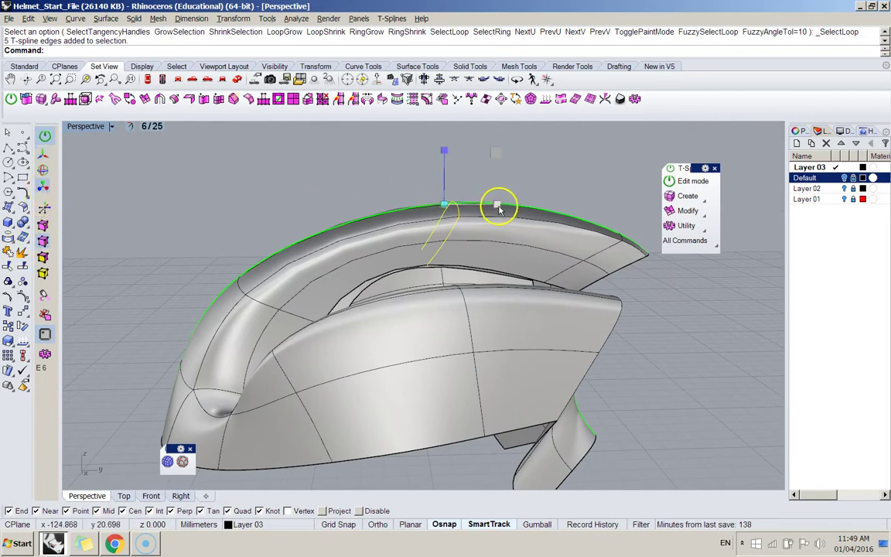
click(448, 211)
click(434, 214)
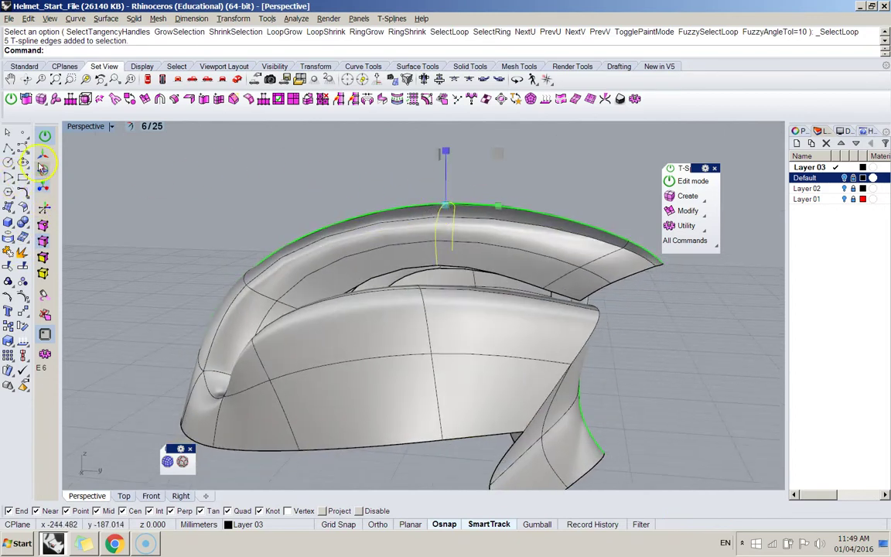
right_drag(477, 168, 273, 174)
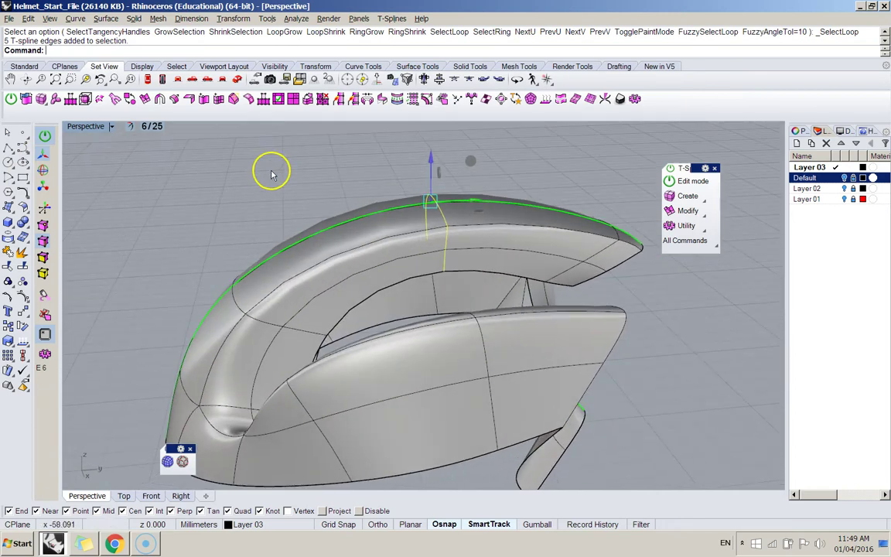
click(219, 100)
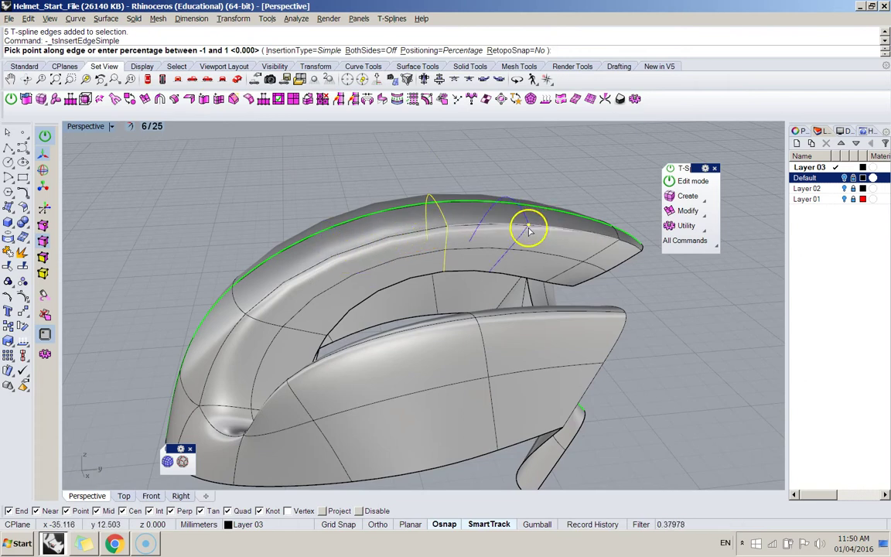
click(333, 256)
right_drag(333, 257, 375, 241)
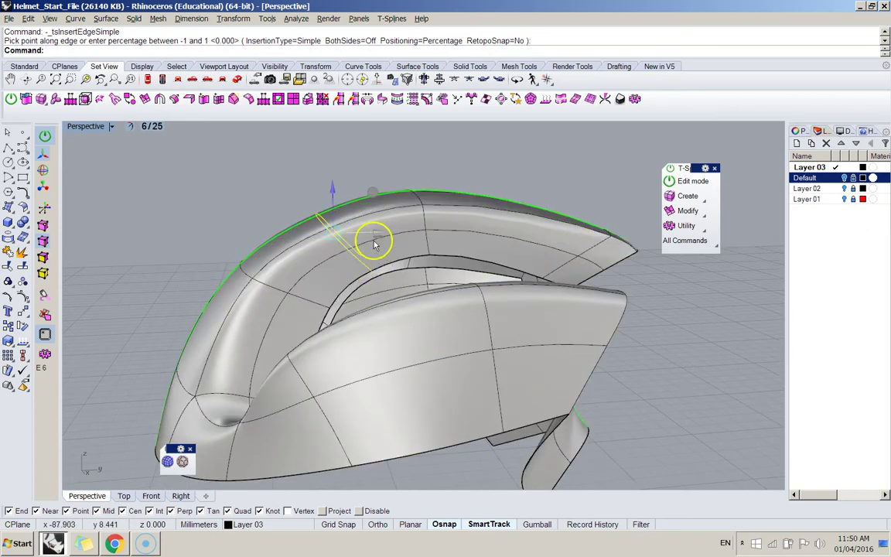
Move the upper shell's front cross loop and the inserted loop forward to adjust their spacing
double_click(311, 302)
drag(304, 234, 291, 254)
double_click(337, 246)
drag(378, 207, 362, 198)
Remove the crease from the short ridge edge at the upper shell's rear tip
right_drag(364, 198, 631, 285)
click(641, 272)
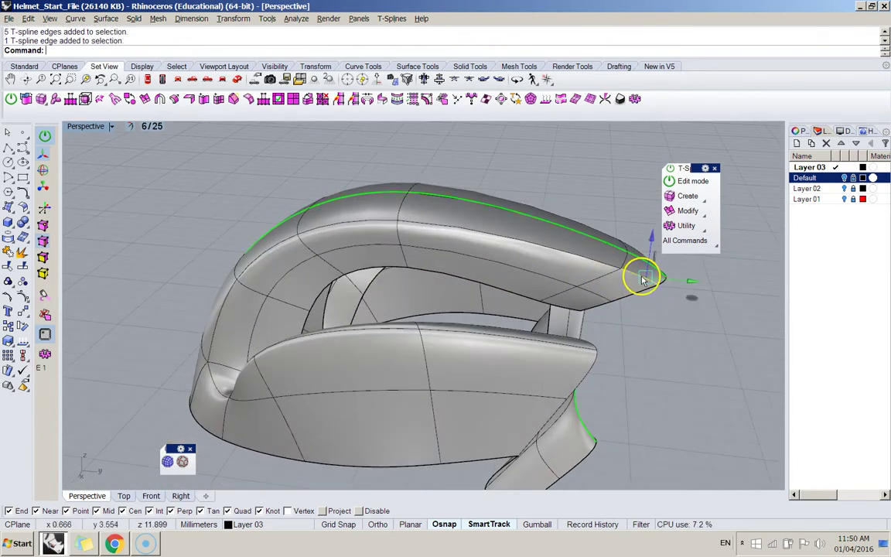
right_click(189, 103)
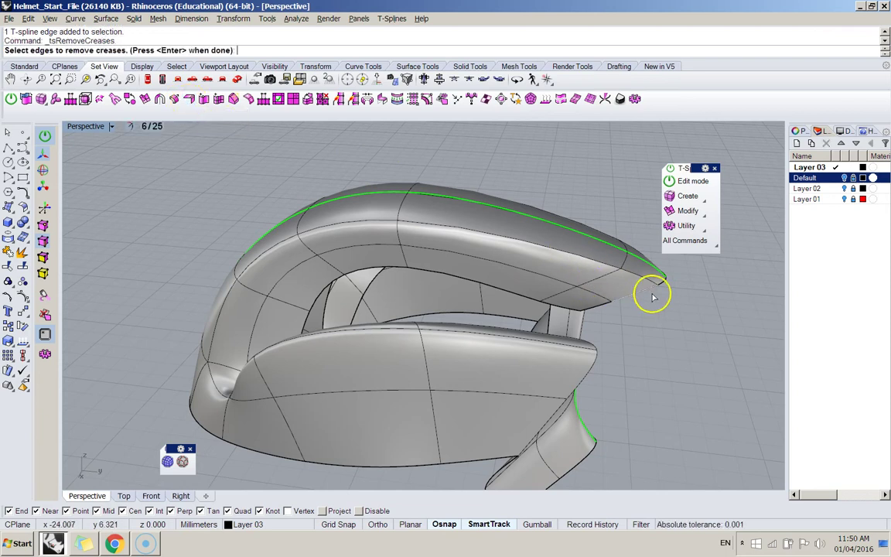
right_click(667, 339)
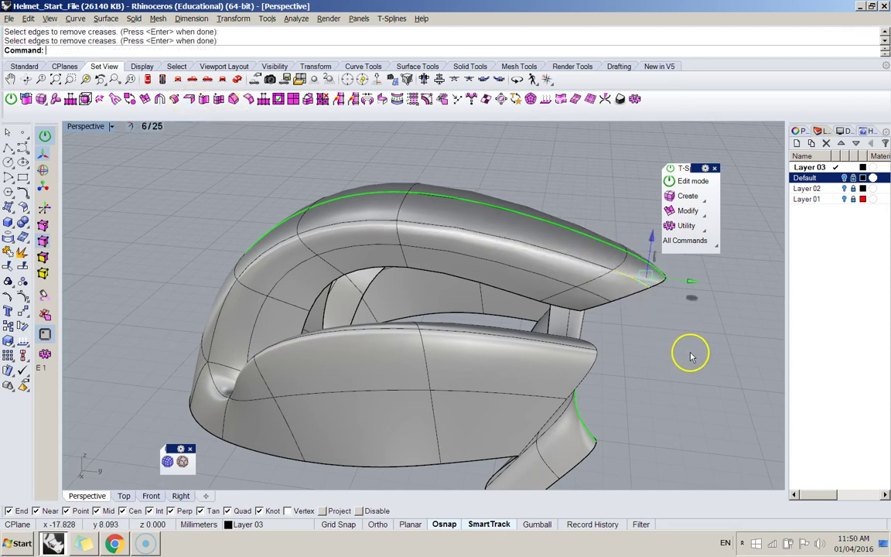
Crease the two rearmost ridge edges along the upper shell's side
right_drag(690, 352, 619, 267)
click(592, 265)
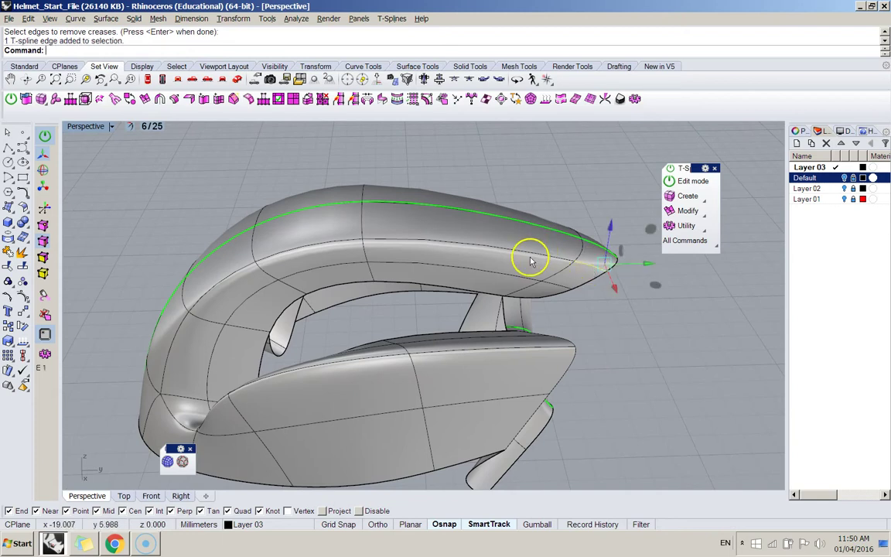
shift+click(528, 253)
shift+click(535, 245)
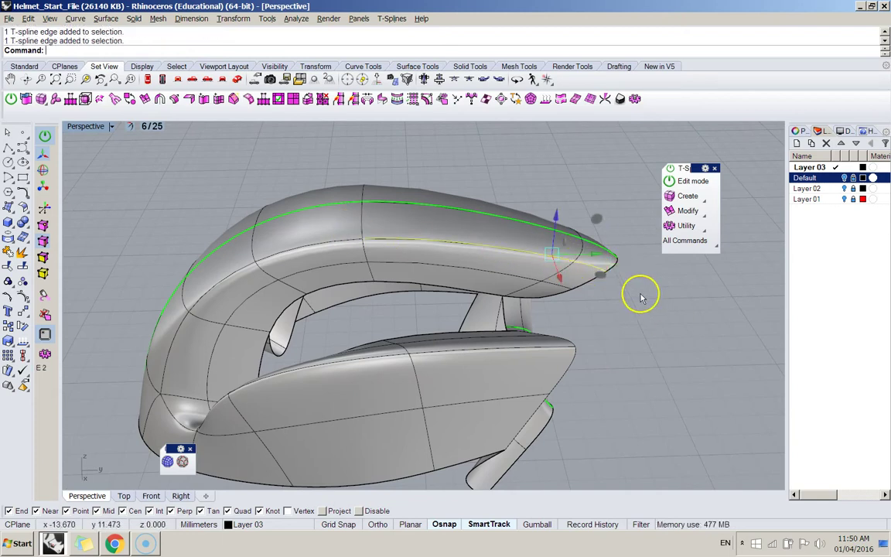
click(188, 98)
Examine the creased upper shell from several angles and preview it in the Rendered display mode
right_drag(333, 240, 394, 271)
right_drag(238, 302, 222, 312)
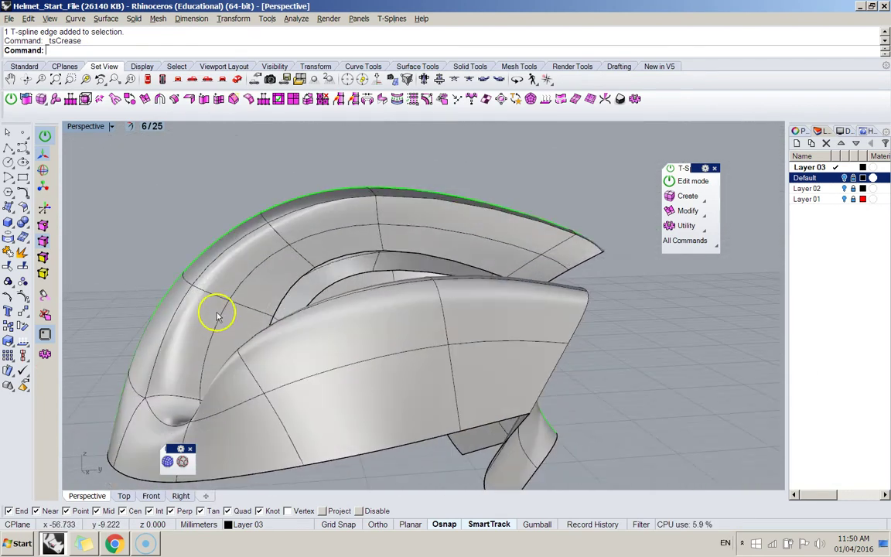
right_drag(424, 199, 677, 256)
right_drag(272, 265, 278, 312)
click(845, 131)
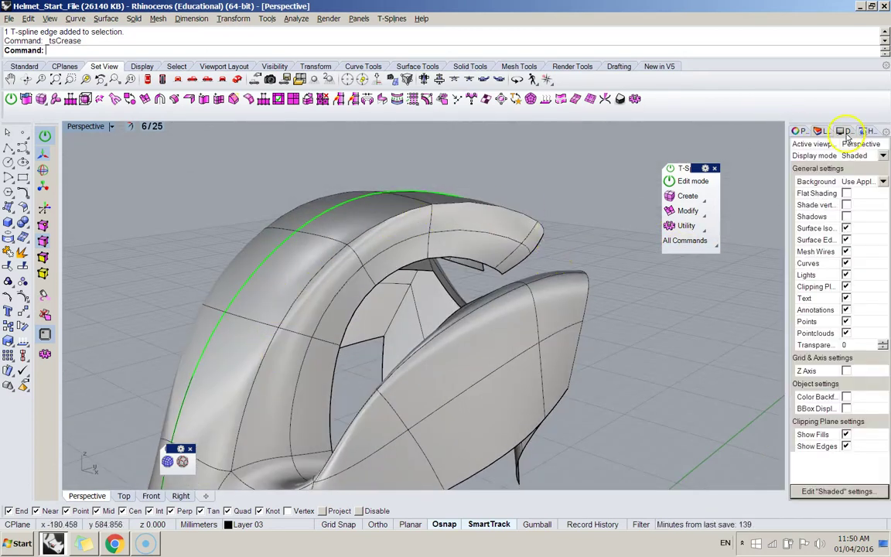
click(854, 158)
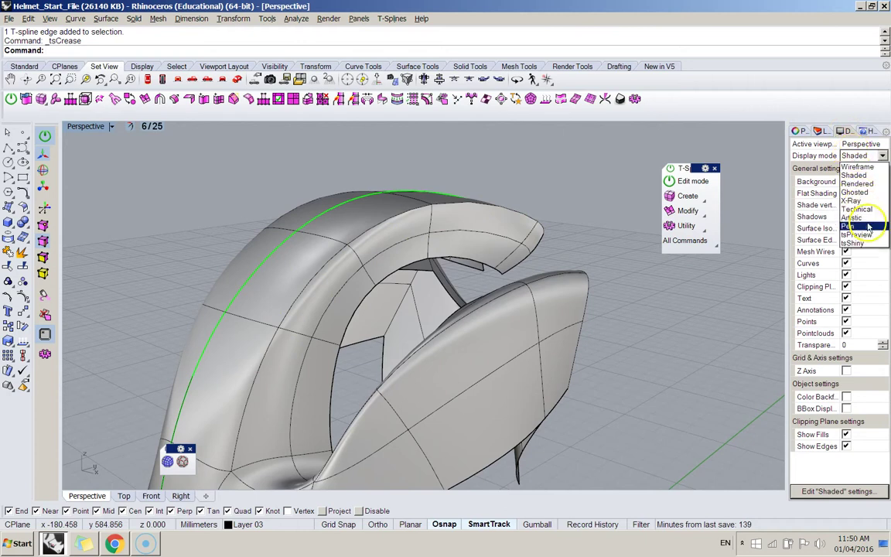
click(856, 185)
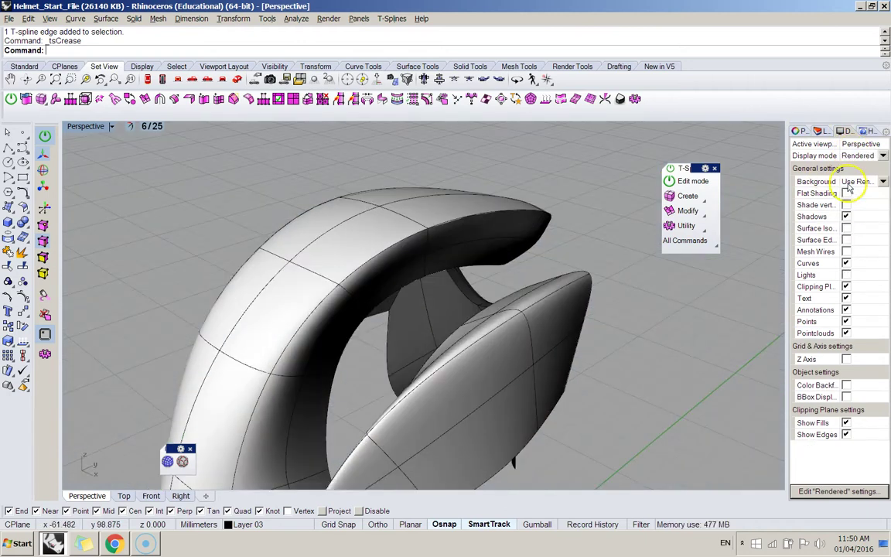
right_drag(529, 199, 563, 260)
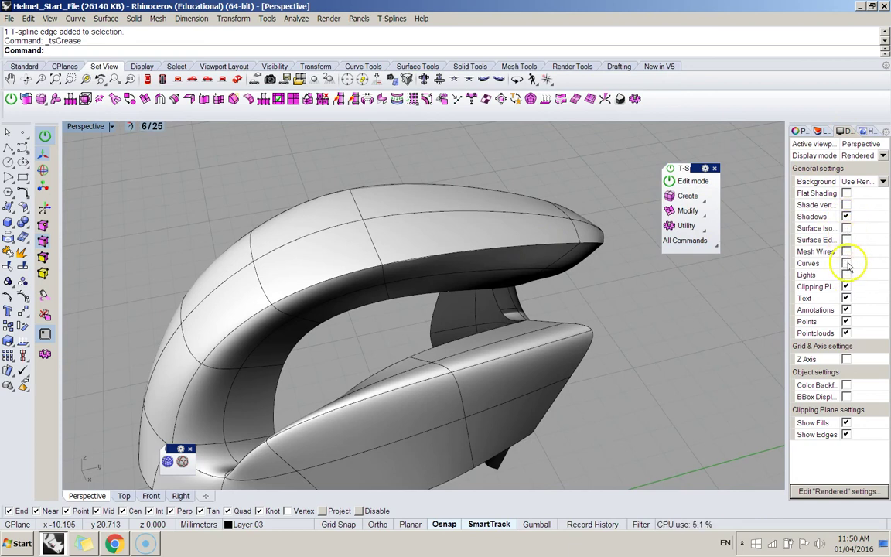
Preview the helmet in the tsShiny and tsPreview display modes, and return to Shaded
click(864, 156)
click(808, 231)
click(882, 155)
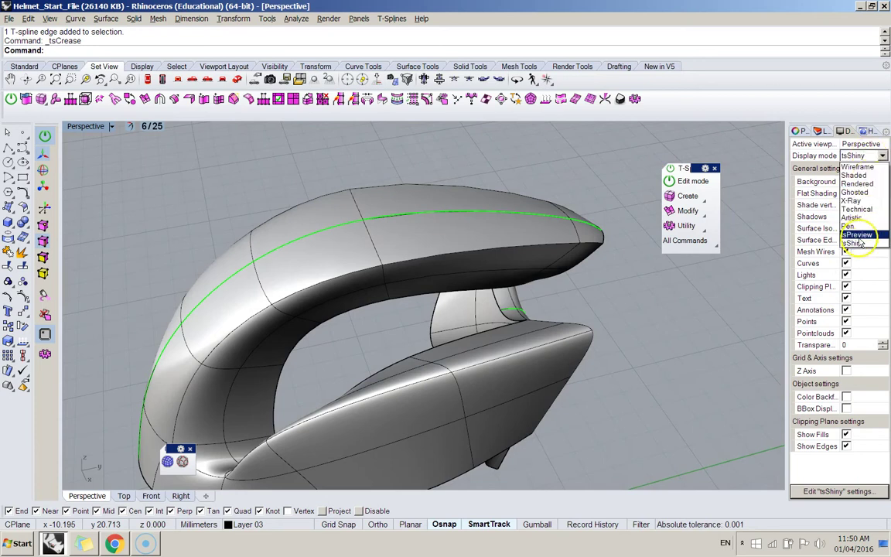
click(859, 230)
click(881, 156)
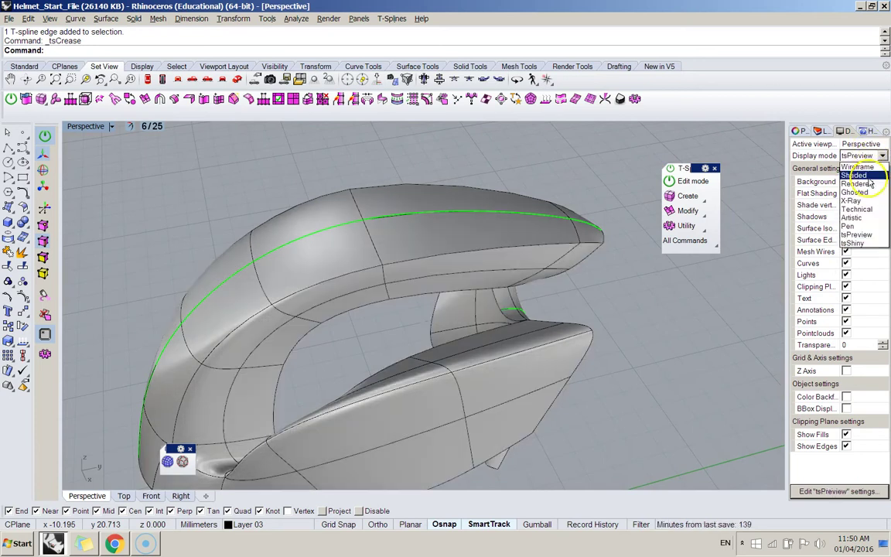
click(860, 177)
Turn off surface isocurves in the Shaded display and examine the helmet's surface from the side and front
right_drag(621, 270, 652, 241)
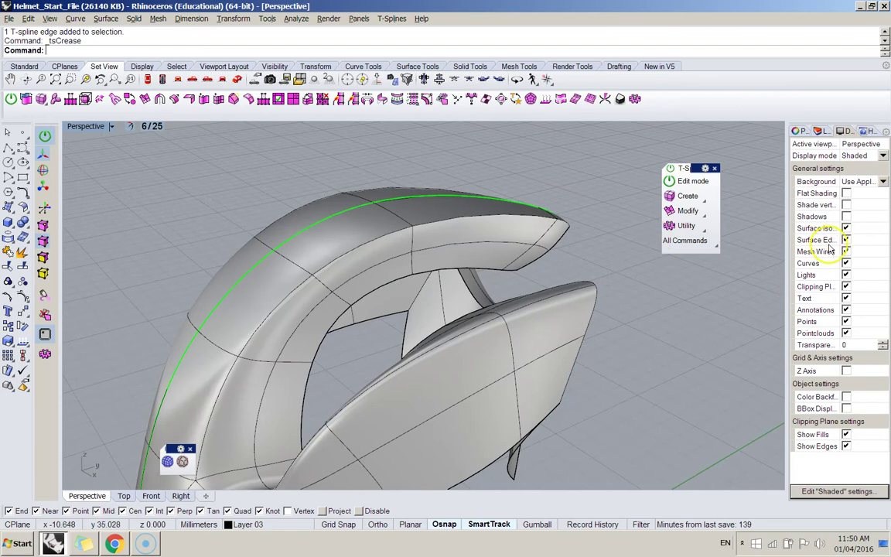
click(847, 228)
right_drag(600, 223, 527, 328)
right_drag(352, 233, 538, 198)
right_drag(411, 276, 531, 185)
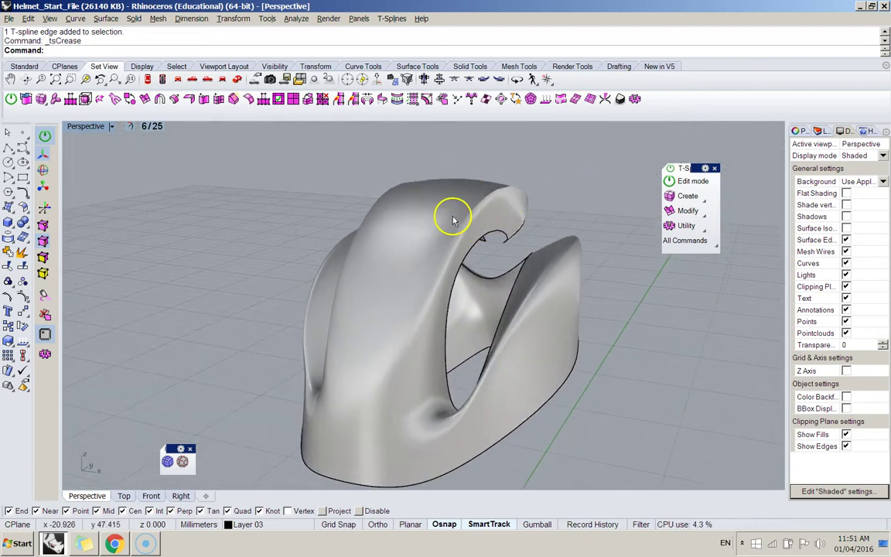
right_drag(453, 221, 760, 184)
Switch the display mode to tsPreview and examine the hollow at the front end of the side opening
click(862, 157)
click(773, 241)
right_drag(480, 364, 348, 363)
click(496, 332)
scroll(387, 411, down, 8)
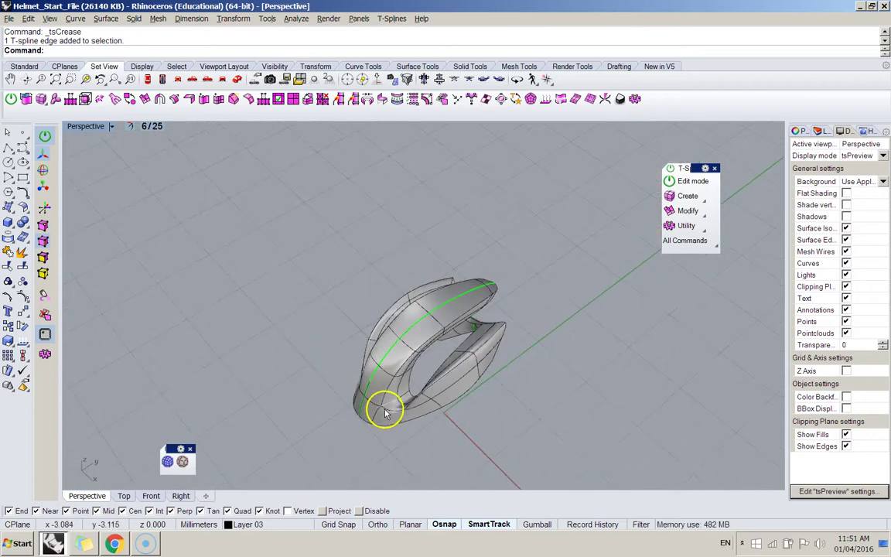
scroll(387, 412, up, 8)
shift+right_drag(388, 411, 416, 248)
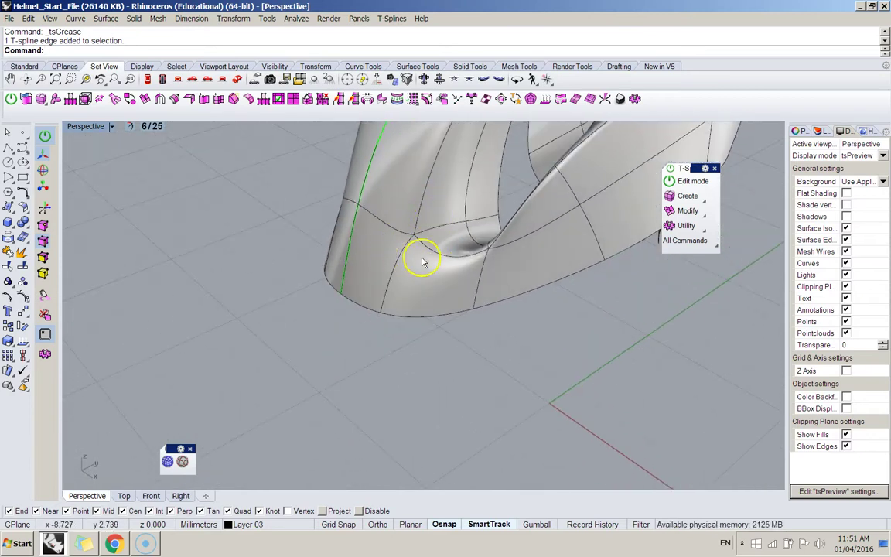
right_drag(431, 237, 488, 309)
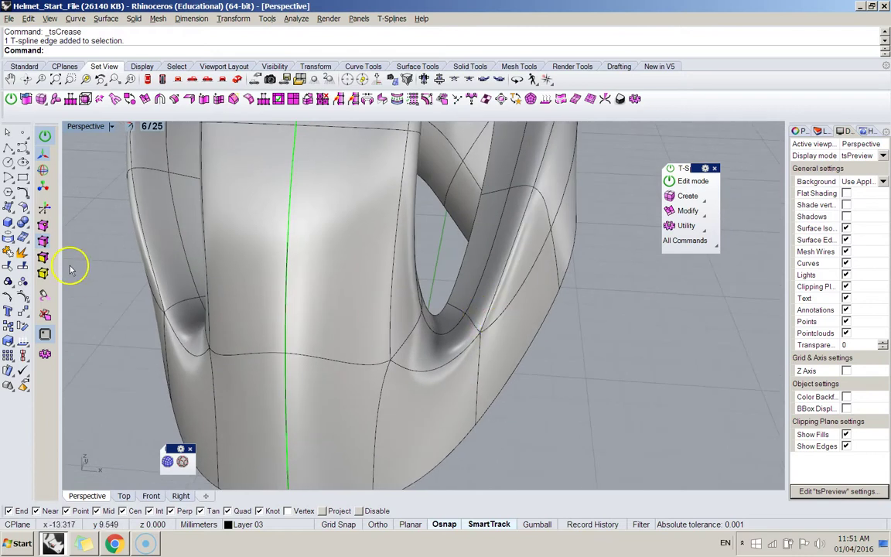
Examine the vertices and edge flow around the side opening's front corner and along the lower side panel
click(43, 227)
click(466, 407)
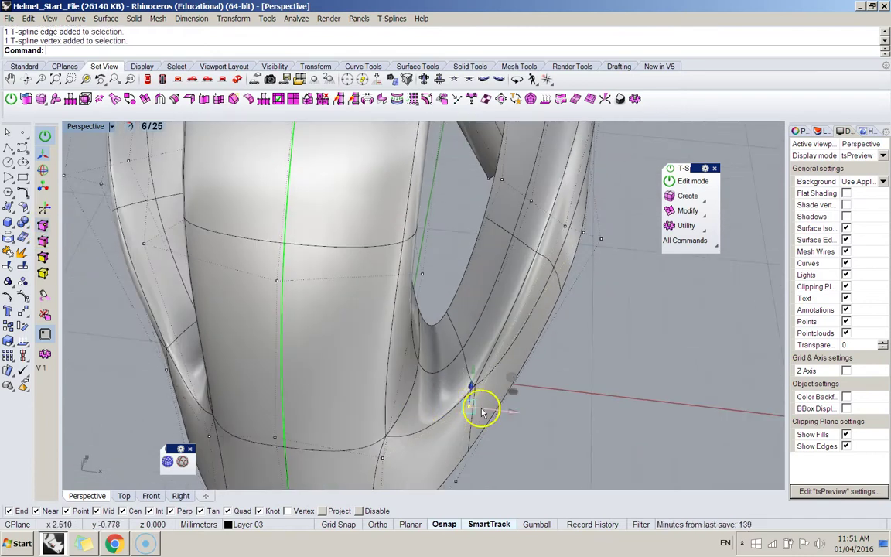
right_drag(494, 372, 516, 242)
right_drag(479, 307, 484, 295)
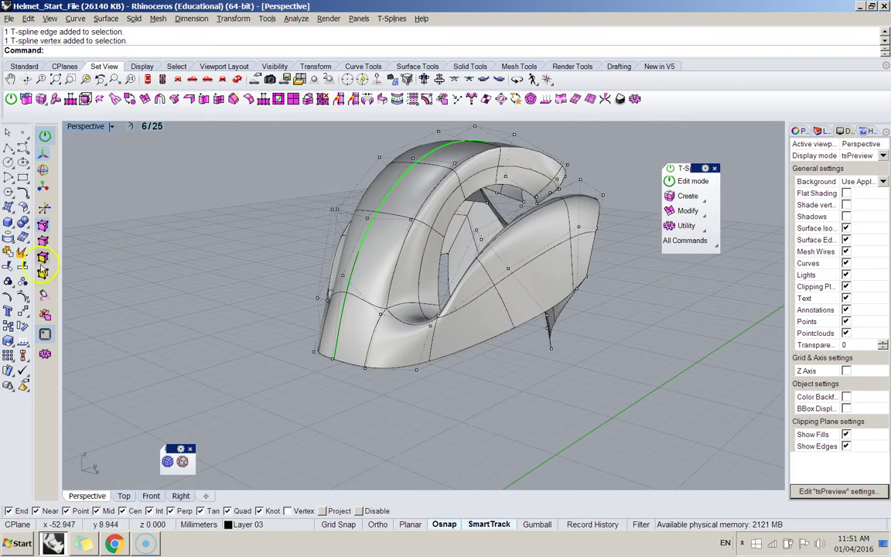
scroll(477, 299, up, 8)
scroll(469, 294, down, 8)
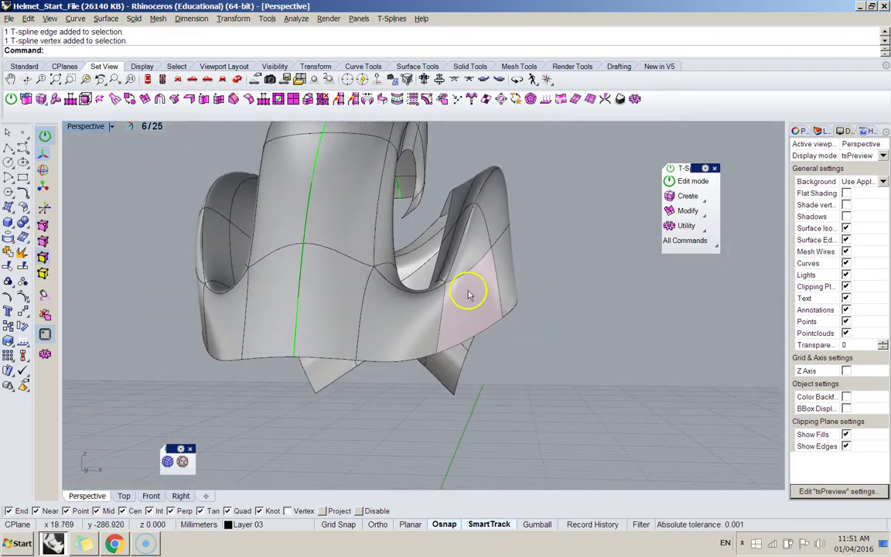
right_drag(470, 295, 406, 309)
right_drag(482, 263, 575, 262)
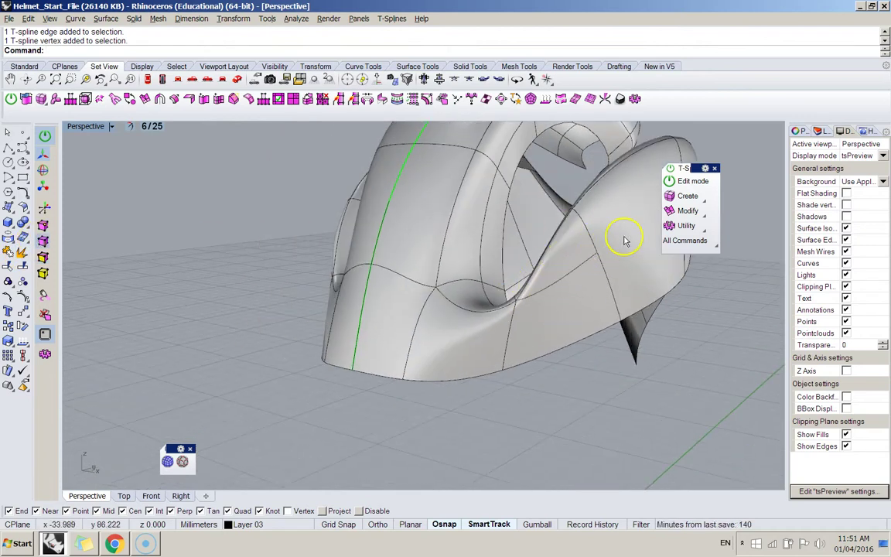
mouse_move(627, 239)
right_down()
mouse_move(515, 254)
mouse_move(641, 249)
right_up()
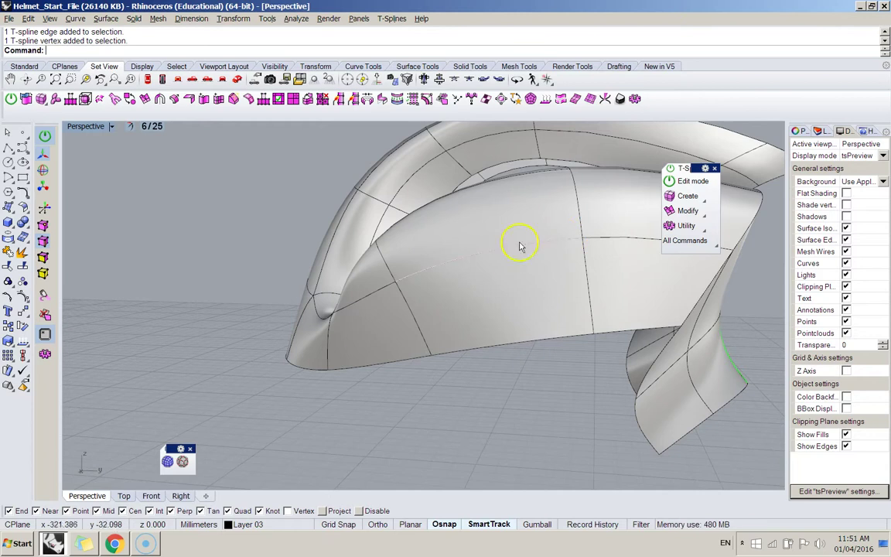
right_drag(517, 247, 424, 287)
right_drag(303, 312, 541, 248)
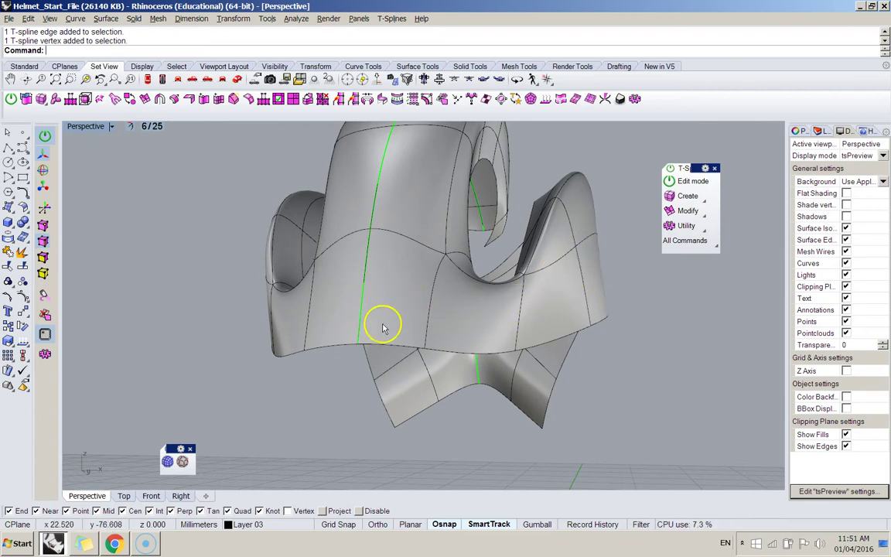
Delete the side panel edge that runs rearward from the side opening's front corner
right_drag(428, 336, 510, 263)
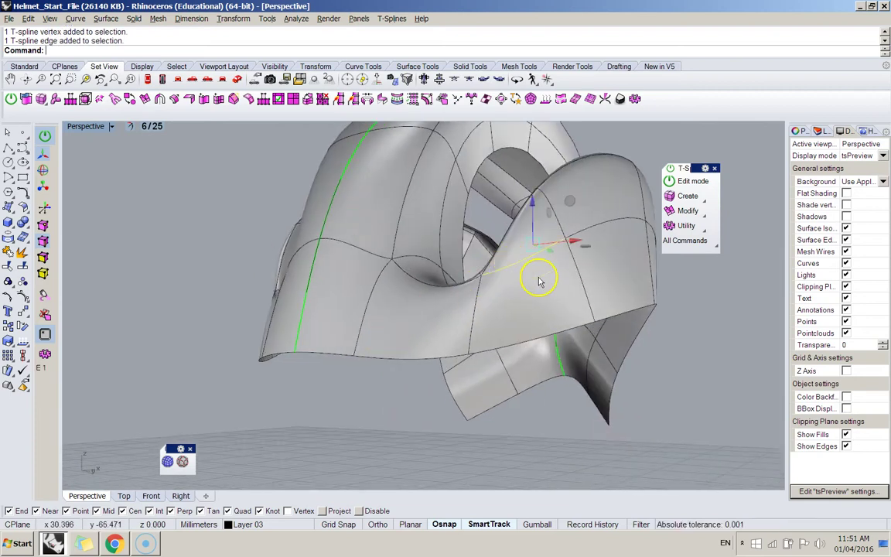
key(Delete)
key(ctrl+z)
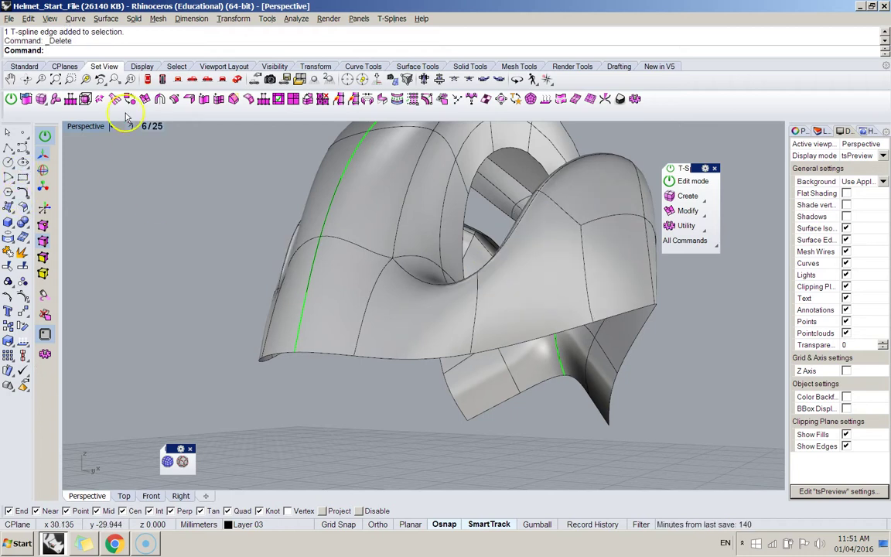
Insert simple points from the side panel's open vertex across the edges below the opening to the centre line, forming a lower front band
click(204, 99)
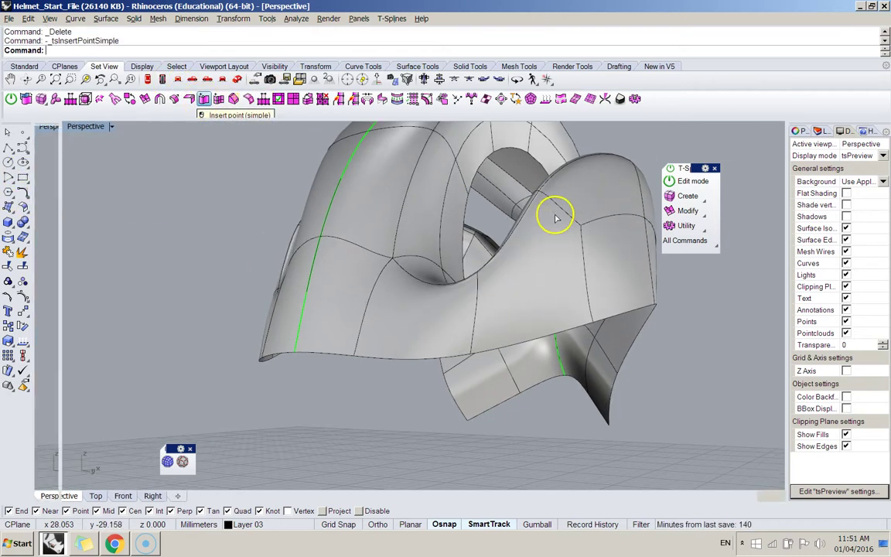
right_drag(341, 428, 569, 312)
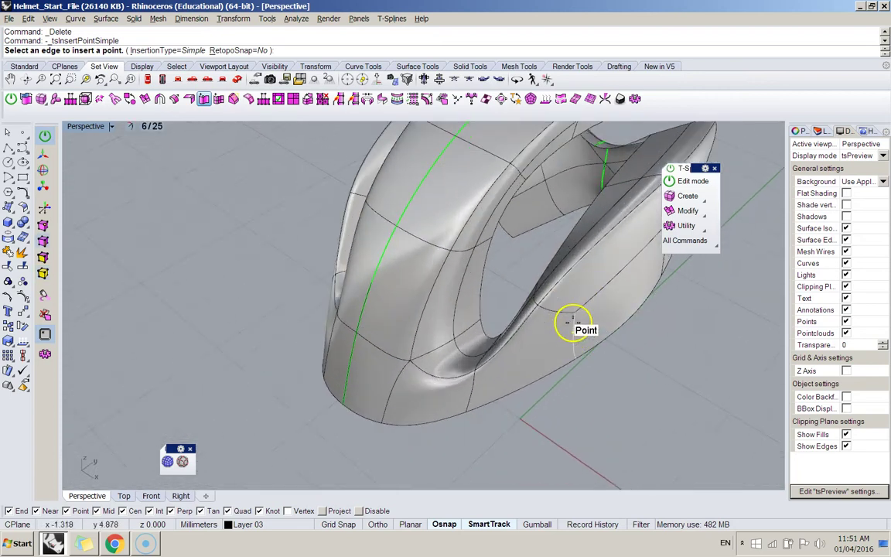
scroll(574, 324, up, 5)
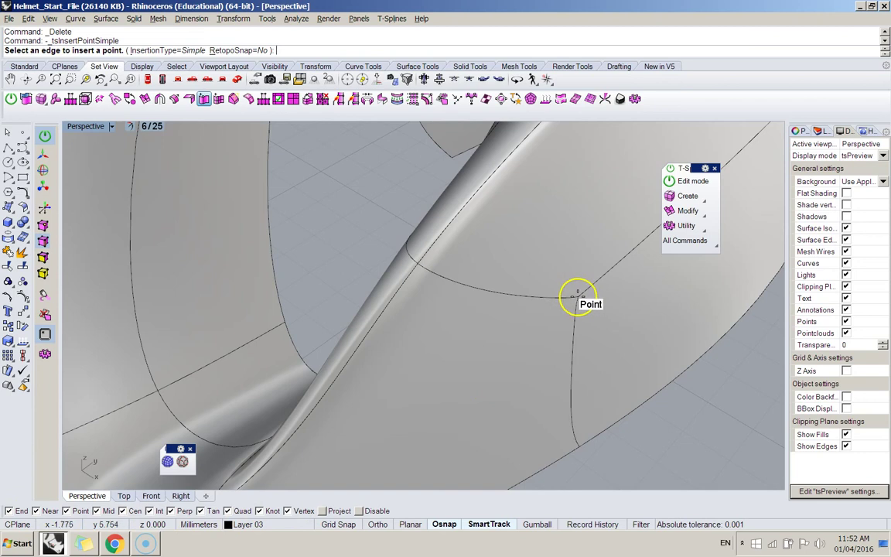
right_drag(577, 297, 535, 272)
click(458, 212)
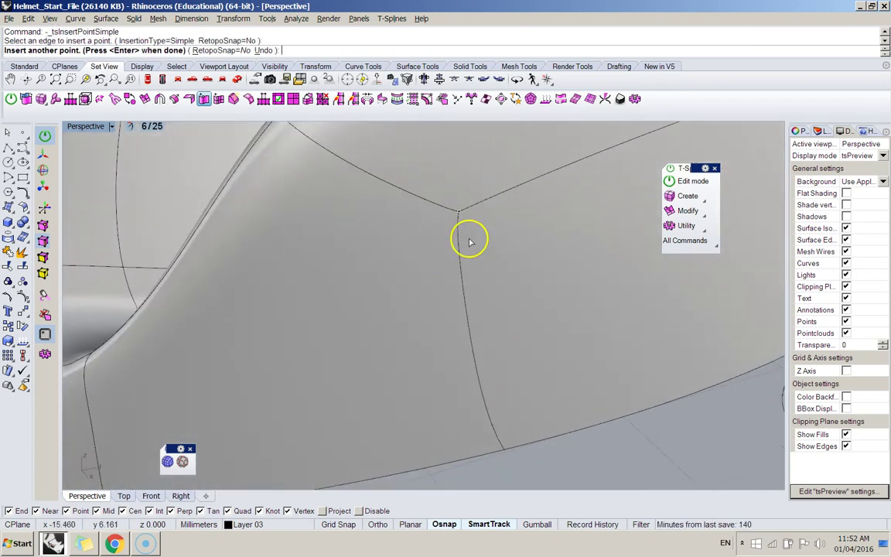
scroll(471, 246, down, 5)
click(332, 329)
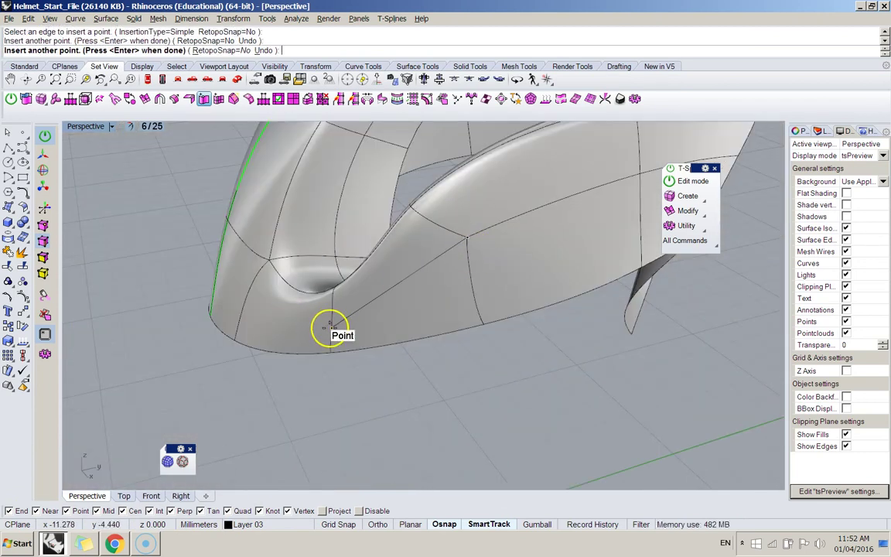
click(215, 294)
right_drag(215, 295, 247, 312)
click(230, 342)
key(Return)
key(Return)
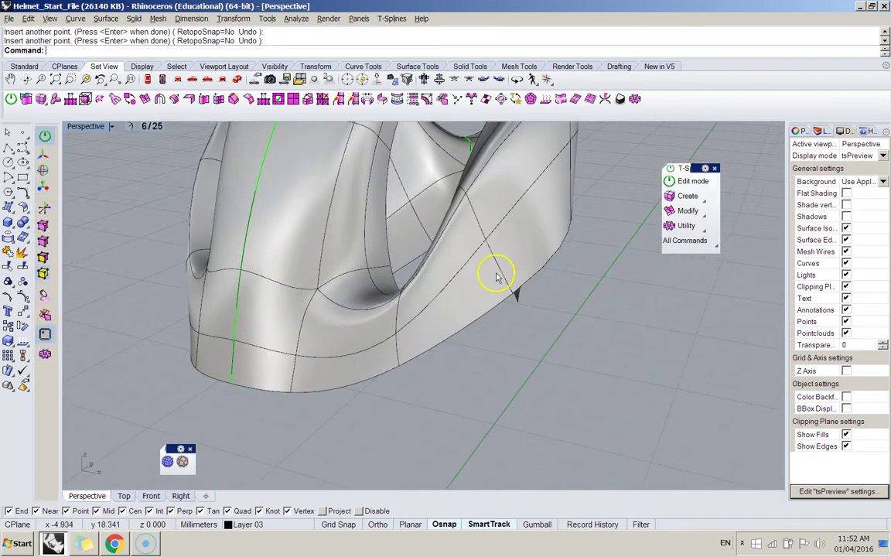
Display the control vertices and select the new band's vertex below the side opening's front corner
right_drag(491, 264, 424, 200)
right_drag(331, 271, 414, 294)
click(42, 223)
right_drag(332, 318, 103, 189)
click(402, 371)
click(43, 158)
right_drag(216, 204, 301, 267)
right_drag(379, 352, 331, 329)
click(323, 322)
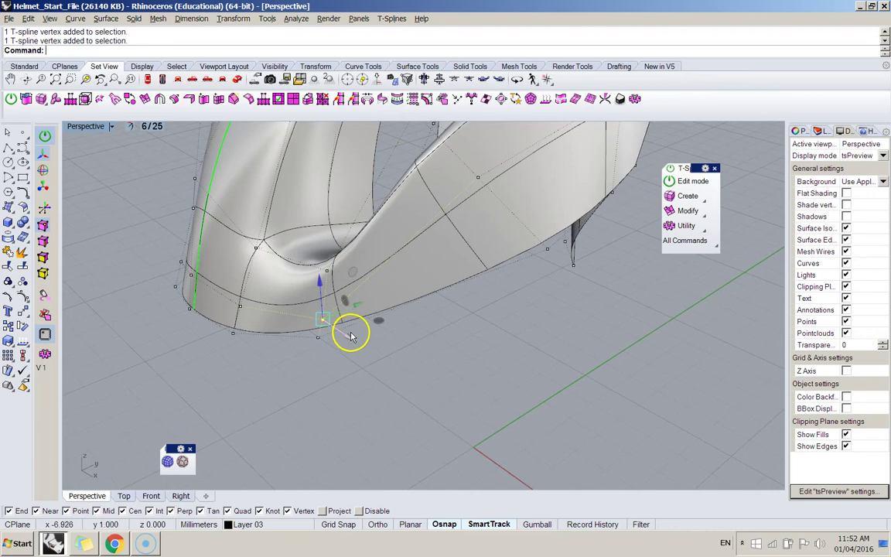
Move the two bottom edges of the lower front rim inward so the new band beneath the side opening tucks under
right_drag(516, 249, 572, 246)
scroll(505, 346, down, 5)
right_drag(318, 384, 278, 294)
scroll(313, 344, up, 6)
right_drag(392, 350, 382, 172)
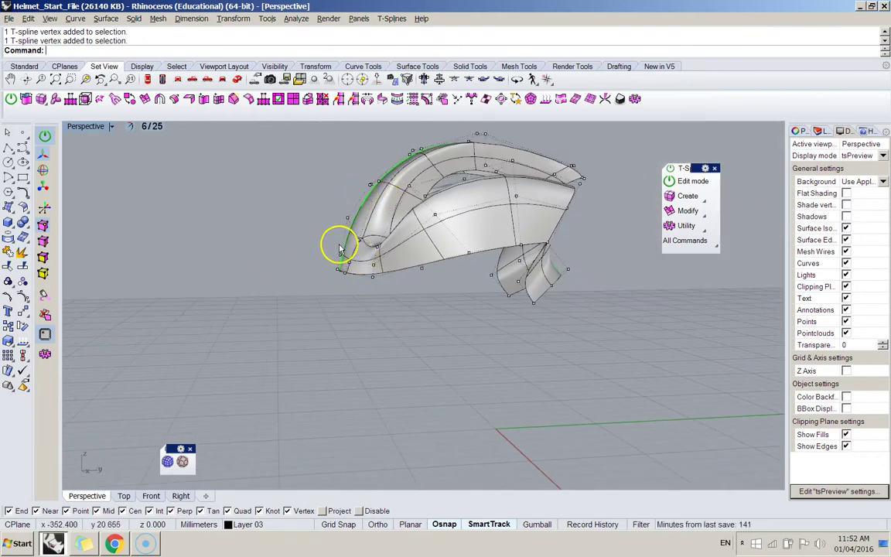
scroll(338, 265, down, 4)
scroll(333, 263, up, 8)
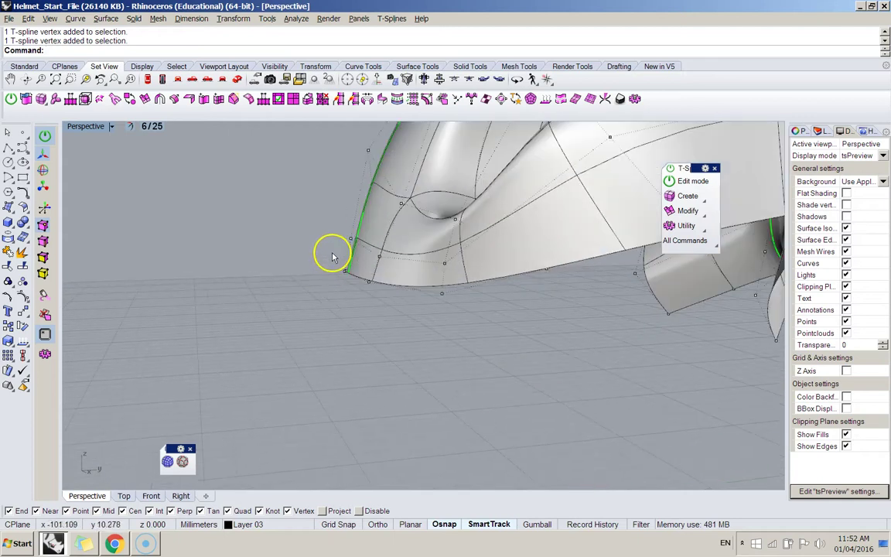
right_drag(389, 270, 324, 253)
drag(316, 254, 433, 313)
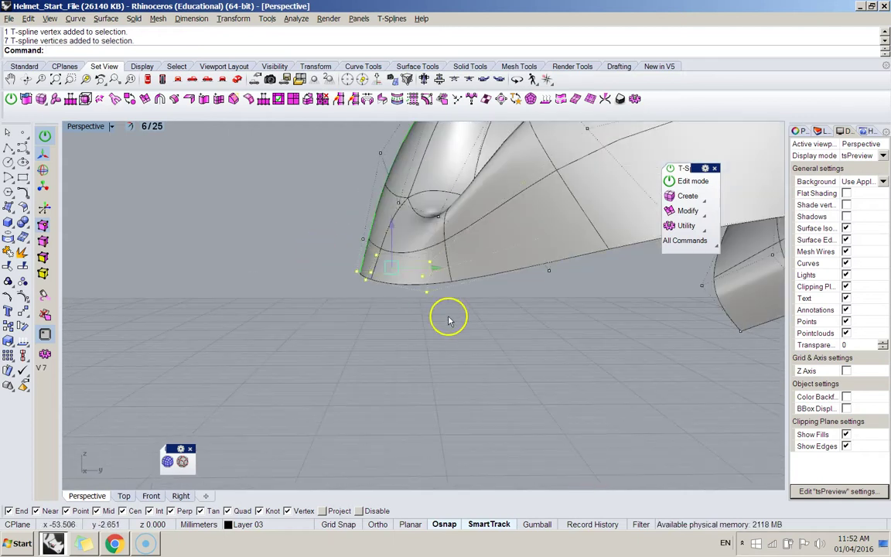
click(403, 284)
right_drag(313, 252, 430, 267)
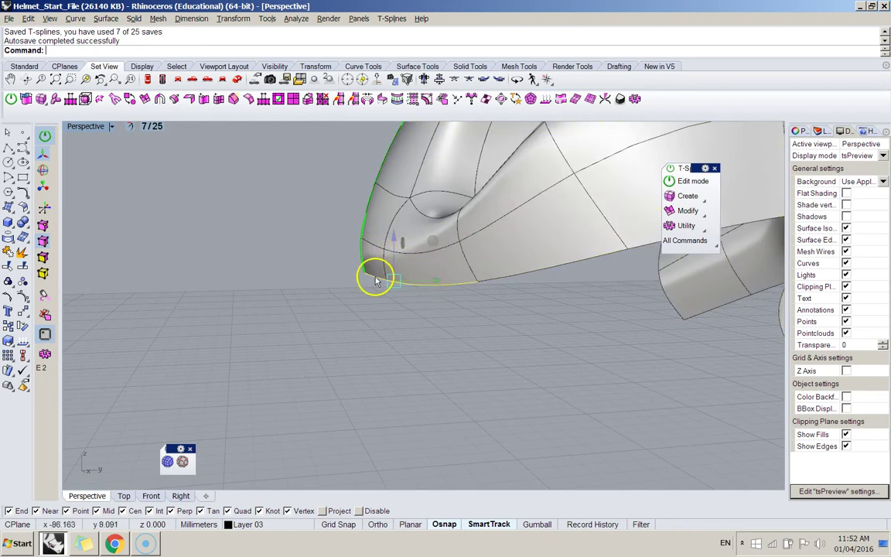
click(433, 283)
click(407, 324)
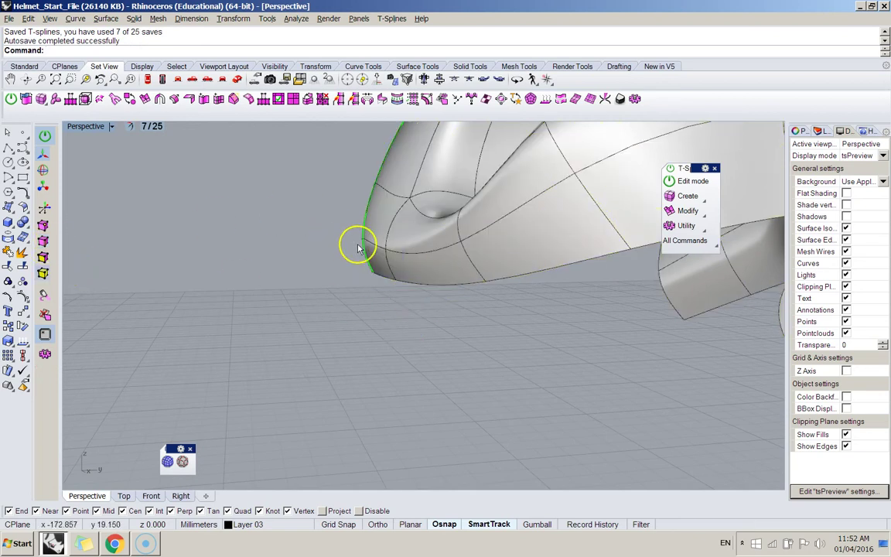
Crease the upper edges of the lower front band from the centre line back past the side opening's front corner
click(370, 248)
click(43, 242)
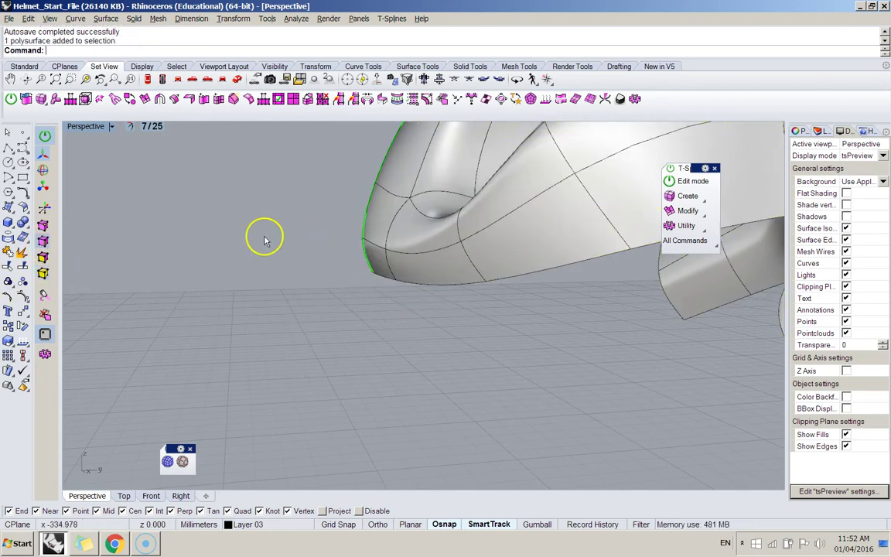
click(378, 246)
right_drag(378, 257, 422, 269)
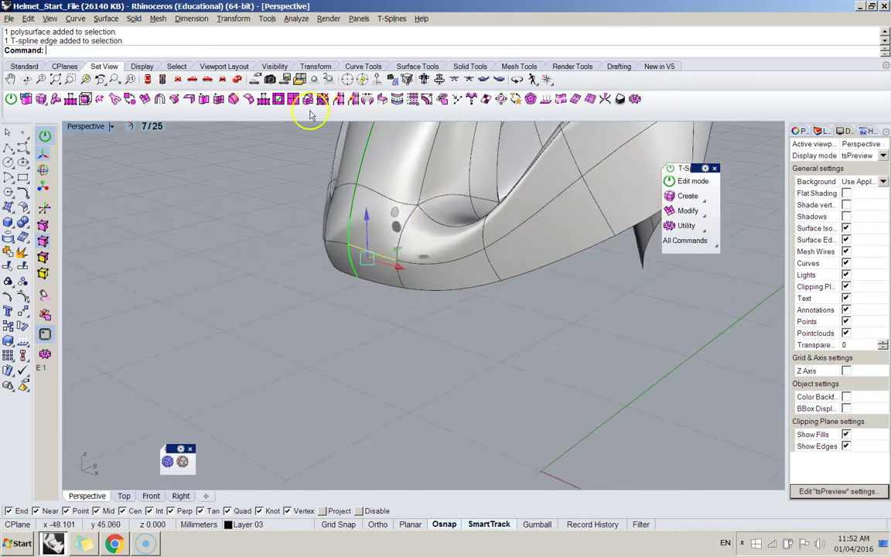
click(190, 100)
right_drag(431, 341, 360, 315)
scroll(456, 362, down, 6)
click(417, 354)
scroll(379, 340, up, 7)
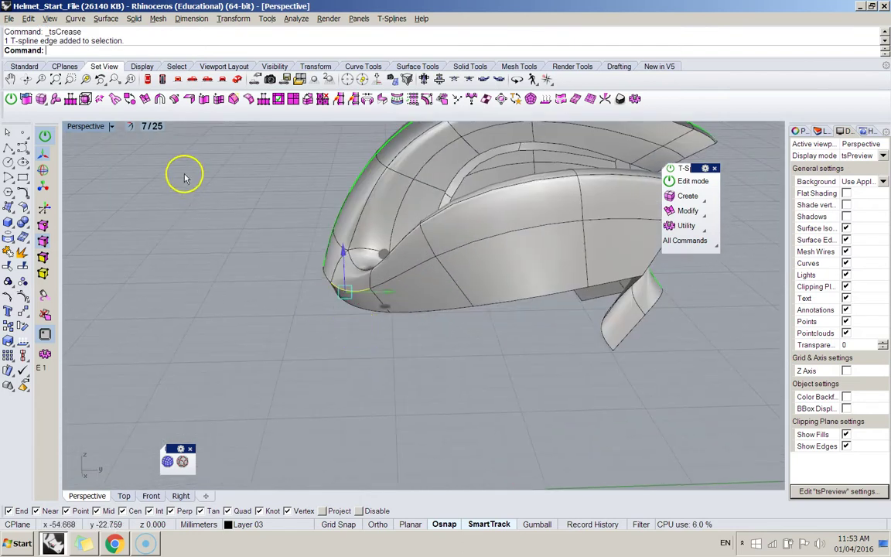
click(189, 99)
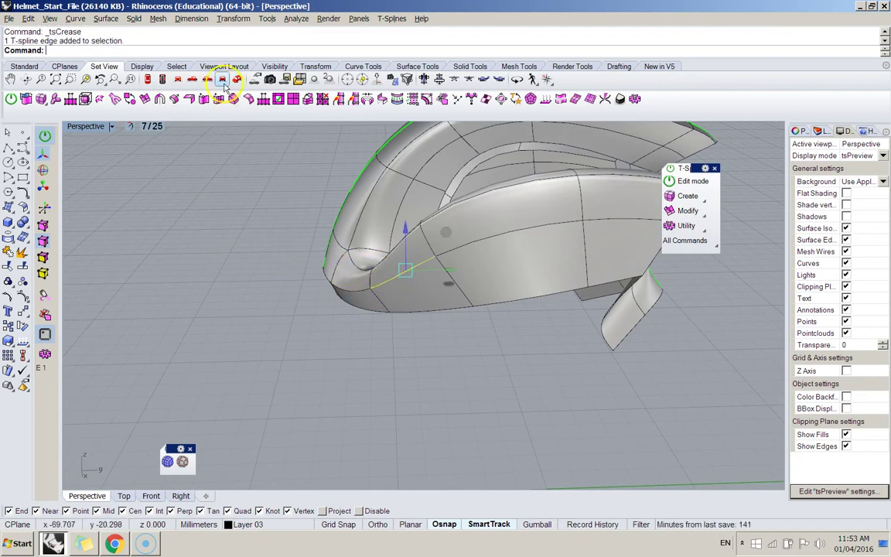
Examine the helmet's T-spline shape from the front, side, underside and rear, including the creased front band
right_drag(202, 237, 444, 299)
click(381, 328)
right_drag(378, 332, 259, 334)
click(419, 341)
right_drag(387, 296, 416, 358)
right_drag(452, 331, 472, 236)
right_drag(374, 245, 619, 345)
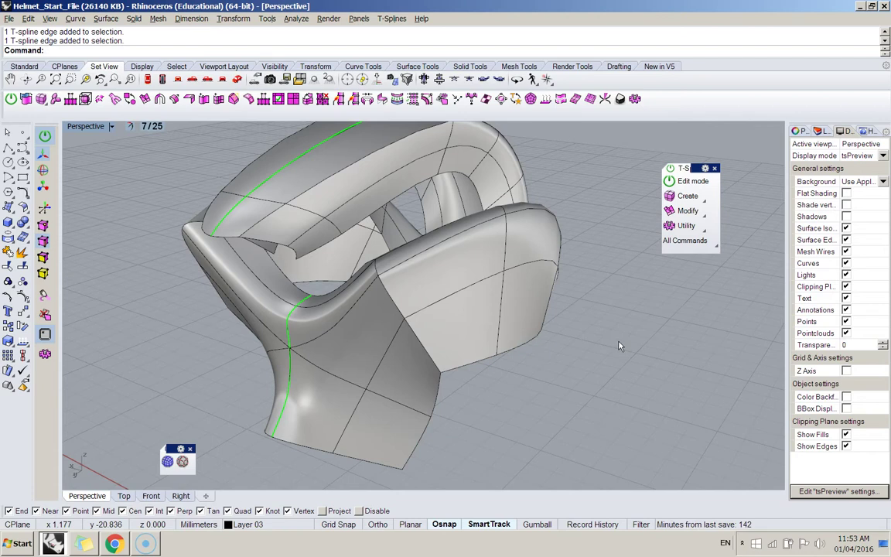
middle_click(520, 197)
scroll(536, 192, up, 5)
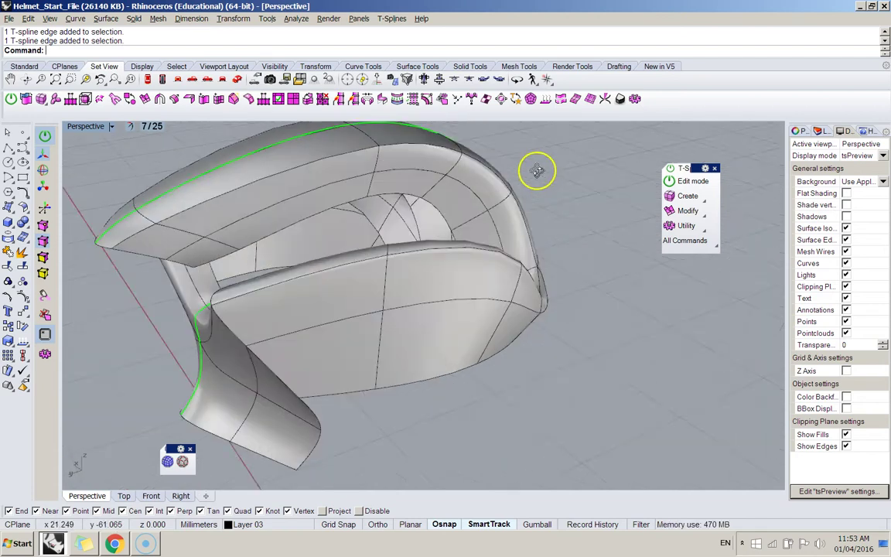
click(17, 544)
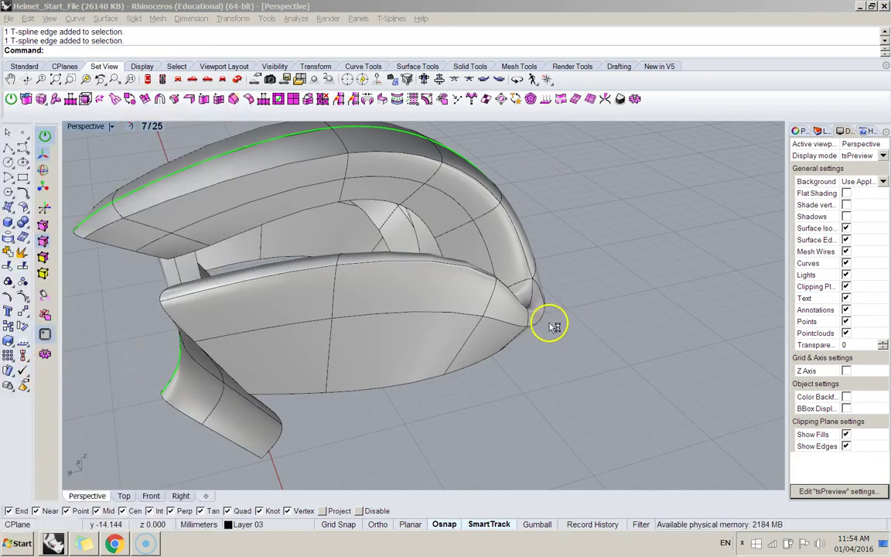
right_drag(557, 298, 290, 236)
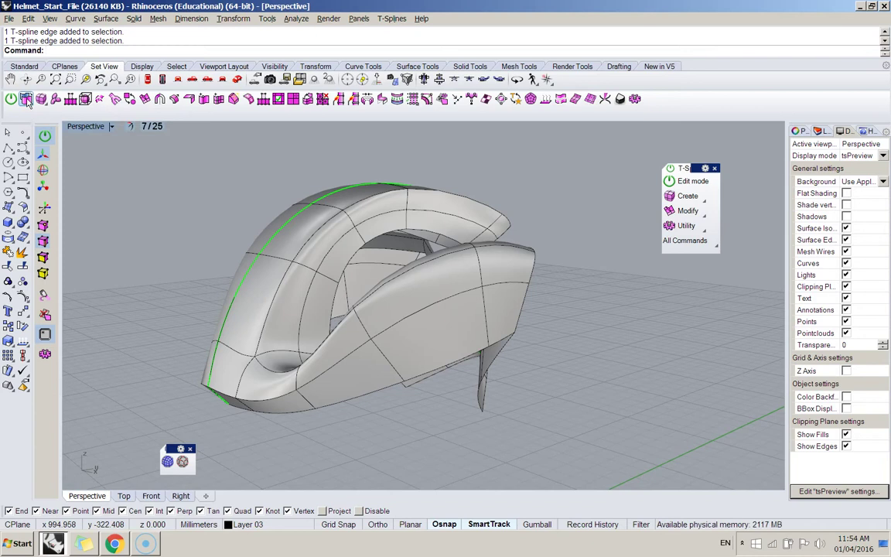
right_drag(234, 189, 433, 208)
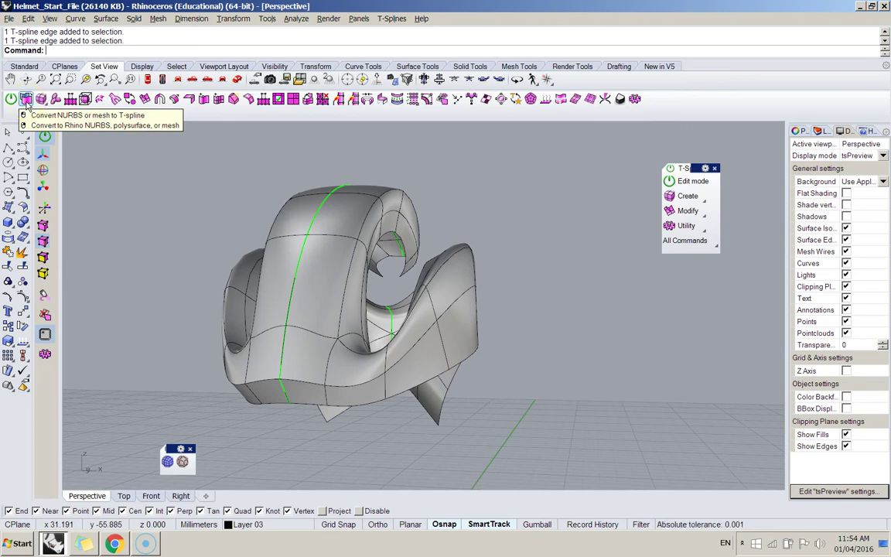
Convert the T-spline helmet to a Rhino polysurface with automatic output settings, and turn off T-Splines edit mode
click(27, 99)
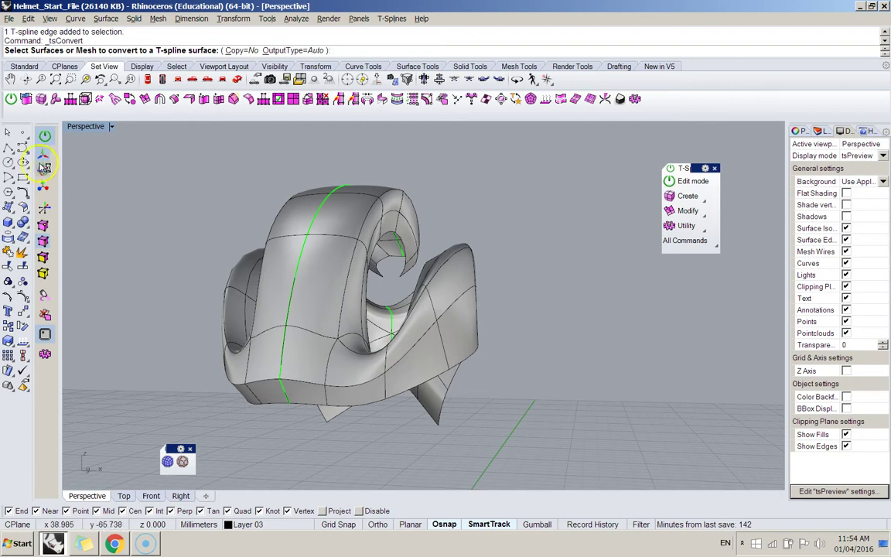
click(45, 135)
click(278, 257)
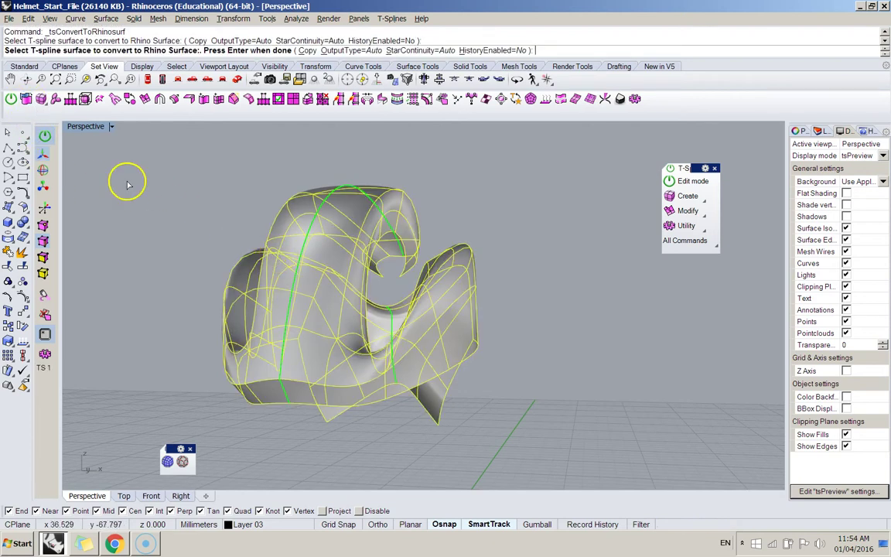
key(Return)
click(326, 249)
right_drag(344, 259, 262, 273)
click(207, 208)
right_drag(213, 224, 302, 203)
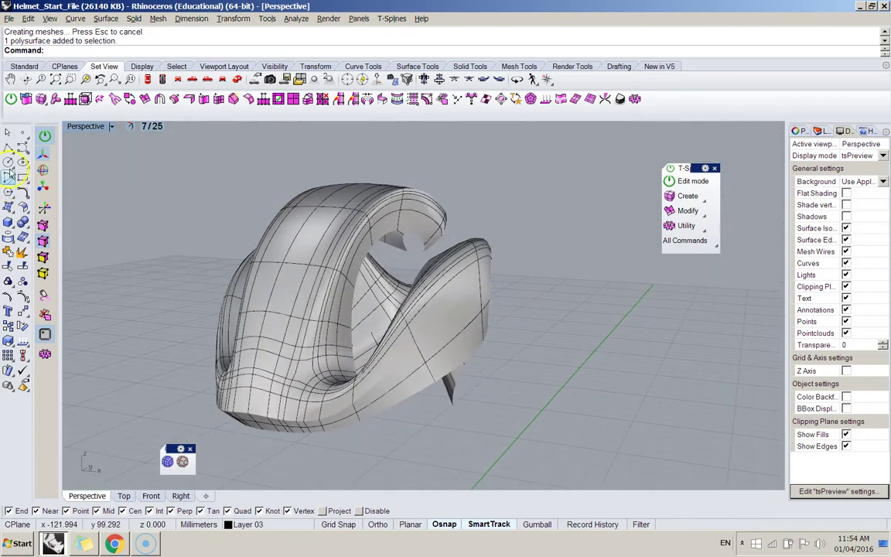
click(45, 137)
Examine the converted polysurface's isocurves and surface quality around the front rim, side opening and lower side panel
right_drag(252, 244, 342, 305)
scroll(362, 356, up, 6)
right_drag(363, 359, 402, 308)
right_drag(554, 178, 318, 247)
scroll(322, 243, down, 7)
right_drag(452, 223, 312, 261)
right_drag(337, 226, 509, 258)
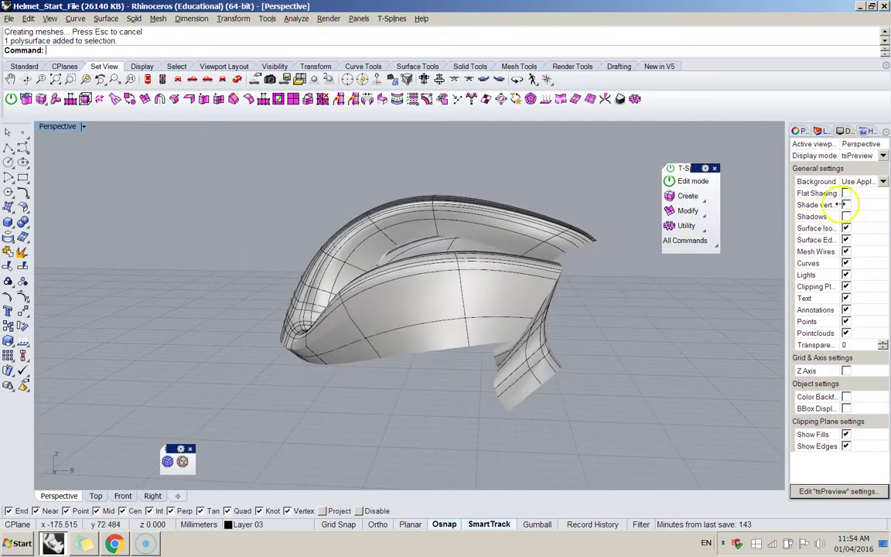
right_drag(754, 203, 372, 282)
scroll(461, 299, up, 10)
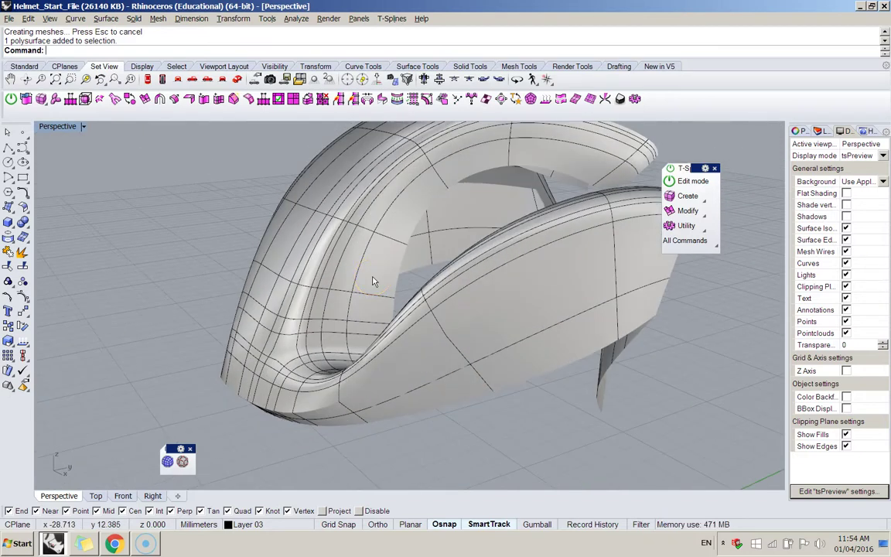
right_drag(408, 292, 364, 336)
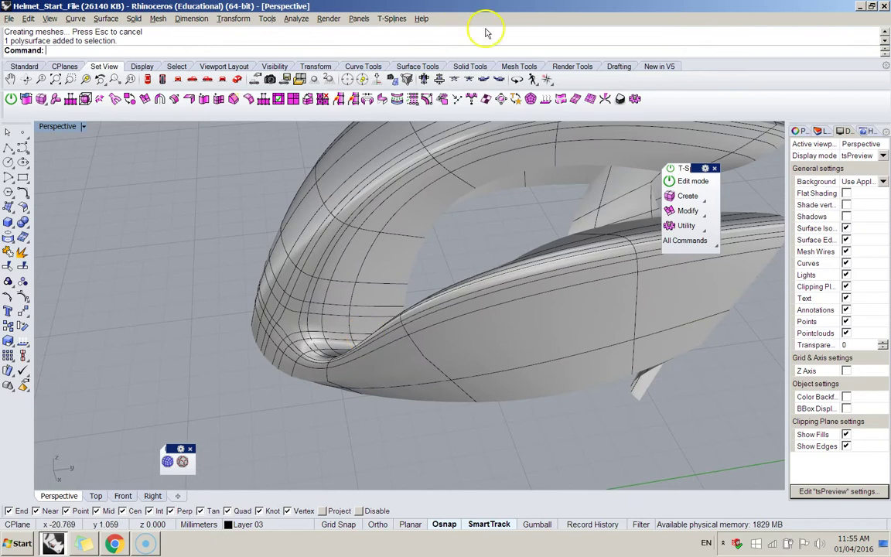
mouse_move(448, 254)
right_down()
mouse_move(398, 295)
mouse_move(438, 268)
right_up()
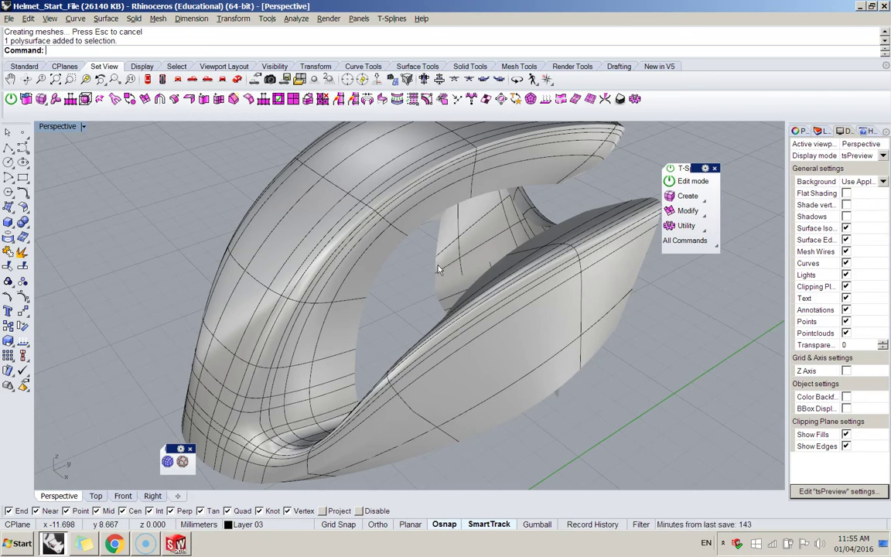
right_drag(437, 269, 224, 232)
scroll(414, 304, down, 3)
Start saving the model under a new file type and choose STEP (*.stp; *.step) as the format
click(11, 18)
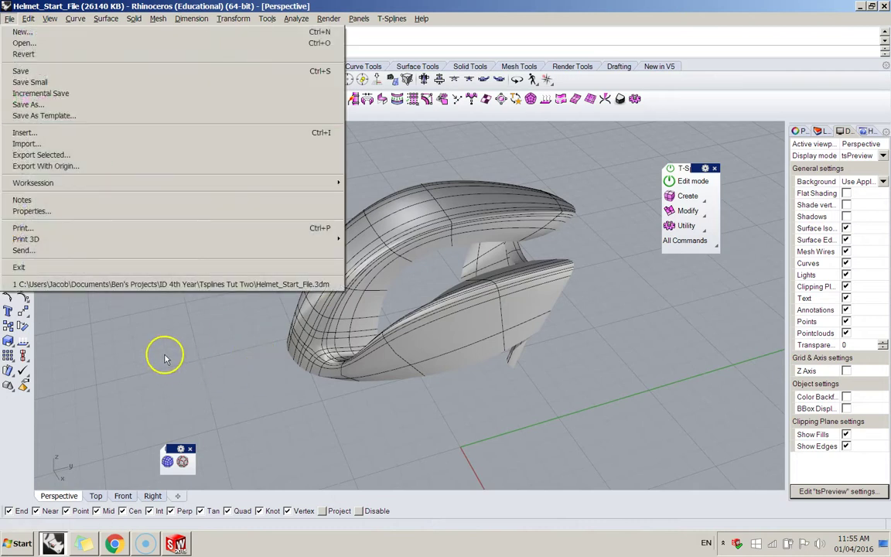
click(164, 358)
click(9, 20)
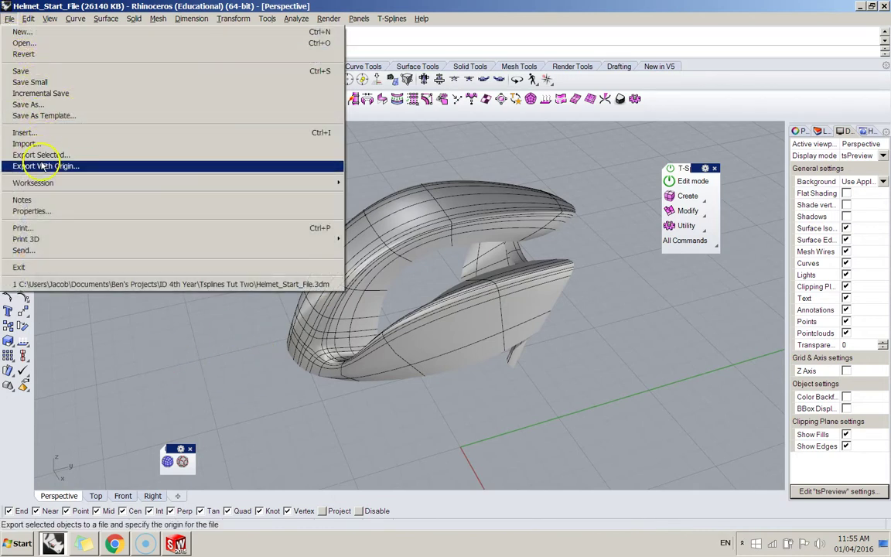
click(31, 103)
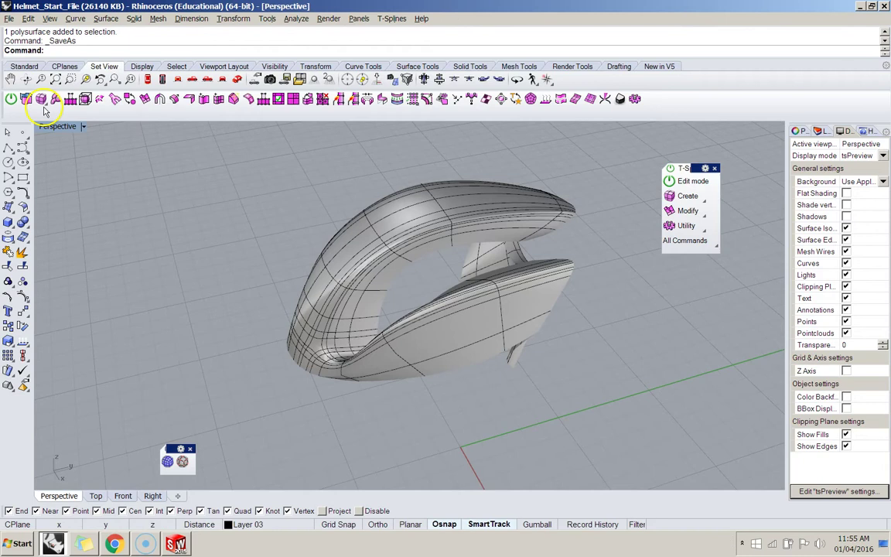
click(478, 424)
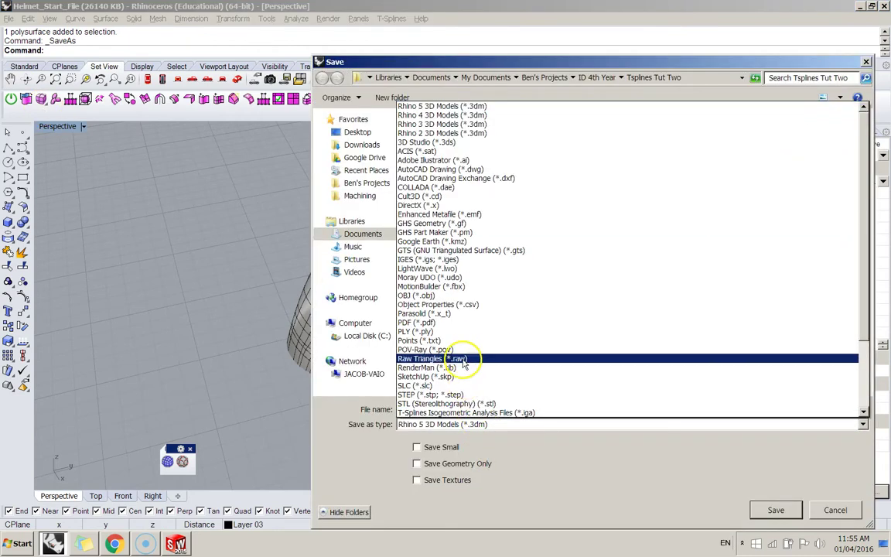
click(461, 395)
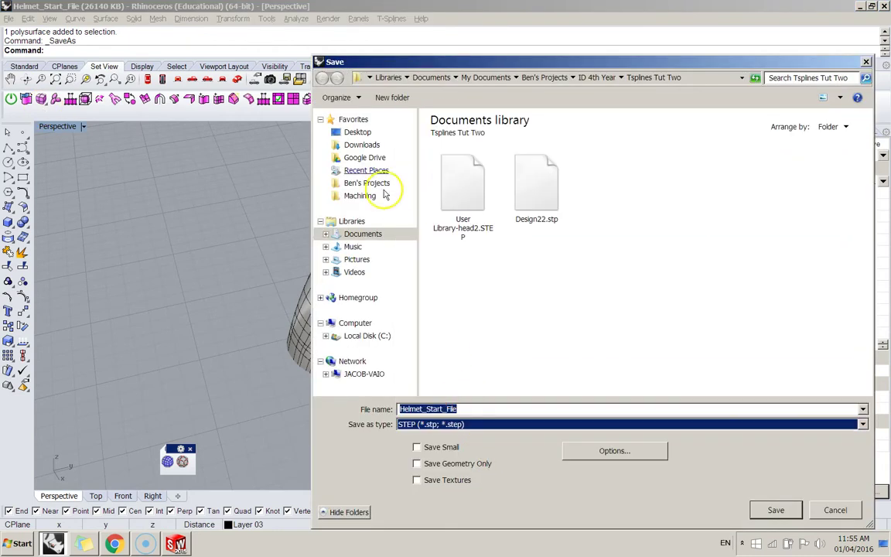
Save Helmet_Start_File as a STEP file in the Tsplines Tut Two folder, using the AP203ConfigControlDesign schema
click(352, 132)
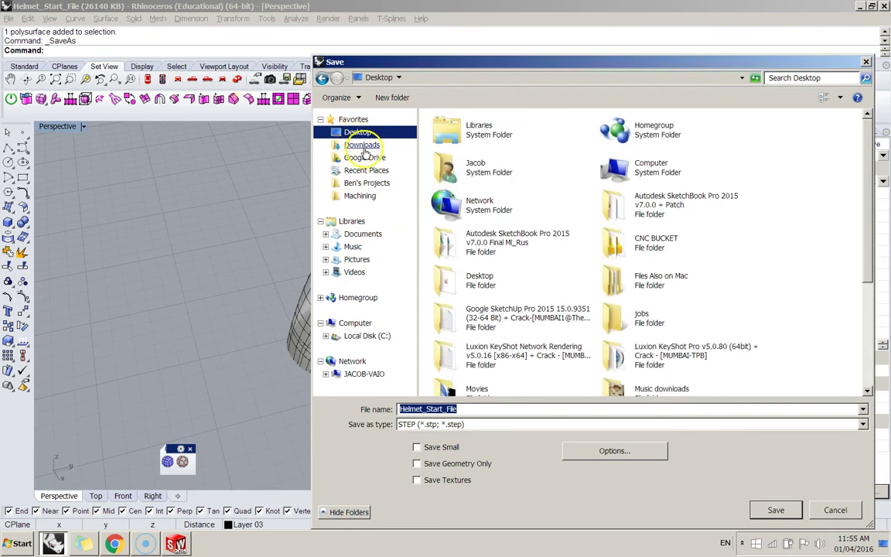
drag(868, 261, 873, 407)
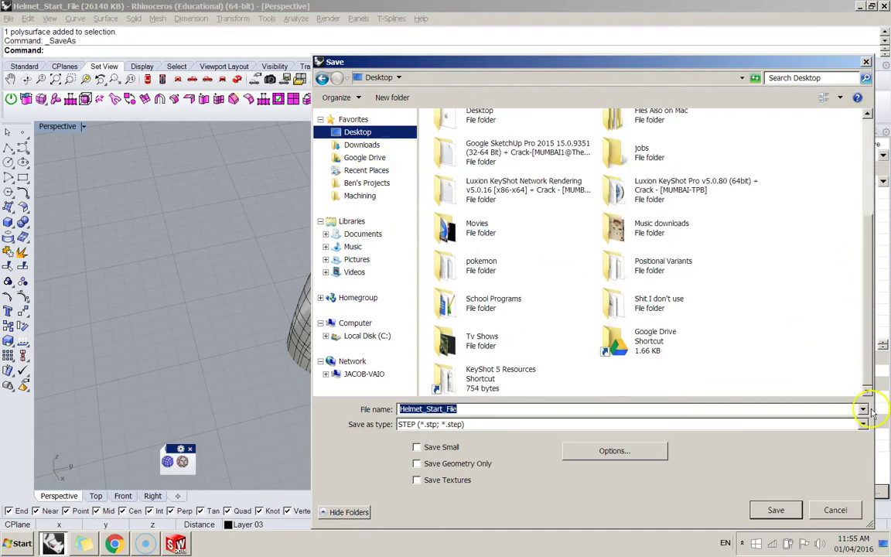
scroll(774, 325, up, 4)
click(360, 234)
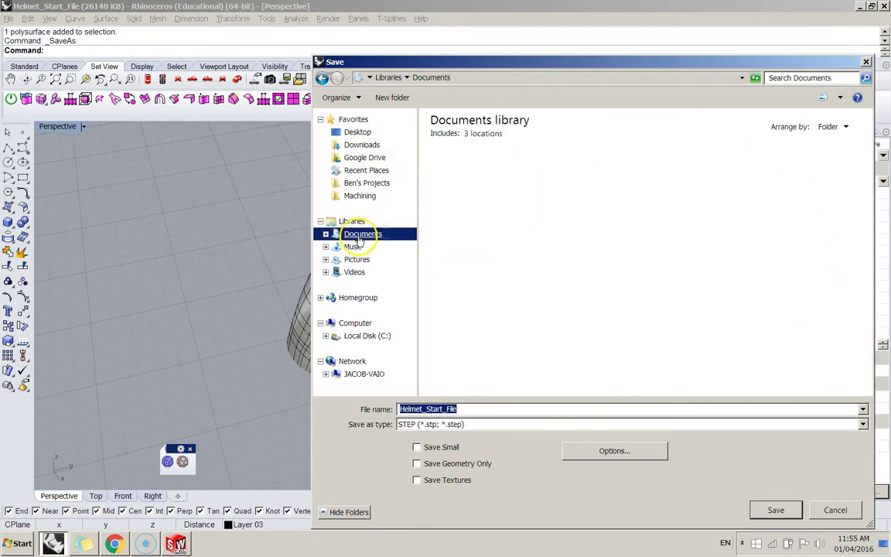
click(366, 185)
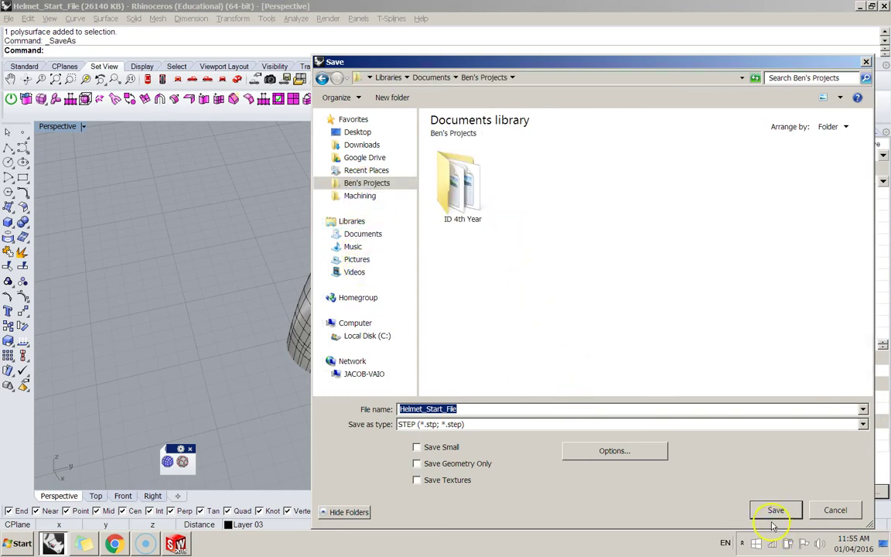
double_click(468, 189)
double_click(464, 194)
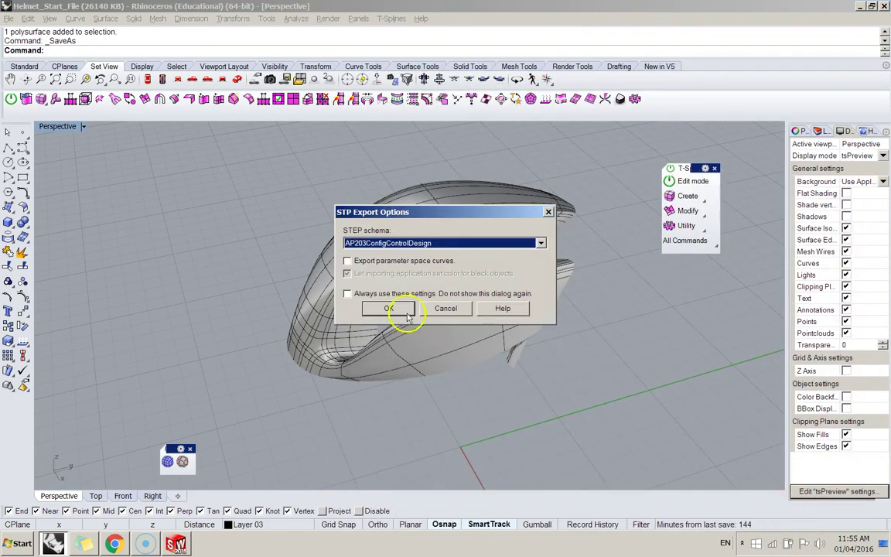
click(390, 310)
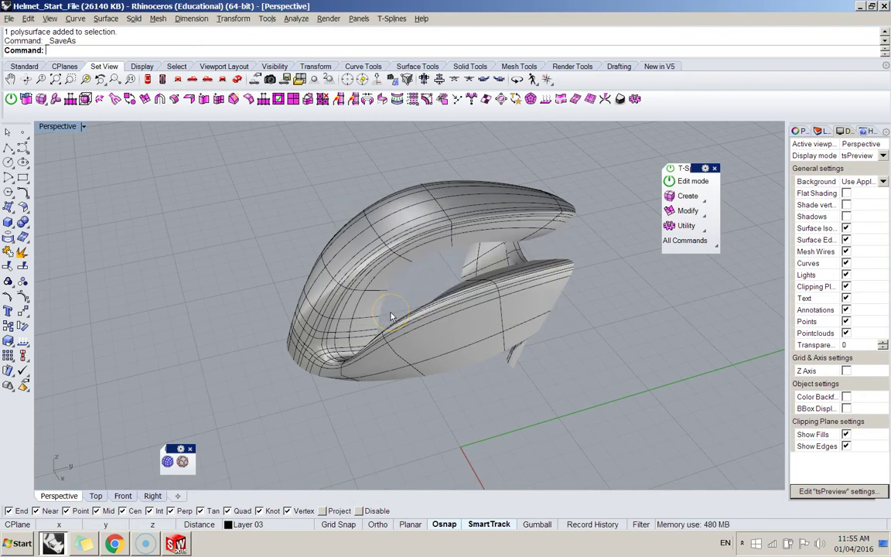
click(326, 300)
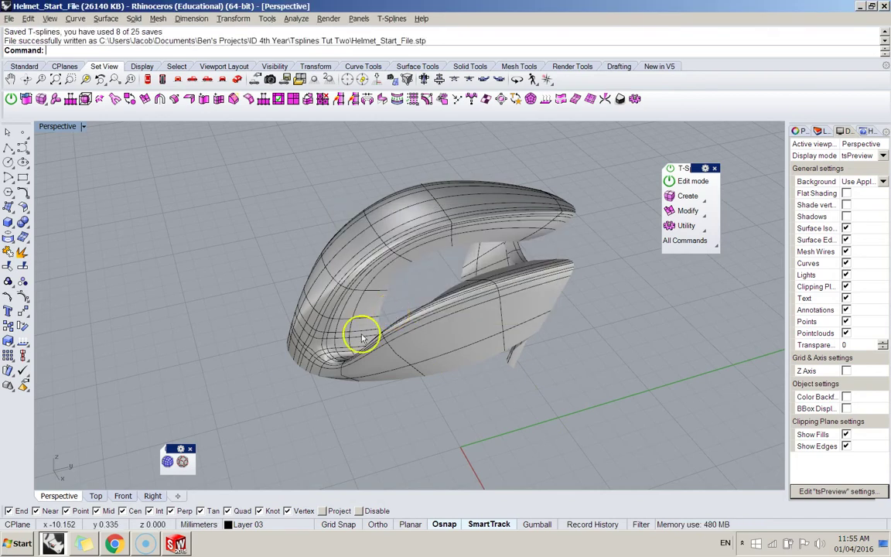
Switch to SolidWorks and start opening a file from the Tsplines Tut Two folder in ID 4th Year
click(177, 544)
click(80, 11)
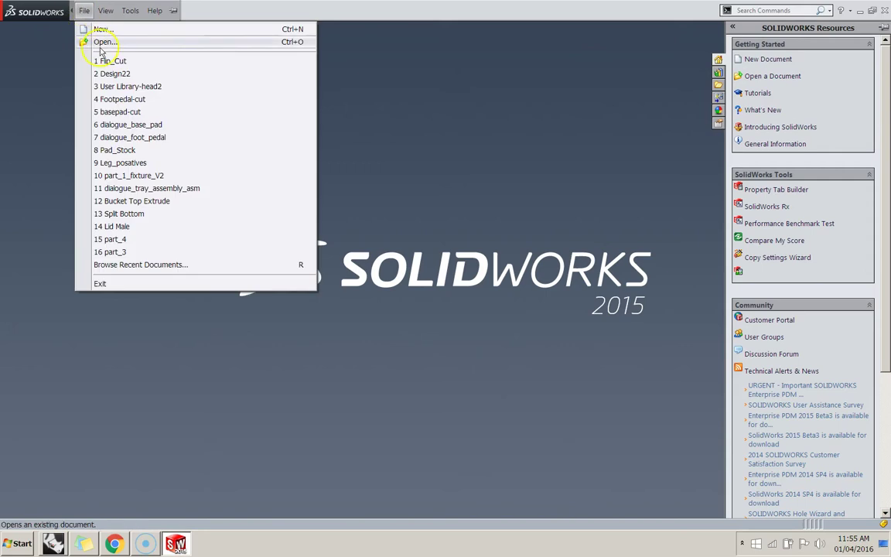
click(99, 42)
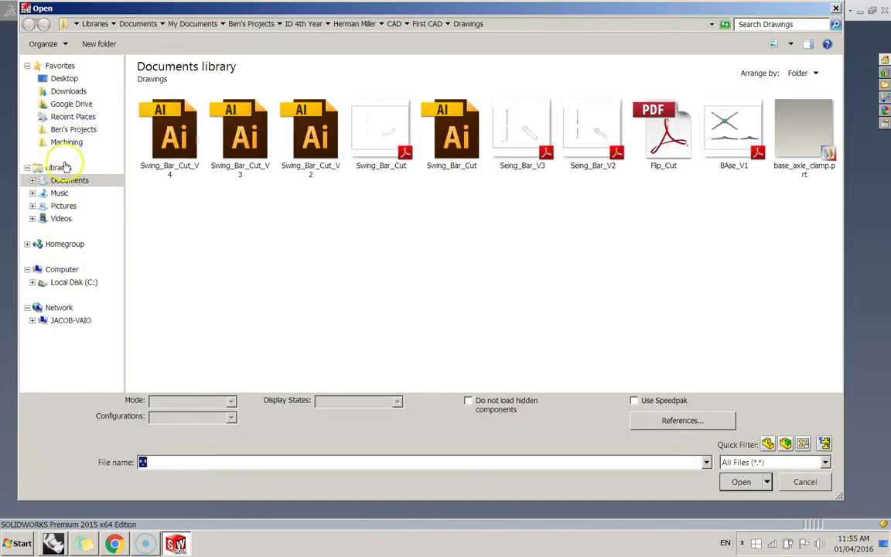
click(72, 130)
double_click(161, 128)
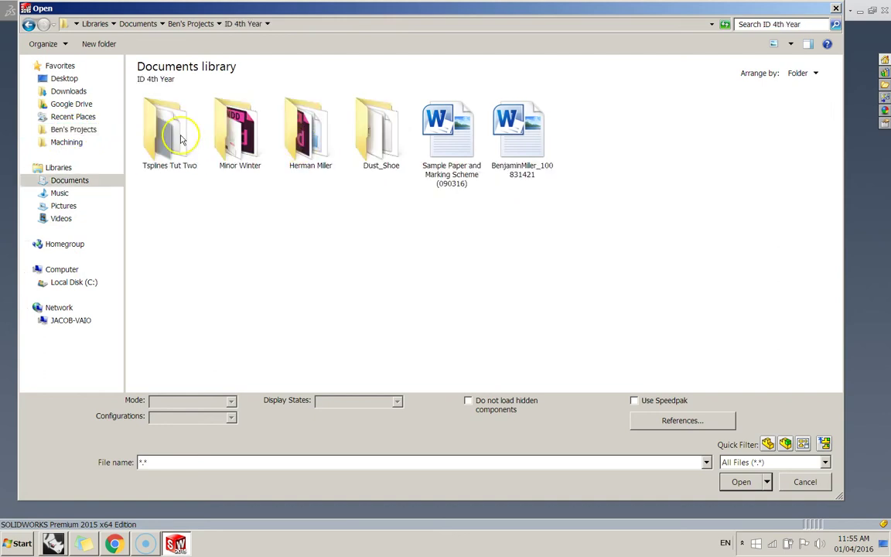
double_click(178, 133)
click(182, 139)
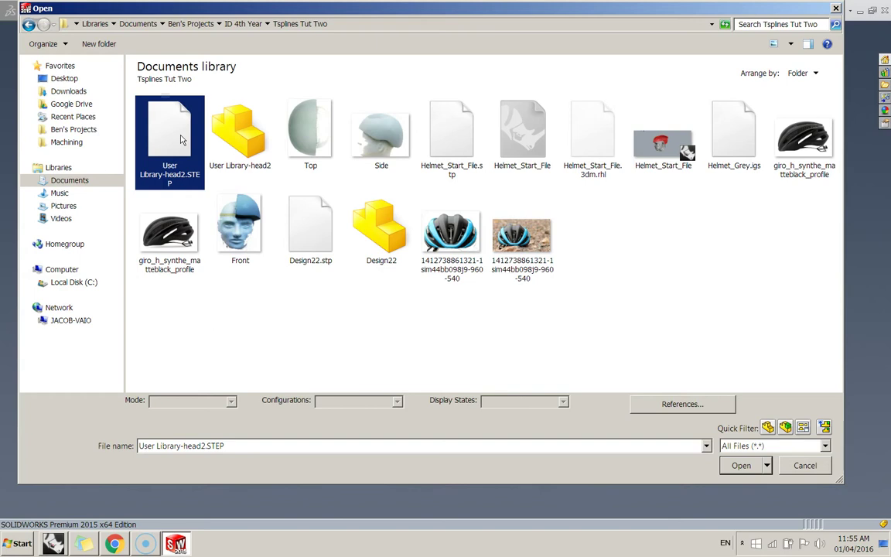
Filter the files to STEP AP203/214, open Helmet_Start_File.stp and decline Import Diagnostics
click(749, 447)
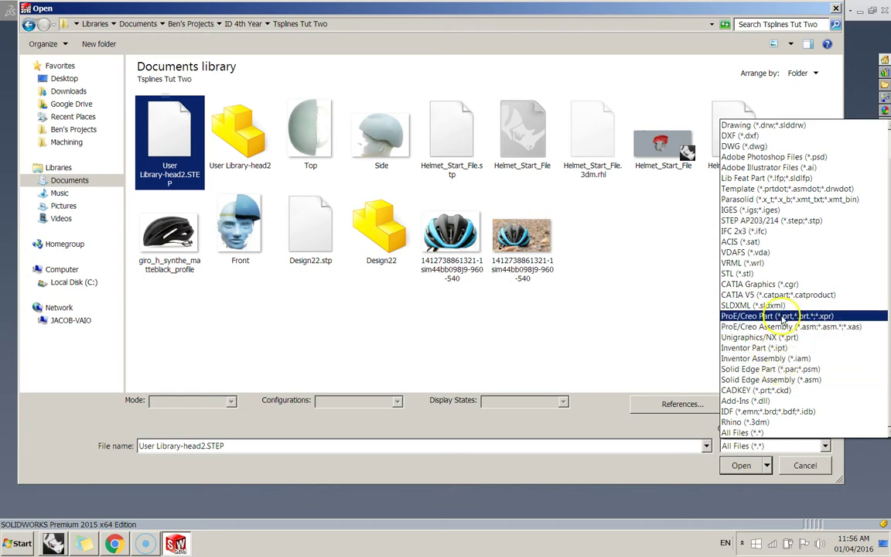
click(766, 221)
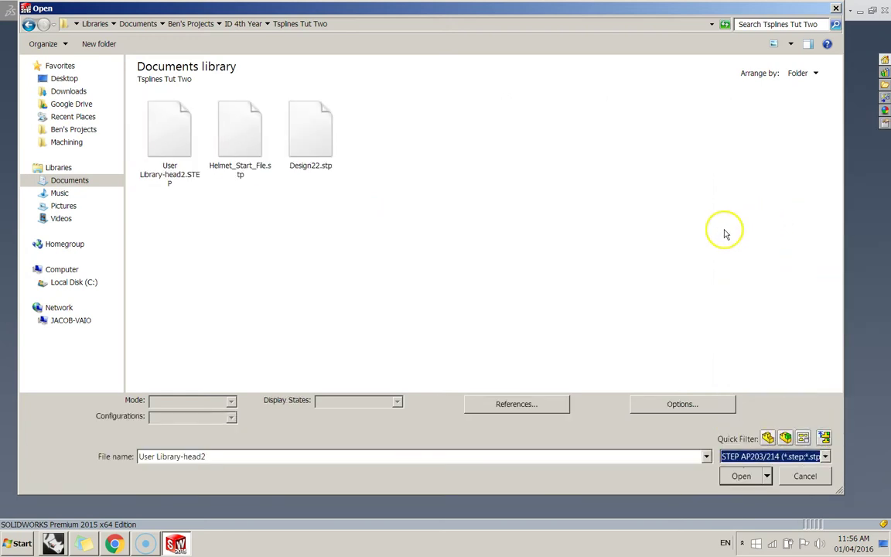
click(255, 151)
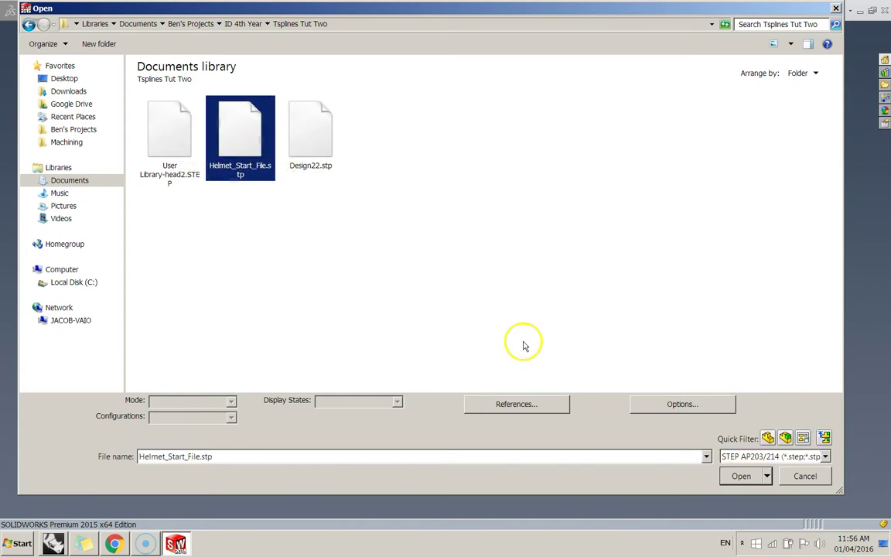
click(744, 477)
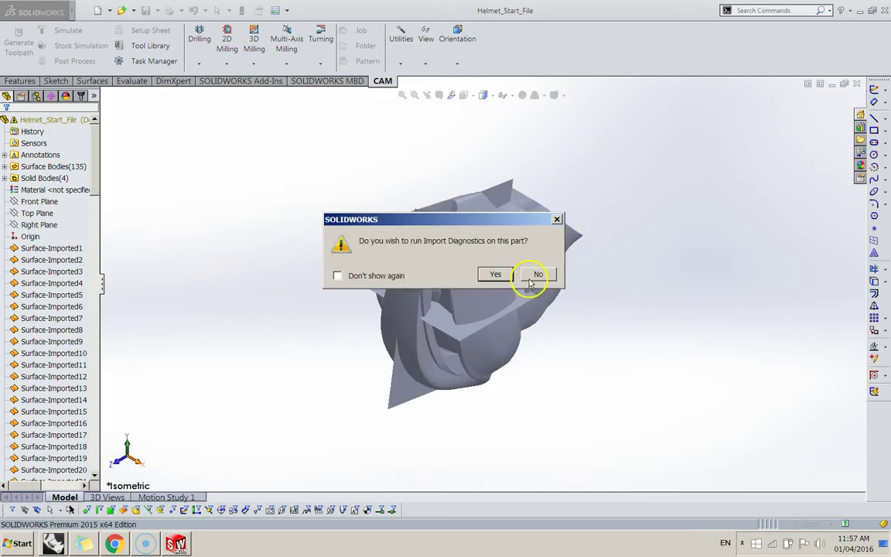
click(530, 277)
Delete the two stray flat surfaces that cross the imported helmet and head
right_drag(480, 340, 334, 321)
click(376, 290)
middle_drag(377, 289, 492, 245)
click(446, 239)
click(267, 260)
click(519, 133)
middle_drag(519, 133, 662, 352)
click(600, 335)
middle_drag(597, 335, 452, 200)
click(356, 293)
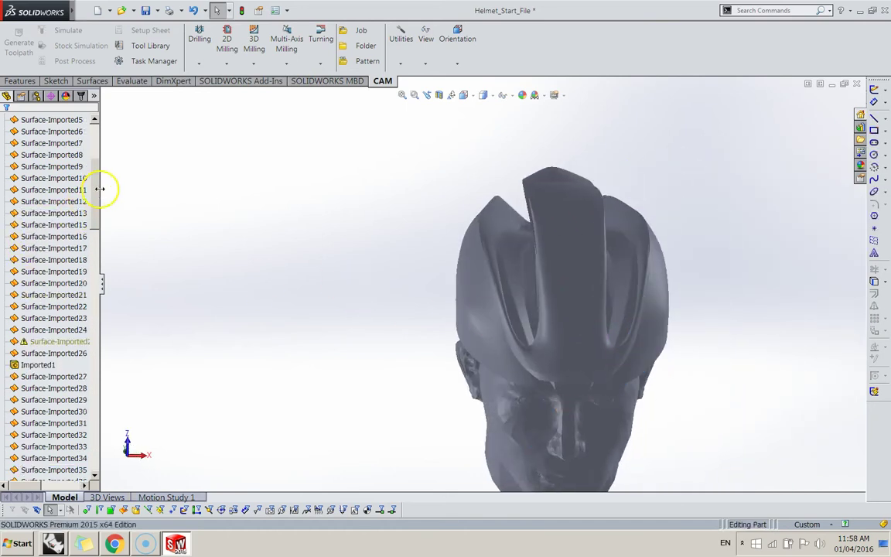
Examine the imported helmet on the head from the front, sides and above, including its vent surfaces
drag(95, 182, 93, 173)
scroll(94, 173, up, 3)
middle_drag(416, 286, 525, 245)
click(525, 230)
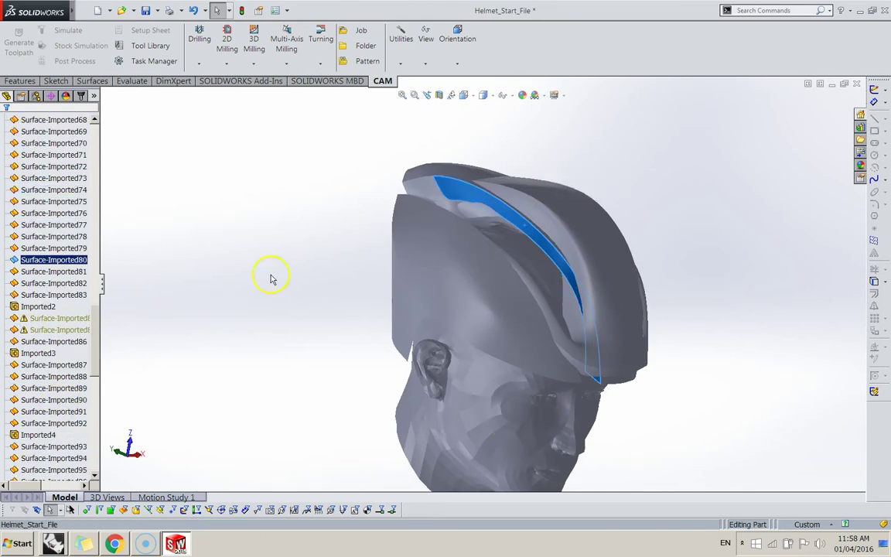
middle_drag(272, 255, 563, 314)
click(411, 203)
scroll(365, 258, down, 2)
scroll(396, 308, up, 4)
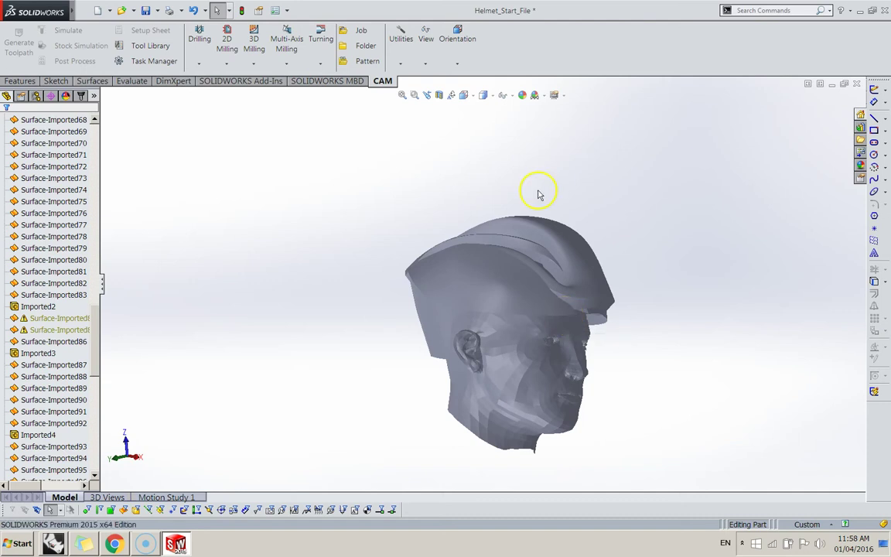
middle_drag(537, 191, 542, 249)
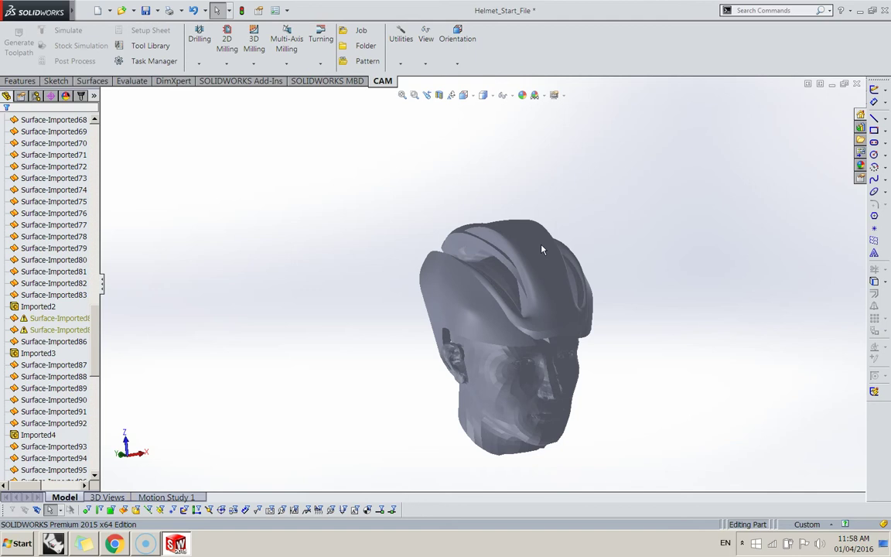
click(552, 187)
middle_drag(597, 222, 104, 308)
Inspect the imported part's lists of solid bodies and surface bodies in the feature tree
scroll(68, 249, up, 15)
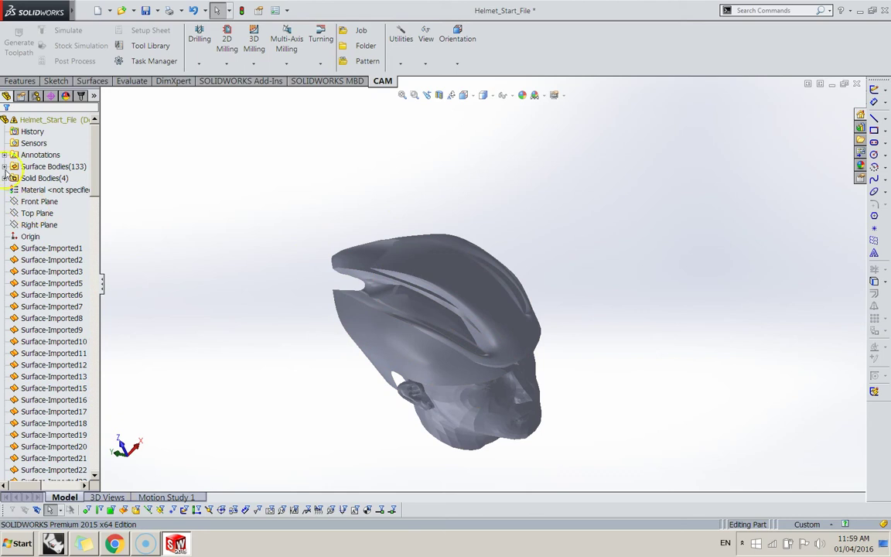
click(4, 178)
click(43, 189)
ctrl+click(46, 201)
click(48, 224)
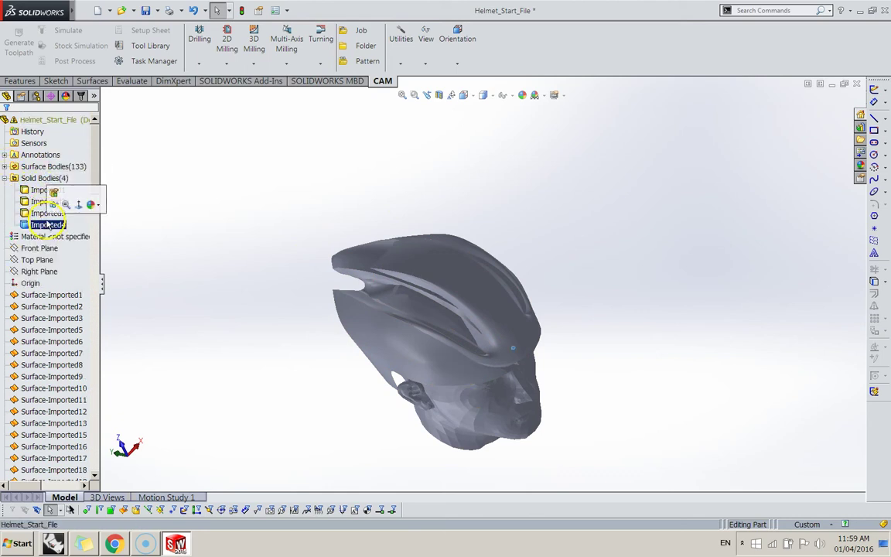
click(29, 167)
click(4, 167)
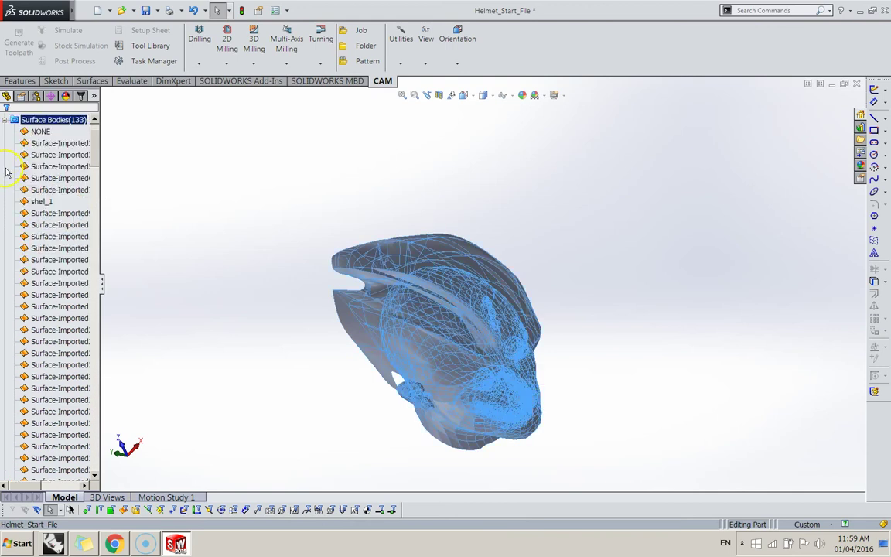
click(117, 182)
drag(94, 148, 97, 135)
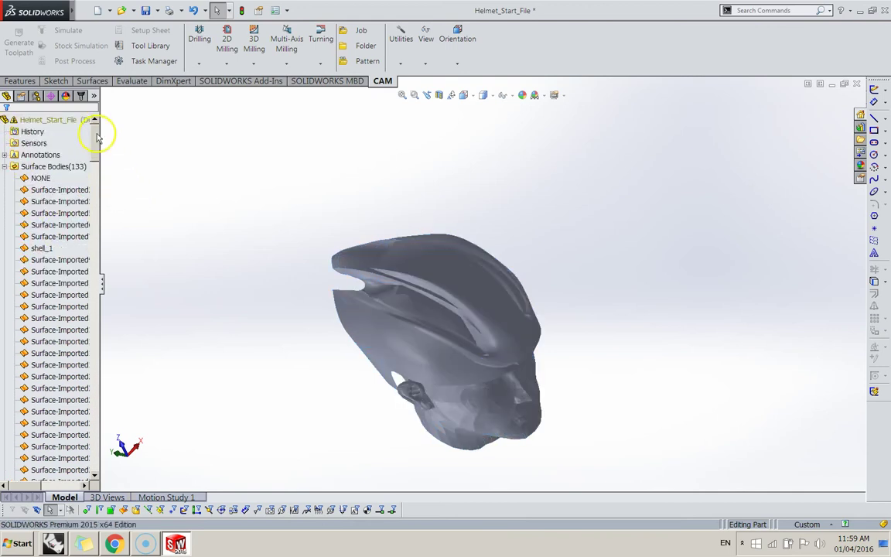
click(4, 167)
Close the imported SolidWorks part without saving and switch back to the helmet model in Rhino
click(856, 85)
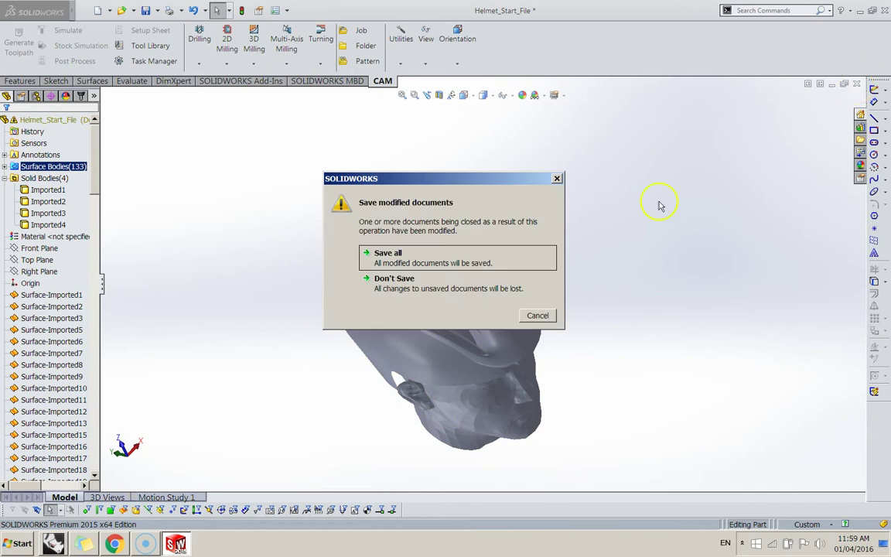
click(424, 280)
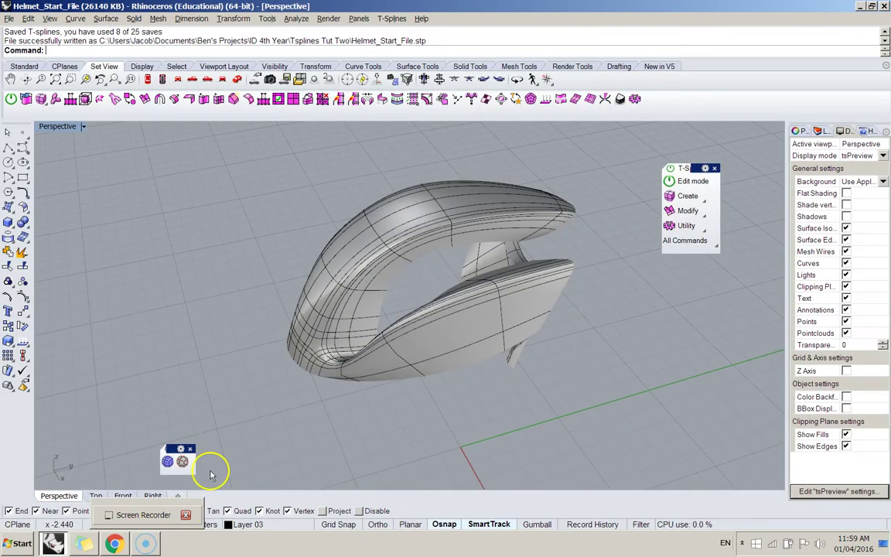
middle_click(340, 315)
right_drag(266, 242, 334, 242)
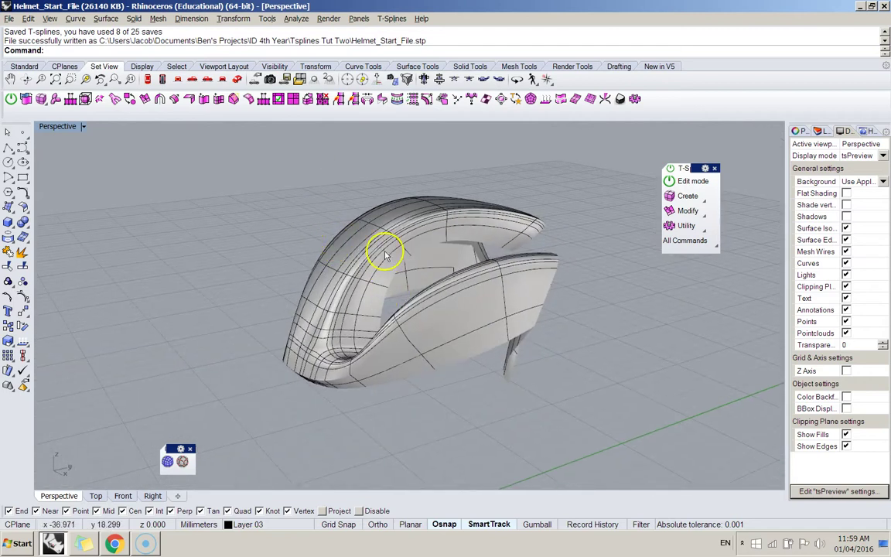
click(334, 242)
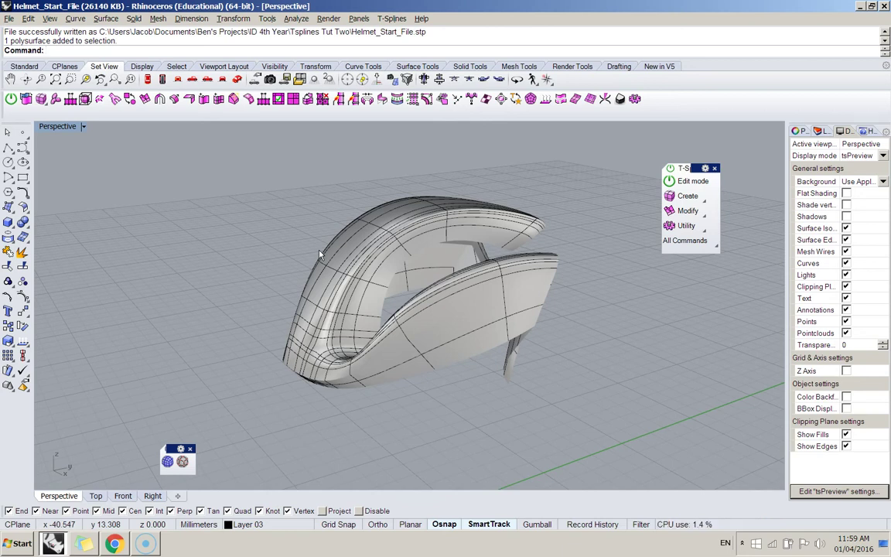
click(26, 100)
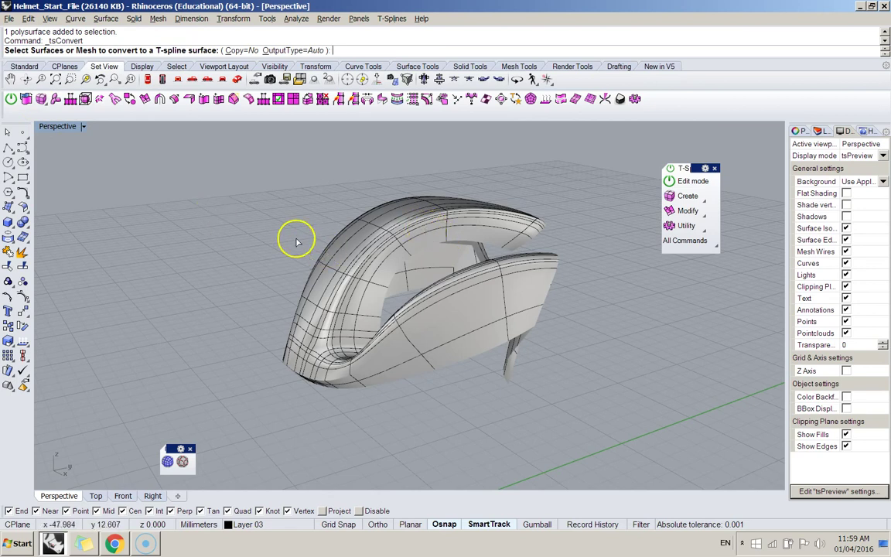
right_click(24, 101)
key(Escape)
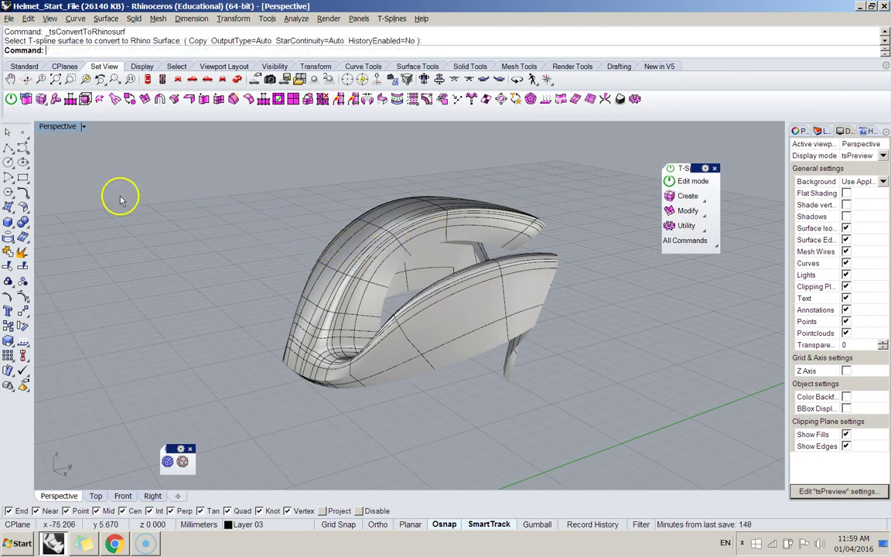
click(26, 100)
key(Escape)
Undo the helmet's conversion to a Rhino polysurface to return it to an editable T-spline
right_drag(592, 282, 473, 291)
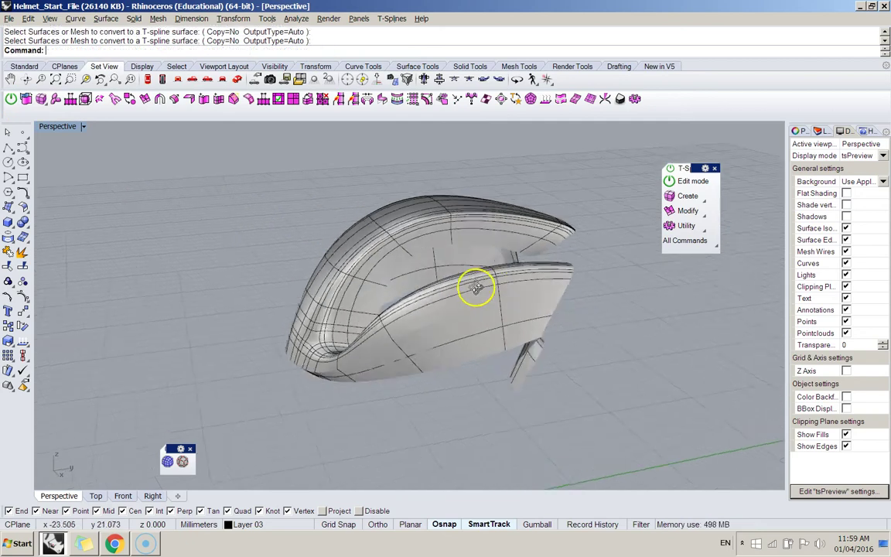
right_drag(752, 217, 473, 322)
right_drag(625, 348, 418, 304)
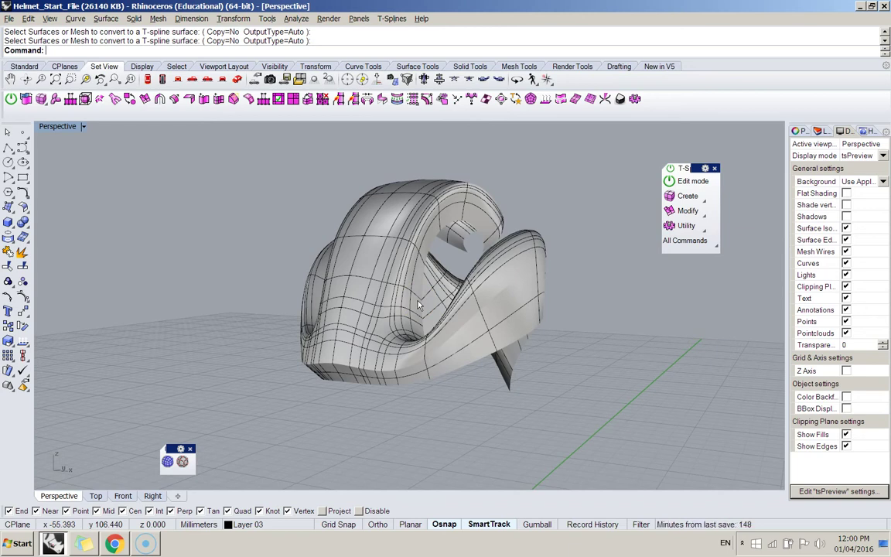
key(ctrl+z)
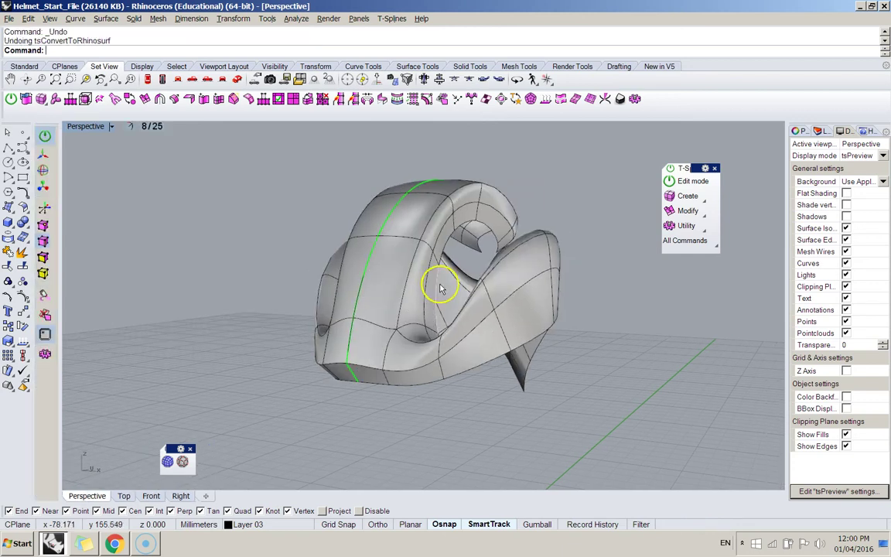
Thicken the T-spline helmet by about 0.5 mm with PerVertexNormal direction and no creased edges
right_drag(441, 278, 377, 226)
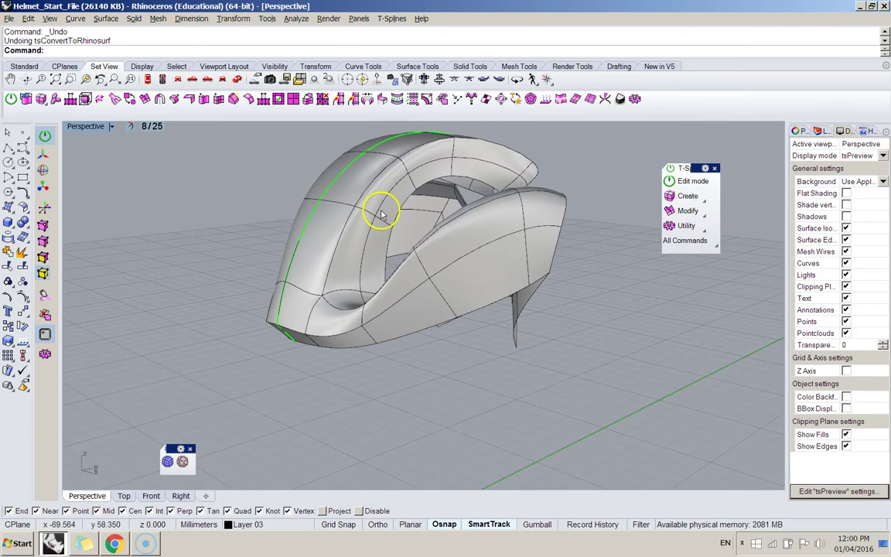
click(344, 190)
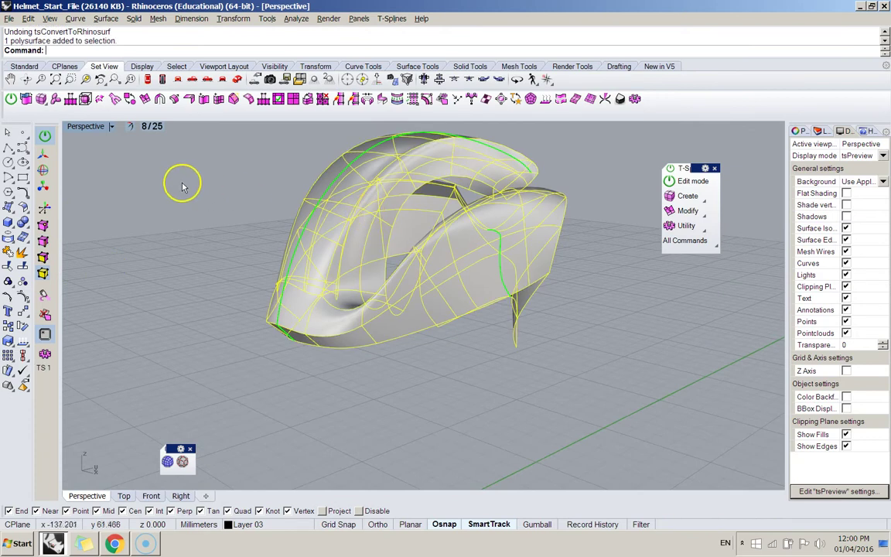
click(174, 100)
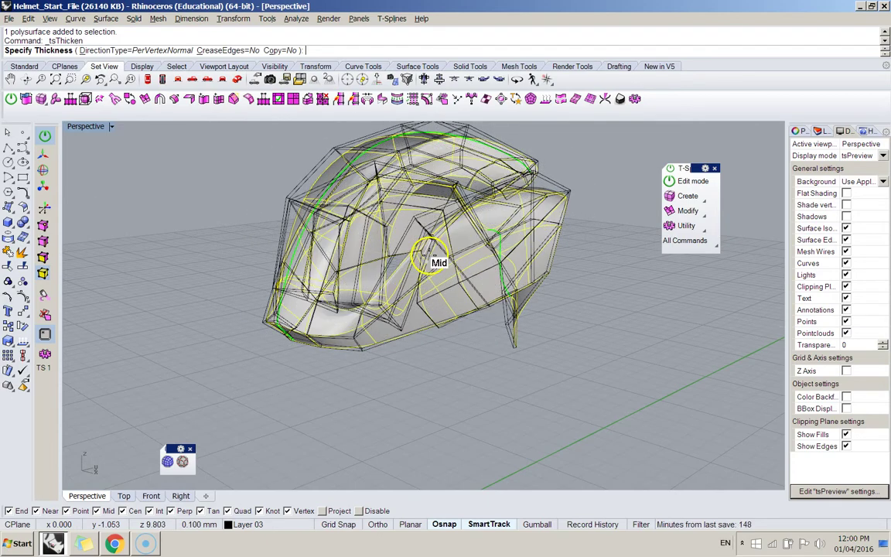
scroll(433, 257, down, 3)
scroll(433, 256, up, 6)
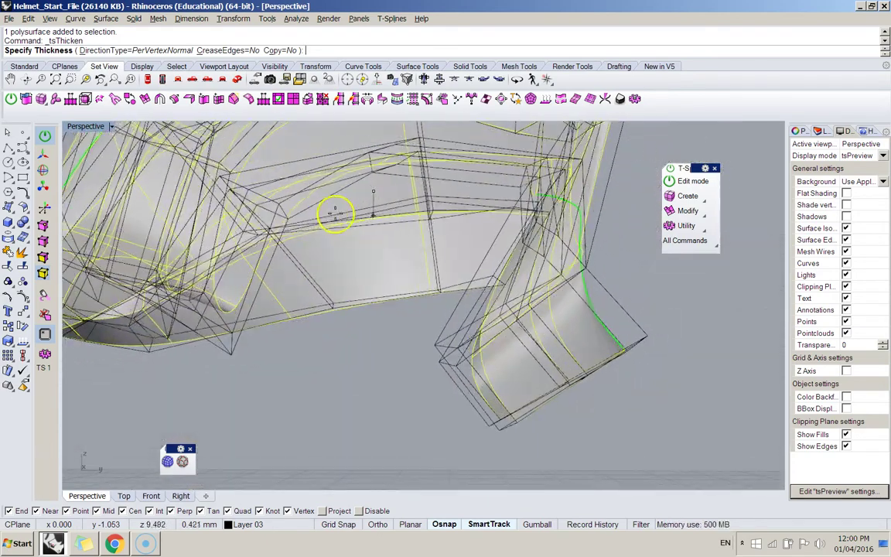
click(324, 218)
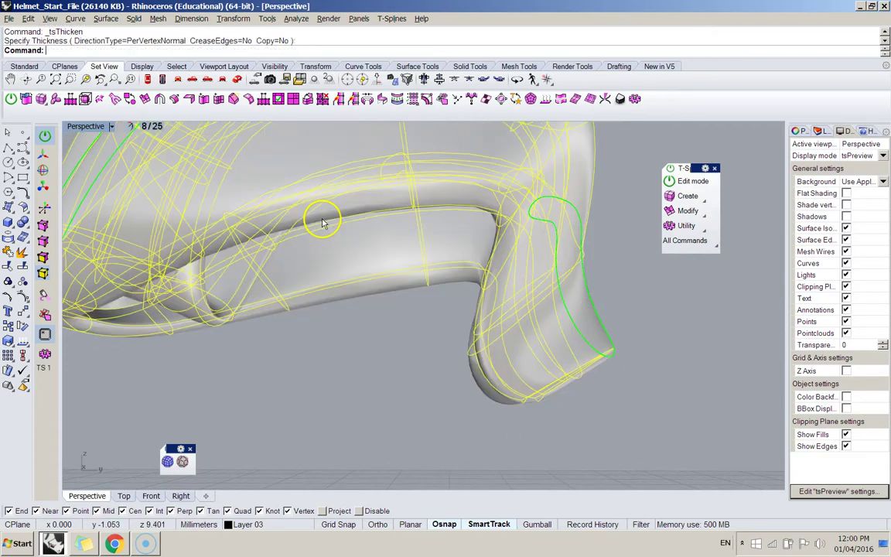
Examine the thickened helmet's rim, underside, rear strap section and front opening from several angles
right_drag(361, 241, 362, 254)
click(362, 344)
scroll(375, 342, down, 9)
right_drag(386, 338, 497, 322)
scroll(495, 299, up, 5)
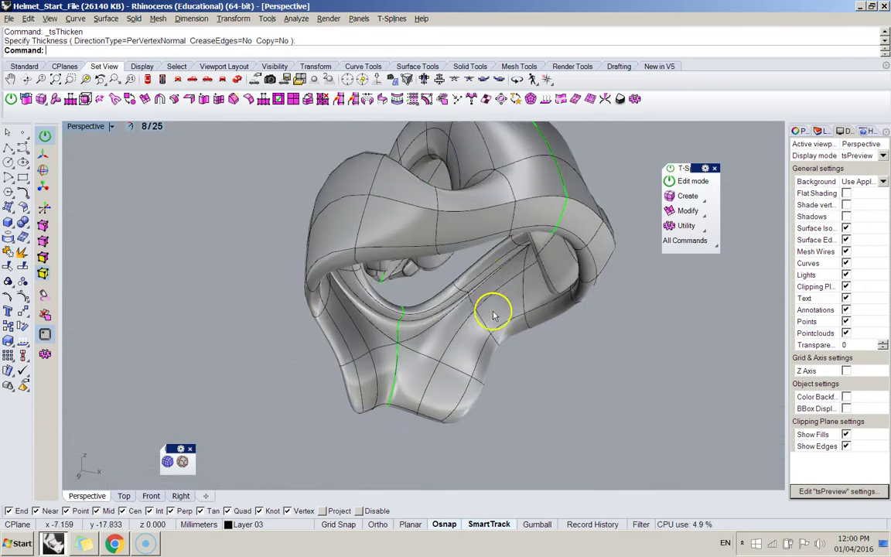
right_drag(525, 283, 391, 267)
scroll(447, 298, down, 3)
scroll(489, 296, up, 7)
right_drag(367, 357, 244, 314)
Toggle the thickened helmet from smooth to box mode and view its faceted form from the front
key(Tab)
scroll(433, 282, down, 5)
right_drag(477, 286, 393, 261)
key(ctrl+z)
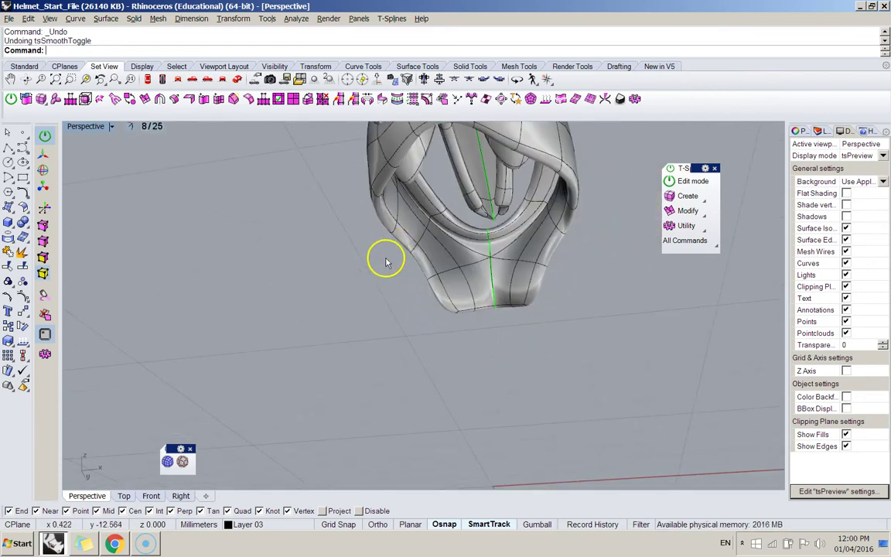
key(Tab)
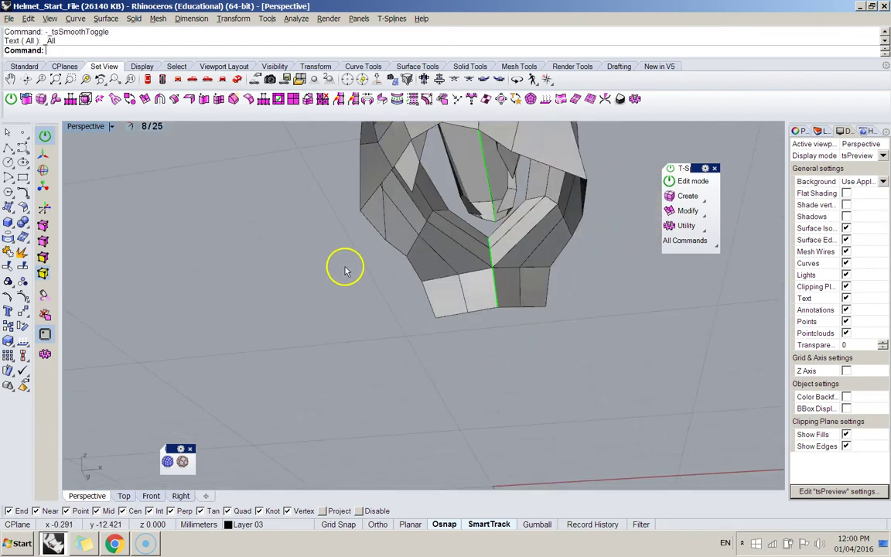
right_drag(346, 264, 434, 286)
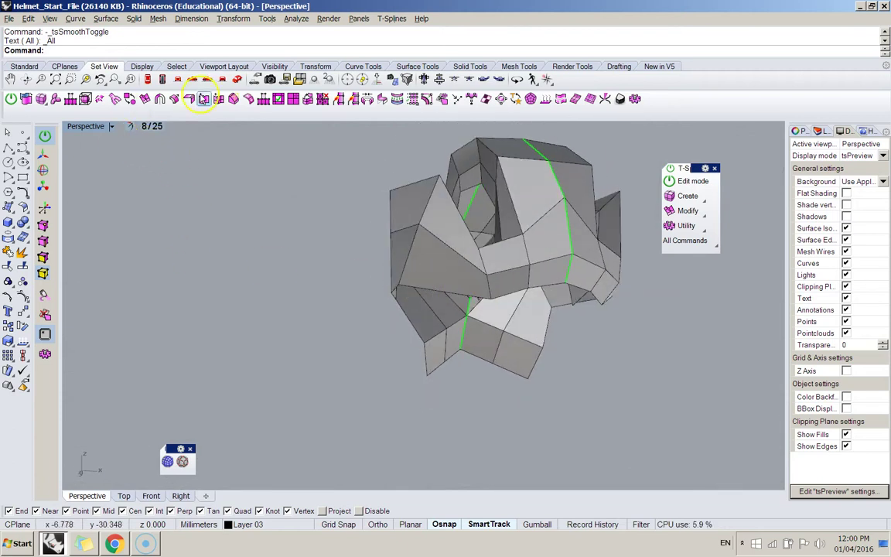
click(158, 102)
click(403, 261)
key(Escape)
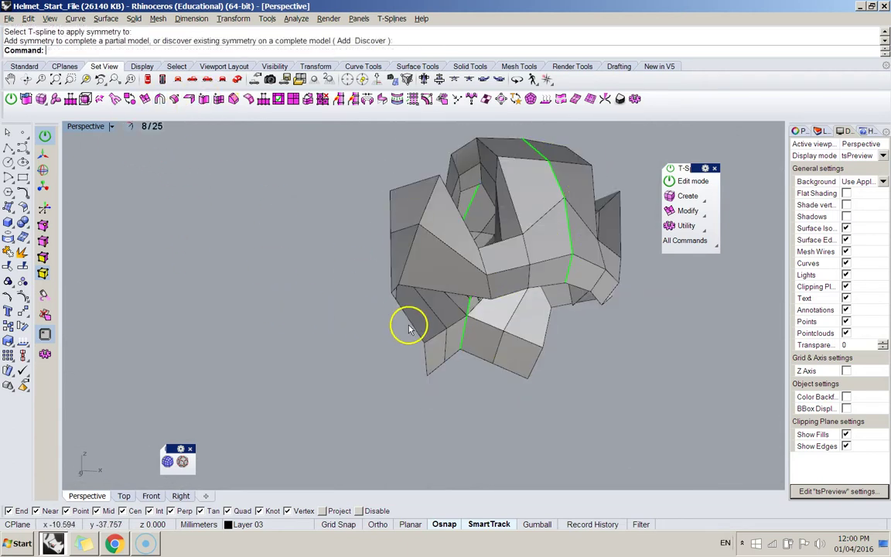
Thicken the box-mode T-spline helmet with PerVertexNormal direction, no creased edges and no copy
click(426, 310)
key(Return)
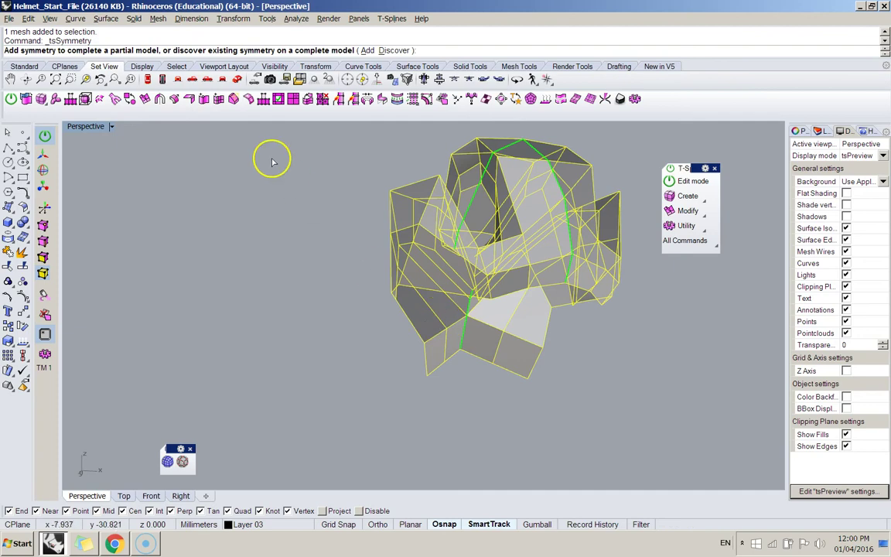
click(170, 102)
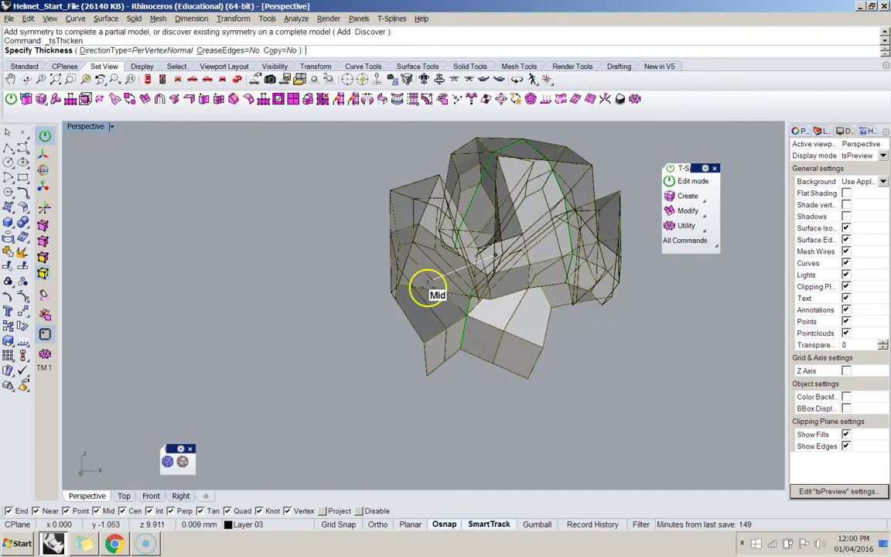
scroll(408, 279, down, 6)
scroll(406, 275, up, 10)
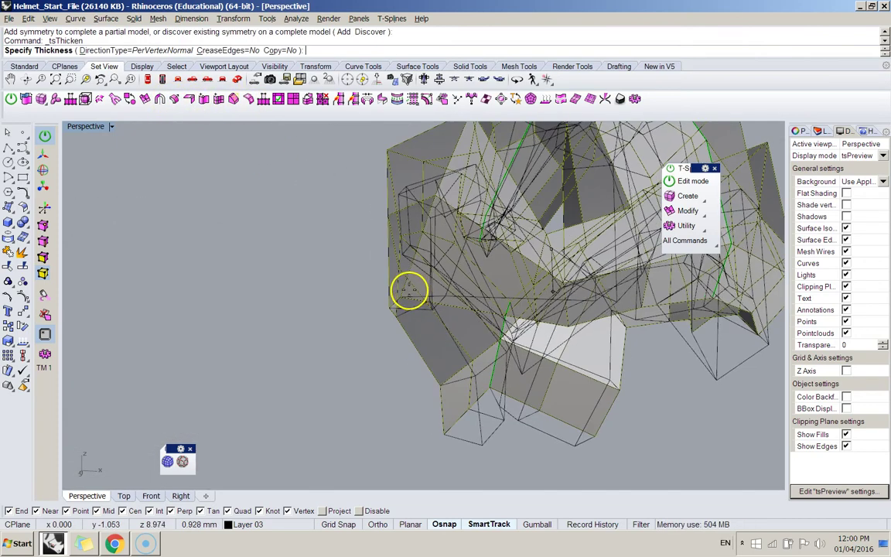
right_drag(403, 288, 394, 227)
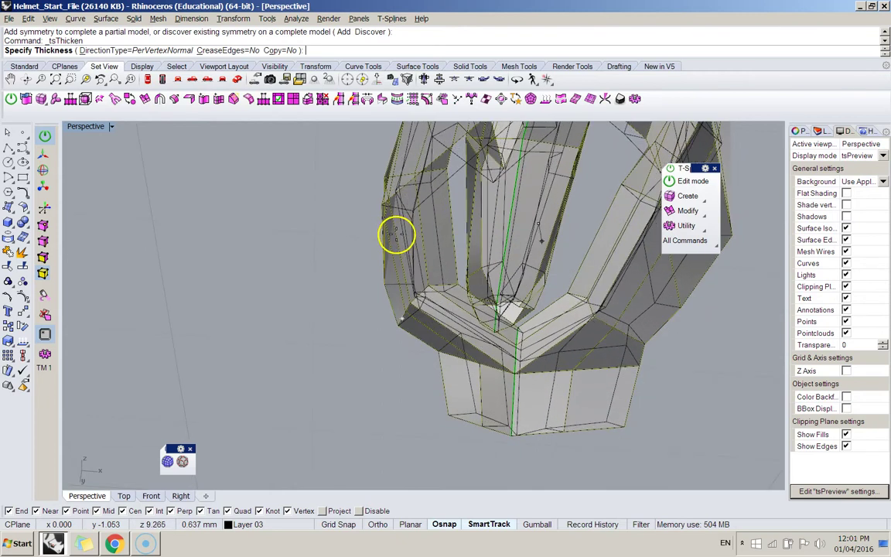
click(407, 231)
click(355, 259)
Switch the thickened helmet from box mode back to smooth display and view its underside
right_drag(356, 260, 338, 298)
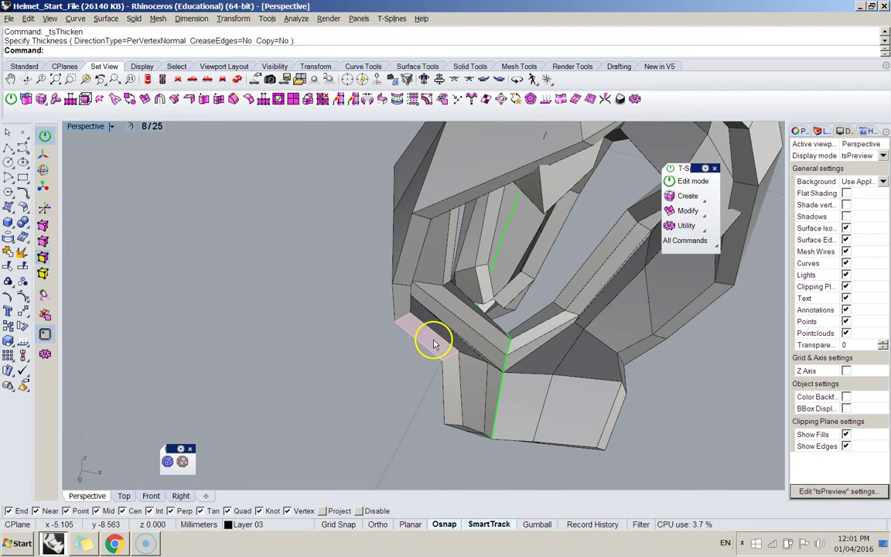
right_drag(384, 332, 419, 307)
key(Escape)
click(12, 99)
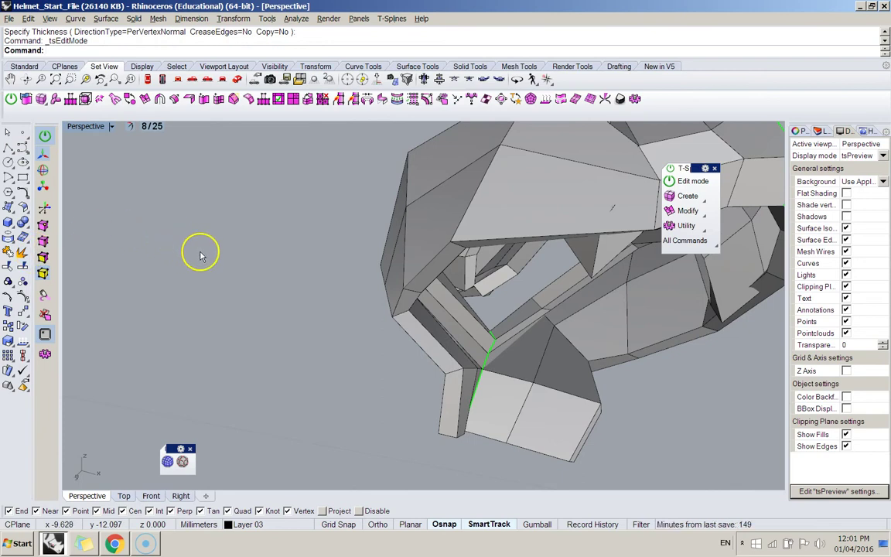
key(Tab)
right_drag(451, 348, 513, 254)
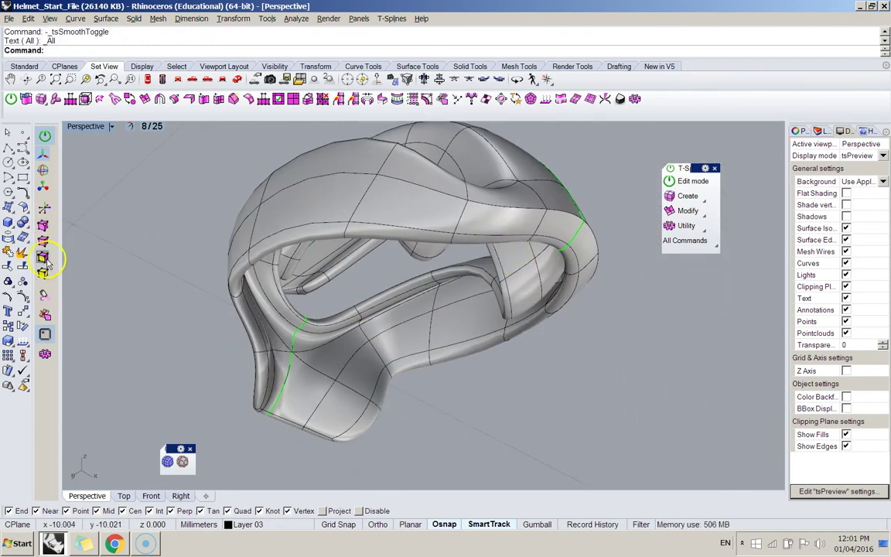
Delete the loop of T-spline faces that closes the shell thickness around the helmet's lower rim
double_click(259, 352)
key(Return)
right_drag(258, 352, 358, 284)
key(Delete)
right_drag(362, 248, 303, 223)
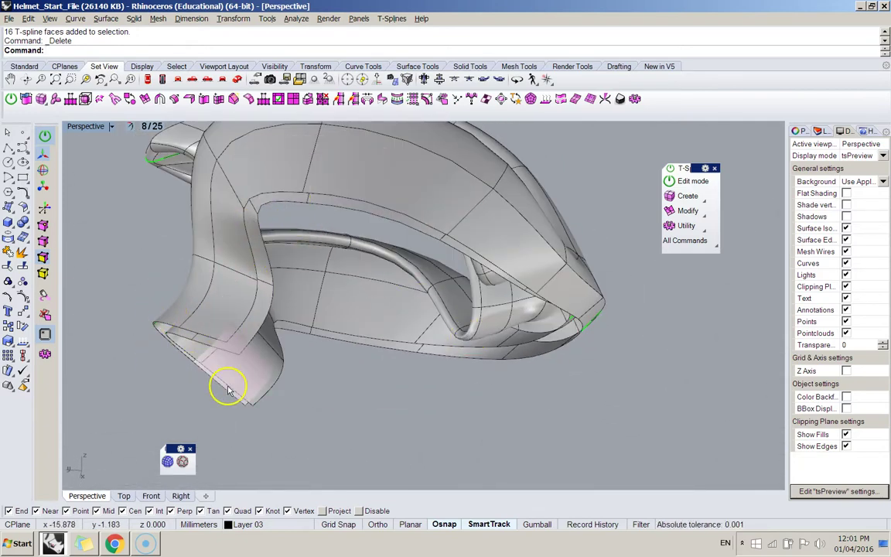
Delete the loop of T-spline faces closing the shell thickness around the vent openings
right_drag(223, 365, 288, 454)
double_click(336, 239)
click(341, 215)
click(336, 193)
shift+right_drag(363, 551, 377, 290)
key(Escape)
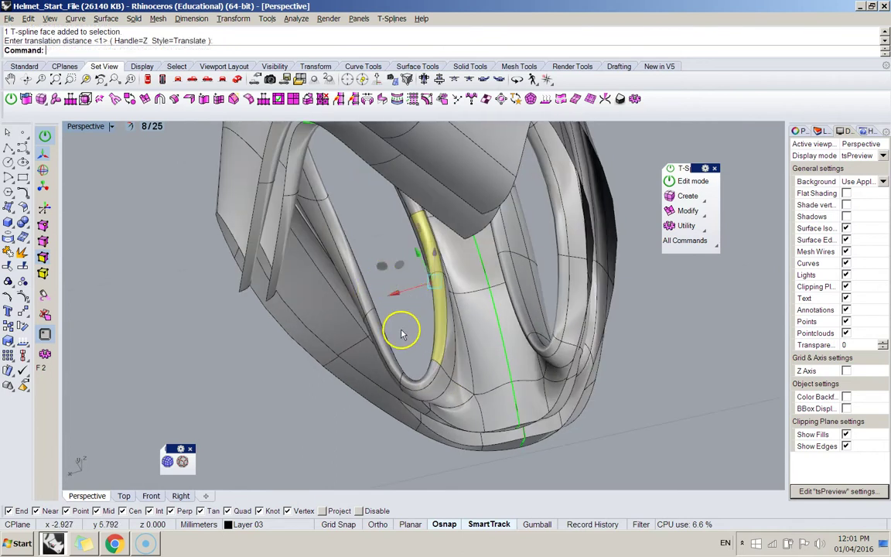
key(Escape)
click(11, 99)
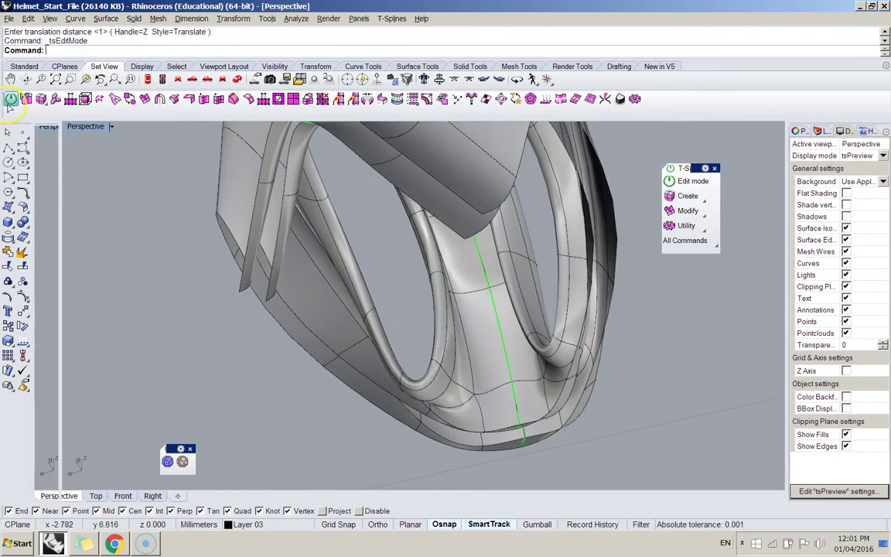
click(435, 317)
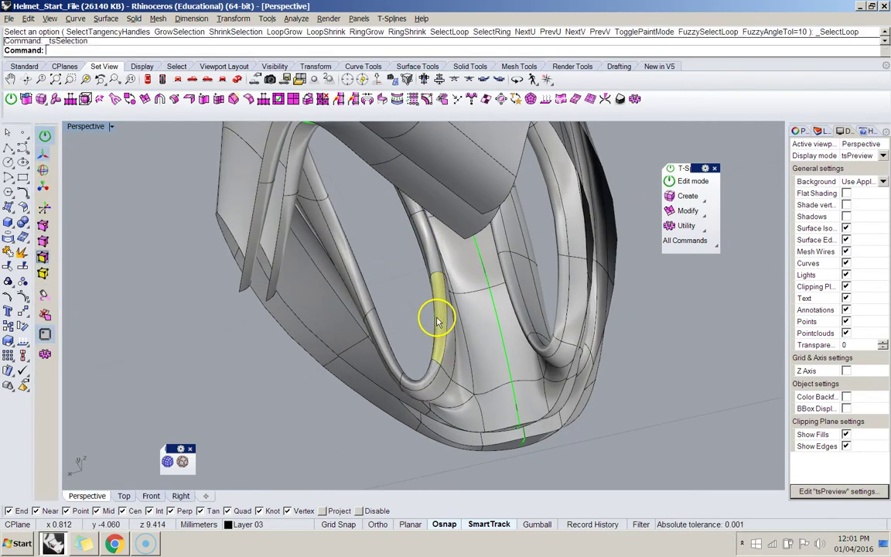
double_click(427, 249)
right_drag(421, 243, 302, 331)
key(Delete)
Undo the deletion of the rim and vent face loops
scroll(456, 345, down, 3)
scroll(456, 346, up, 7)
right_drag(456, 346, 380, 294)
right_drag(48, 147, 264, 250)
right_drag(273, 258, 576, 302)
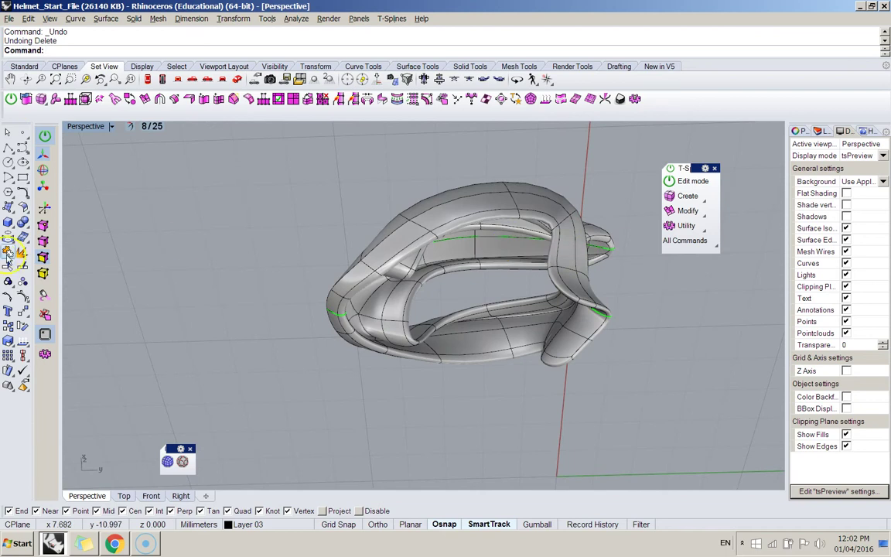
Crease both edge loops bounding the shell thickness along the helmet's lower rim
double_click(397, 248)
click(190, 100)
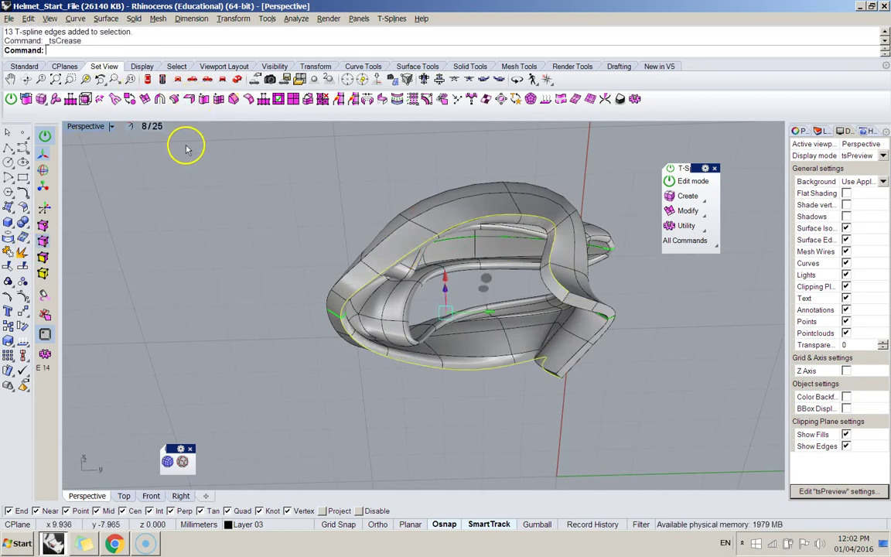
right_drag(265, 275, 358, 331)
double_click(430, 359)
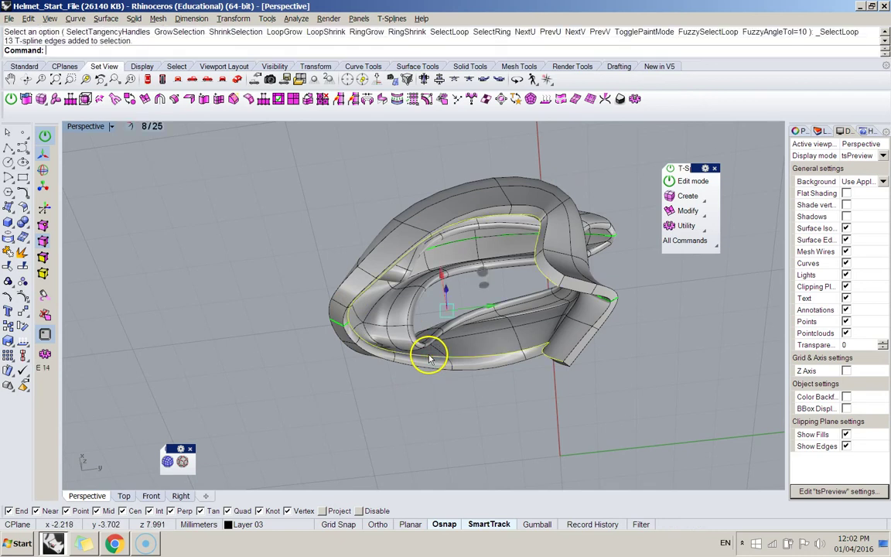
click(190, 100)
Crease both edge loops bounding the shell thickness around the vent openings
right_drag(230, 211, 428, 284)
double_click(411, 280)
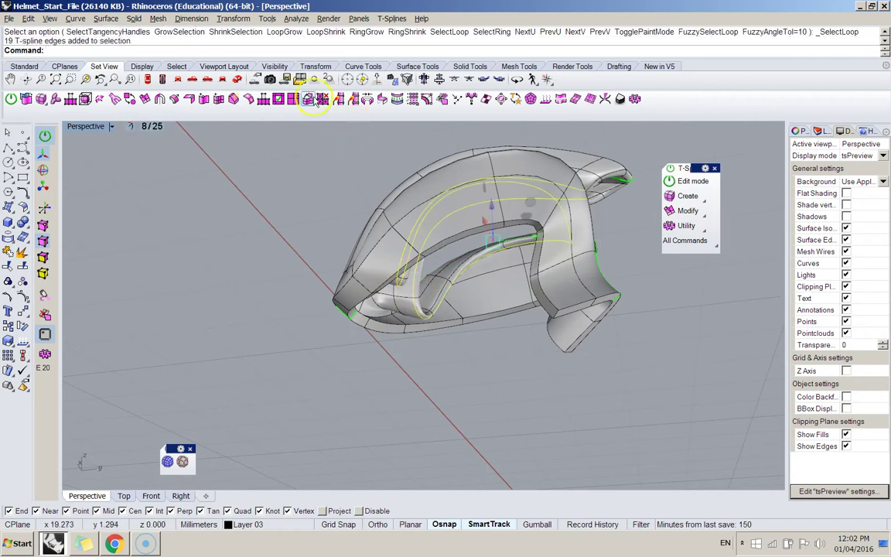
click(189, 100)
double_click(441, 289)
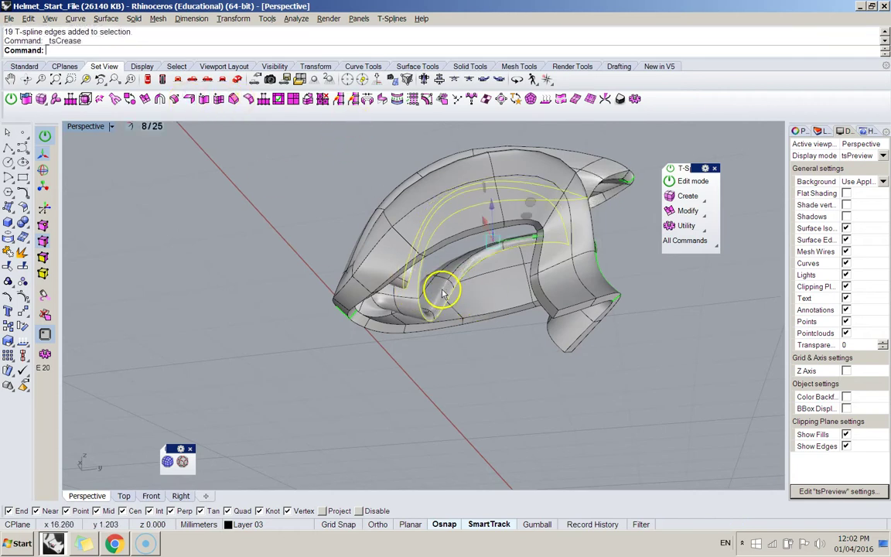
click(188, 104)
Convert the creased helmet T-spline to a Rhino surface with OutputType and StarContinuity set to Auto
right_drag(268, 232, 281, 341)
right_drag(169, 228, 378, 257)
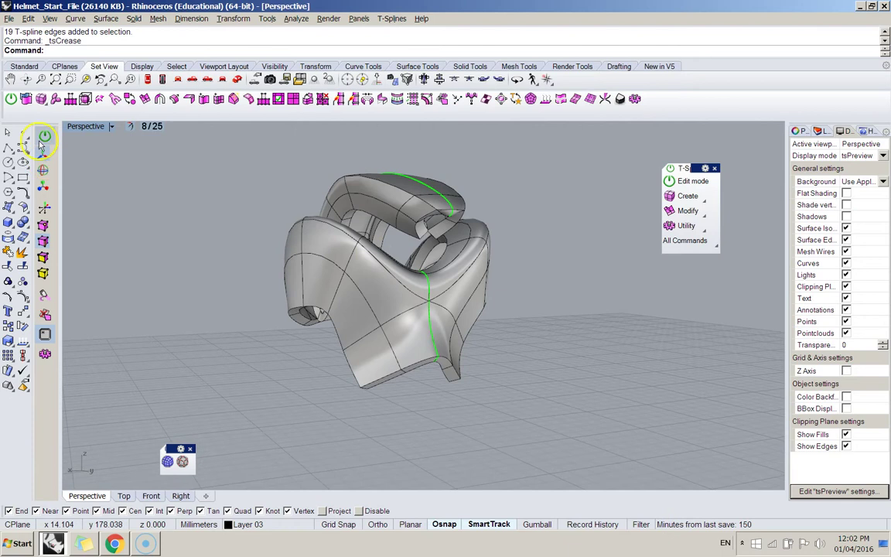
click(26, 99)
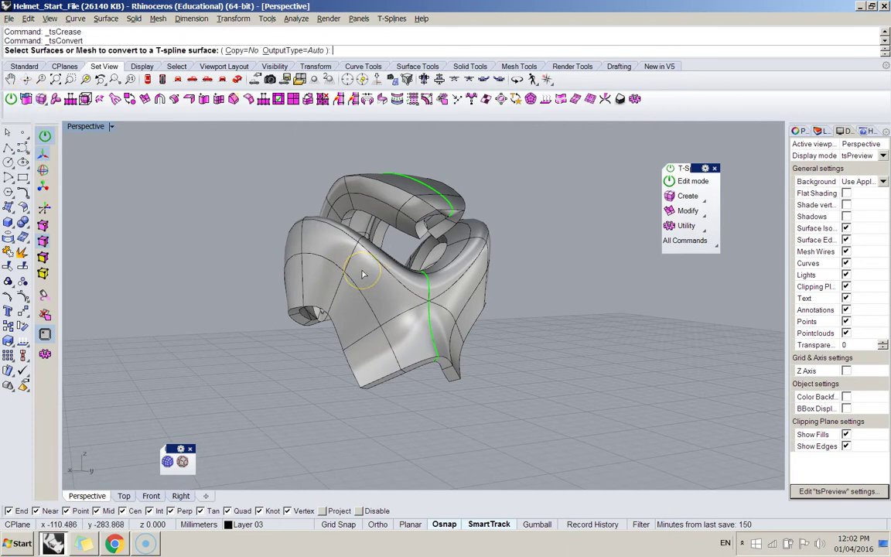
click(12, 99)
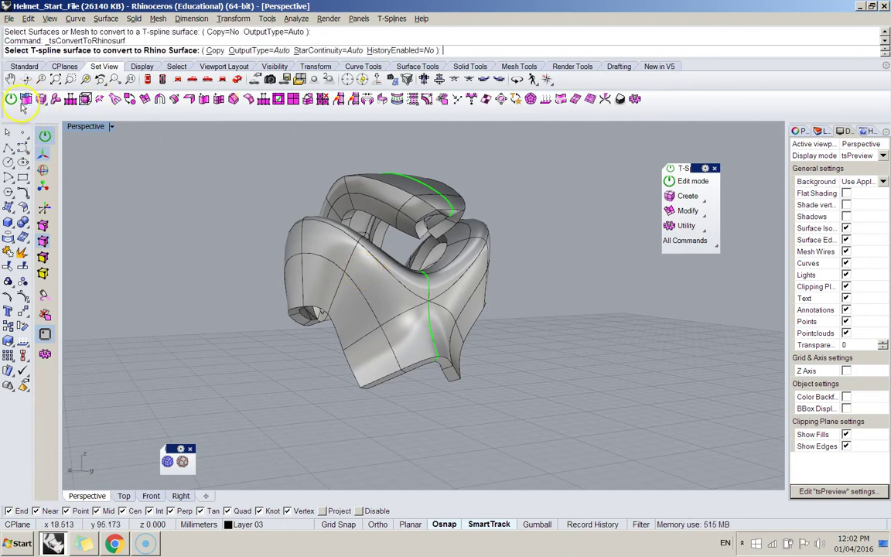
click(387, 308)
key(Return)
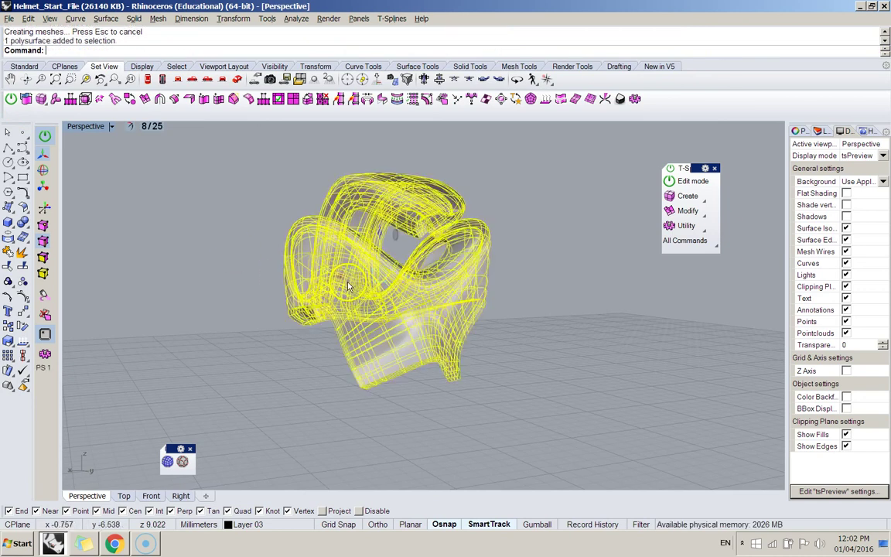
Examine the converted helmet polysurface's surface quality from above and up close
right_drag(209, 221, 518, 394)
click(467, 320)
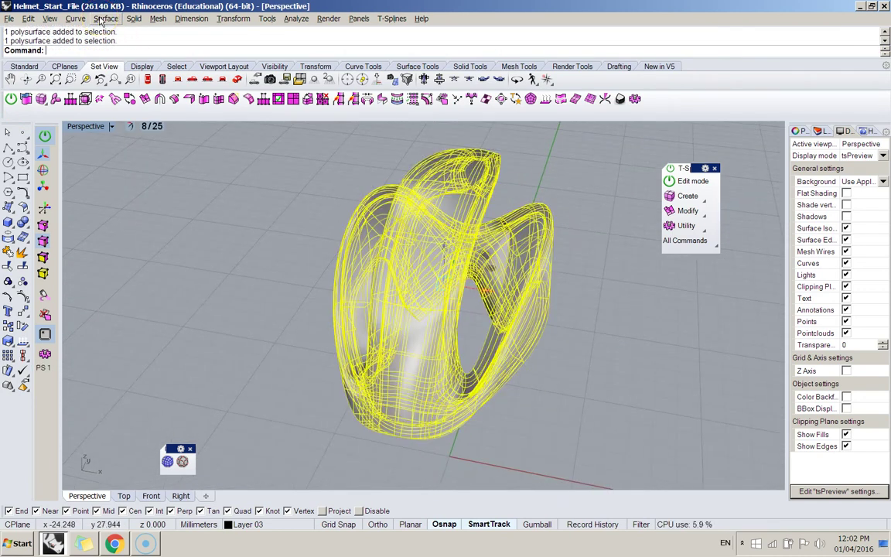
click(193, 253)
right_drag(192, 253, 484, 283)
scroll(519, 235, down, 5)
scroll(520, 235, up, 5)
scroll(545, 261, down, 7)
scroll(548, 264, up, 5)
Undo the Rhino surface conversion, the edge creases and the helmet thickening
key(ctrl+z)
scroll(477, 353, up, 4)
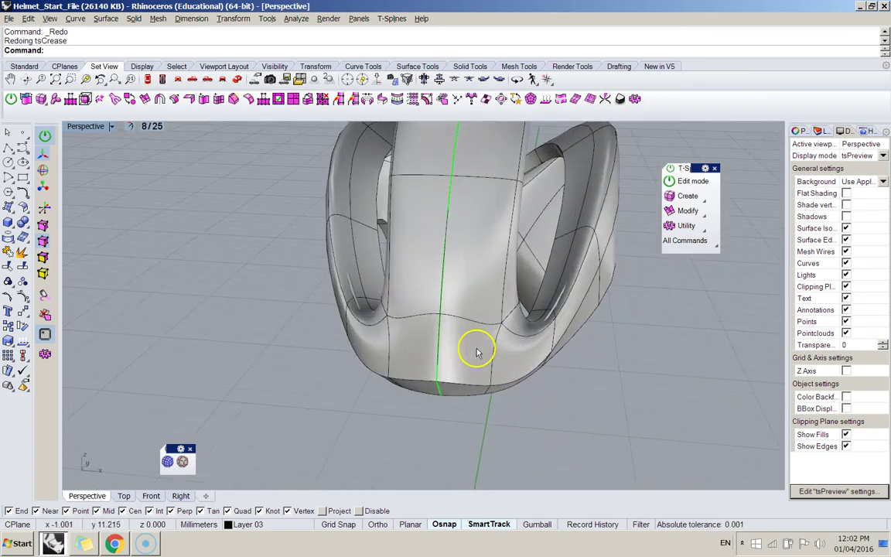
key(ctrl+z)
key(ctrl+z)
key(ctrl+z)
key(ctrl+z)
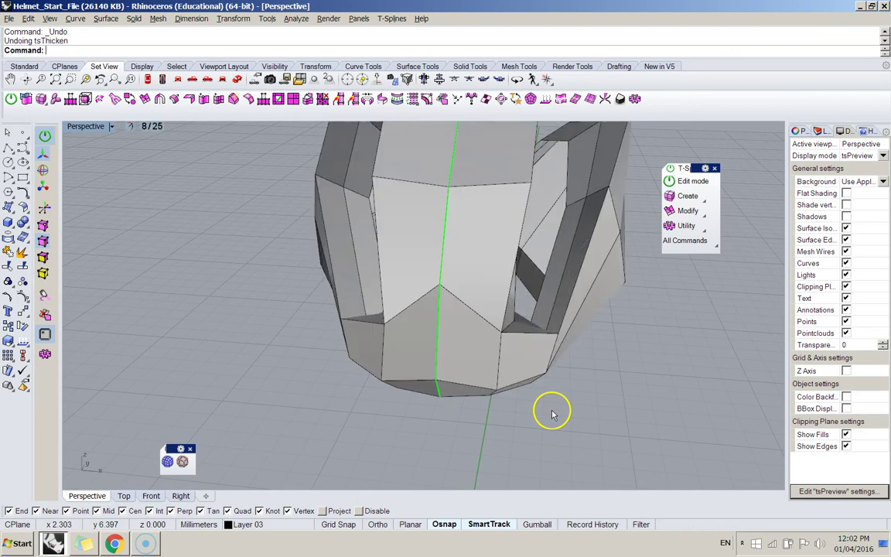
Return the unthickened helmet to smooth mode and select individual edges along its lower rim
key(Tab)
right_drag(553, 414, 428, 299)
click(396, 333)
click(361, 303)
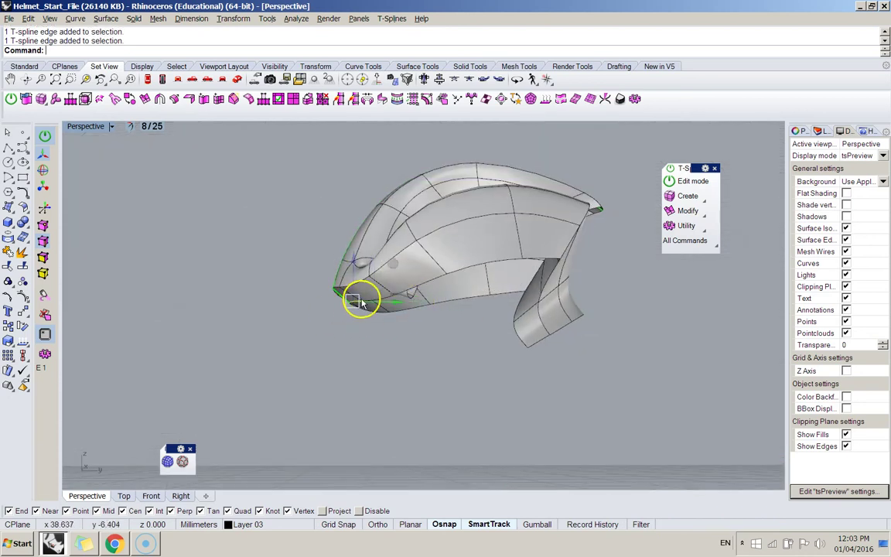
click(394, 362)
right_drag(394, 362, 534, 317)
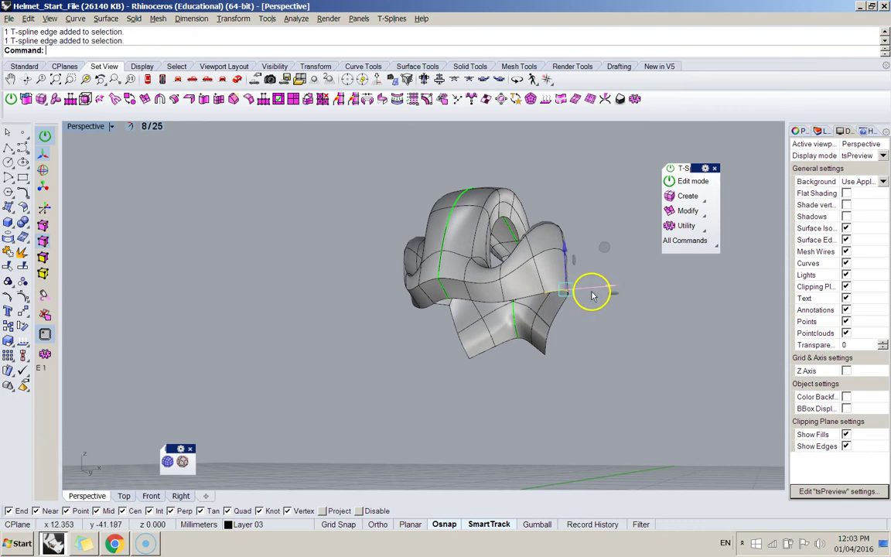
right_drag(592, 296, 520, 356)
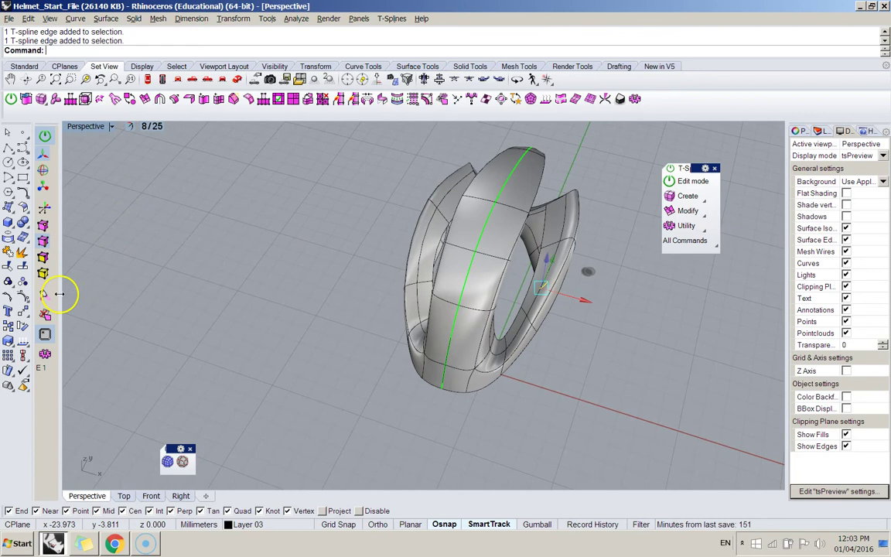
Extrude the T-spline face at the front of the crown outward and compare it in box and smooth modes
click(42, 261)
right_drag(453, 306, 340, 334)
click(379, 339)
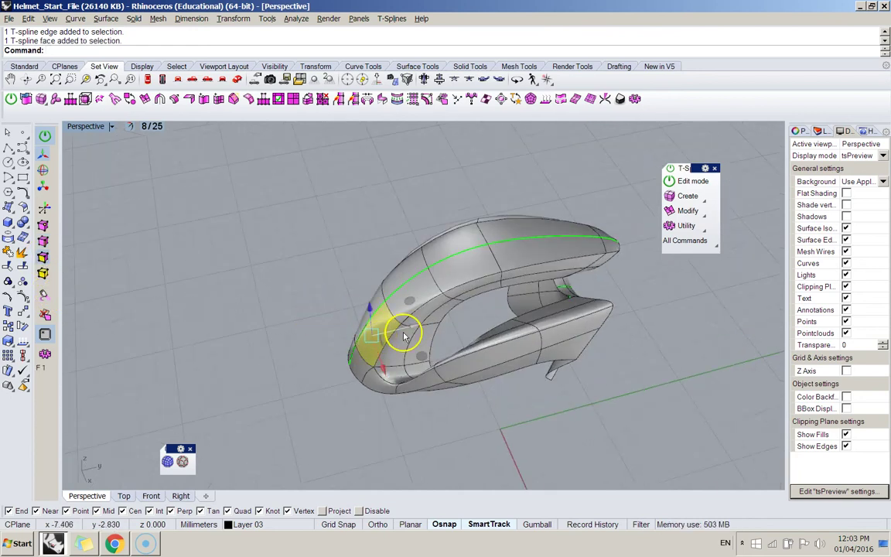
alt+drag(400, 330, 371, 340)
key(Tab)
right_drag(318, 354, 364, 232)
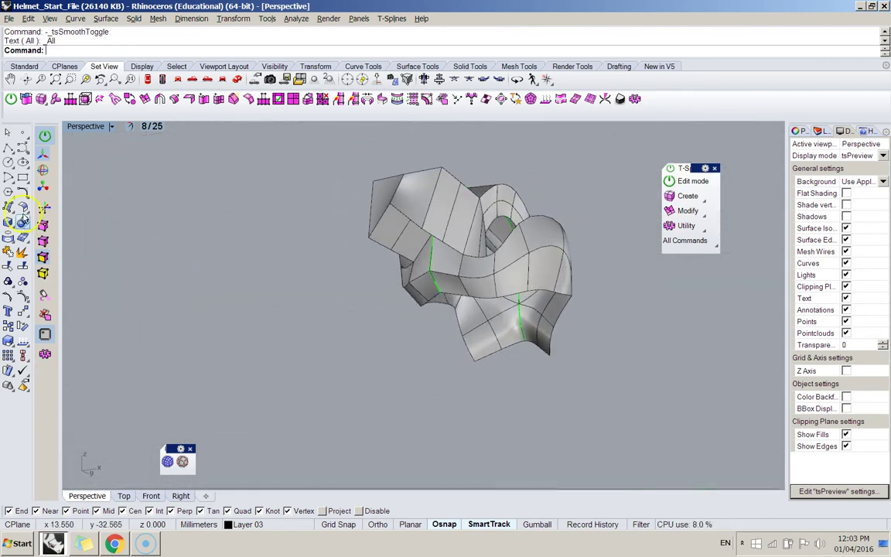
click(422, 230)
drag(423, 200, 423, 198)
Undo the front crown face extrusion and its related display changes
key(ctrl+z)
key(ctrl+z)
key(ctrl+z)
key(ctrl+z)
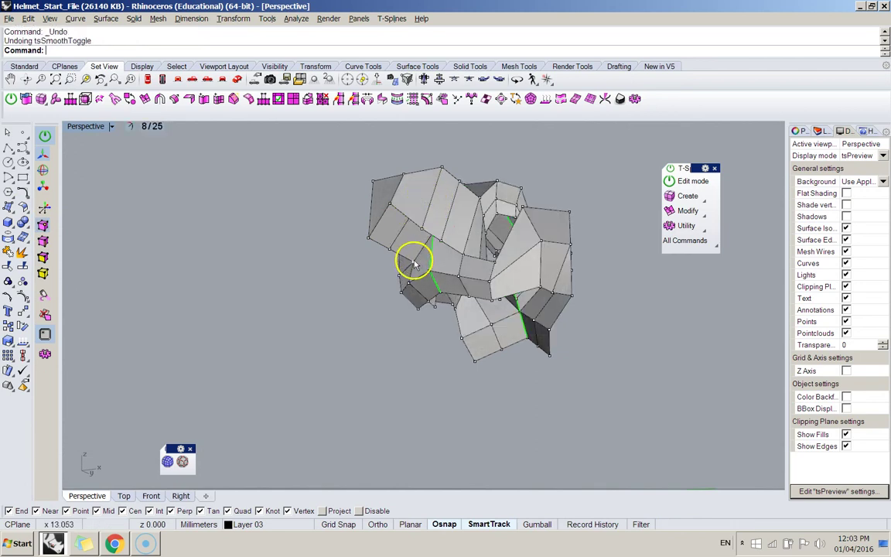
right_drag(373, 294, 283, 223)
Extrude the crown face beside the symmetry line near the free end in place and scale it narrower
click(333, 244)
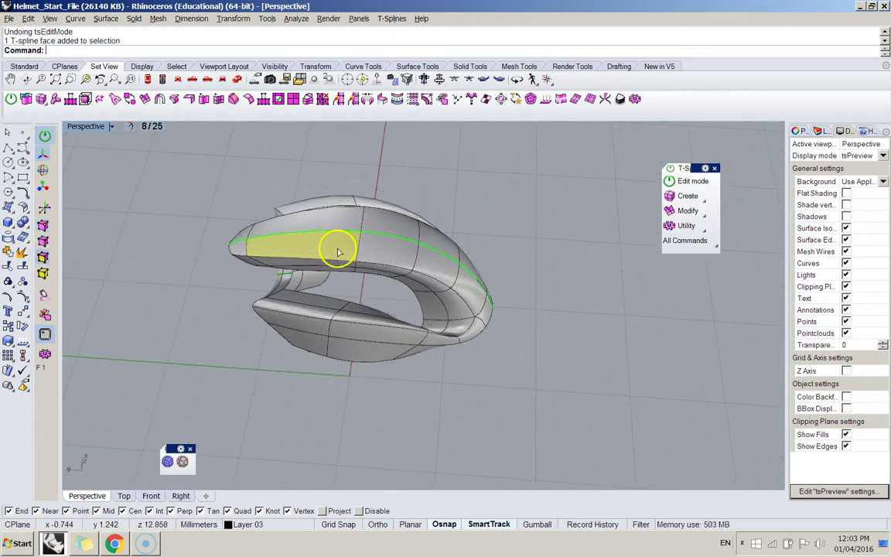
right_drag(338, 248, 517, 248)
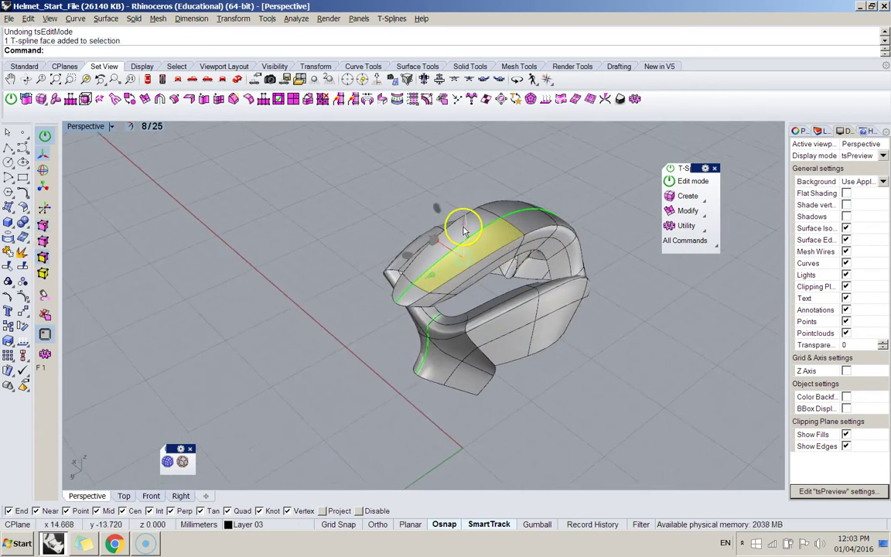
key(Tab)
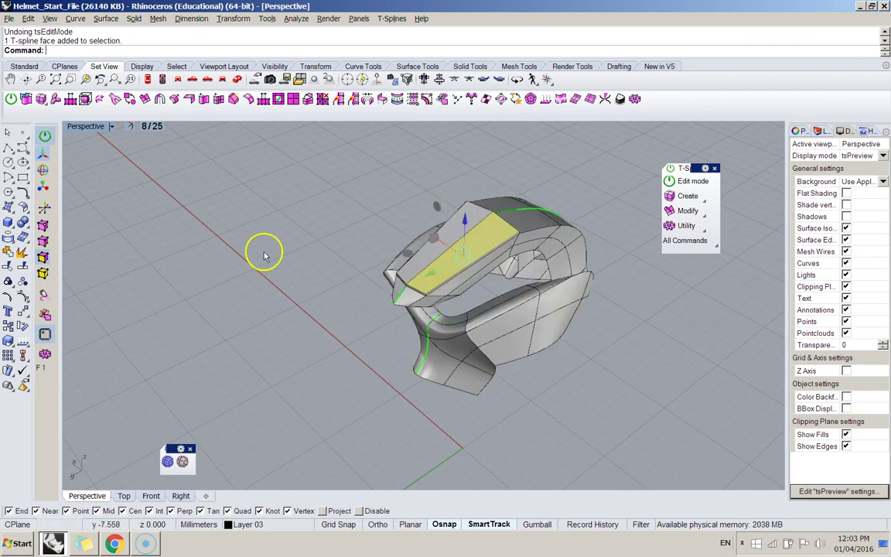
click(48, 183)
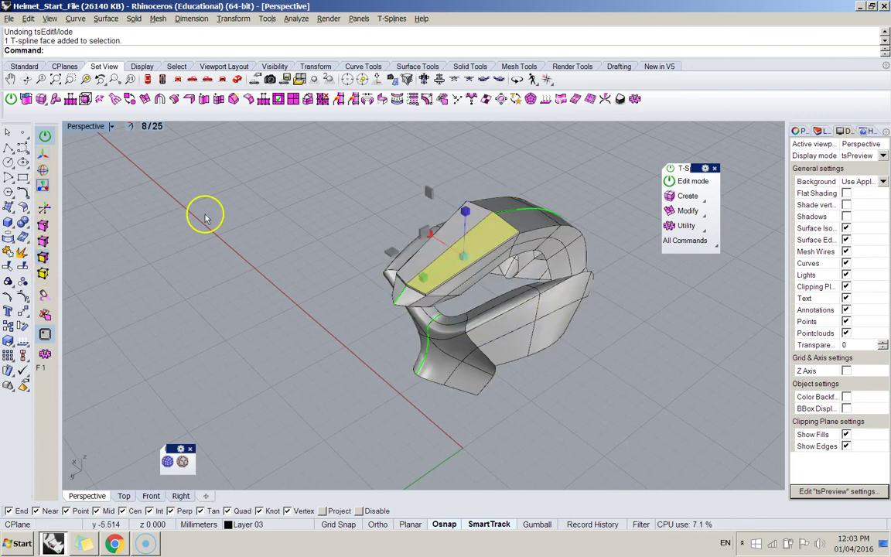
drag(434, 240, 434, 242)
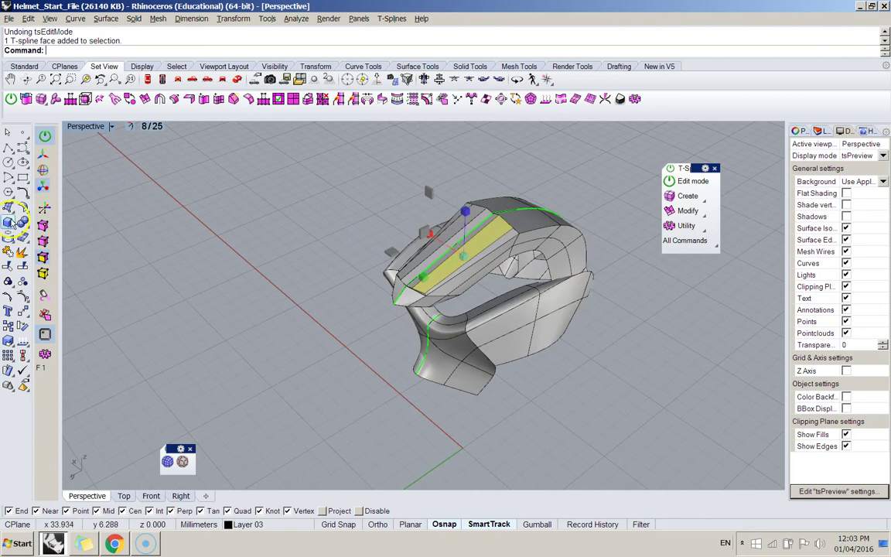
Move the inset crown face down into the crown and shift it along the helmet's length
right_drag(297, 221, 456, 244)
scroll(458, 242, down, 4)
scroll(459, 240, up, 8)
click(43, 241)
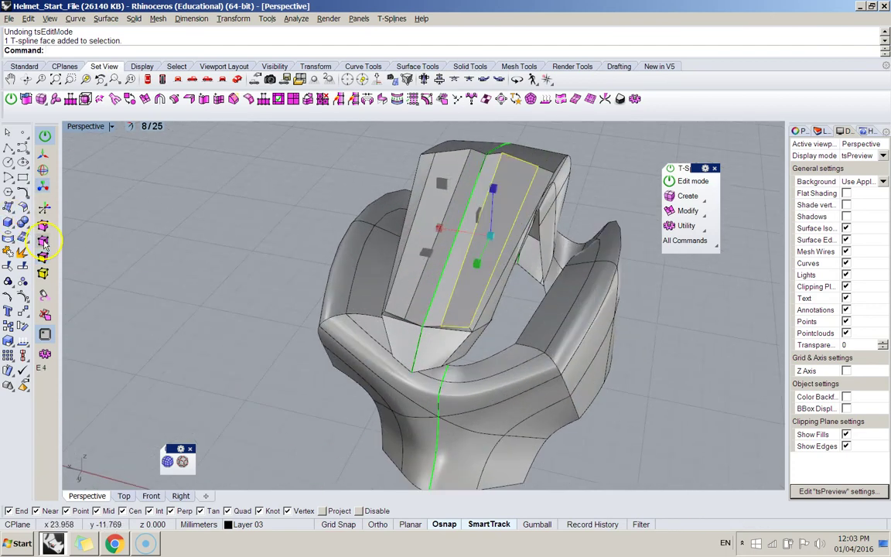
right_drag(541, 183, 130, 172)
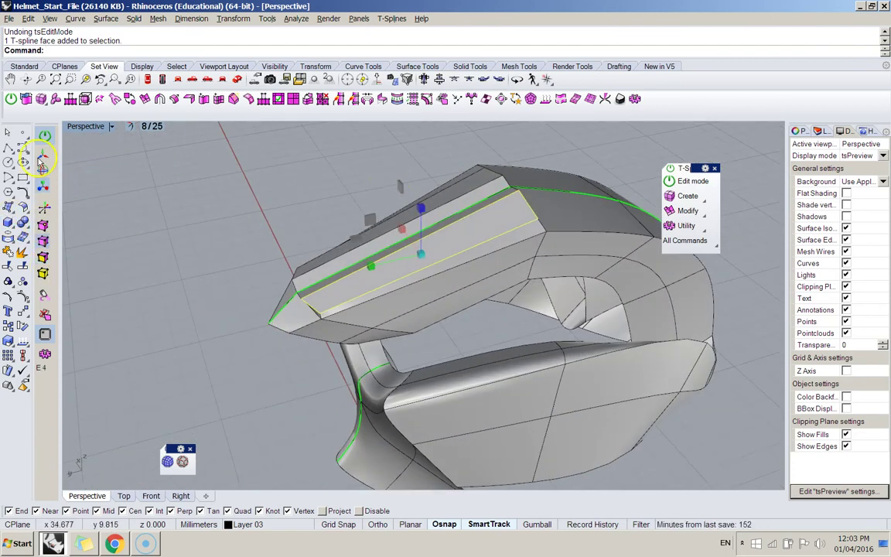
drag(419, 209, 419, 224)
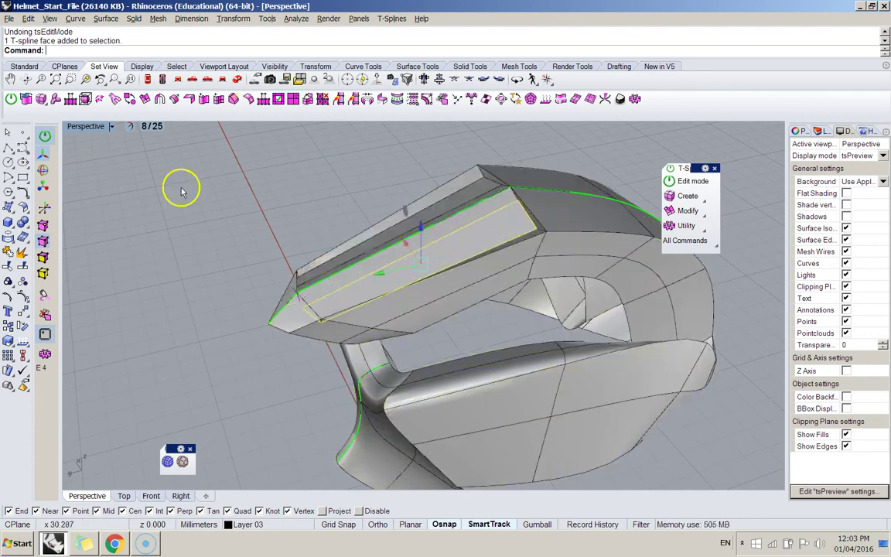
drag(367, 277, 392, 274)
Rotate the recessed crown face and shift it further within its recess
click(43, 168)
drag(462, 227, 471, 232)
right_drag(472, 232, 309, 195)
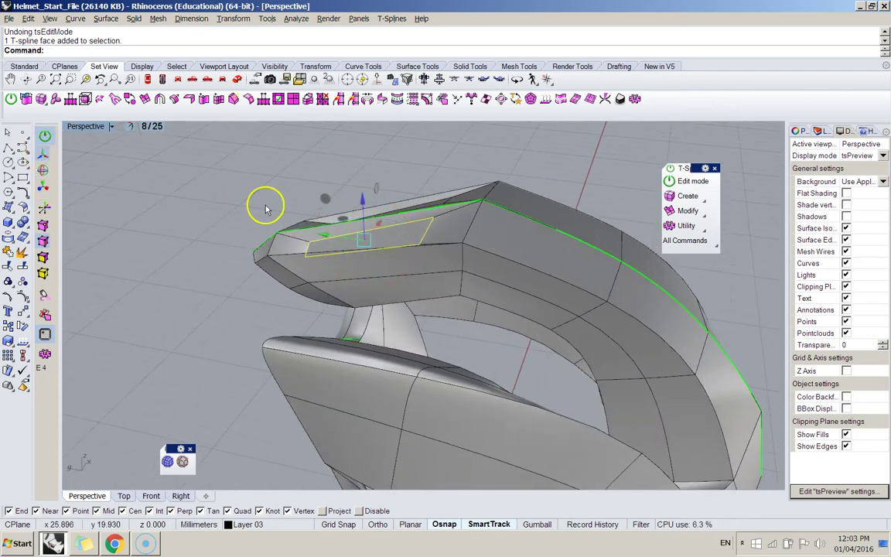
drag(339, 213, 362, 216)
right_drag(362, 216, 447, 253)
Try deleting the recessed crown face, and undo the crown inset edits
key(Delete)
right_drag(238, 201, 329, 315)
key(ctrl+z)
Duplicate the smooth helmet by copying and pasting it, and move the duplicate along X beside the original
click(325, 306)
key(ctrl+c)
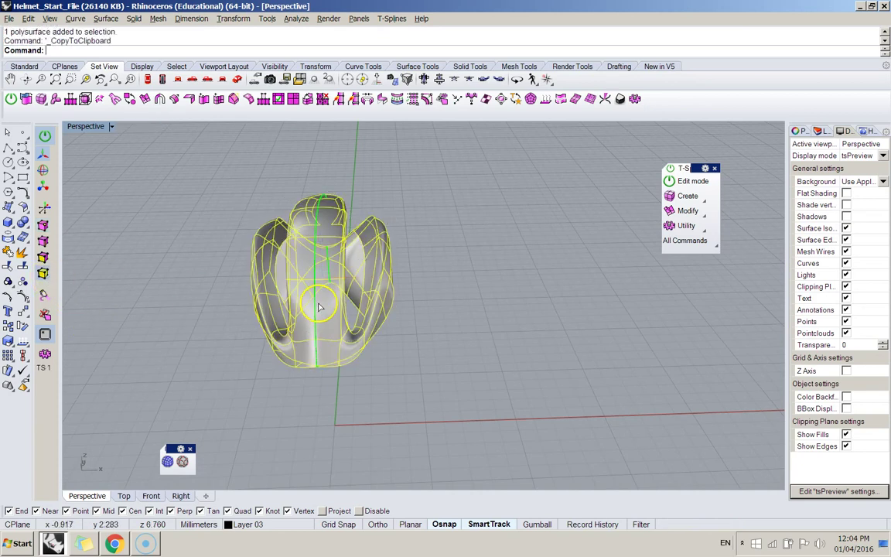
key(ctrl+v)
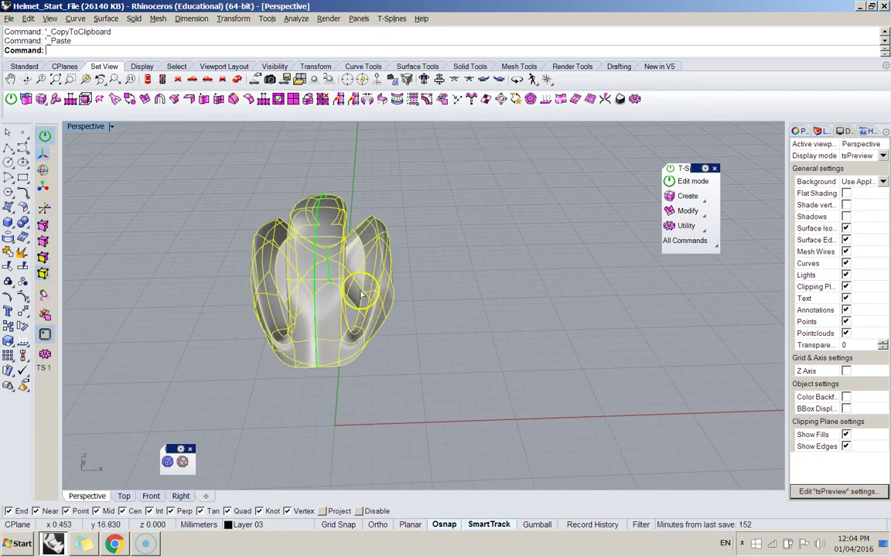
drag(362, 282, 561, 283)
shift+right_drag(649, 302, 522, 303)
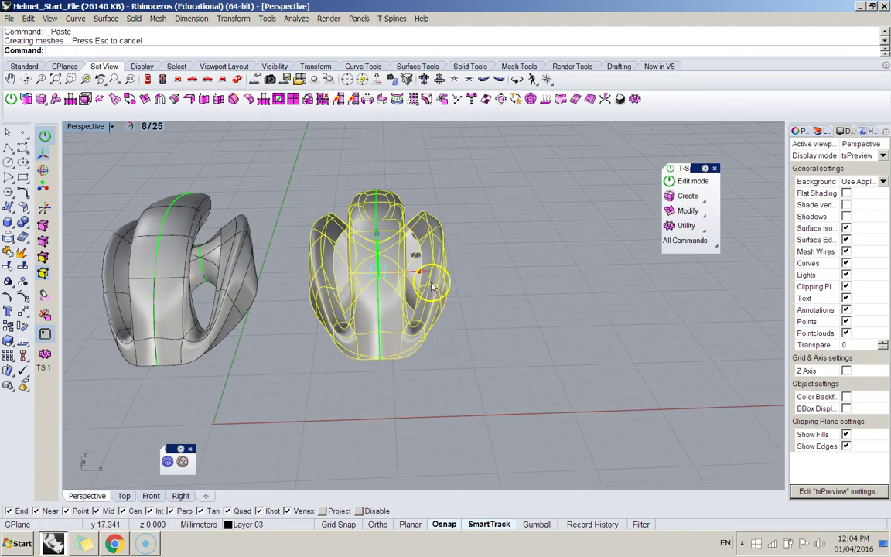
right_drag(429, 286, 477, 302)
click(622, 362)
Examine the original and duplicated helmets side by side from the front, above and both sides
scroll(509, 292, down, 8)
scroll(509, 293, up, 9)
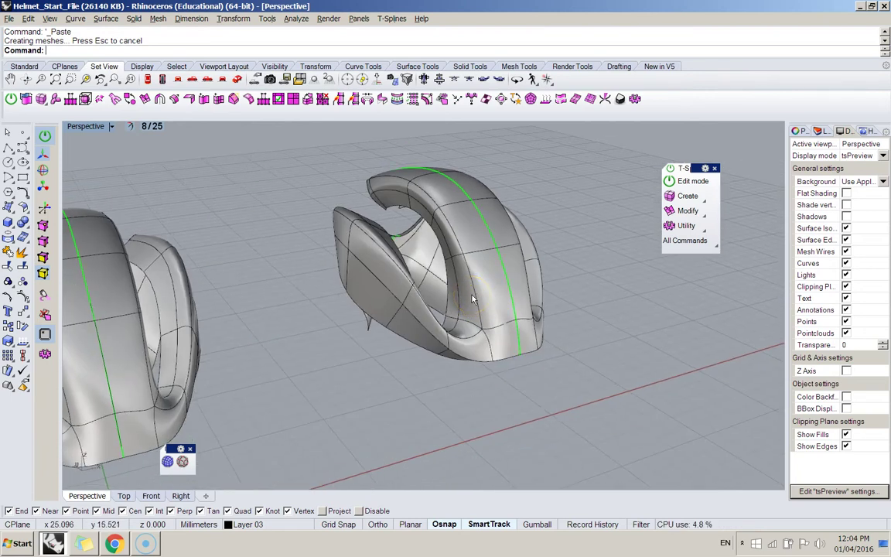
right_drag(471, 276, 457, 290)
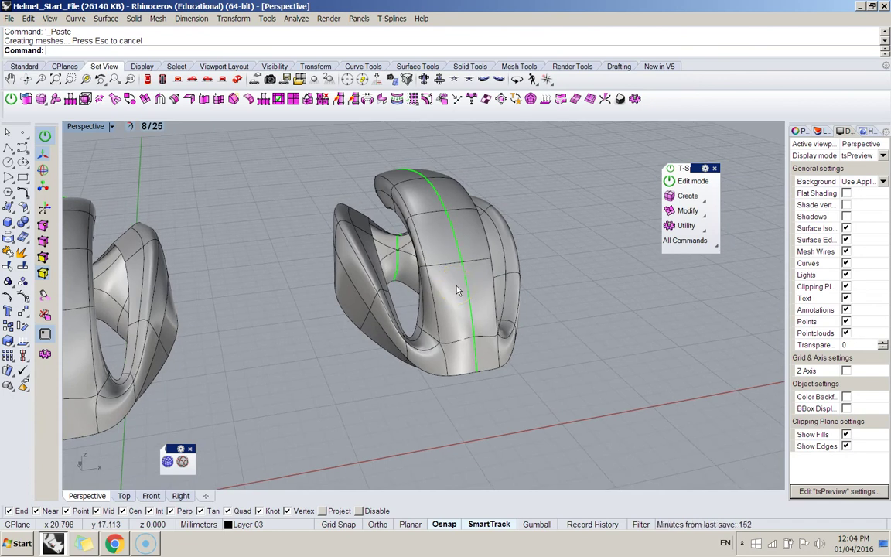
scroll(457, 290, down, 8)
right_drag(457, 291, 434, 323)
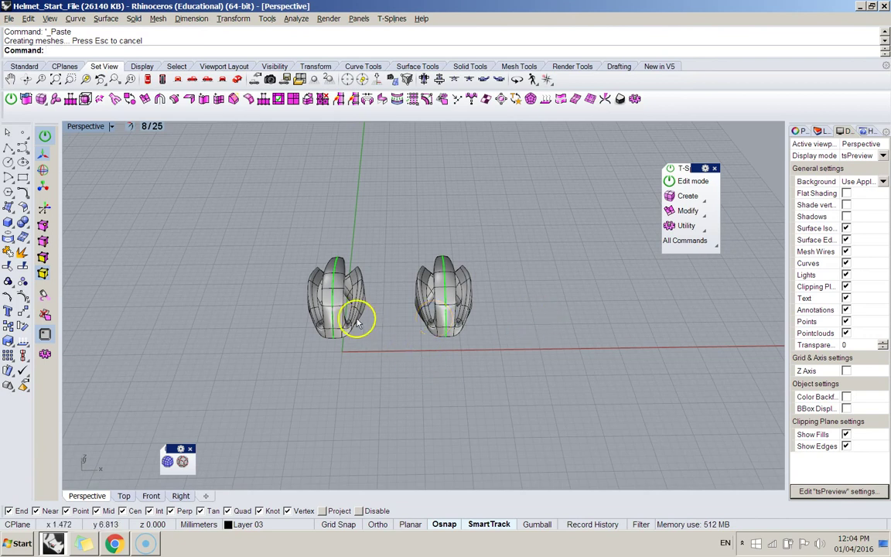
shift+right_drag(356, 321, 477, 313)
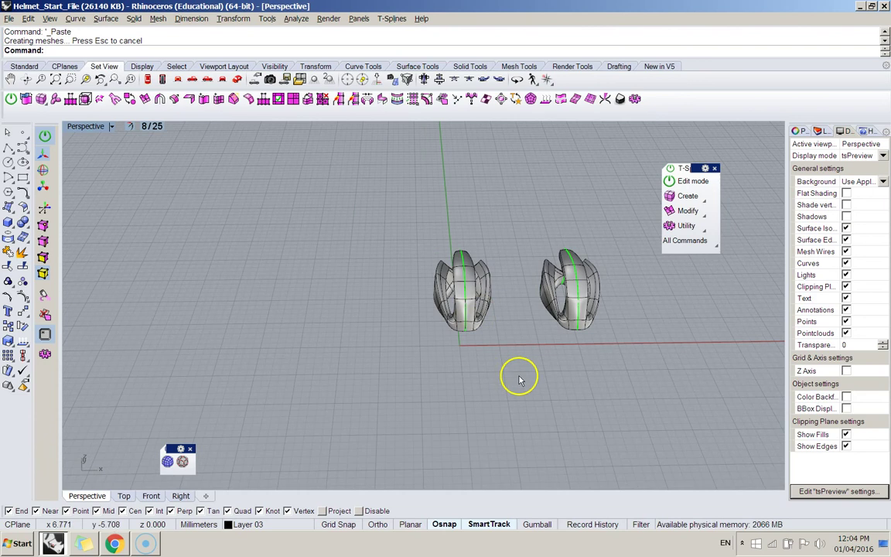
right_drag(521, 381, 563, 296)
scroll(562, 296, down, 10)
scroll(544, 284, up, 9)
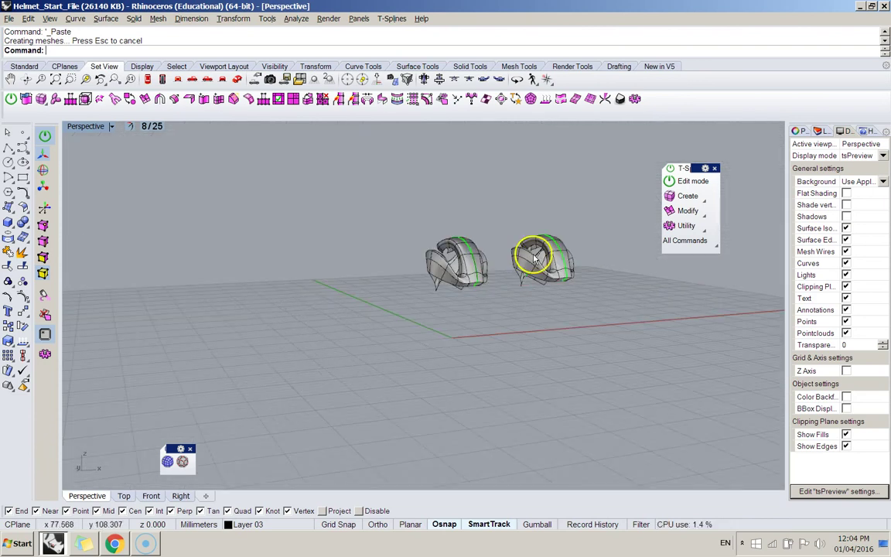
right_drag(534, 259, 410, 263)
Review the Save As options with STEP as the file type, and close the dialog without saving
click(10, 17)
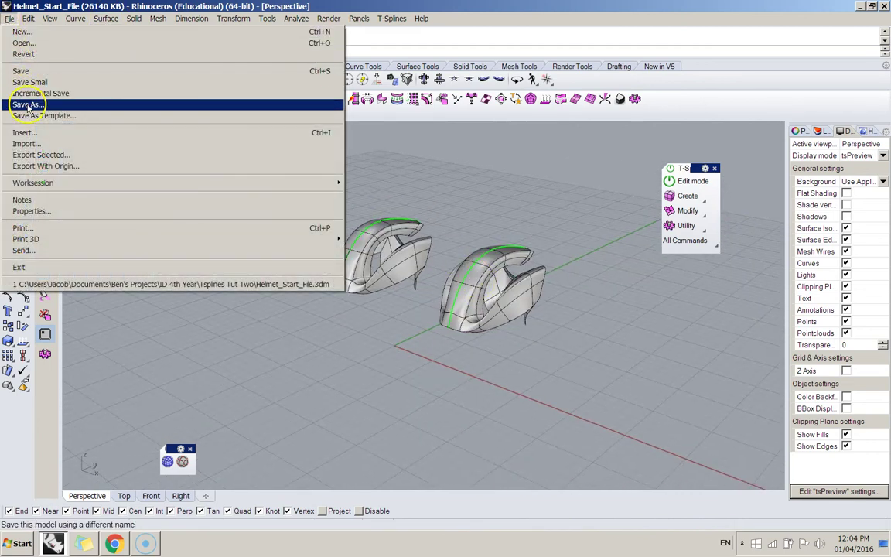
click(27, 104)
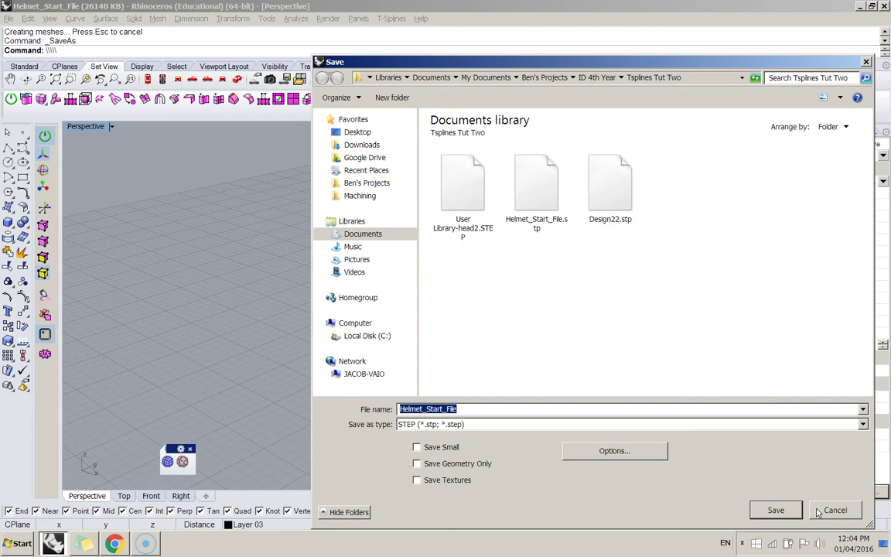
click(866, 61)
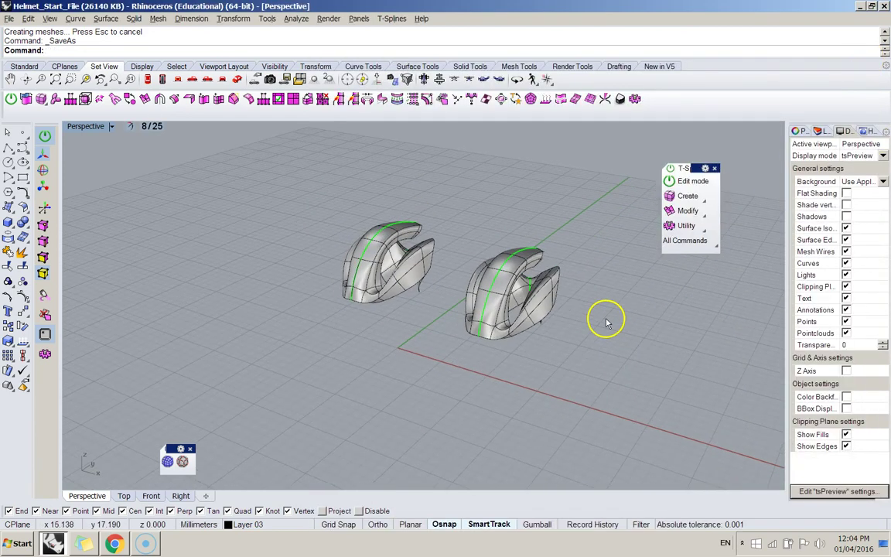
Toggle the smooth display of both helmets, and switch only one helmet to box mode
key(Tab)
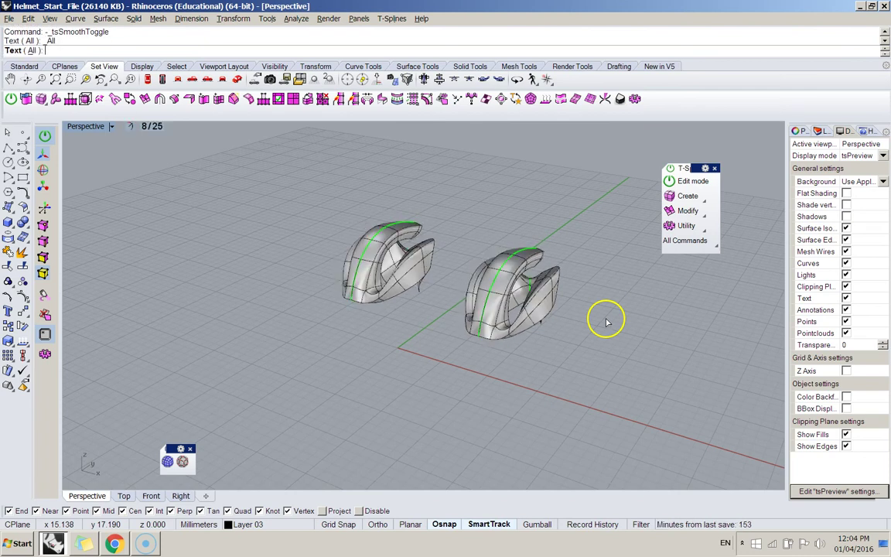
key(Tab)
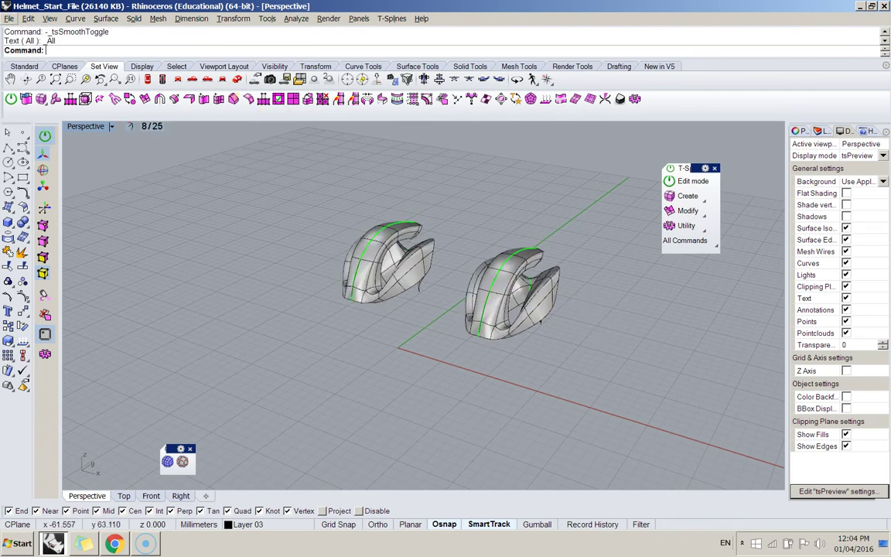
click(130, 106)
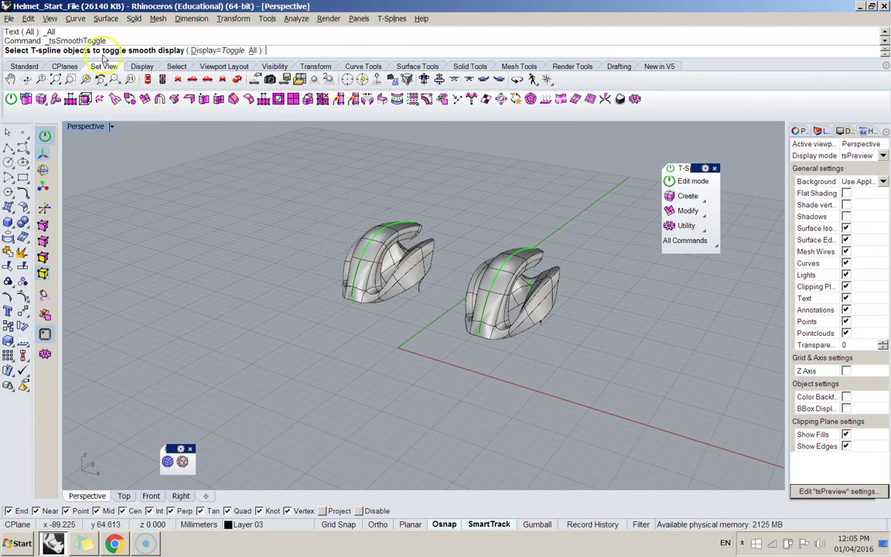
click(473, 257)
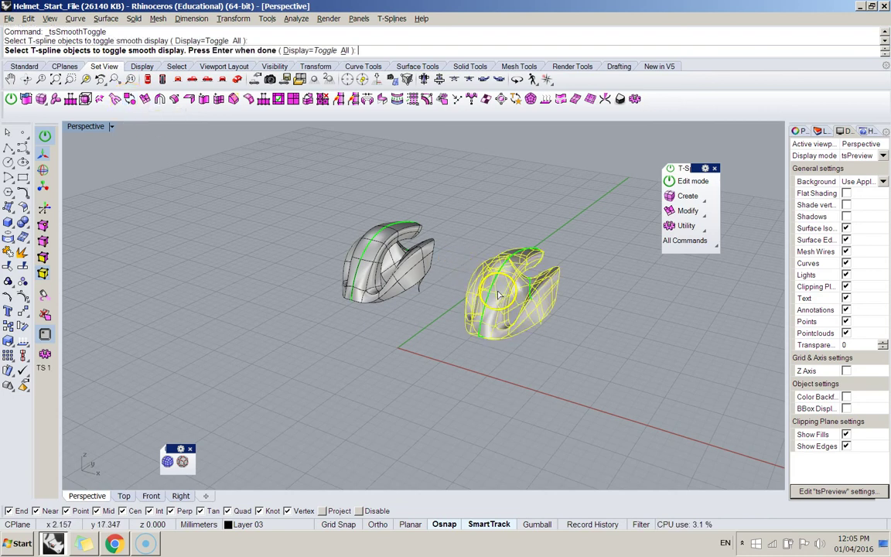
key(Return)
right_click(85, 101)
right_click(443, 194)
right_click(434, 192)
right_click(434, 193)
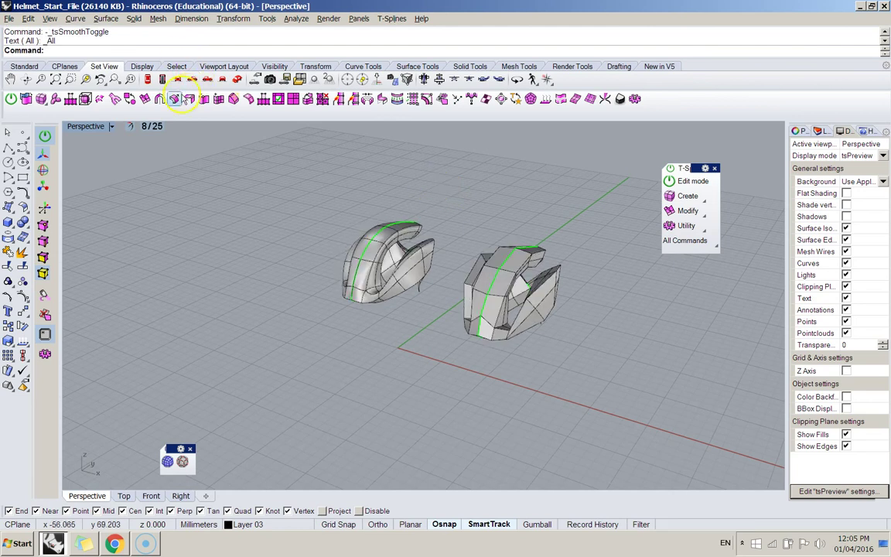
Return the box-mode helmet to smooth display
click(130, 100)
click(510, 291)
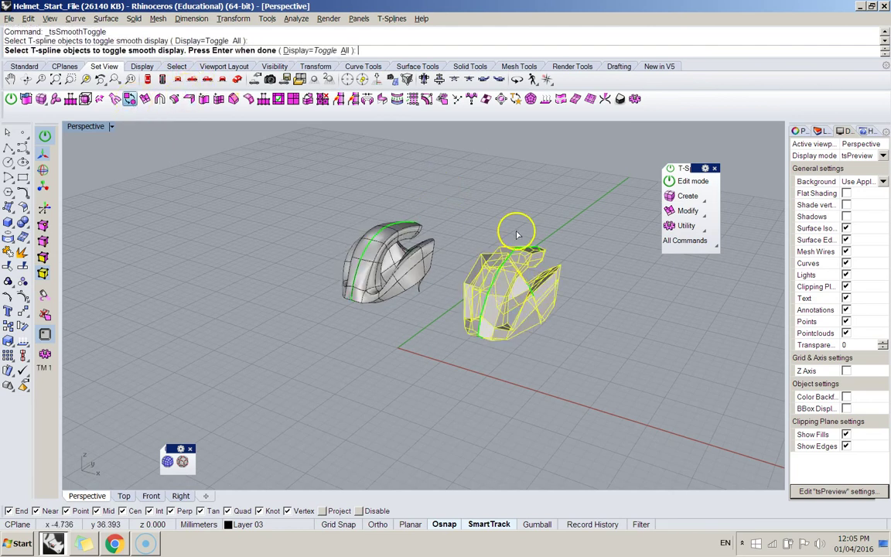
right_click(518, 234)
Compare both helmets in box and smooth modes by toggling the smooth display for all
right_drag(481, 219, 525, 240)
key(Tab)
key(Tab)
right_drag(568, 286, 495, 267)
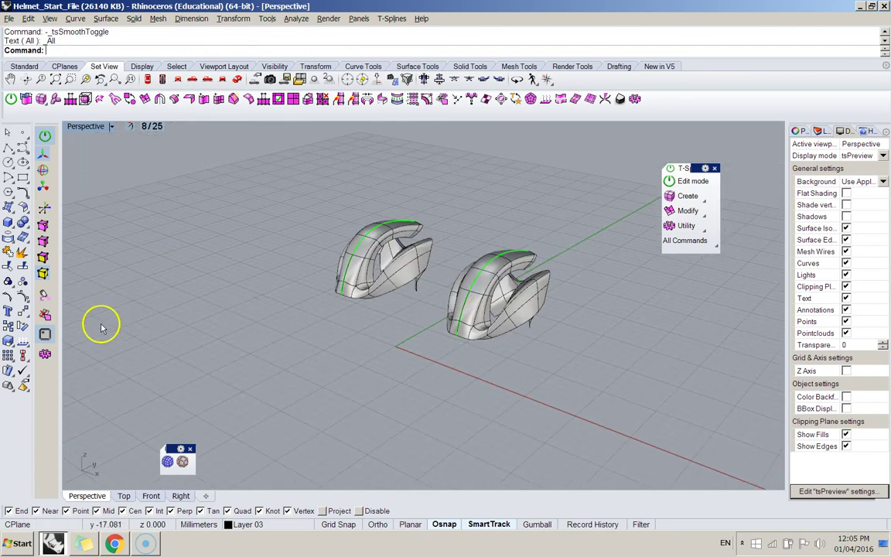
click(46, 335)
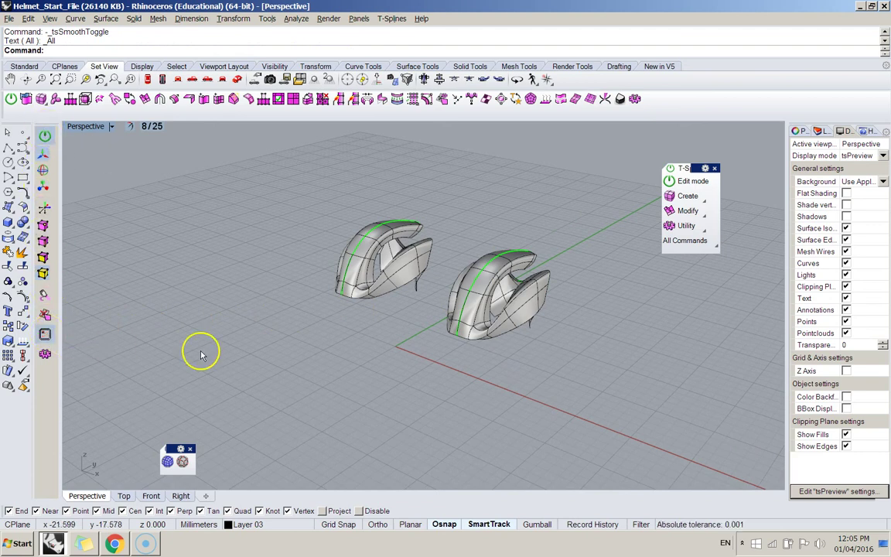
key(Tab)
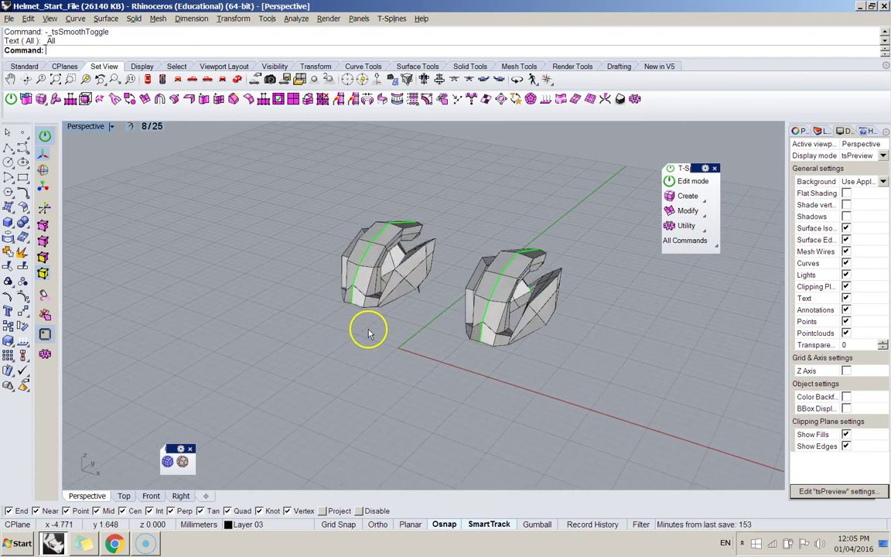
right_drag(368, 332, 416, 328)
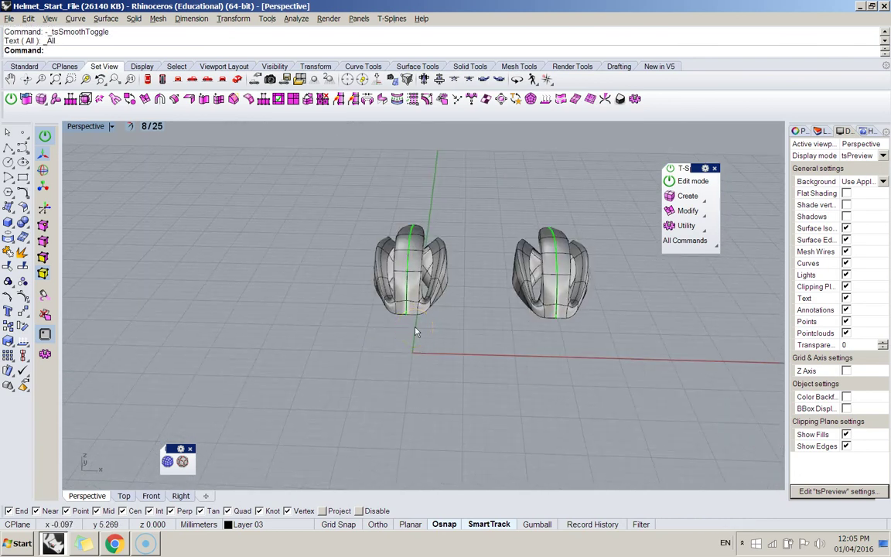
Select individual edges and edge loops along the side of the duplicated helmet and inspect them from several angles
right_drag(582, 264, 67, 227)
scroll(487, 318, up, 5)
click(513, 302)
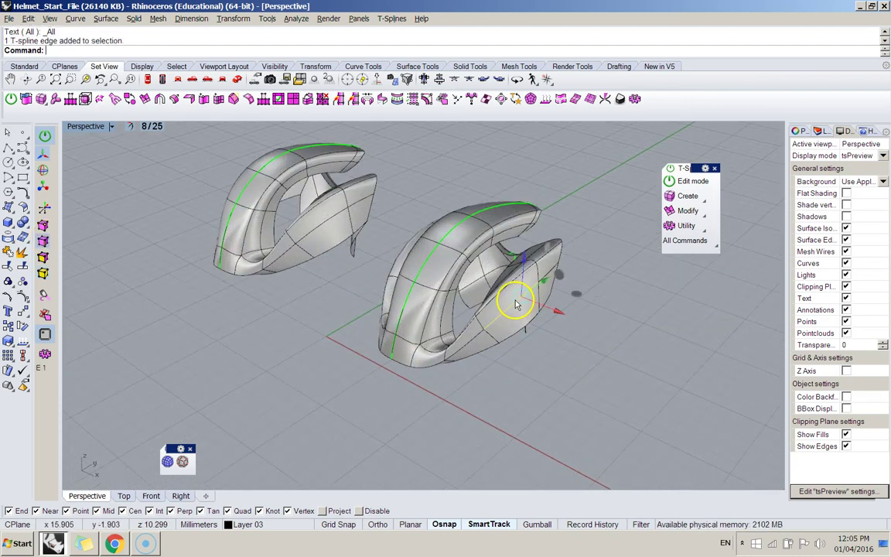
double_click(515, 308)
right_drag(516, 311, 541, 328)
double_click(536, 280)
right_drag(537, 276, 416, 354)
right_drag(304, 295, 455, 279)
shift+click(411, 225)
right_drag(411, 226, 462, 221)
right_drag(417, 198, 470, 252)
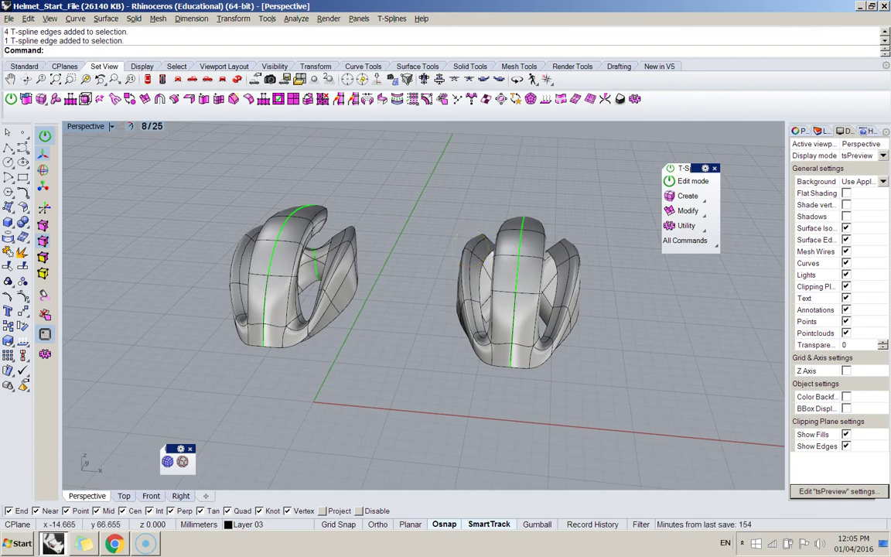
Open the Save As dialog for the helmet model with STEP as the file type
click(10, 19)
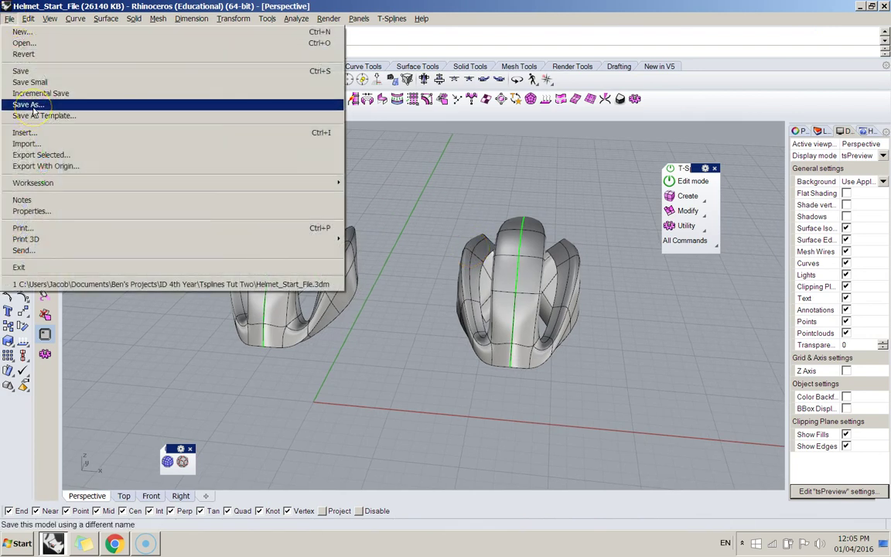
click(32, 107)
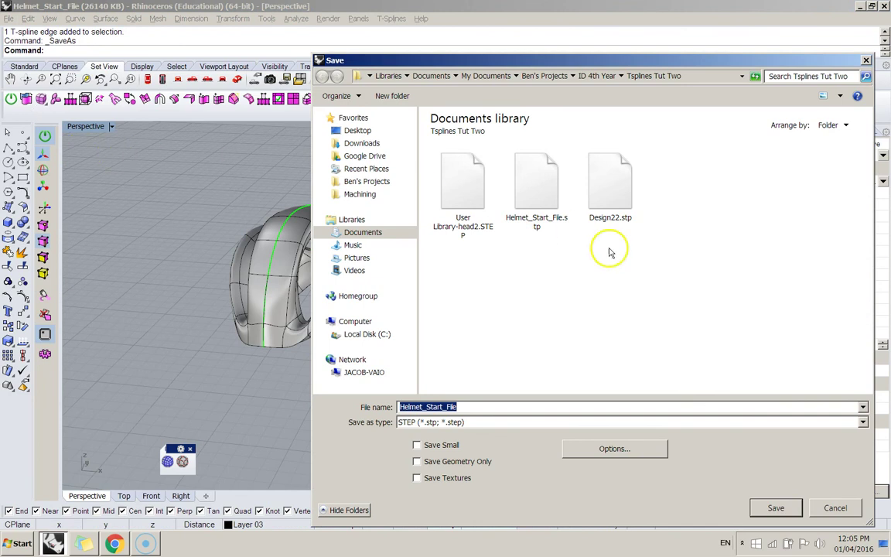